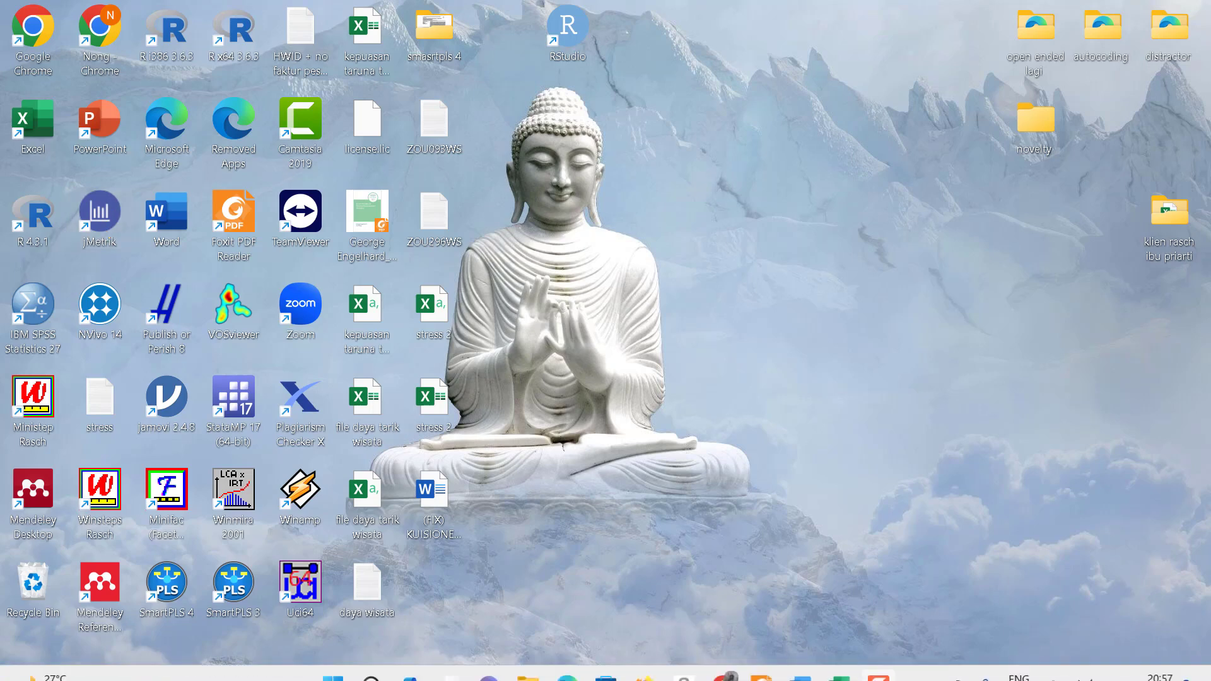
Switch to Chrome, search Google for "jmetrik" and open the jMetrik page on itemanalysis.com.
{"action": "left_click", "coordinate": [722, 661]}
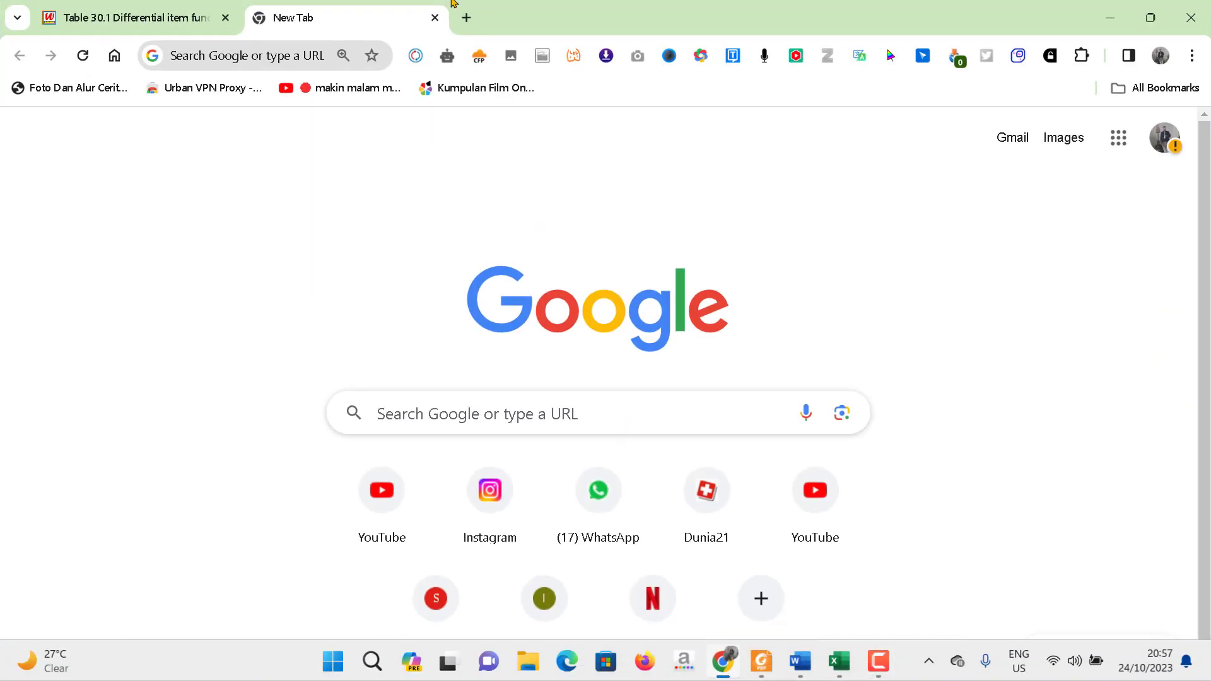
{"action": "left_click", "coordinate": [246, 55]}
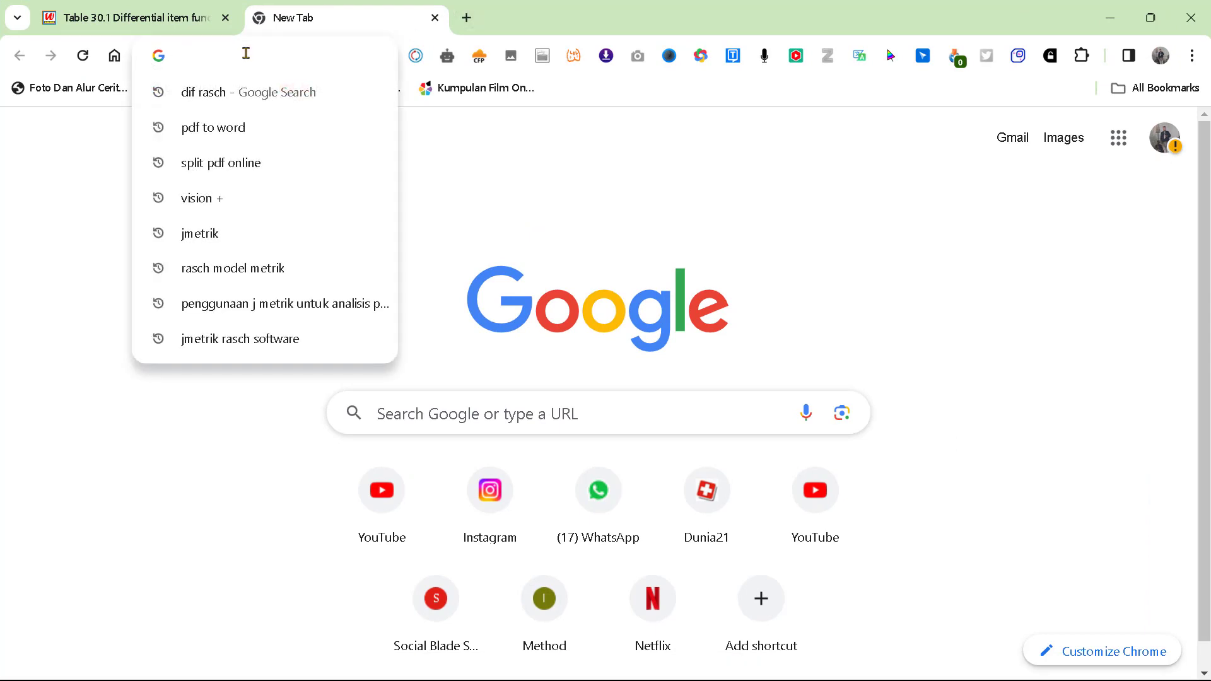
{"action": "type", "text": "jmetrik"}
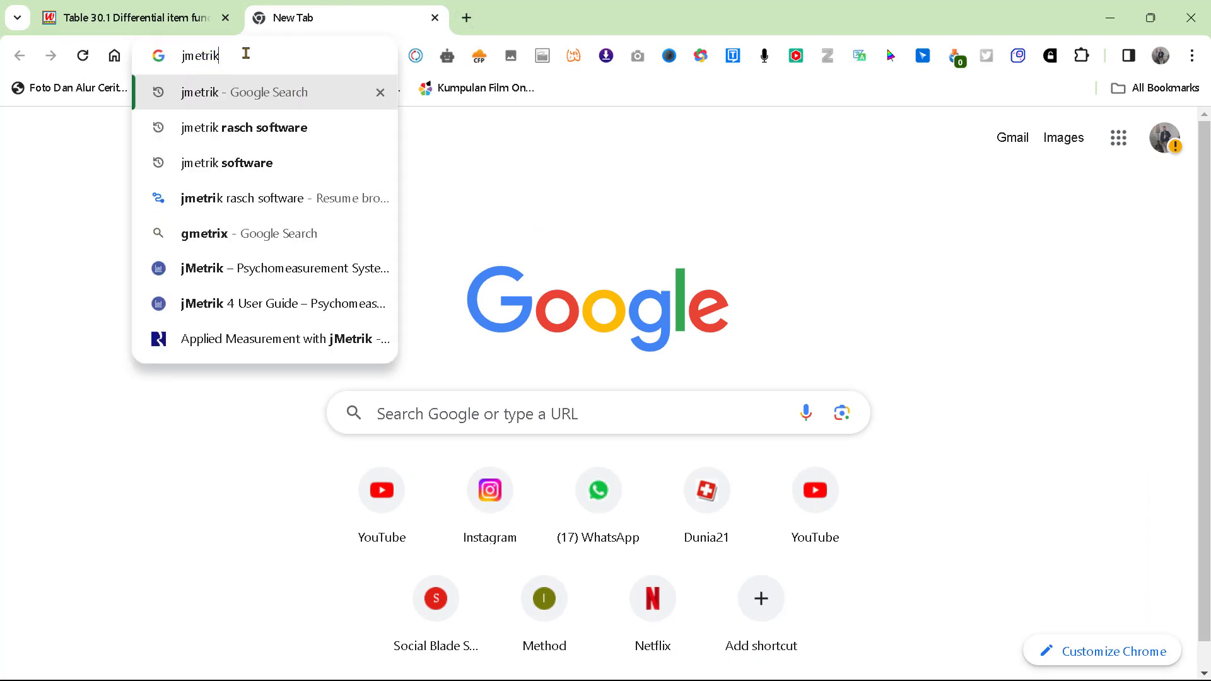
{"action": "key", "text": "Return"}
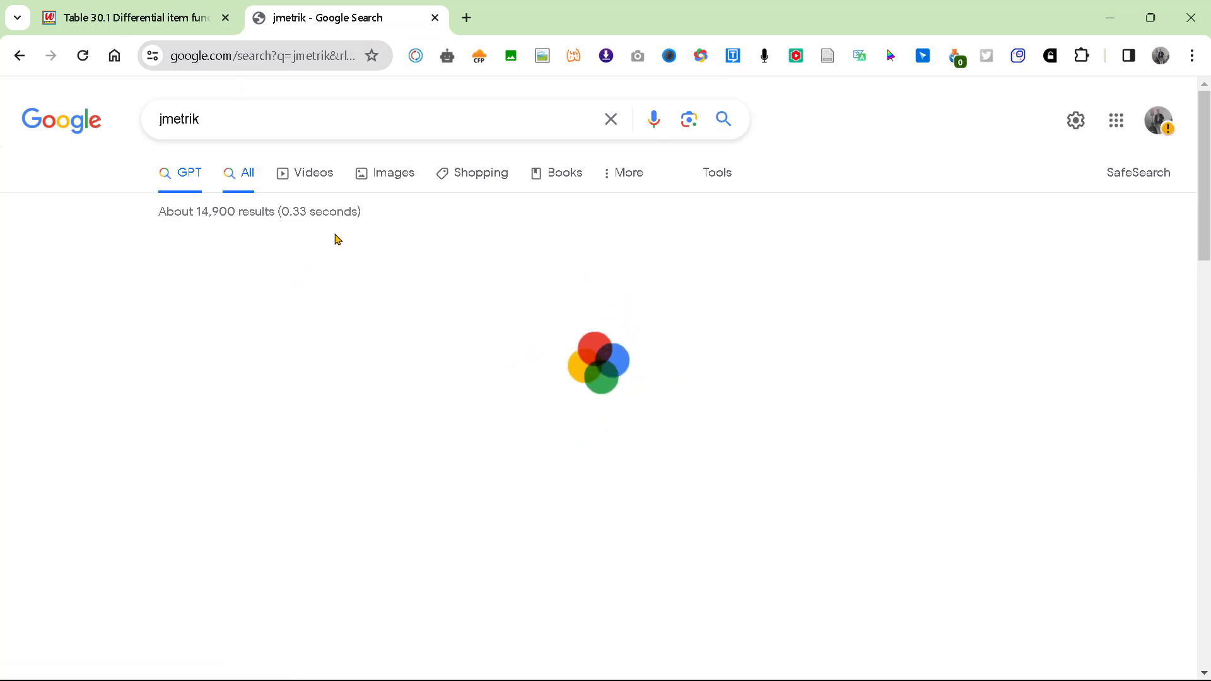
{"action": "left_click", "coordinate": [360, 287]}
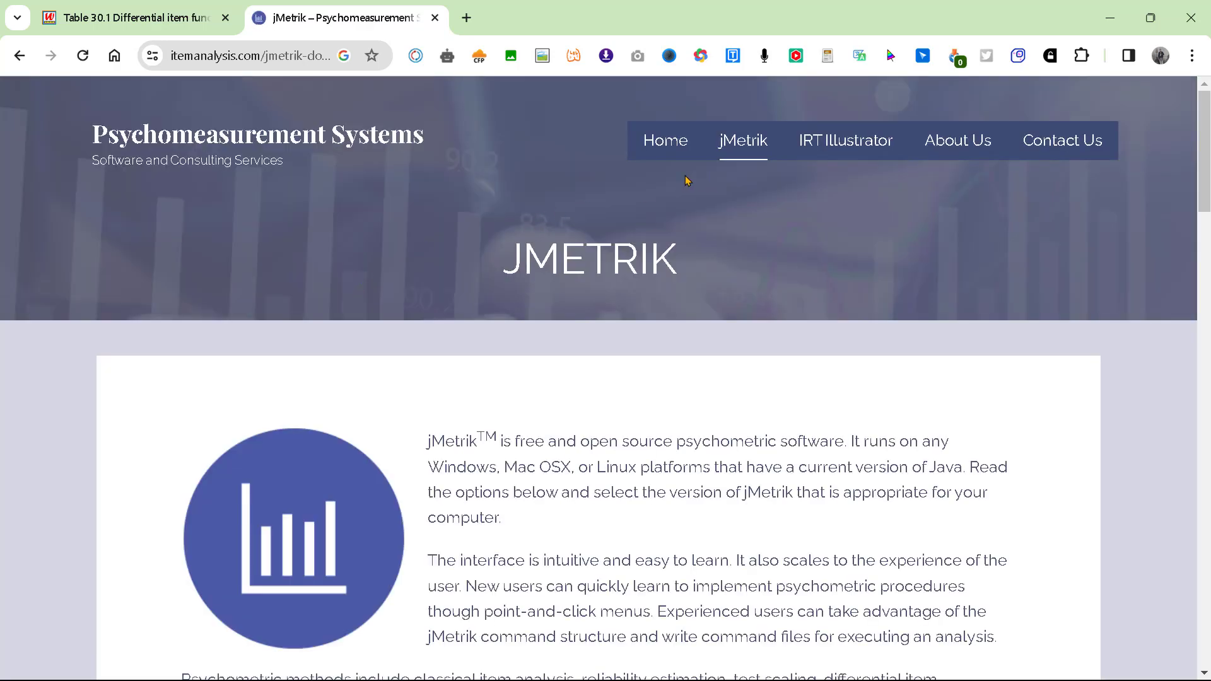
Examine the jMetrik page's software description, help resources, version 4.1.1 changes and download options for Windows, Mac OSX and Linux.
{"action": "scroll", "coordinate": [658, 205], "scroll_direction": "down", "scroll_amount": 8}
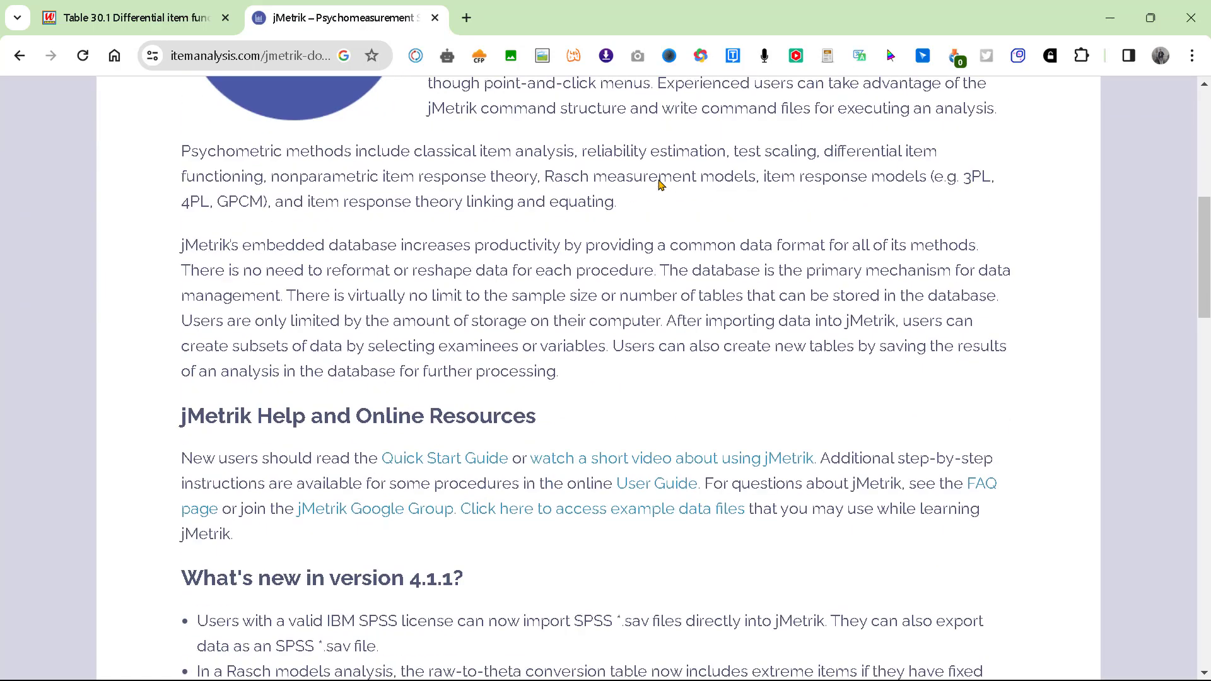
{"action": "scroll", "coordinate": [451, 300], "scroll_direction": "down", "scroll_amount": 3}
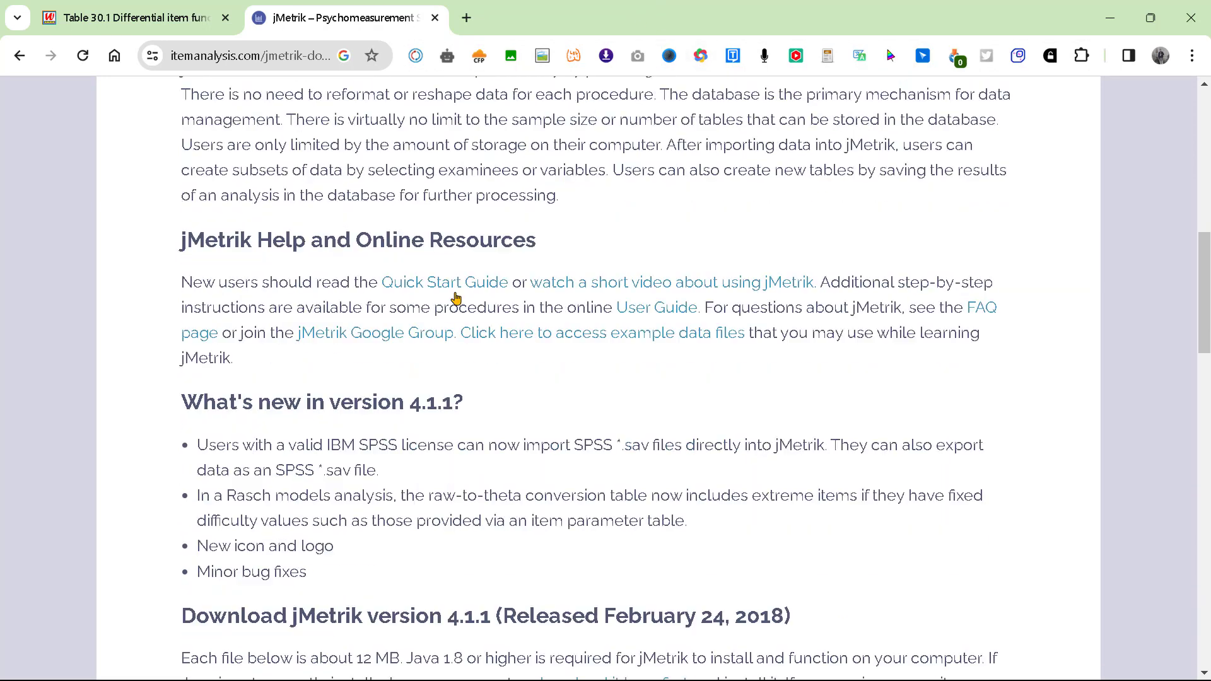
{"action": "scroll", "coordinate": [441, 297], "scroll_direction": "down", "scroll_amount": 4}
{"action": "scroll", "coordinate": [522, 297], "scroll_direction": "down", "scroll_amount": 3}
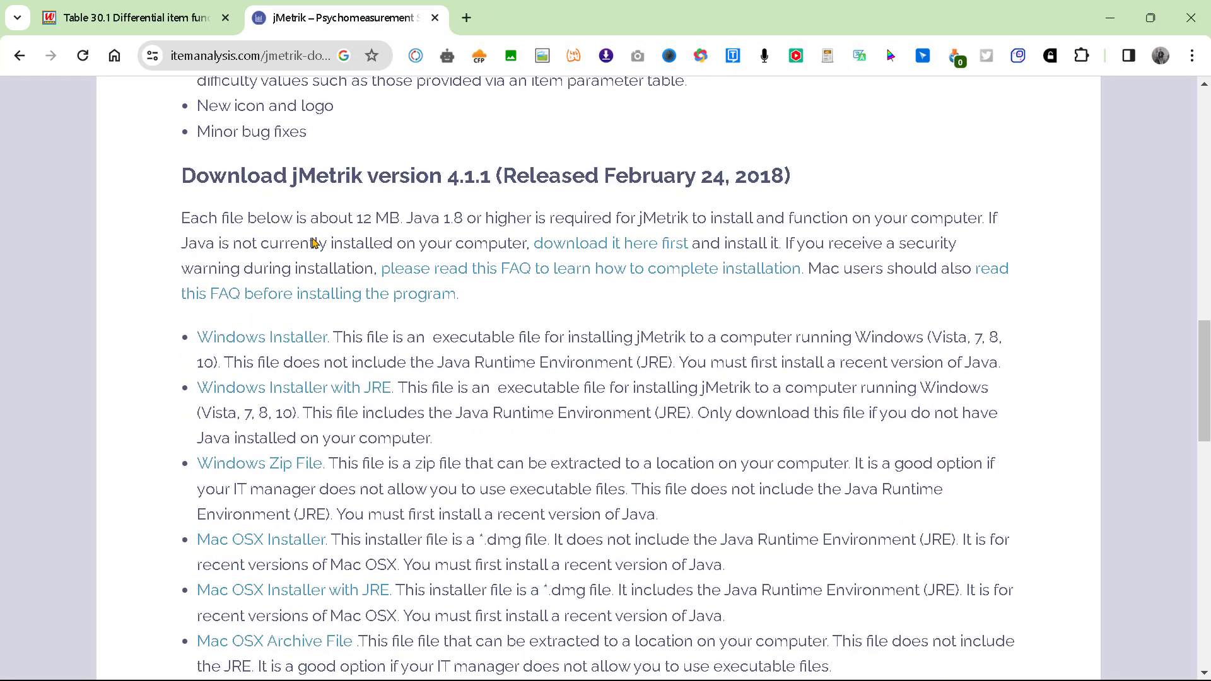
{"action": "scroll", "coordinate": [605, 220], "scroll_direction": "up", "scroll_amount": 6}
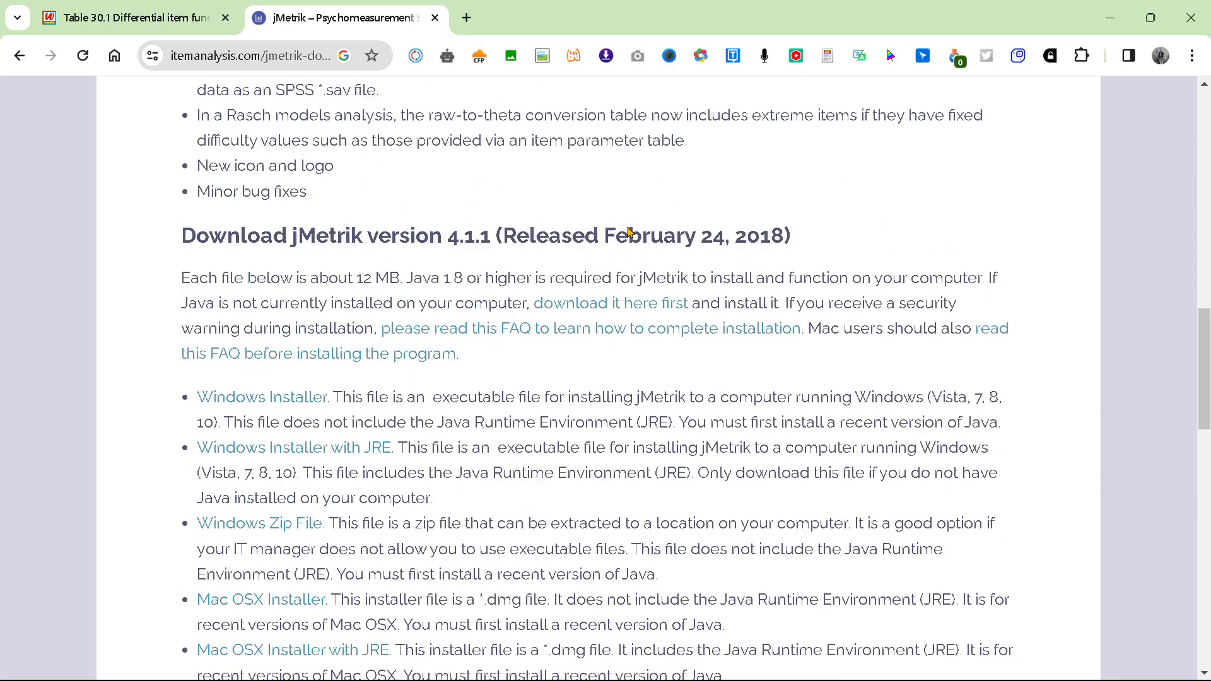
{"action": "scroll", "coordinate": [318, 322], "scroll_direction": "down", "scroll_amount": 4}
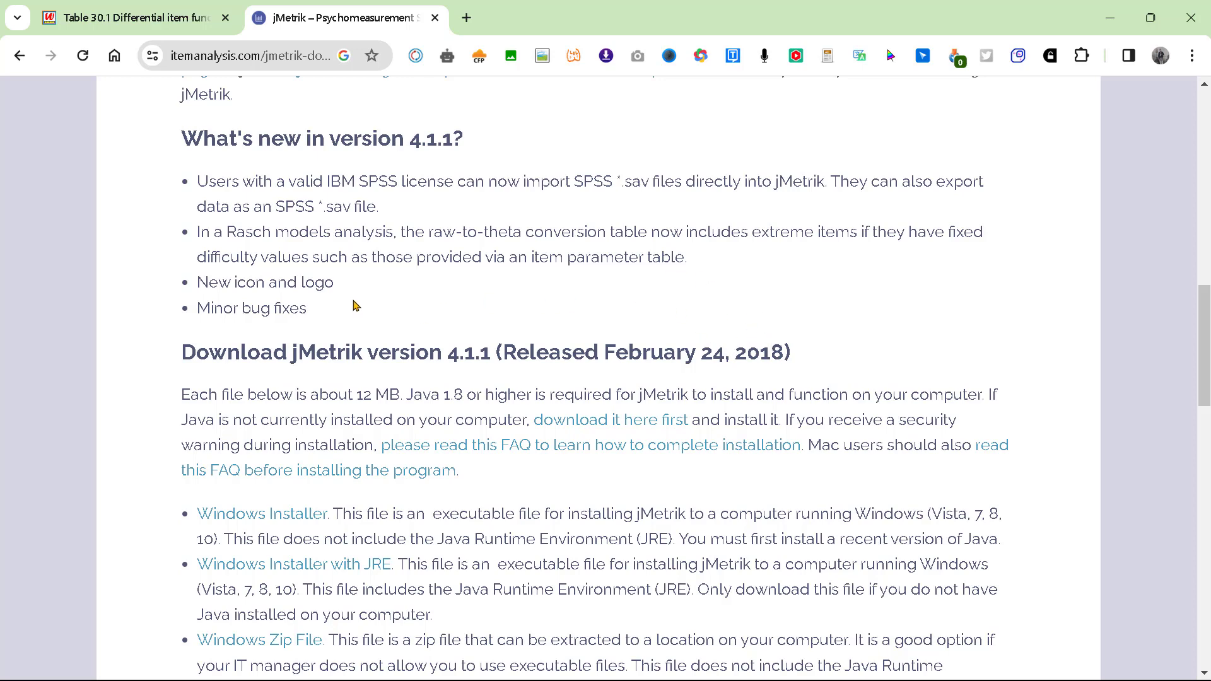
{"action": "scroll", "coordinate": [356, 306], "scroll_direction": "down", "scroll_amount": 4}
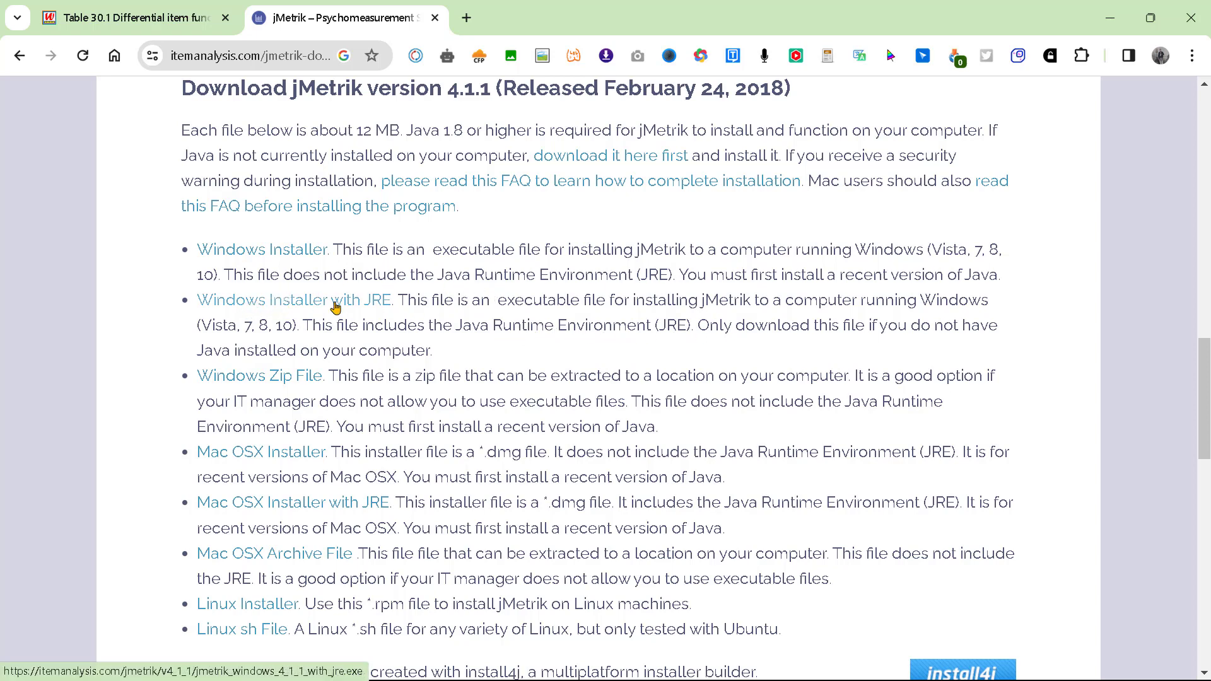
{"action": "scroll", "coordinate": [369, 314], "scroll_direction": "down", "scroll_amount": 1}
{"action": "scroll", "coordinate": [369, 314], "scroll_direction": "down", "scroll_amount": 2}
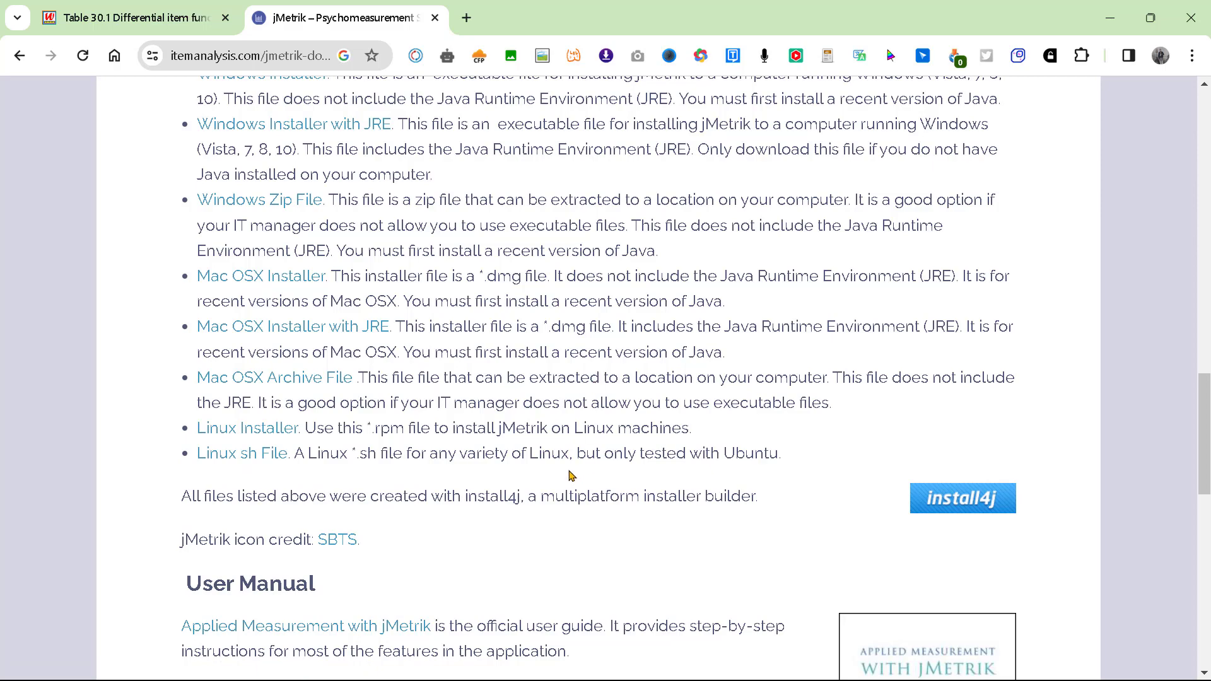
{"action": "scroll", "coordinate": [616, 461], "scroll_direction": "up", "scroll_amount": 15}
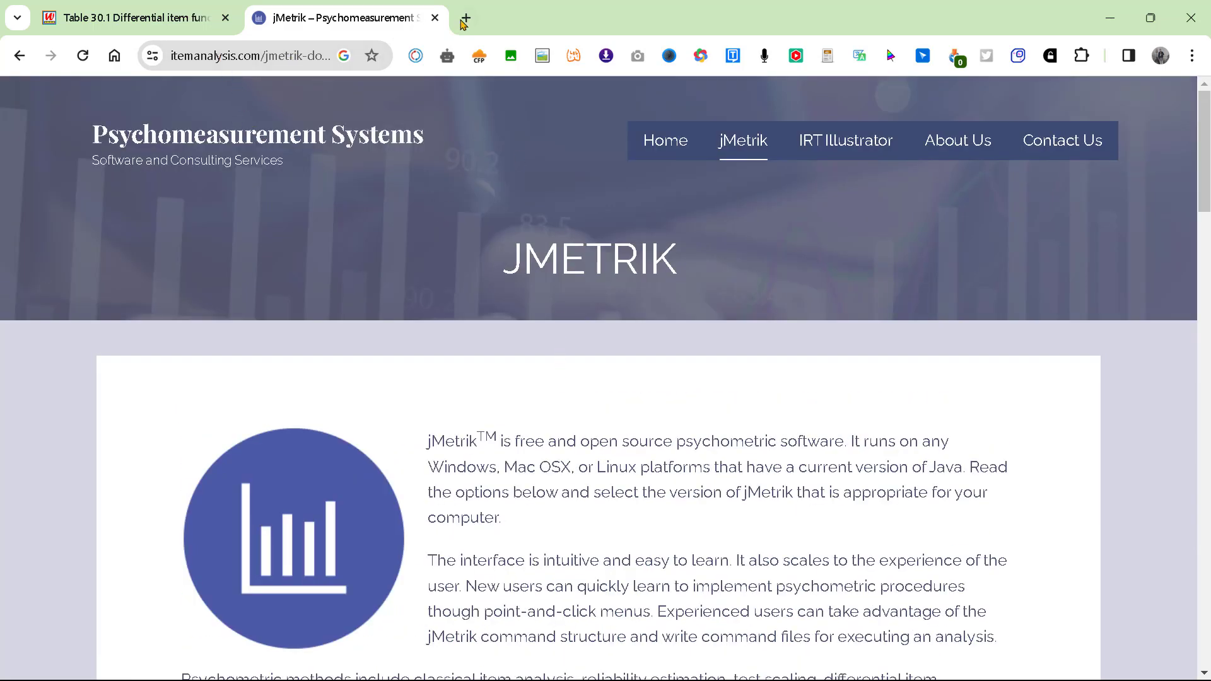
Search Google for "jmetrik" again from the jMetrik page and return to the desktop.
{"action": "left_click", "coordinate": [269, 59]}
{"action": "type", "text": "jme"}
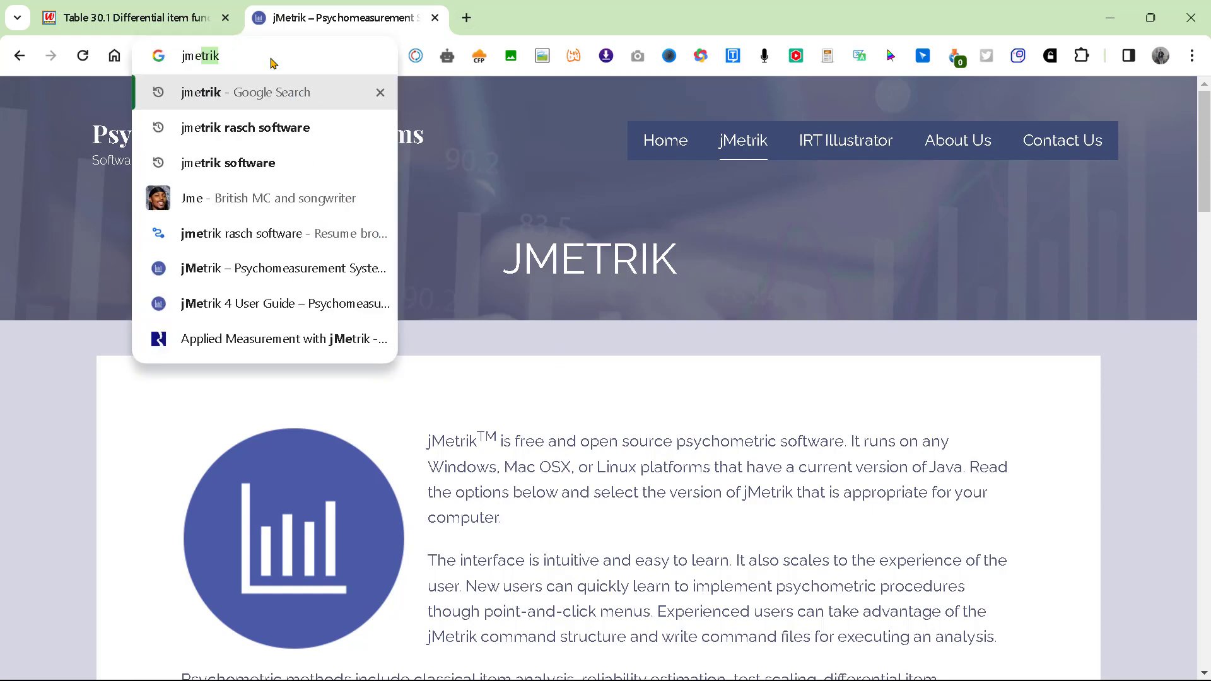
{"action": "key", "text": "Return"}
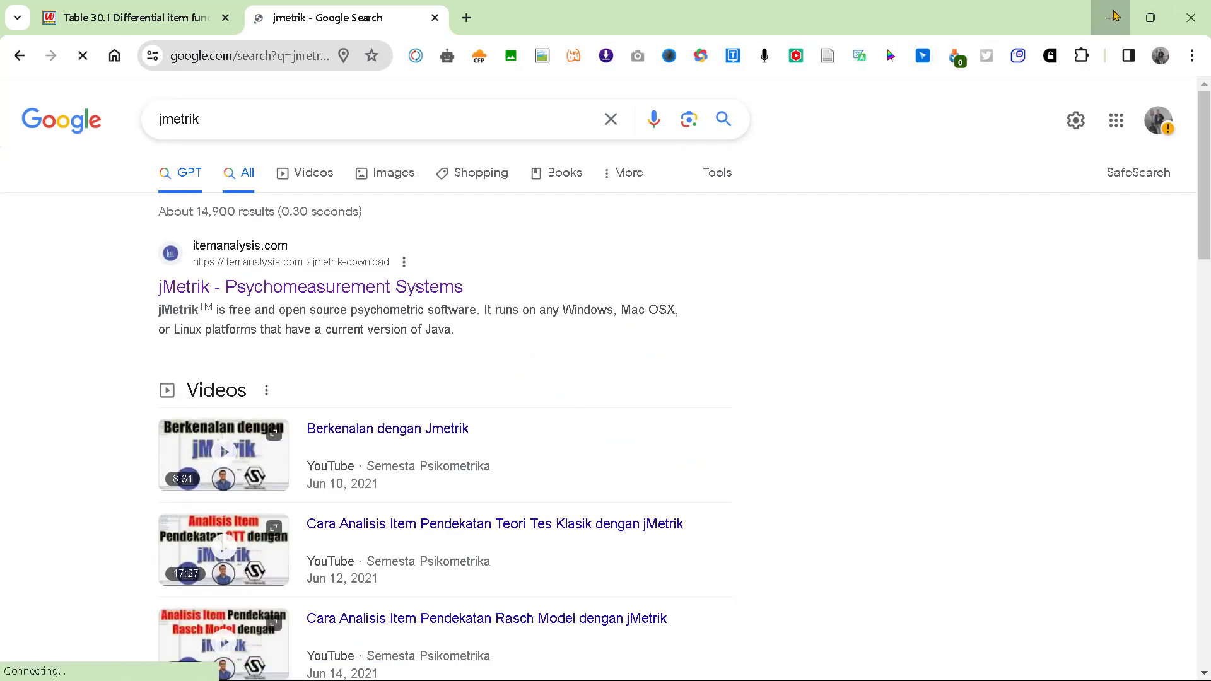
{"action": "key", "text": "super+d"}
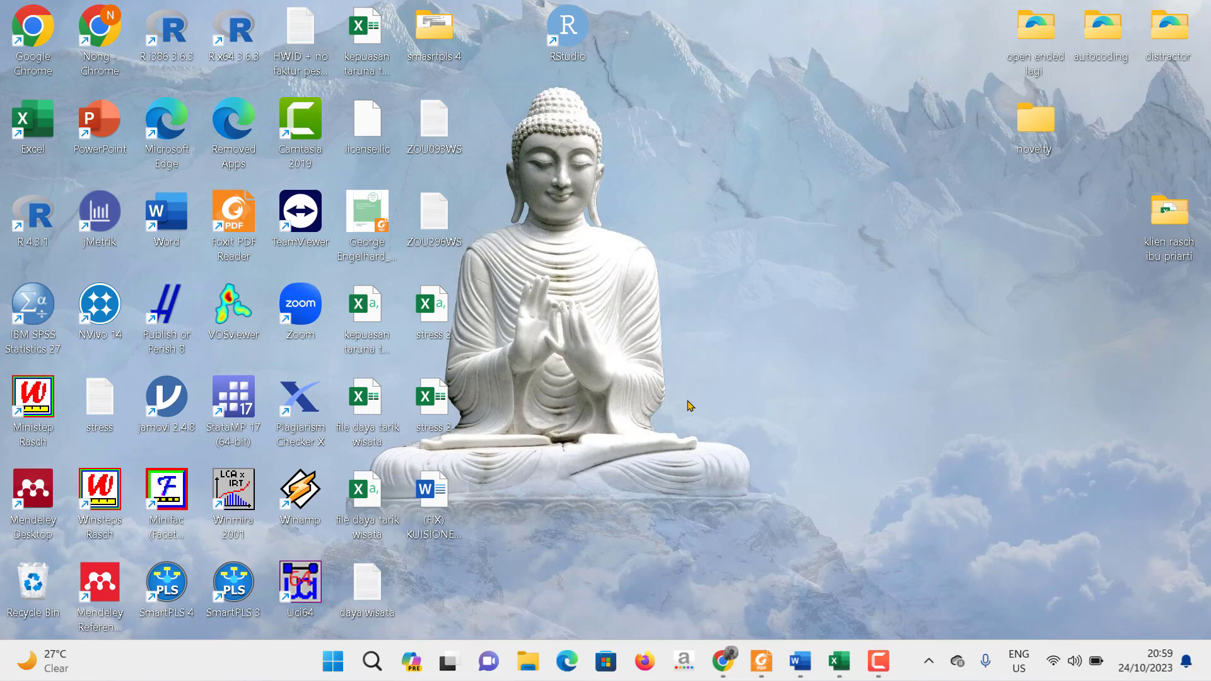
Switch to the research questionnaire in Word and examine the example table and the six questions of SKALA 1.
{"action": "left_click", "coordinate": [836, 660]}
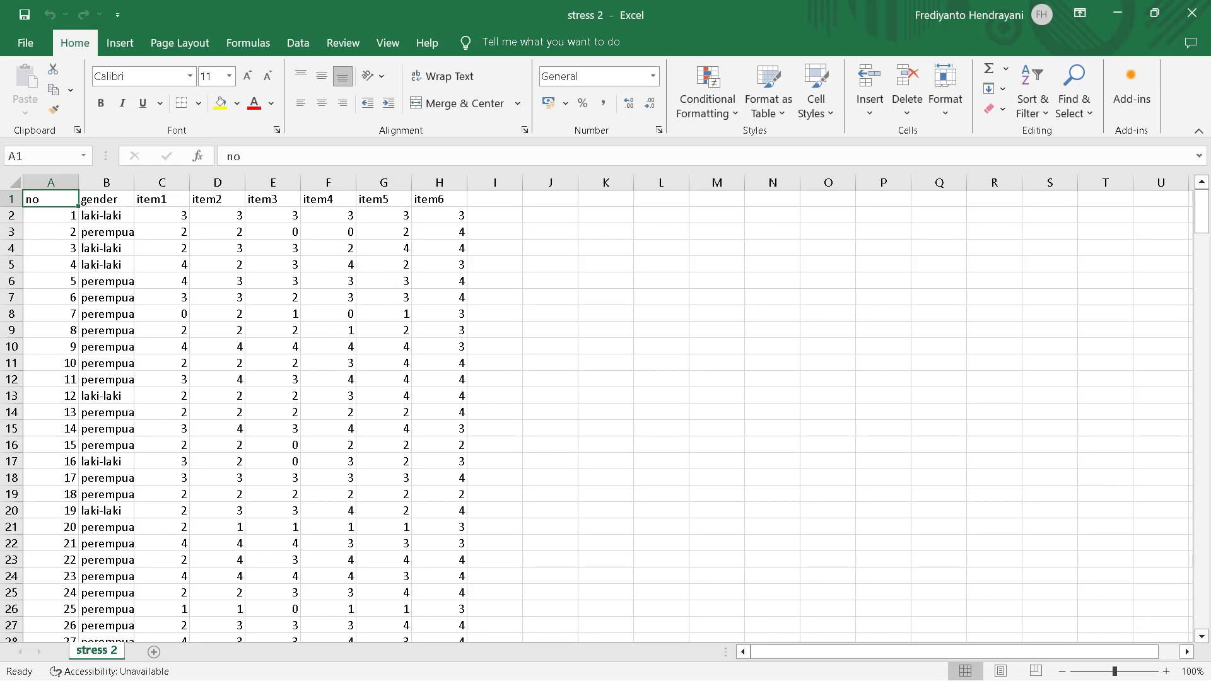
{"action": "left_click", "coordinate": [799, 662]}
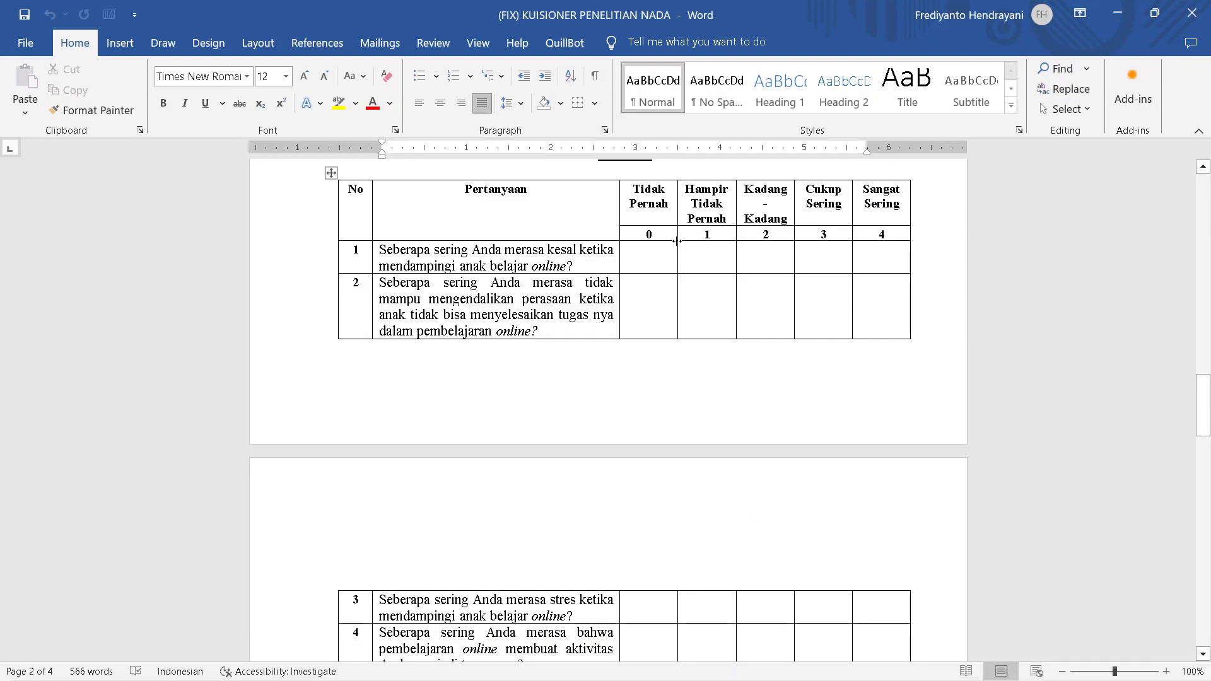
{"action": "scroll", "coordinate": [687, 397], "scroll_direction": "down", "scroll_amount": 2}
{"action": "scroll", "coordinate": [678, 387], "scroll_direction": "up", "scroll_amount": 4}
{"action": "scroll", "coordinate": [589, 360], "scroll_direction": "up", "scroll_amount": 2}
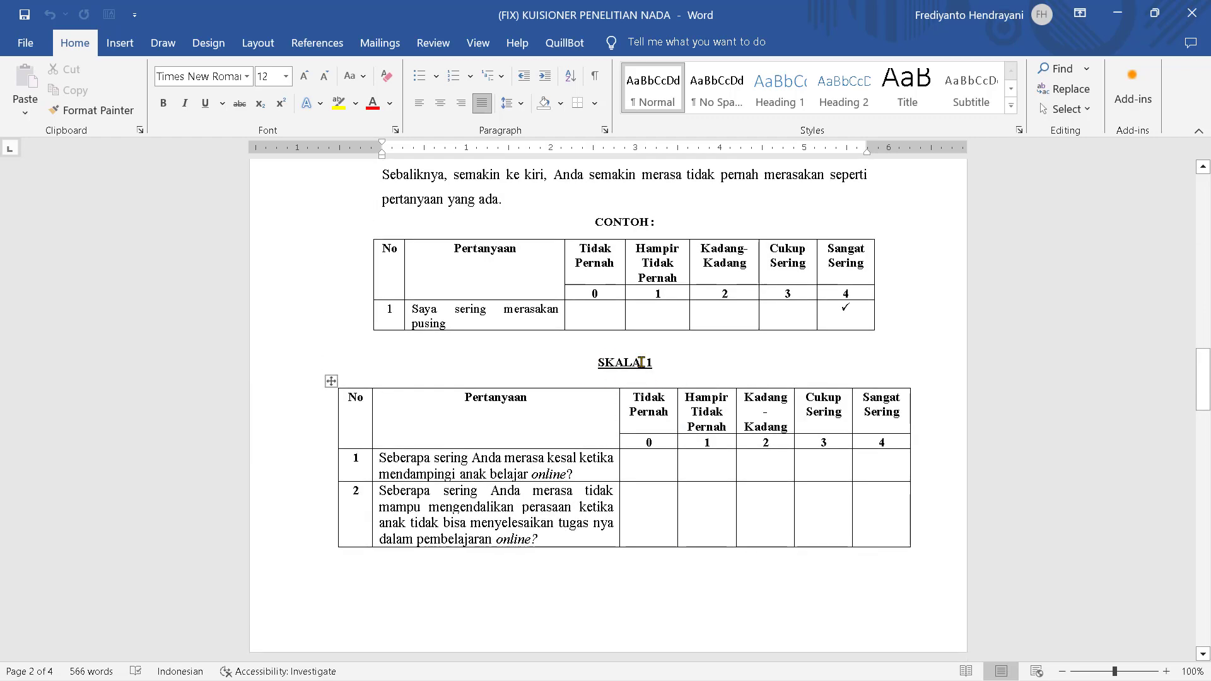
{"action": "scroll", "coordinate": [654, 329], "scroll_direction": "up", "scroll_amount": 1}
{"action": "scroll", "coordinate": [571, 466], "scroll_direction": "down", "scroll_amount": 3}
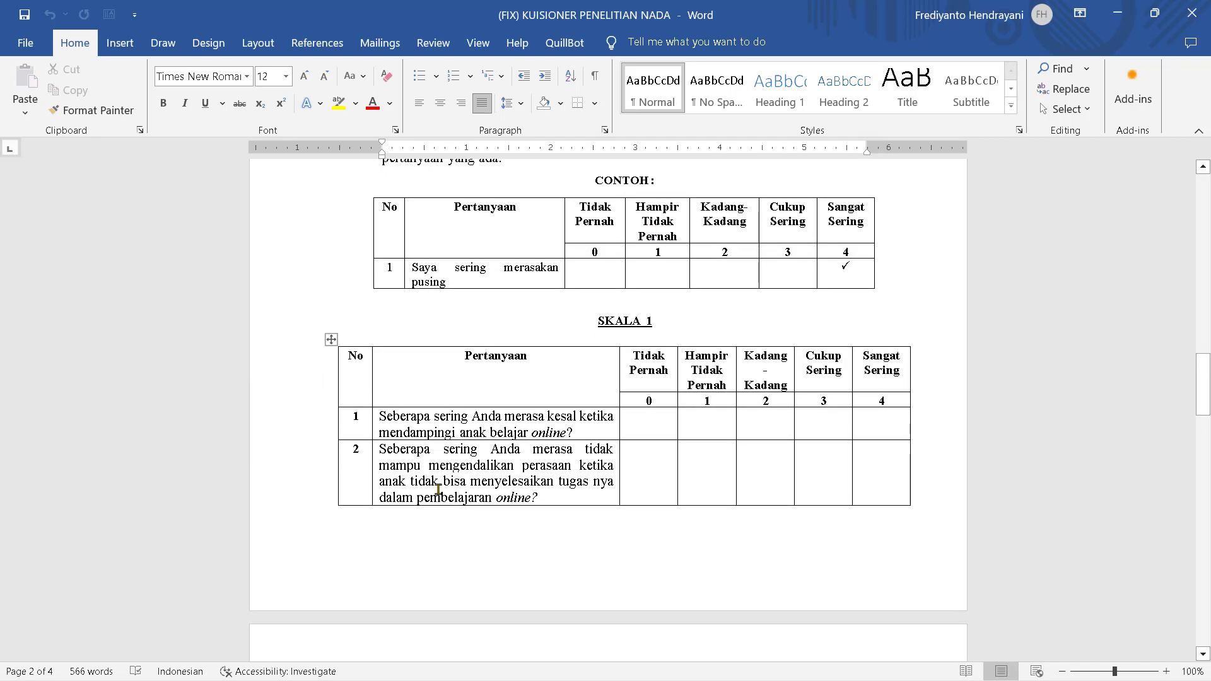
{"action": "scroll", "coordinate": [571, 467], "scroll_direction": "down", "scroll_amount": 8}
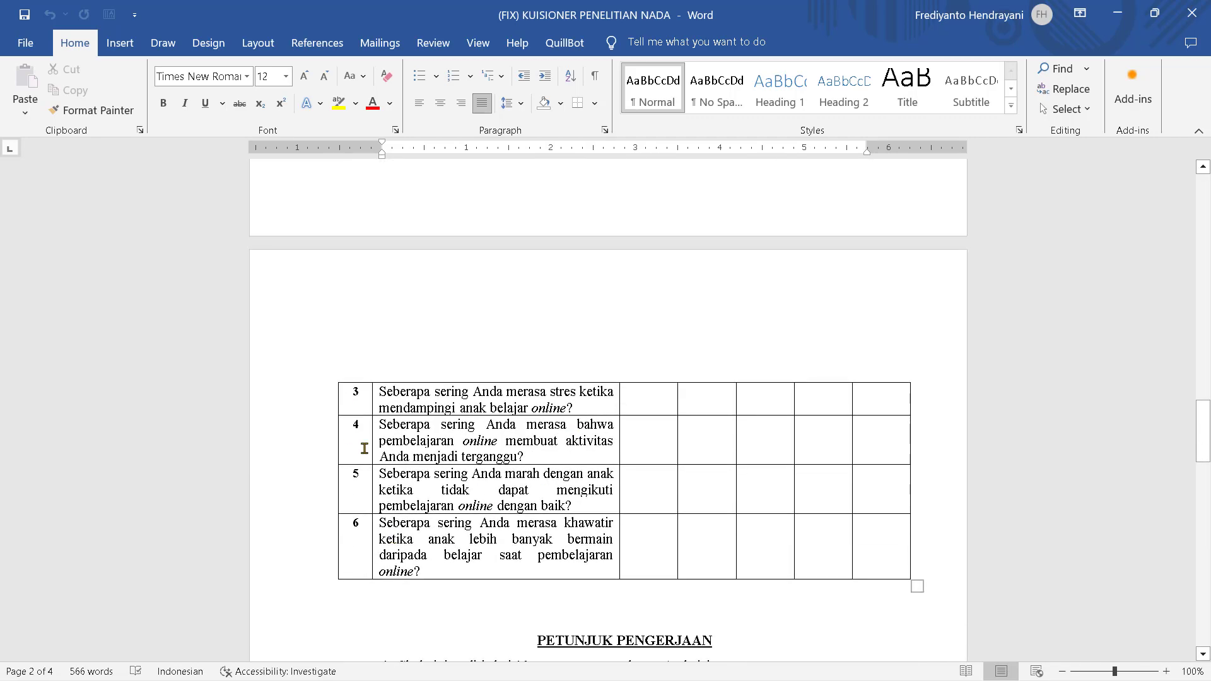
{"action": "scroll", "coordinate": [410, 443], "scroll_direction": "up", "scroll_amount": 8}
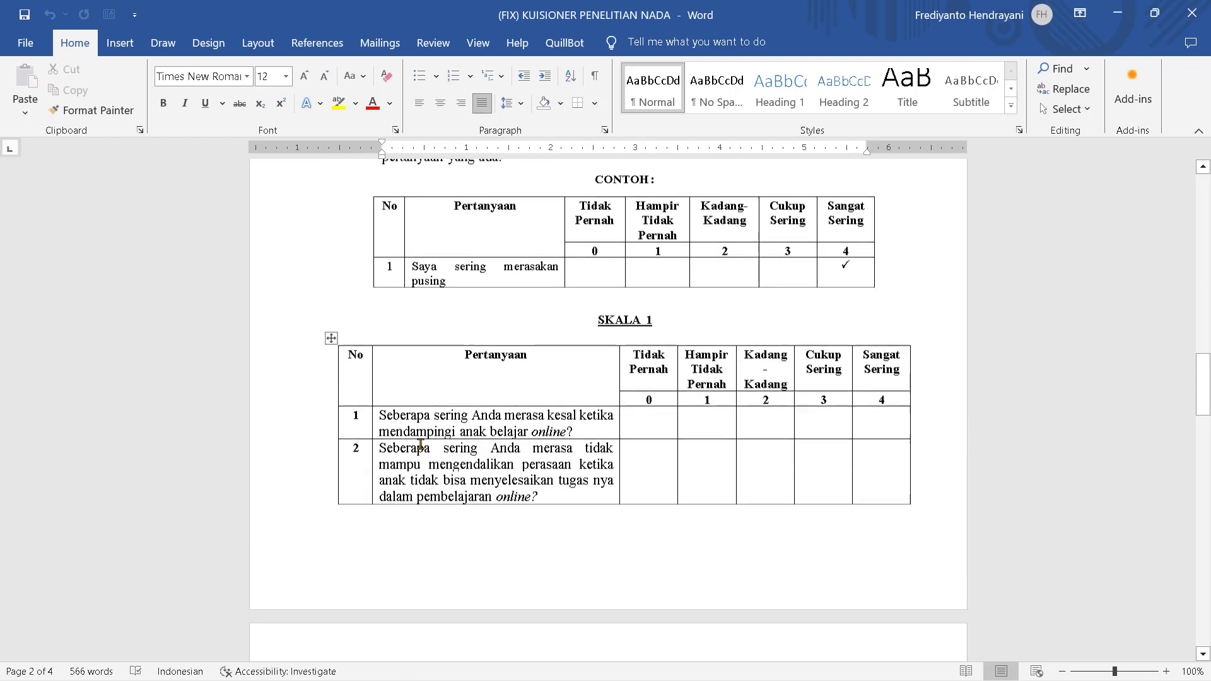
{"action": "scroll", "coordinate": [567, 467], "scroll_direction": "down", "scroll_amount": 6}
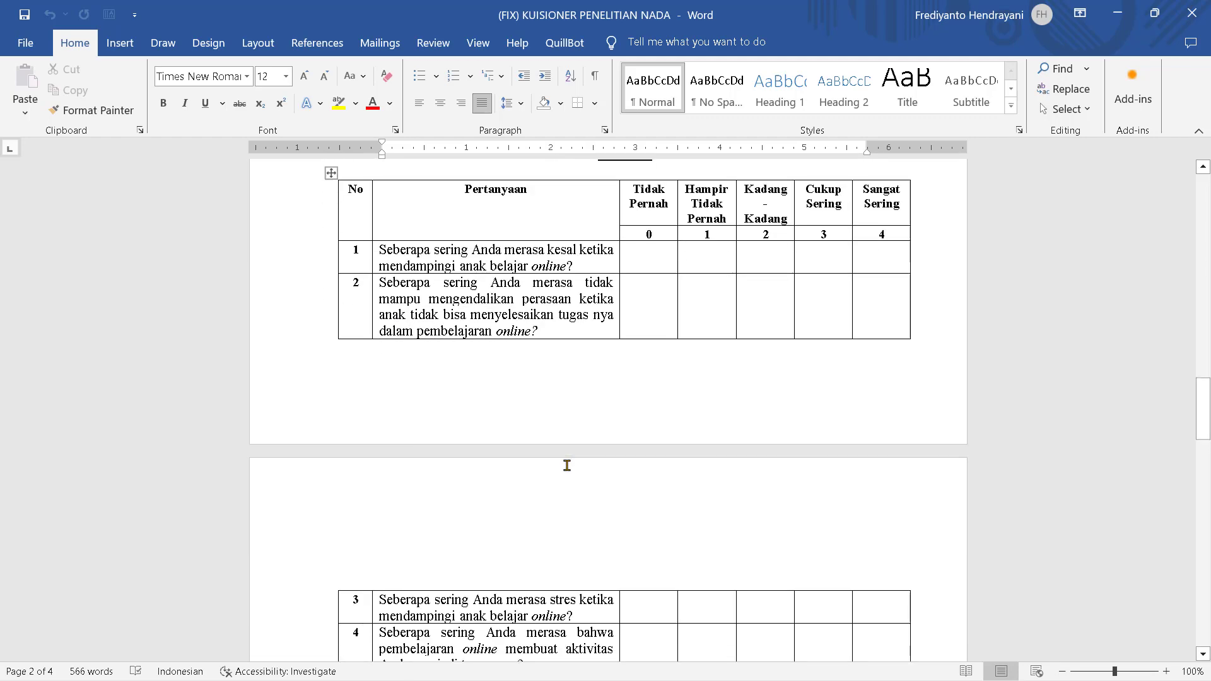
Examine the SKALA 1 response categories and their scores, from Tidak Pernah (0) to Sangat Sering (4).
{"action": "scroll", "coordinate": [568, 464], "scroll_direction": "up", "scroll_amount": 4}
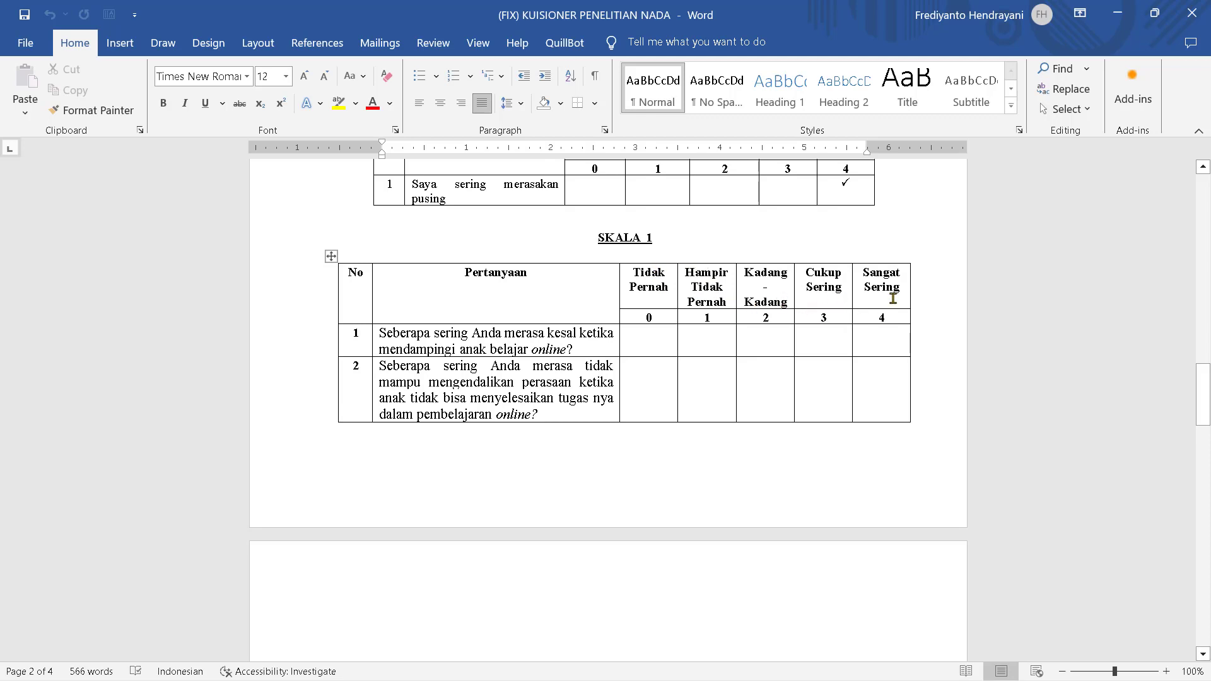
{"action": "double_click", "coordinate": [649, 317]}
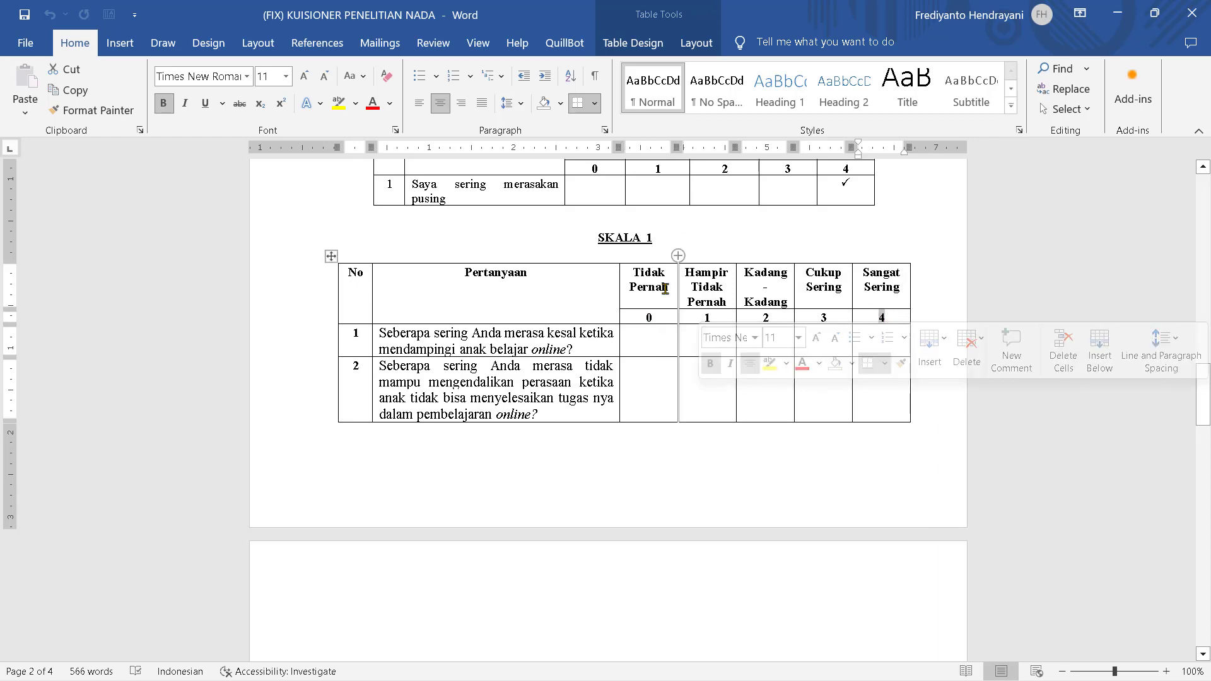
{"action": "scroll", "coordinate": [627, 382], "scroll_direction": "down", "scroll_amount": 5}
{"action": "scroll", "coordinate": [609, 380], "scroll_direction": "up", "scroll_amount": 5}
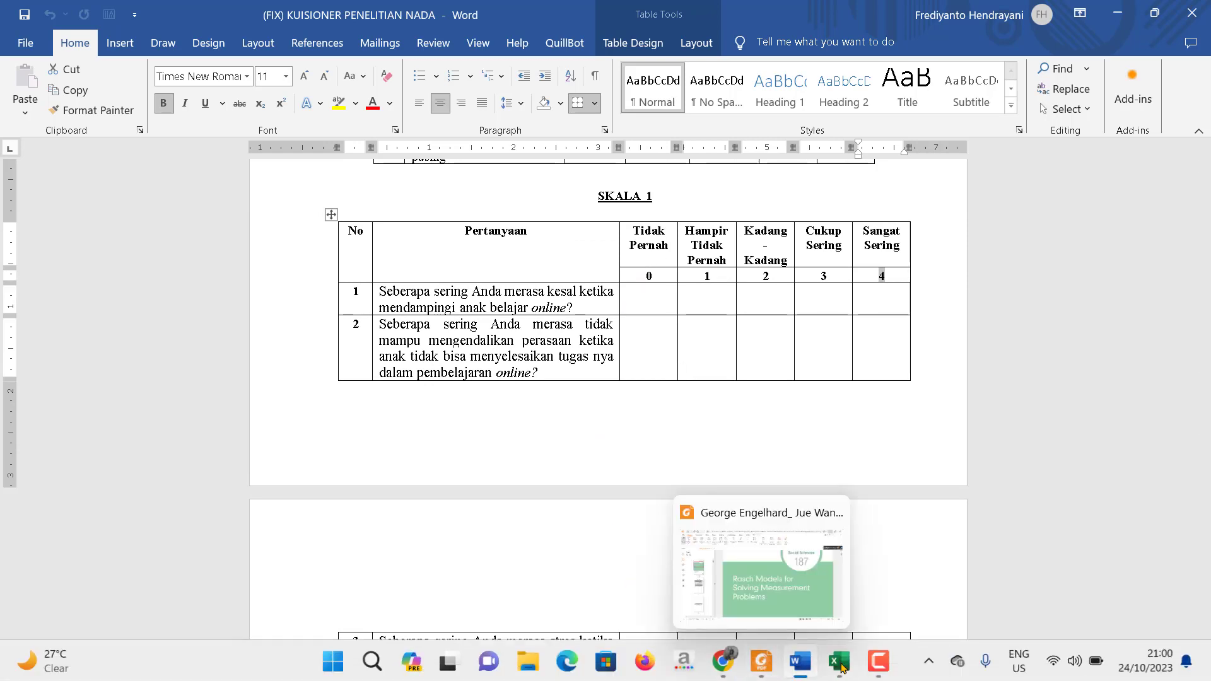
Switch to the stress 2 file in Excel and examine the gender and item1 to item6 data through the last respondent.
{"action": "left_click", "coordinate": [839, 667]}
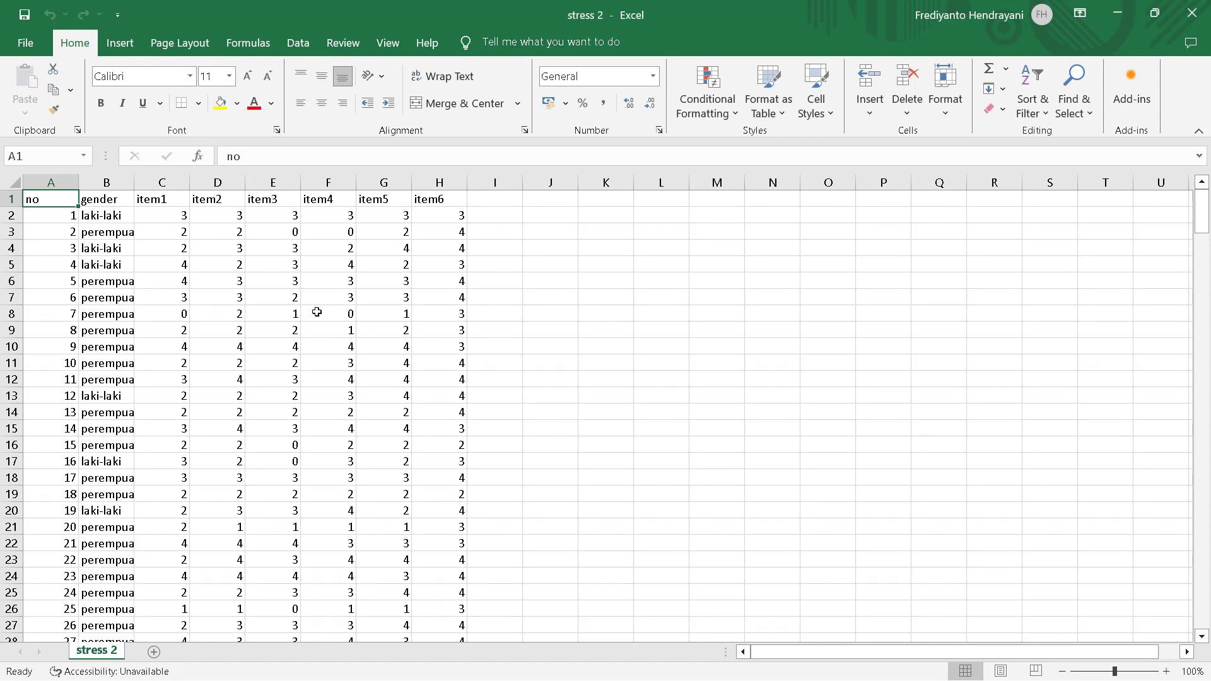
{"action": "scroll", "coordinate": [317, 312], "scroll_direction": "down", "scroll_amount": 20}
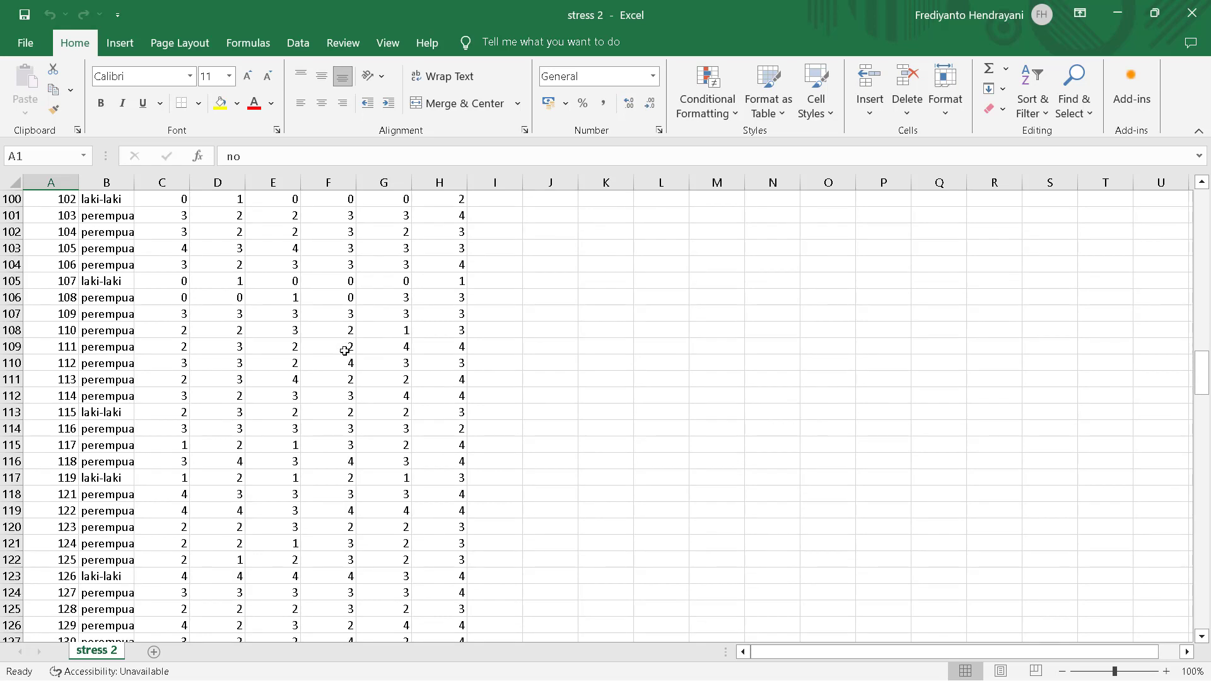
{"action": "scroll", "coordinate": [345, 350], "scroll_direction": "down", "scroll_amount": 20}
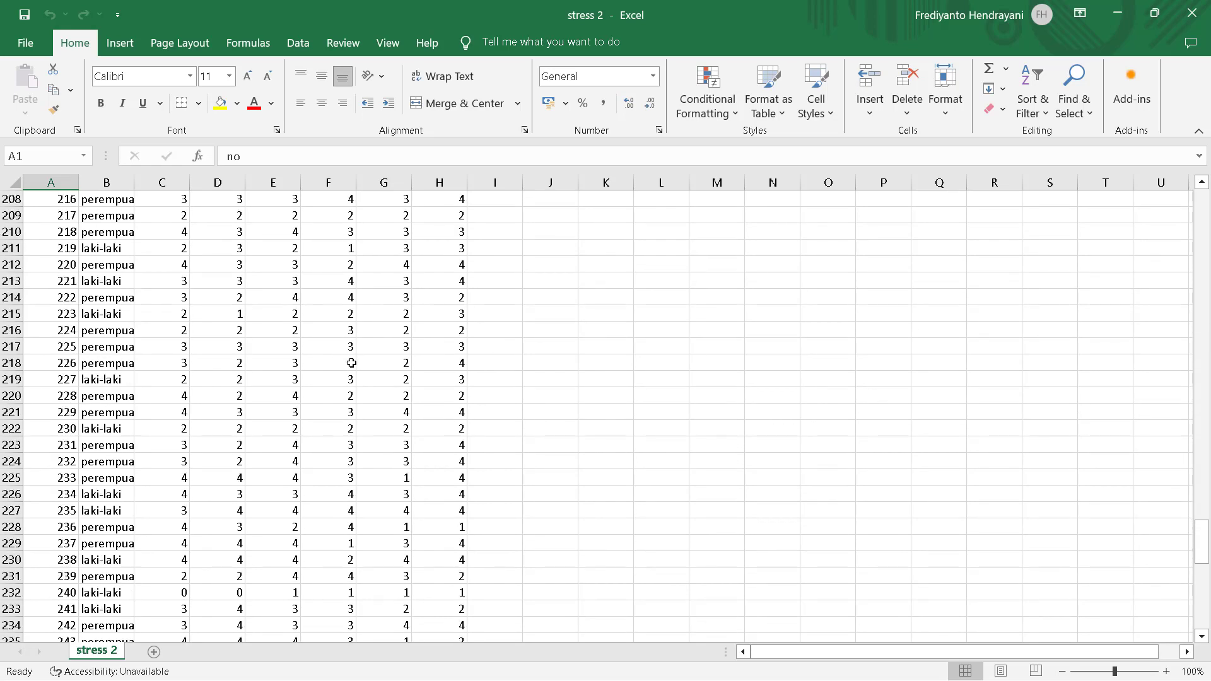
{"action": "scroll", "coordinate": [351, 362], "scroll_direction": "down", "scroll_amount": 18}
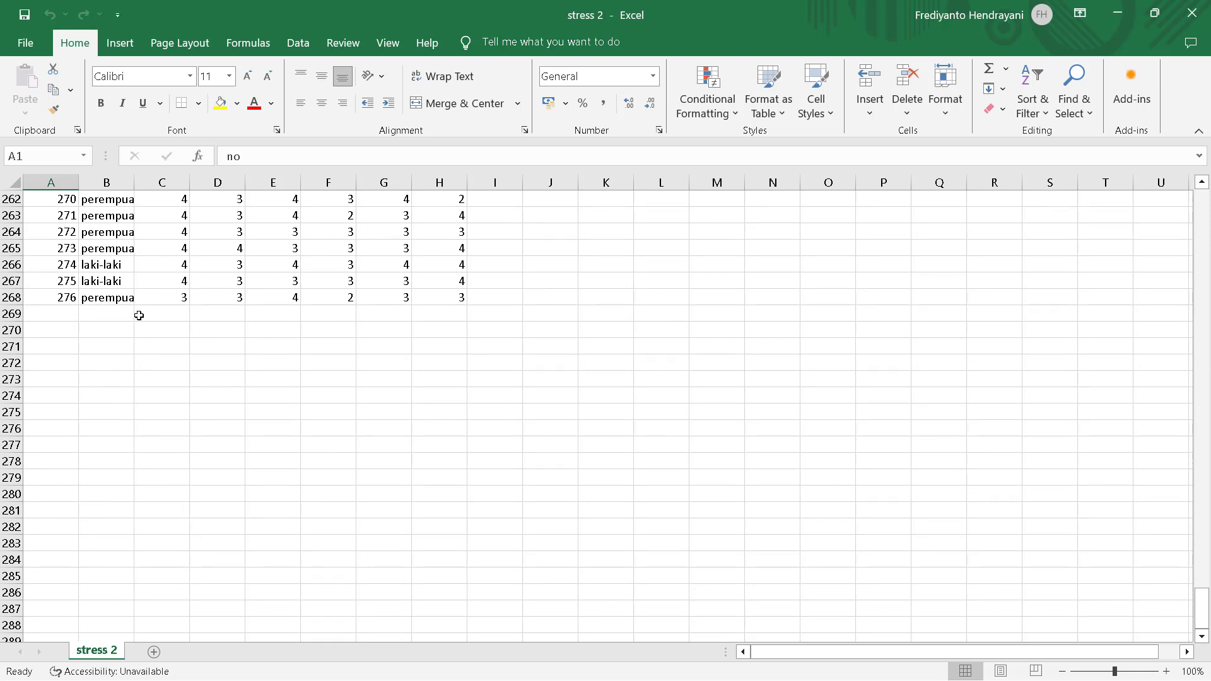
{"action": "scroll", "coordinate": [735, 205], "scroll_direction": "up", "scroll_amount": 7}
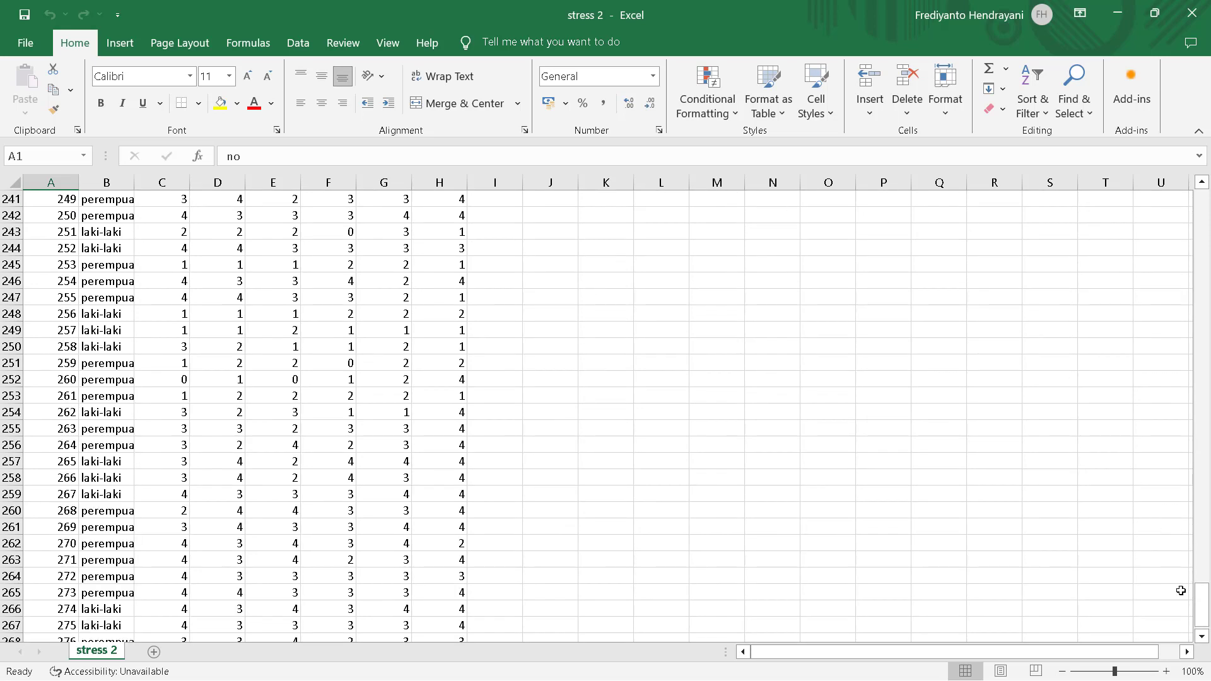
{"action": "left_click_drag", "start_coordinate": [1198, 615], "coordinate": [1200, 208]}
{"action": "scroll", "coordinate": [184, 303], "scroll_direction": "up", "scroll_amount": 1}
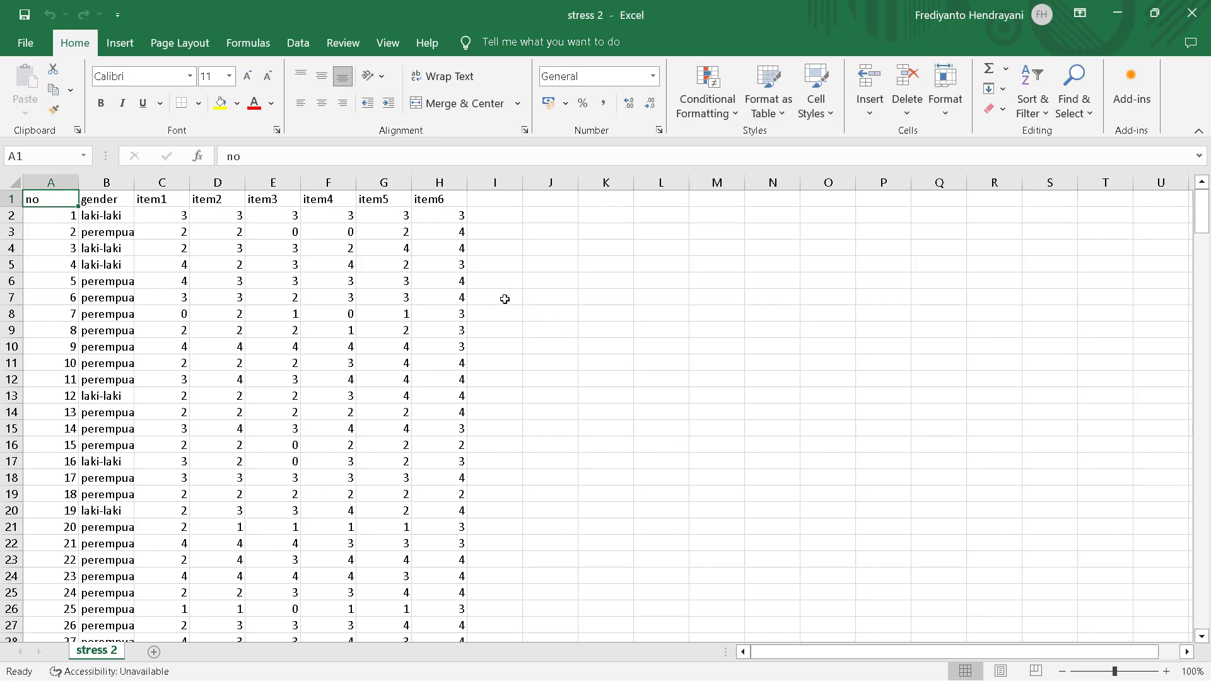
Examine the CSV (Comma delimited) option for saving the stress 2 workbook, leave without saving, and close the workbook.
{"action": "left_click", "coordinate": [25, 43]}
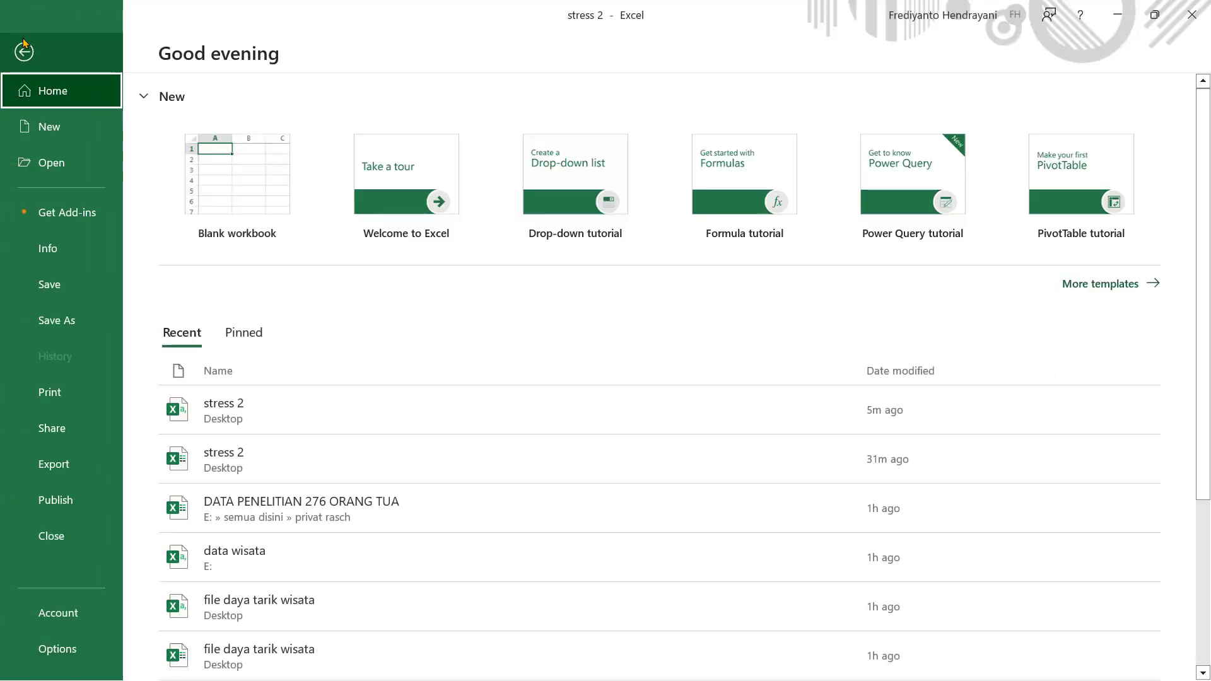
{"action": "left_click", "coordinate": [57, 320]}
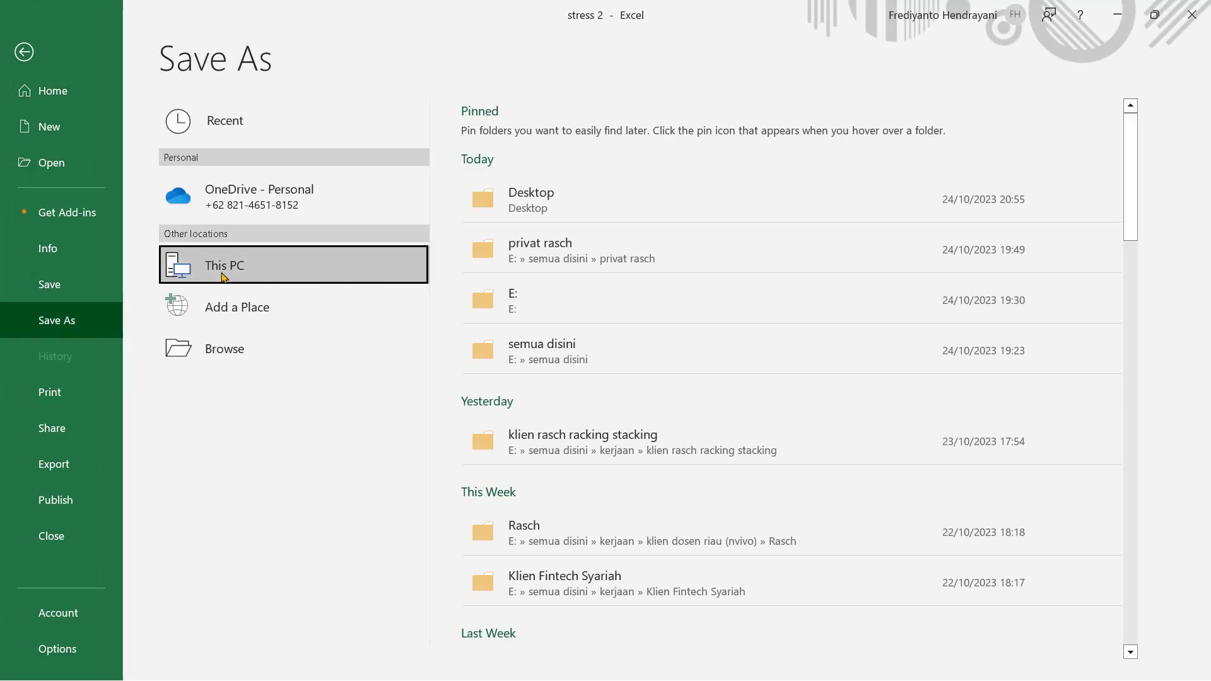
{"action": "double_click", "coordinate": [312, 280]}
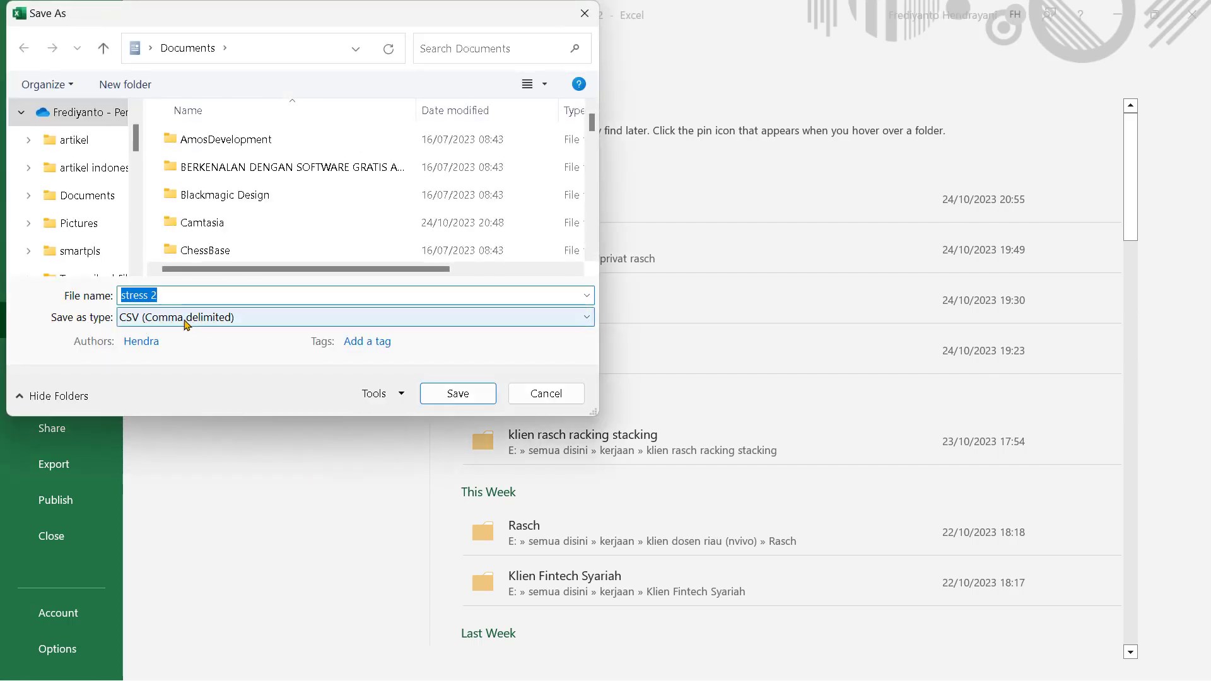
{"action": "left_click", "coordinate": [155, 323]}
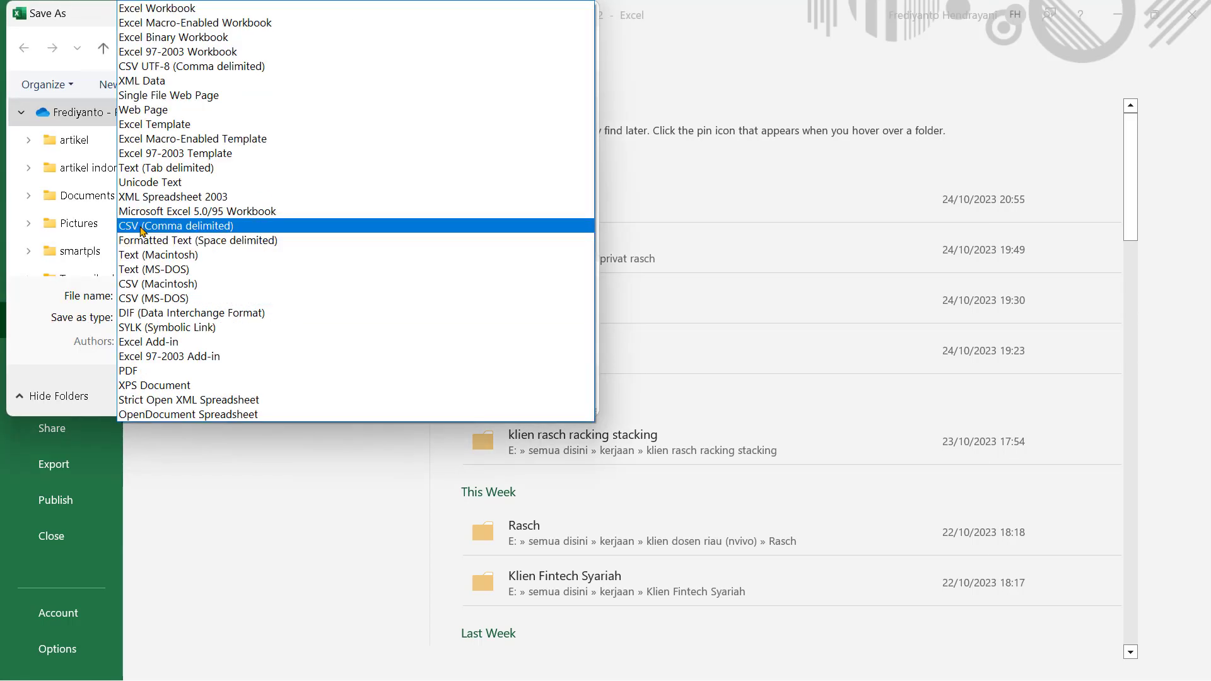
{"action": "left_click", "coordinate": [728, 62]}
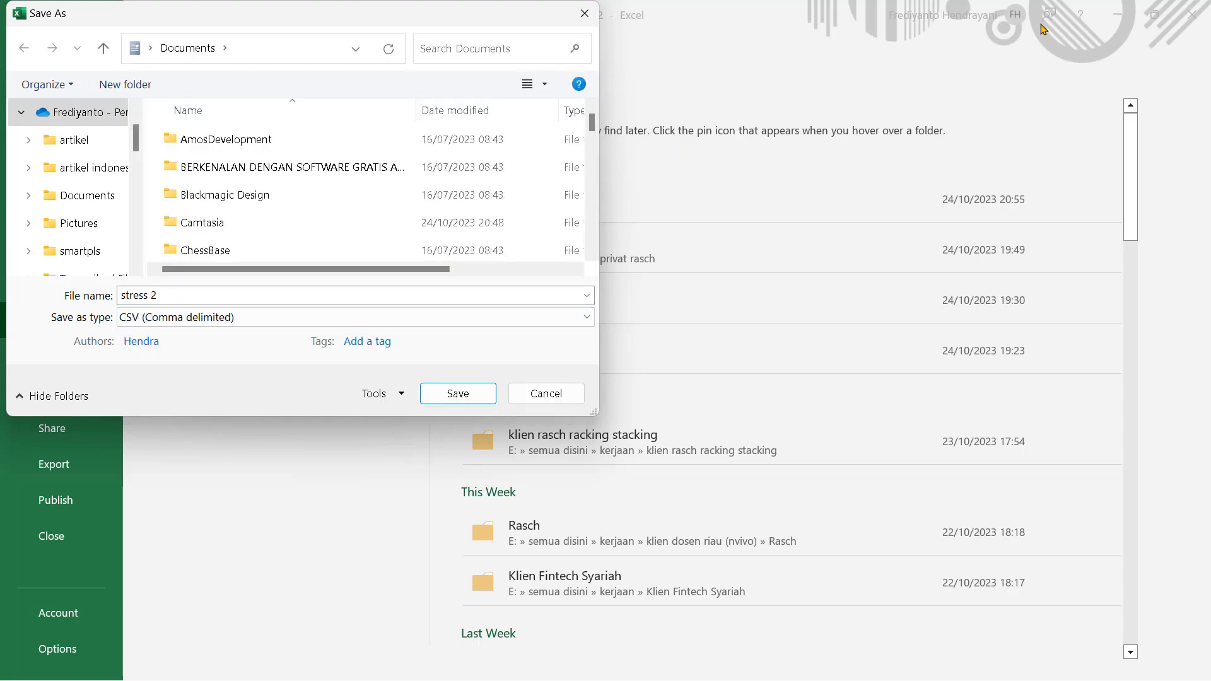
{"action": "left_click", "coordinate": [588, 12]}
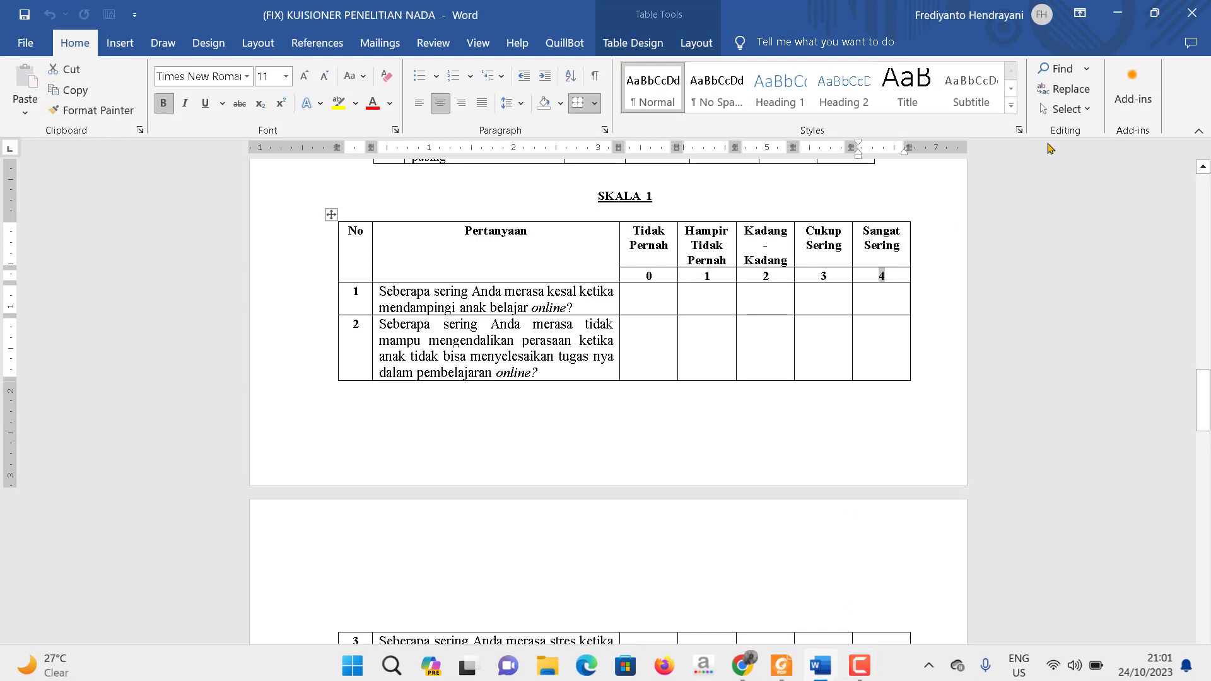
Set the Word questionnaire aside, open the stress 2 CSV file from the desktop to check its data, and close it.
{"action": "left_click", "coordinate": [1117, 13]}
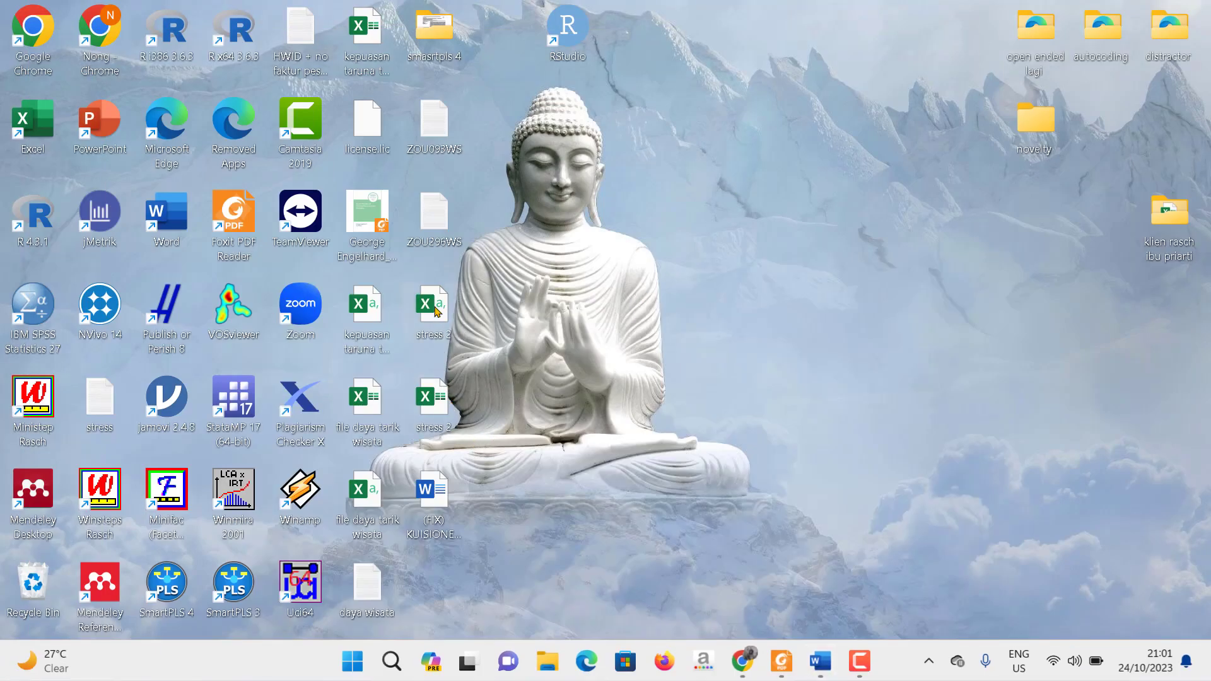
{"action": "double_click", "coordinate": [433, 308]}
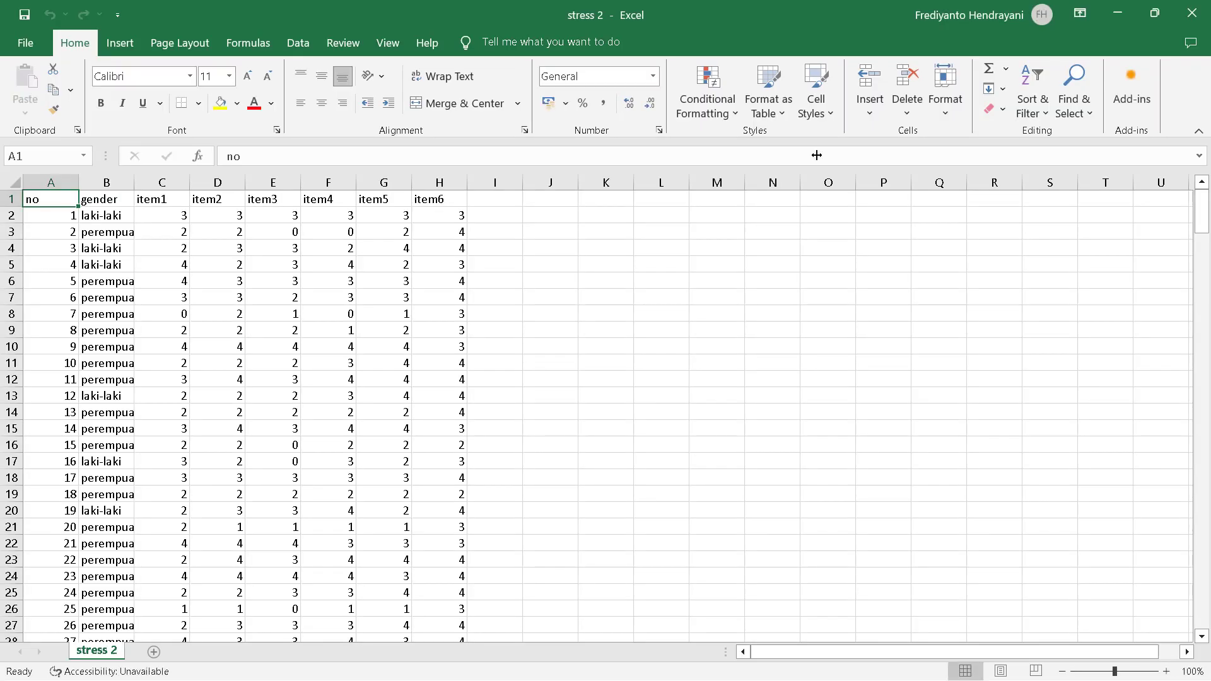
{"action": "left_click", "coordinate": [1197, 17]}
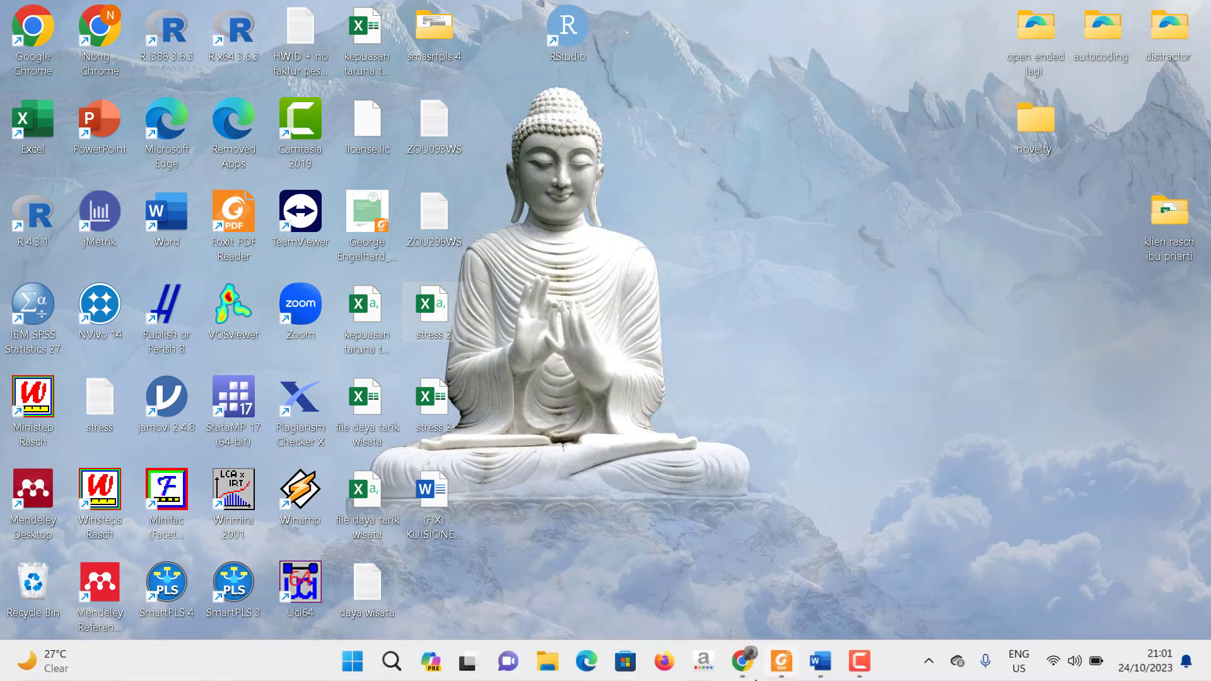
Launch jMetrik in a maximized window and create a new database named latihan.
{"action": "double_click", "coordinate": [97, 214]}
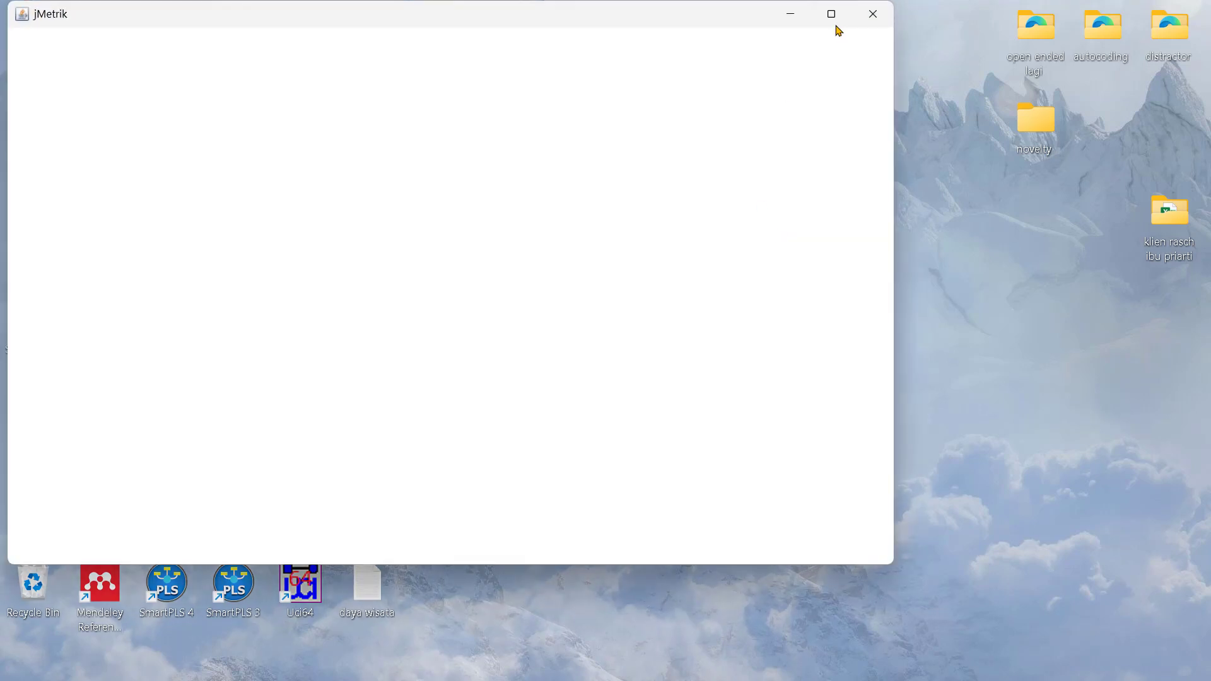
{"action": "left_click", "coordinate": [832, 15]}
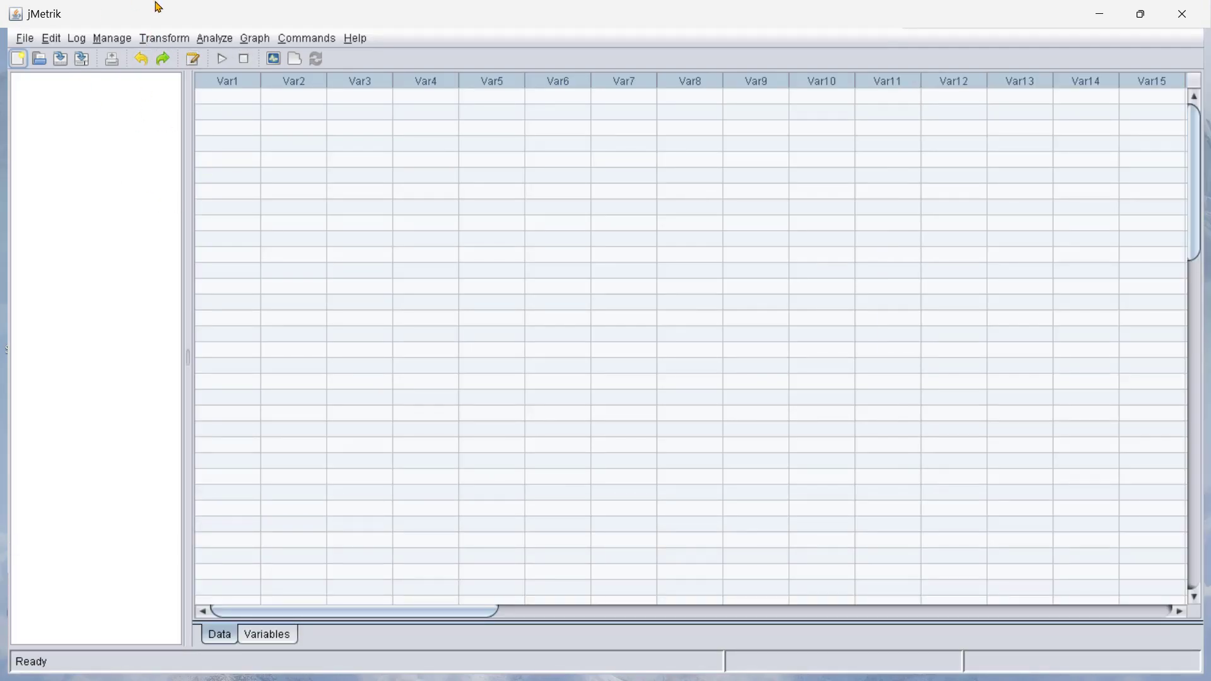
{"action": "left_click", "coordinate": [111, 41]}
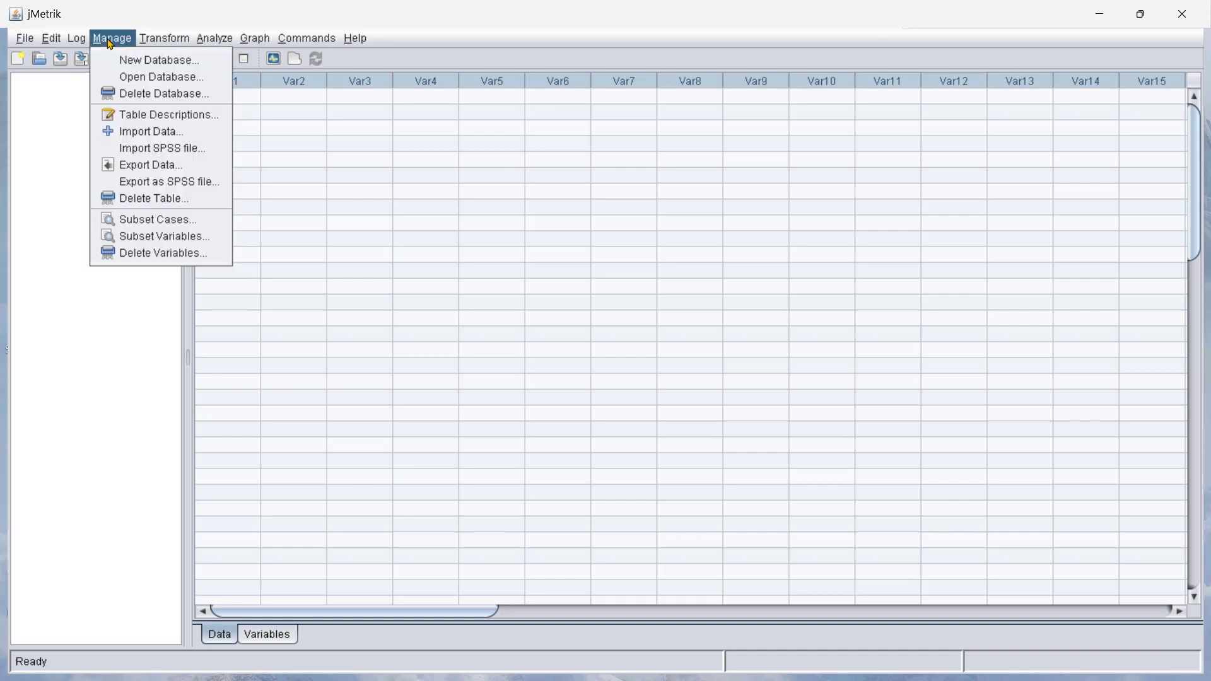
{"action": "left_click", "coordinate": [180, 66]}
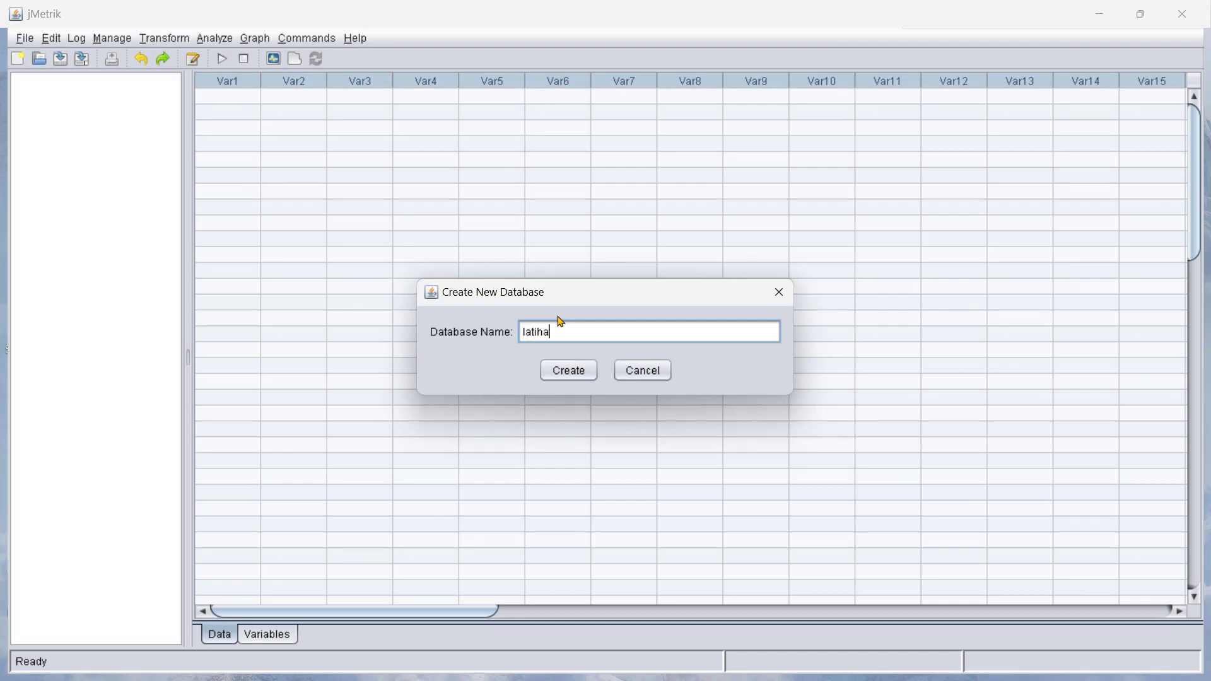
{"action": "left_click", "coordinate": [585, 372]}
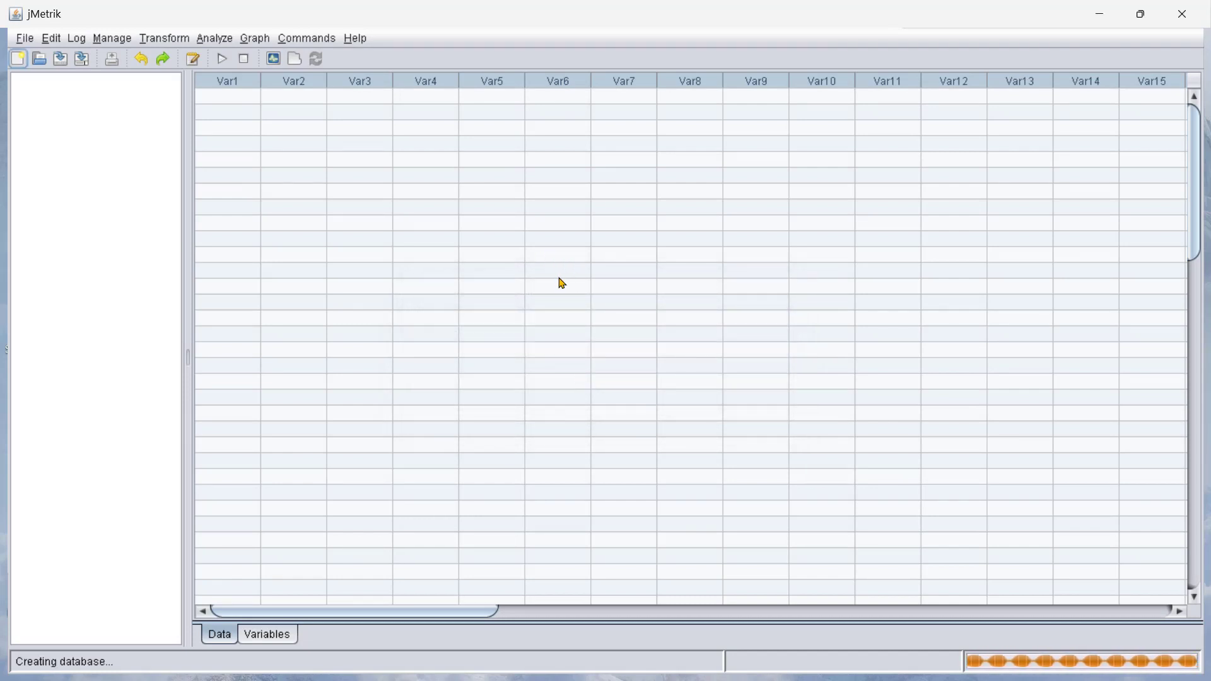
Open the latihan database.
{"action": "left_click", "coordinate": [112, 39]}
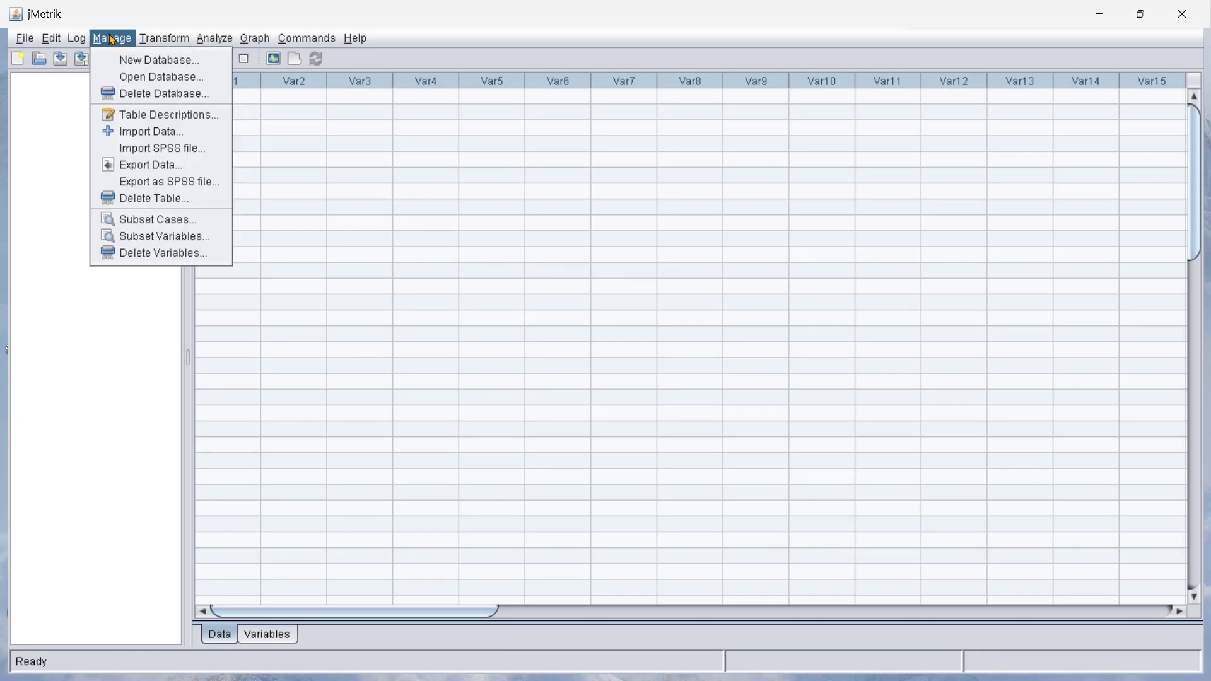
{"action": "left_click", "coordinate": [162, 81]}
{"action": "left_click", "coordinate": [495, 201]}
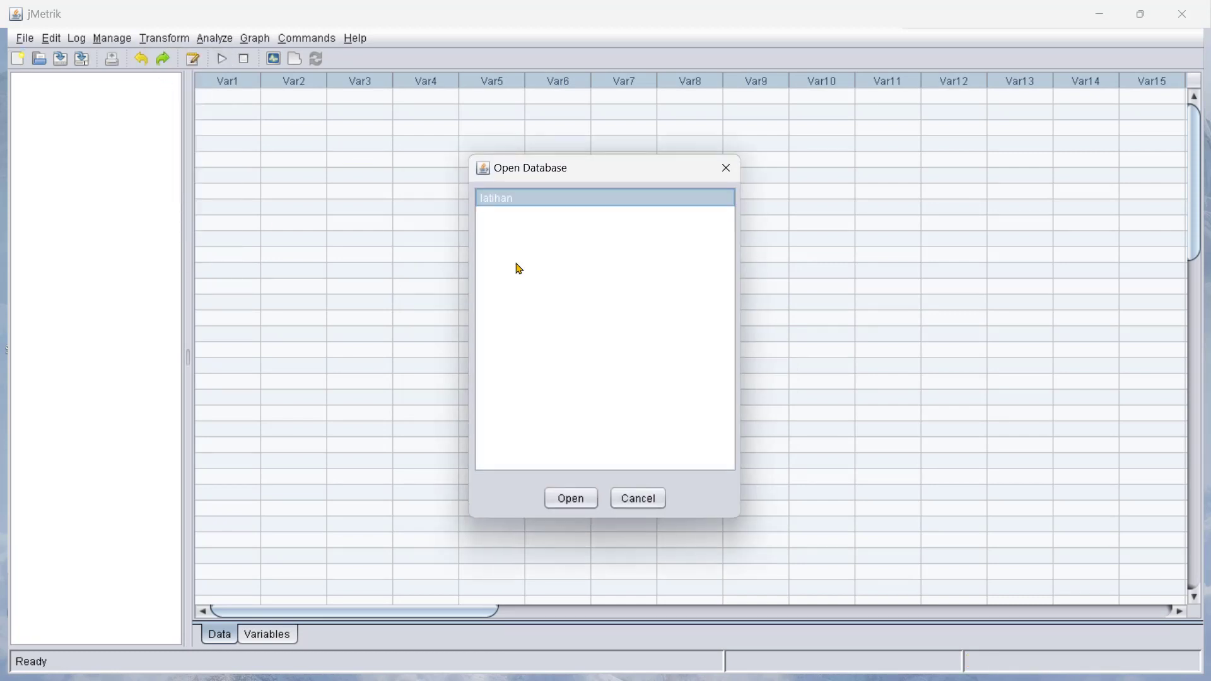
{"action": "left_click", "coordinate": [555, 497]}
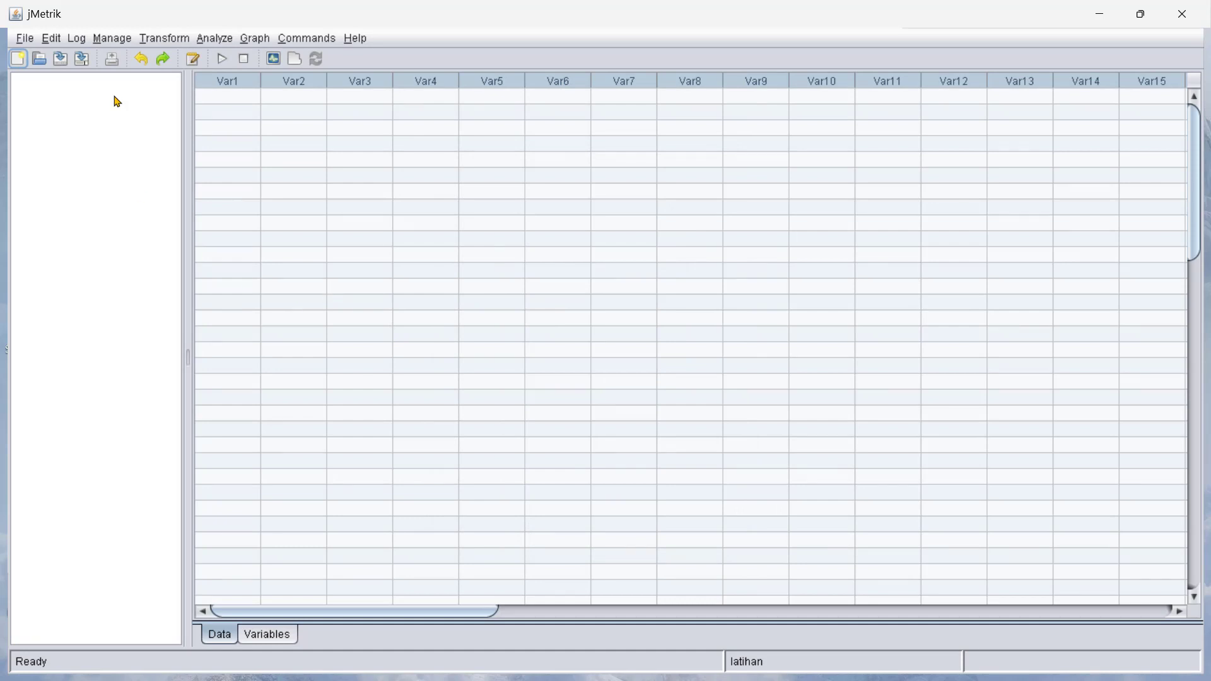
Import stress 2.csv from the Desktop as a table named stress, with comma delimiter and variable names in the first row.
{"action": "left_click", "coordinate": [115, 40]}
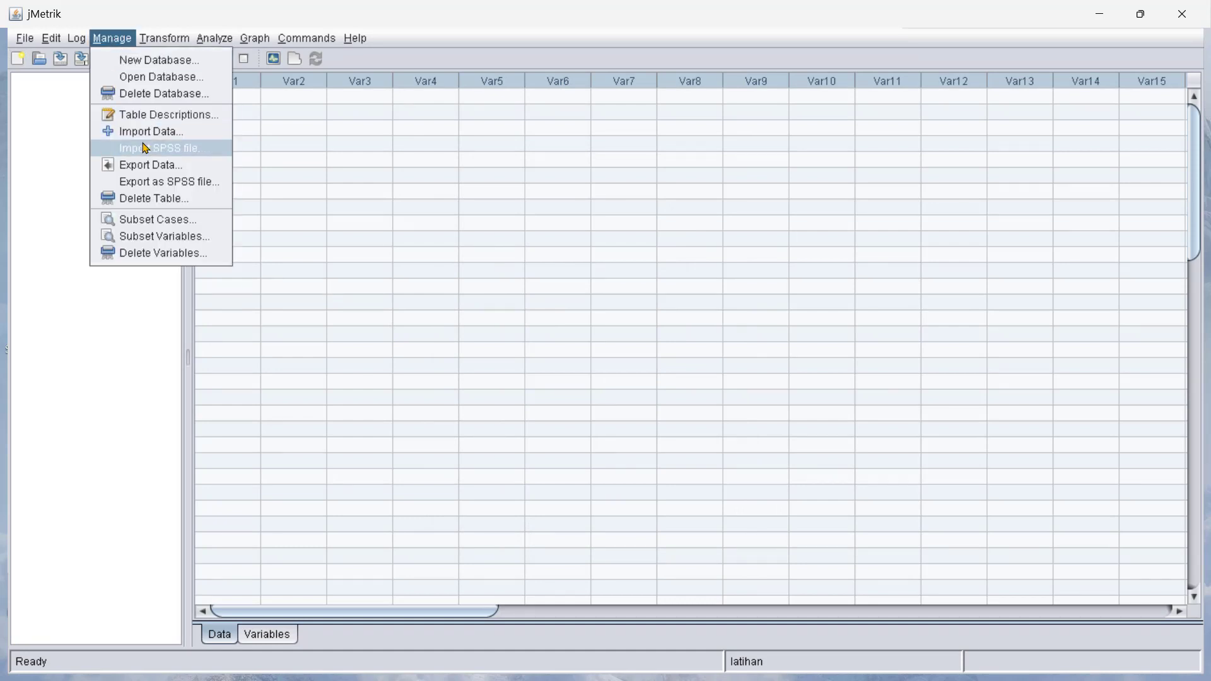
{"action": "left_click", "coordinate": [176, 130]}
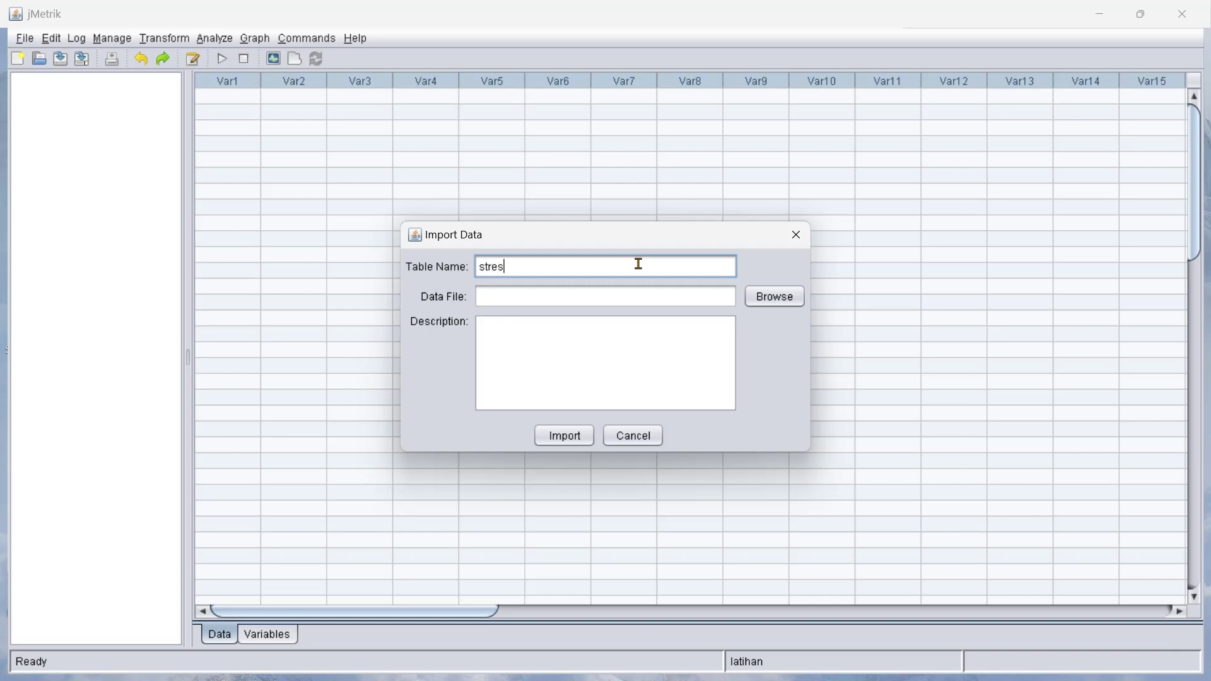
{"action": "left_click", "coordinate": [774, 297]}
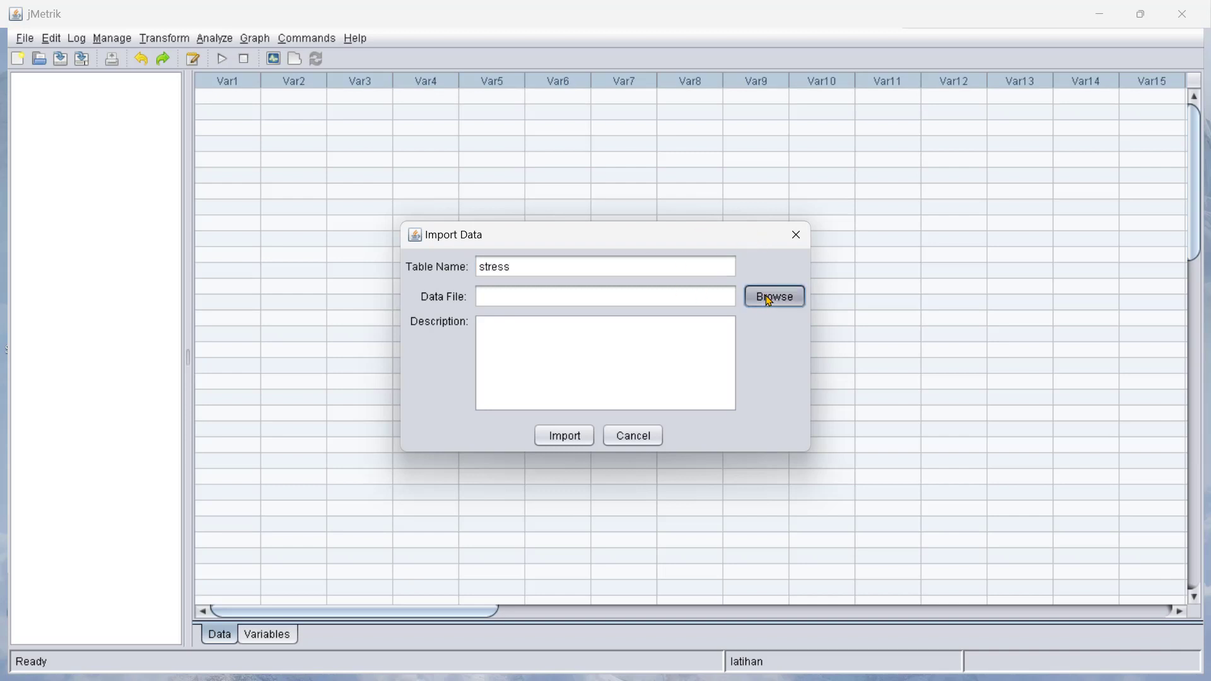
{"action": "left_click", "coordinate": [531, 191]}
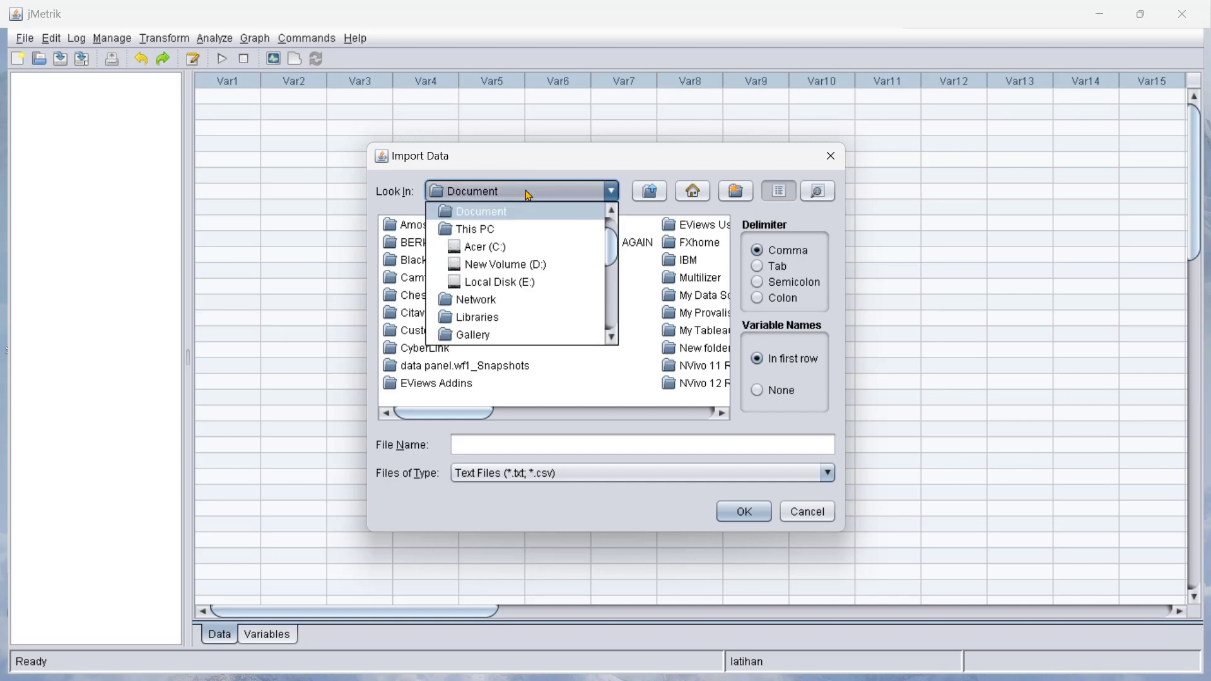
{"action": "left_click", "coordinate": [498, 232]}
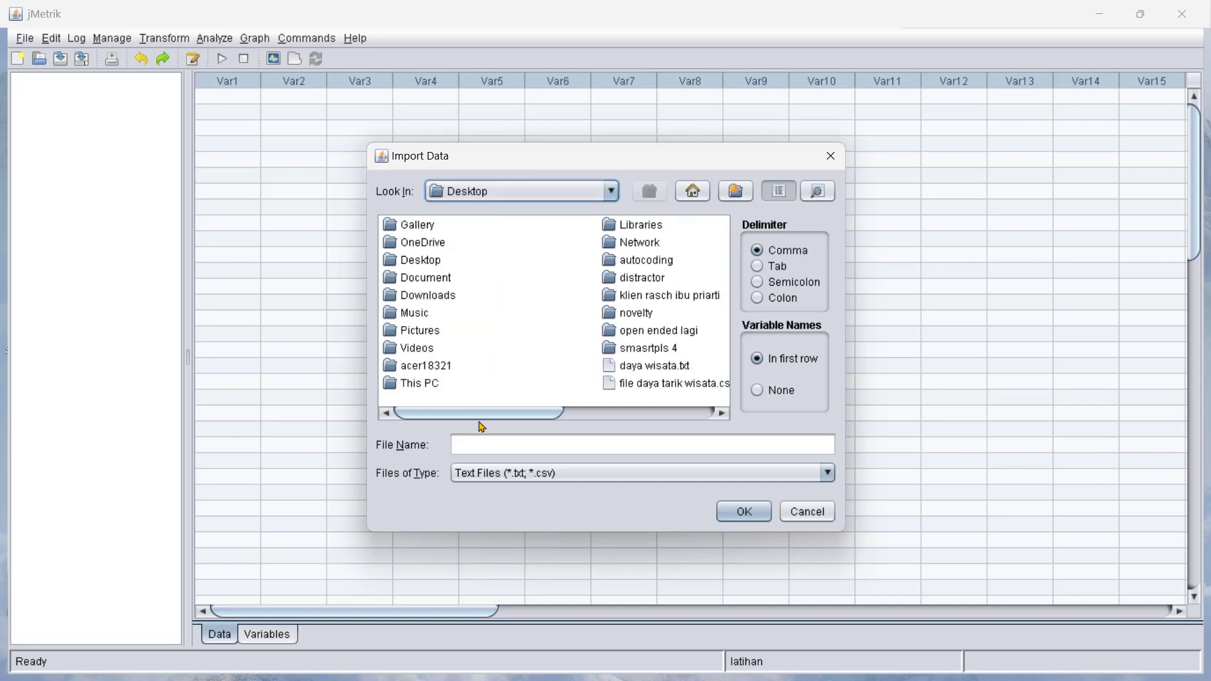
{"action": "left_click_drag", "start_coordinate": [496, 417], "coordinate": [637, 424]}
{"action": "left_click", "coordinate": [581, 266]}
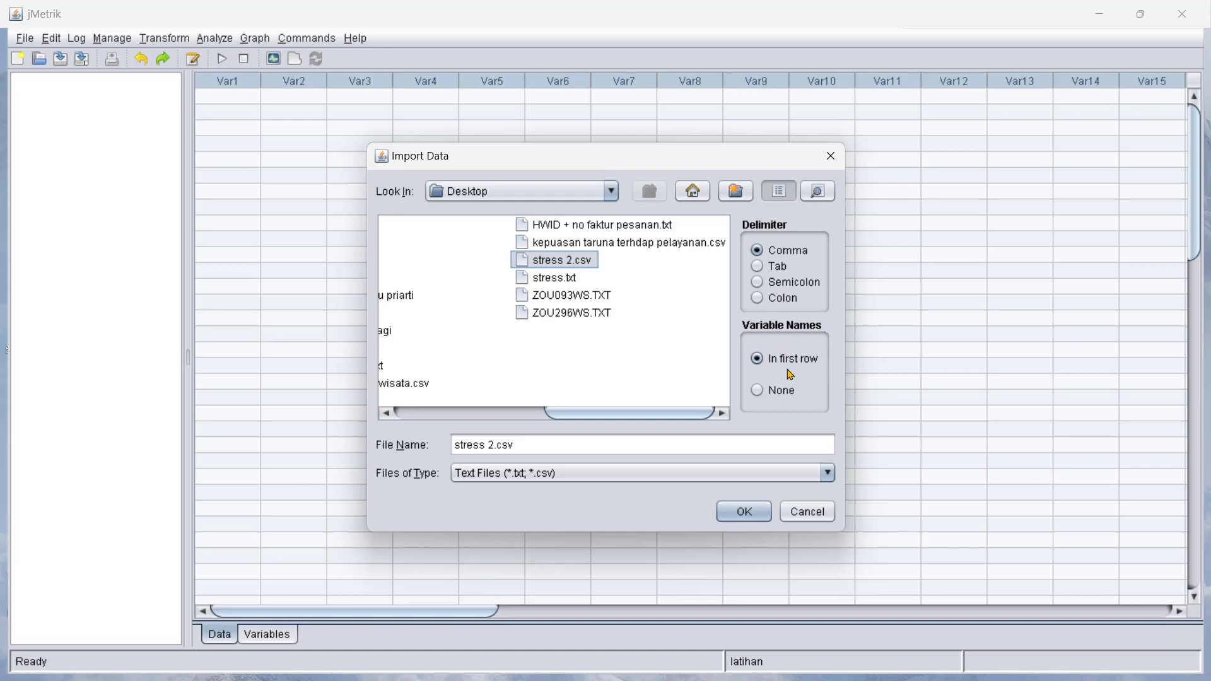
{"action": "left_click", "coordinate": [745, 513]}
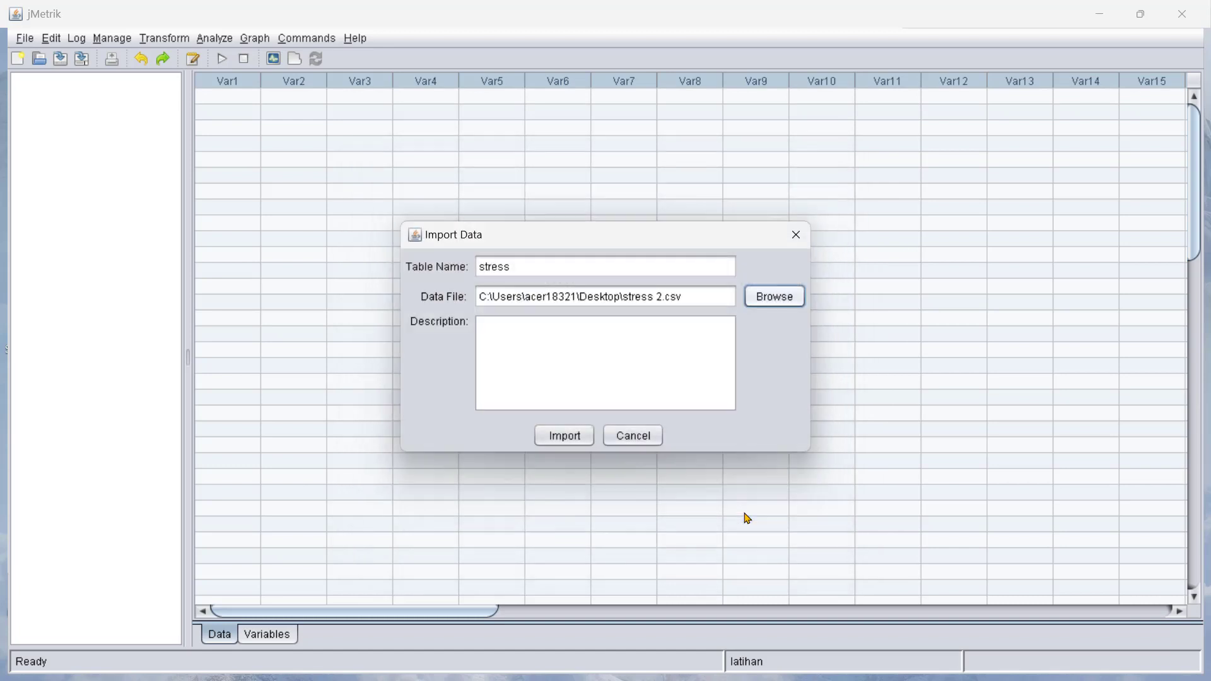
{"action": "left_click", "coordinate": [560, 439]}
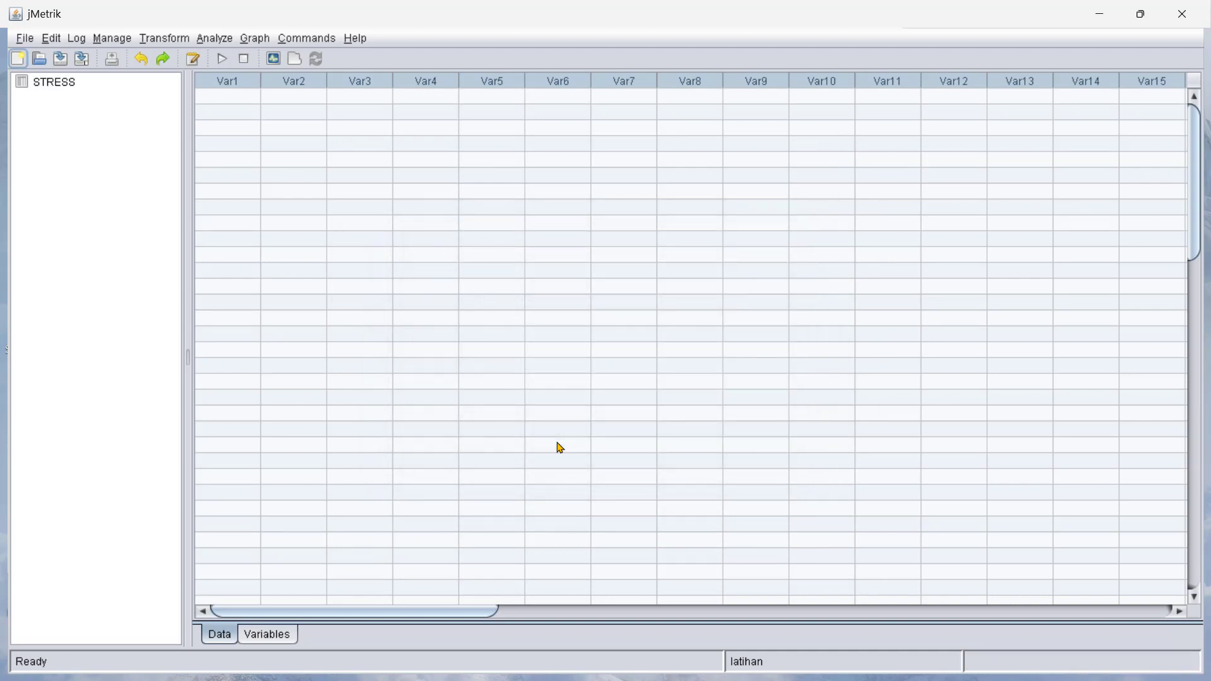
Open the STRESS table and display its list of variables.
{"action": "left_click", "coordinate": [59, 87]}
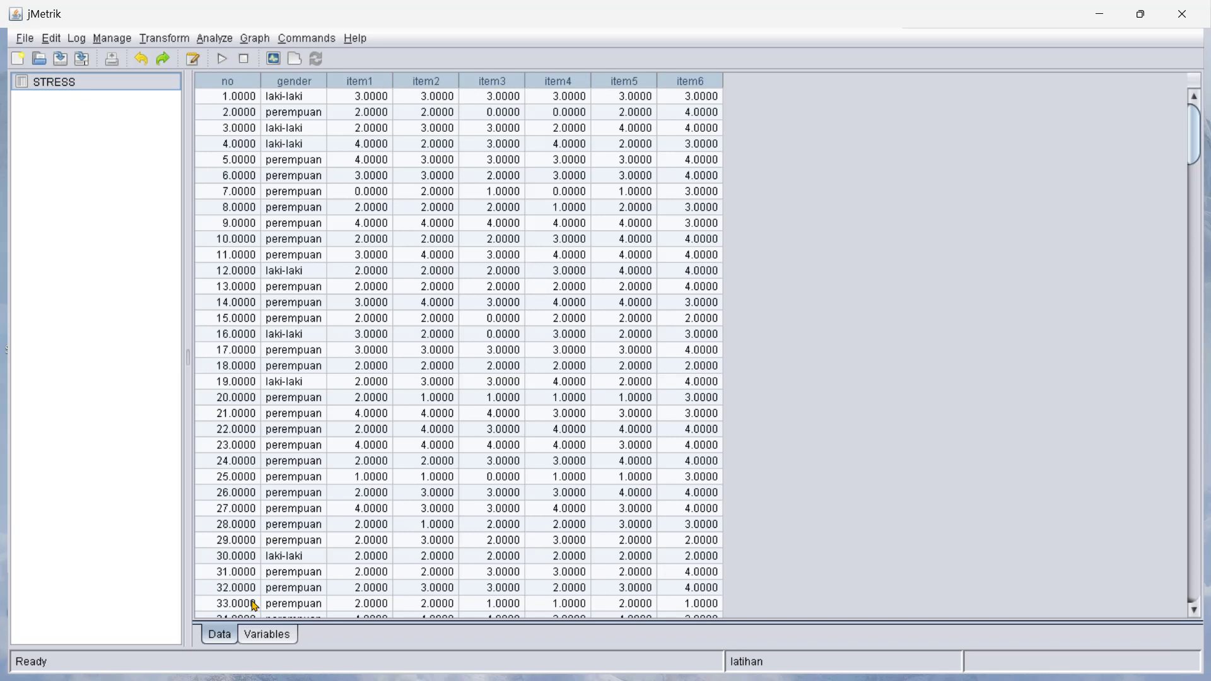
{"action": "left_click", "coordinate": [264, 638]}
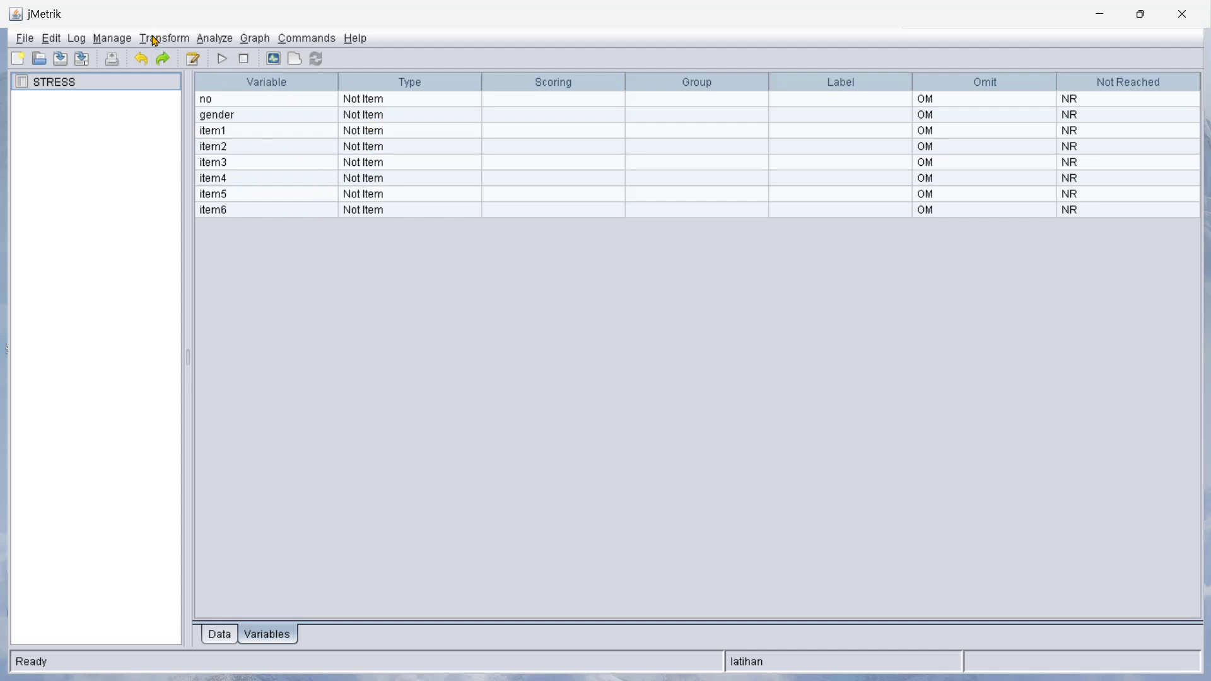
{"action": "left_click", "coordinate": [177, 43]}
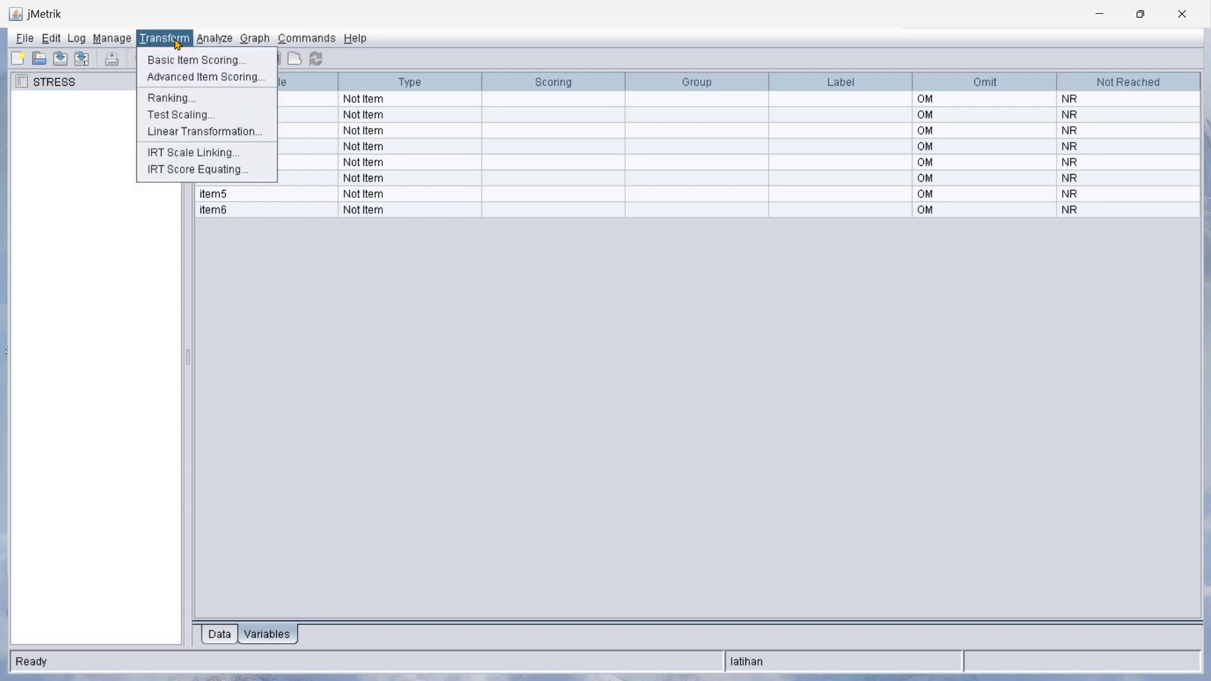
{"action": "left_click", "coordinate": [212, 85]}
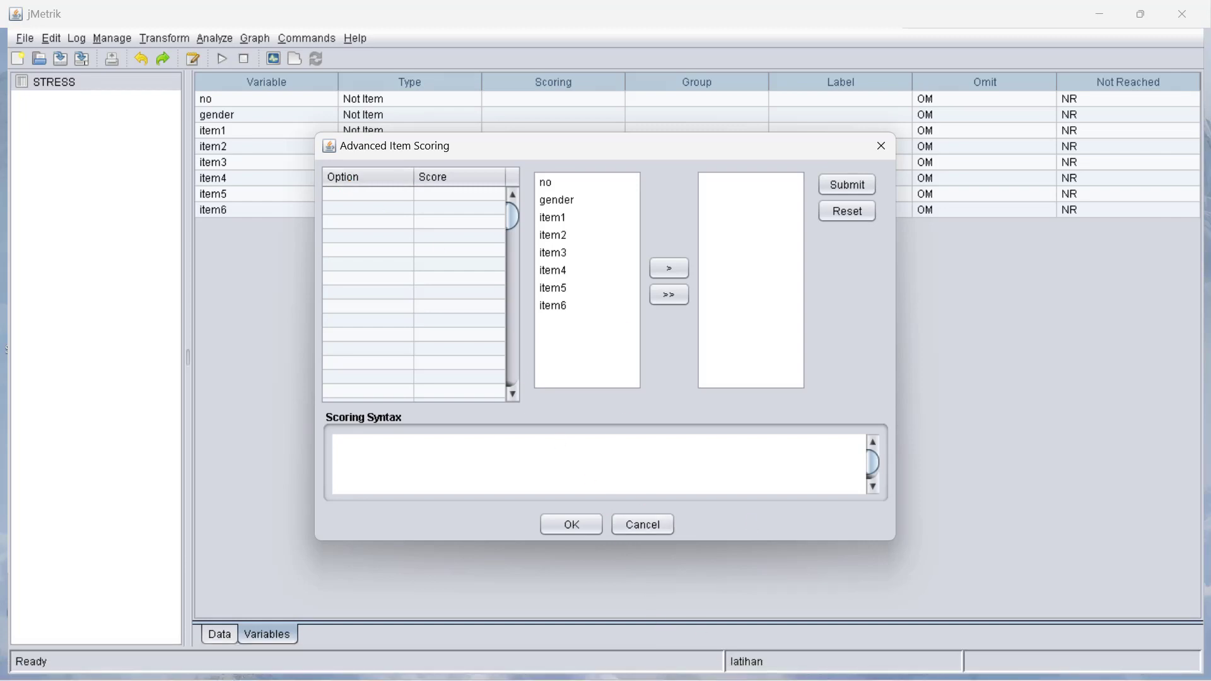
{"action": "left_click", "coordinate": [880, 145]}
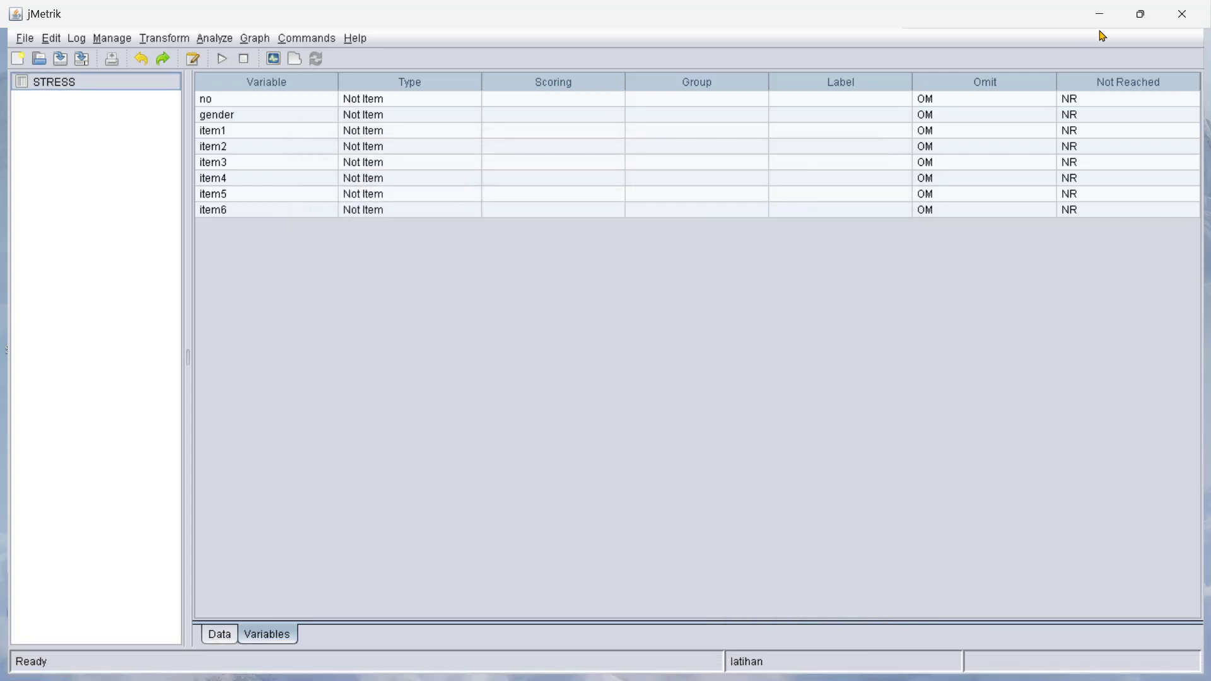
Switch to the questionnaire in Word and examine the SKALA 1 response scores in the table header.
{"action": "left_click", "coordinate": [1103, 18]}
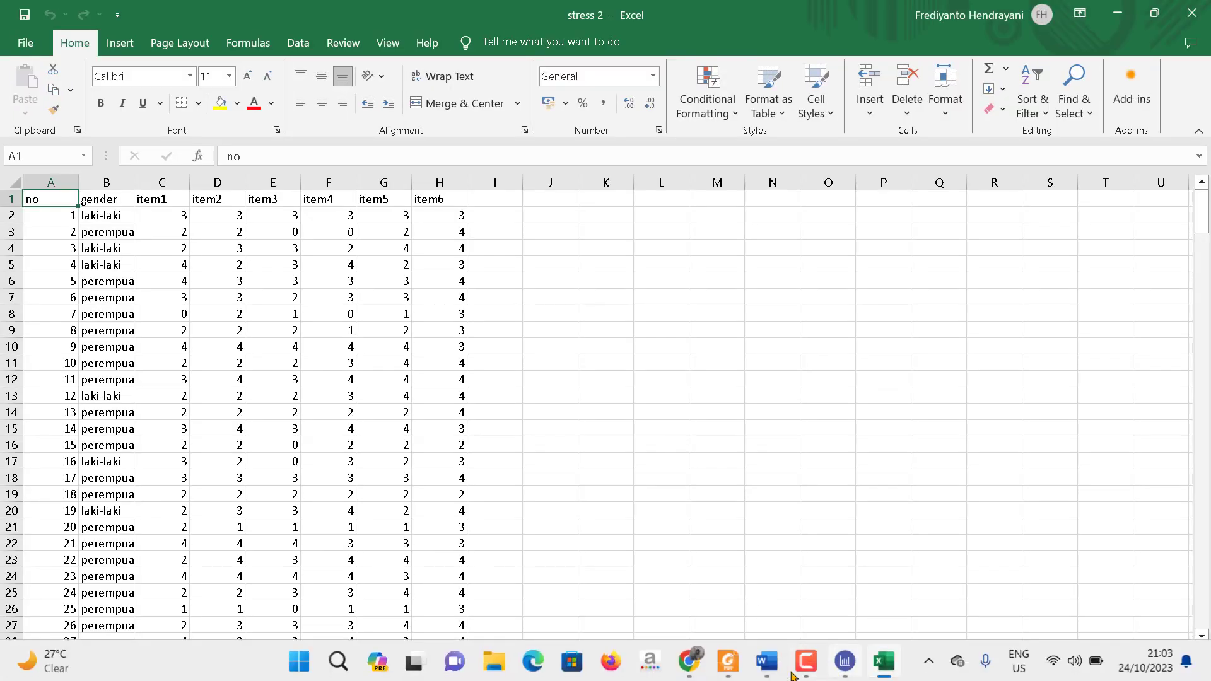
{"action": "left_click", "coordinate": [776, 672]}
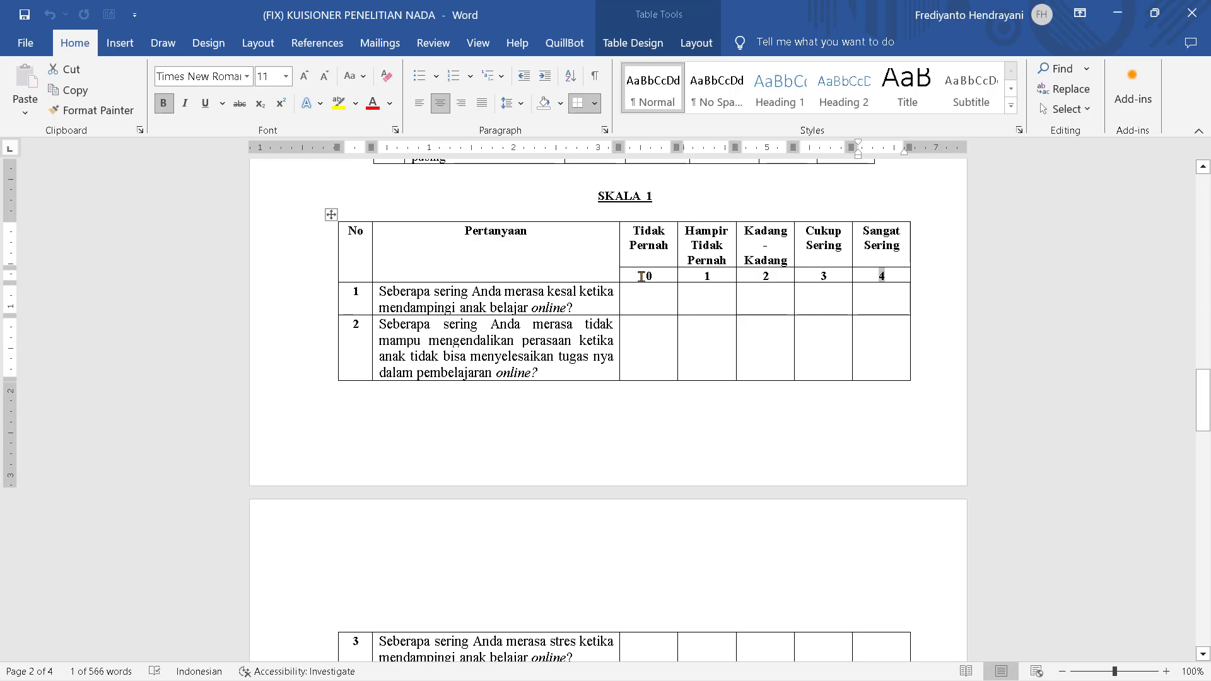
{"action": "double_click", "coordinate": [640, 276]}
{"action": "left_click", "coordinate": [702, 275]}
{"action": "left_click_drag", "start_coordinate": [723, 274], "coordinate": [765, 275]}
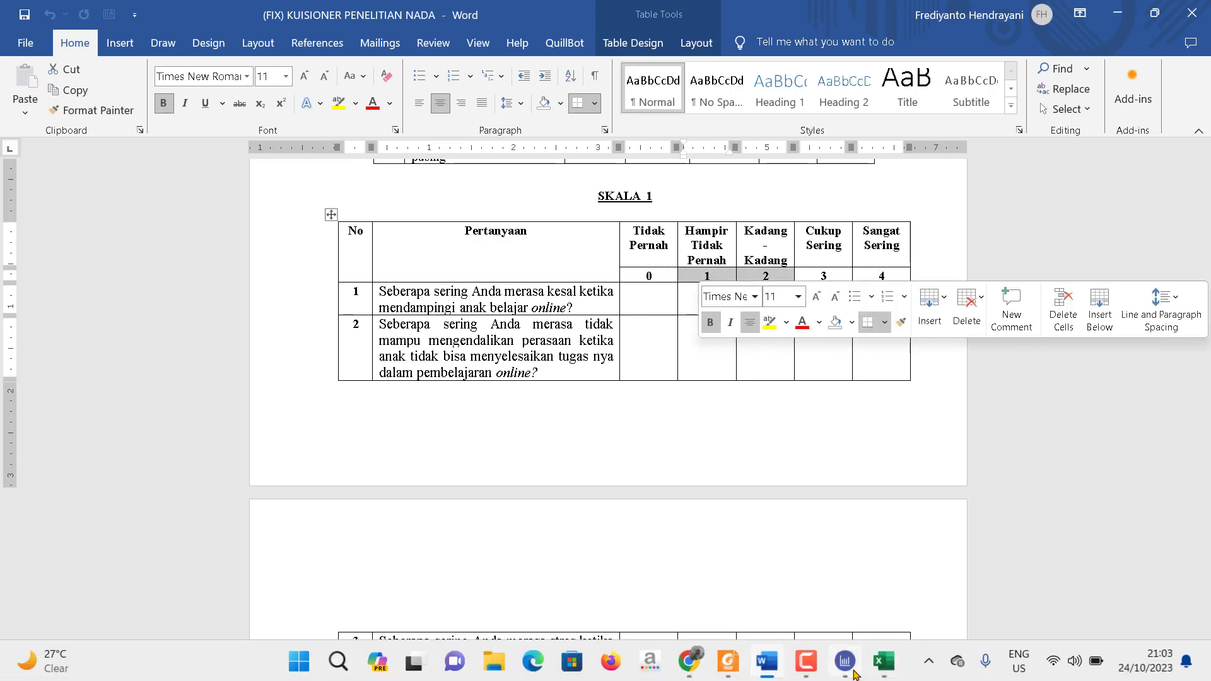
Switch to jMetrik and open Advanced Item Scoring for the STRESS table.
{"action": "left_click", "coordinate": [851, 668]}
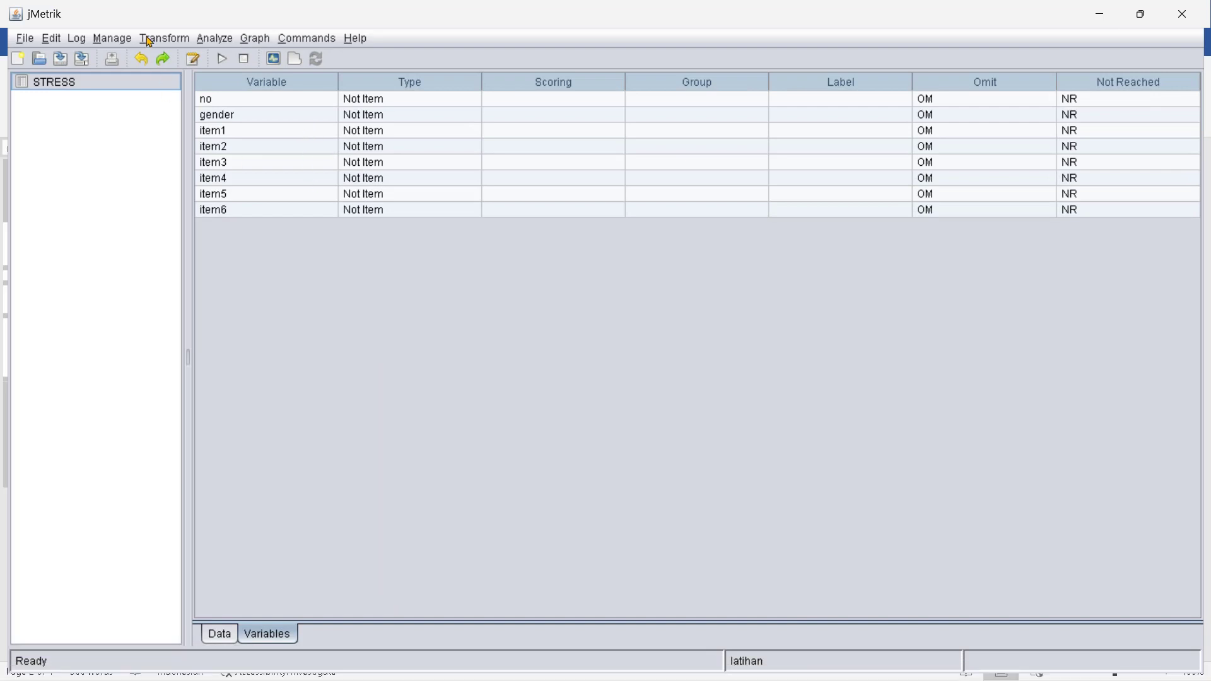
{"action": "left_click", "coordinate": [149, 41]}
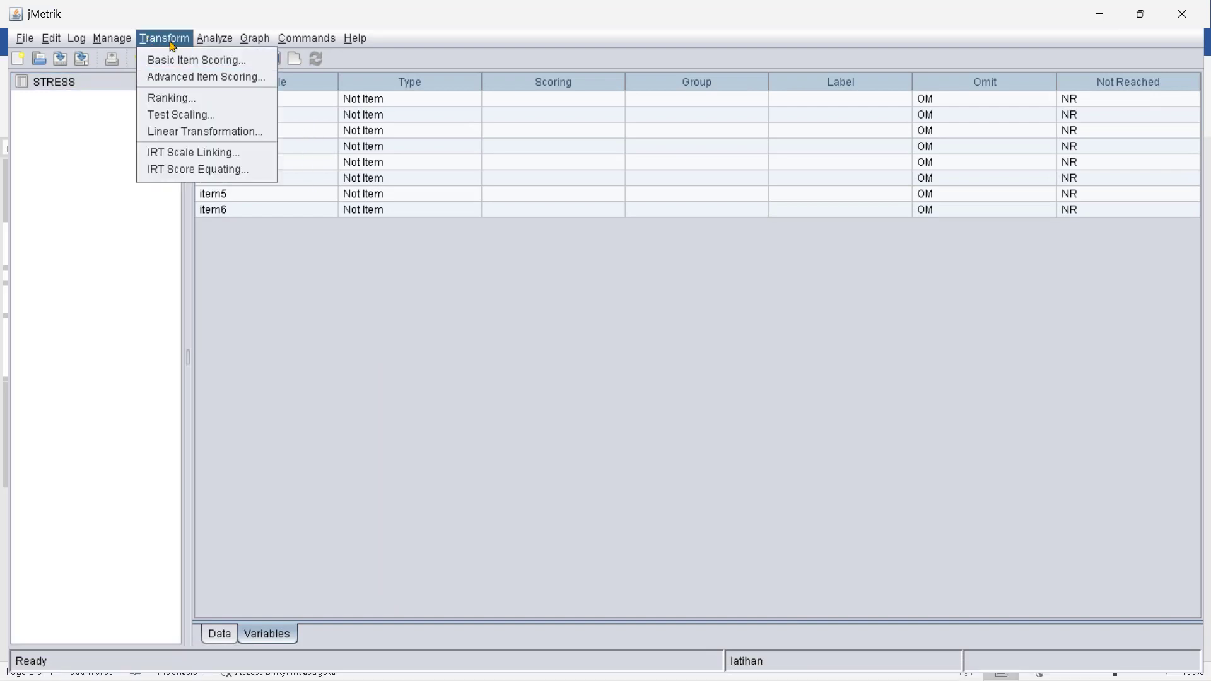
{"action": "left_click", "coordinate": [189, 78]}
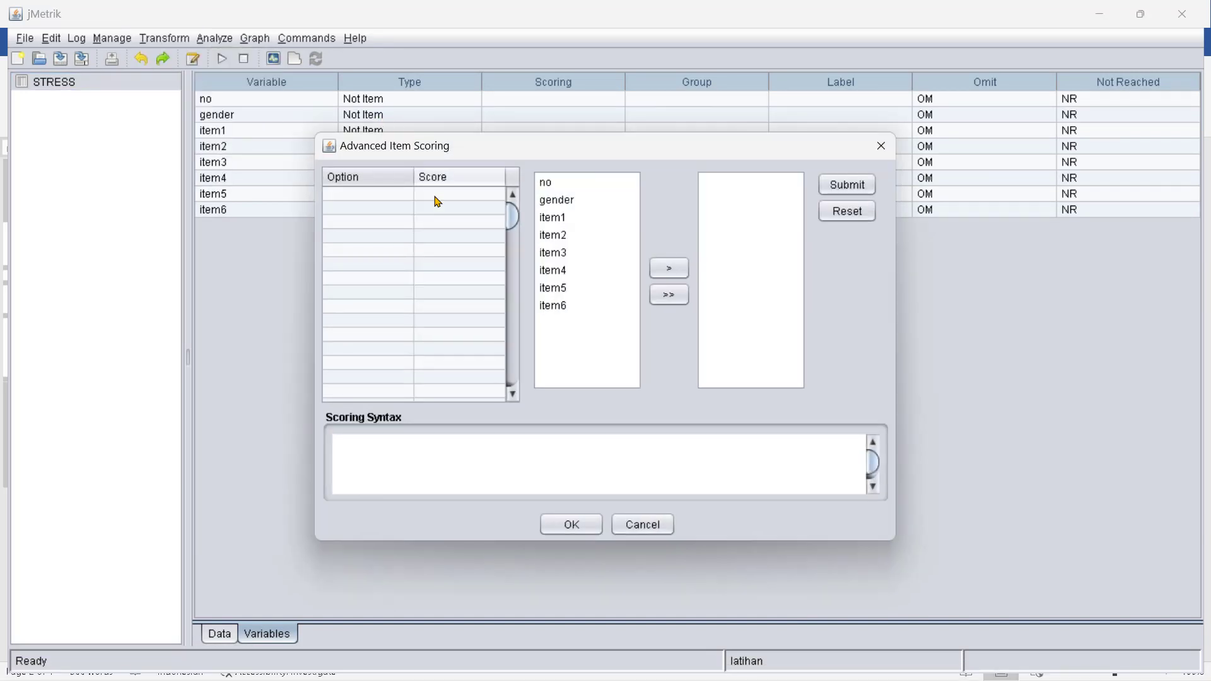
{"action": "double_click", "coordinate": [335, 192]}
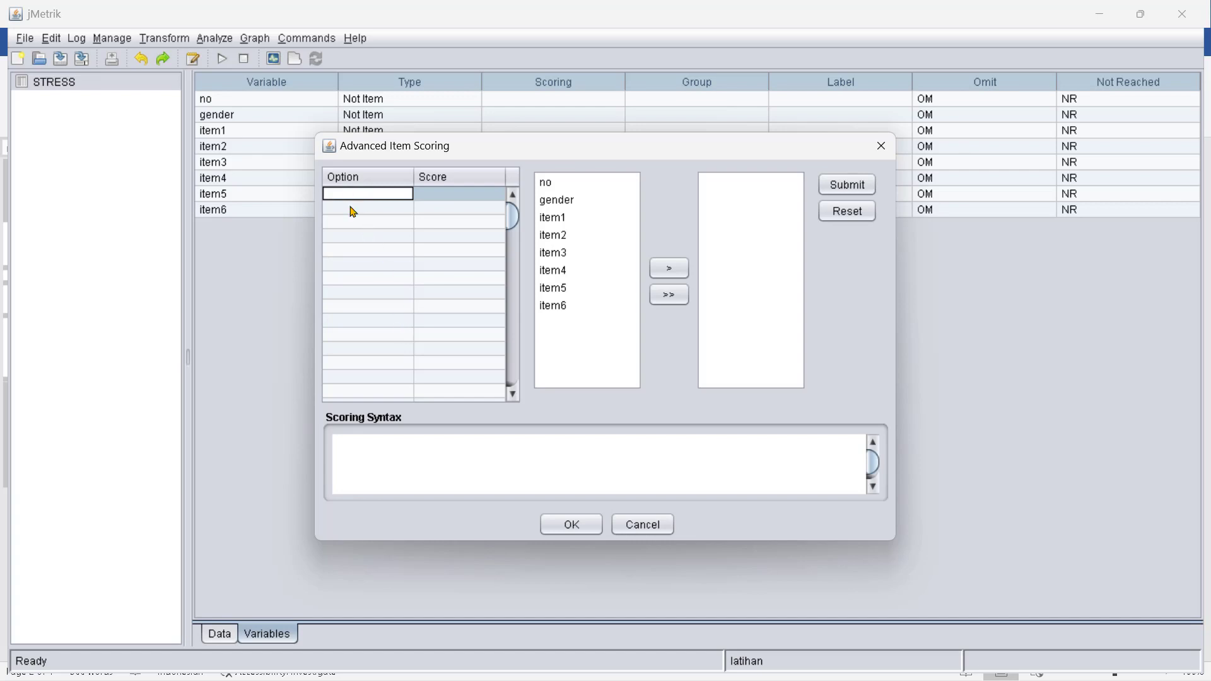
{"action": "double_click", "coordinate": [443, 192]}
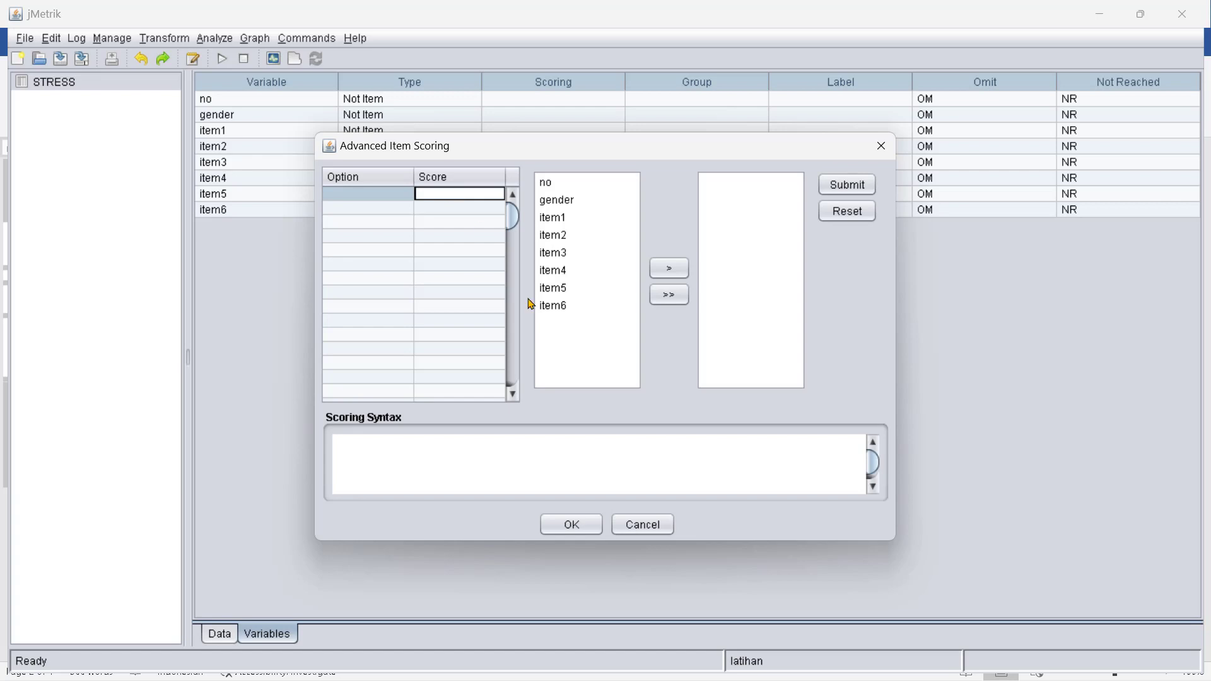
Check the Tidak Pernah score in the SKALA 1 header of the Word questionnaire and return to jMetrik.
{"action": "left_click", "coordinate": [771, 664]}
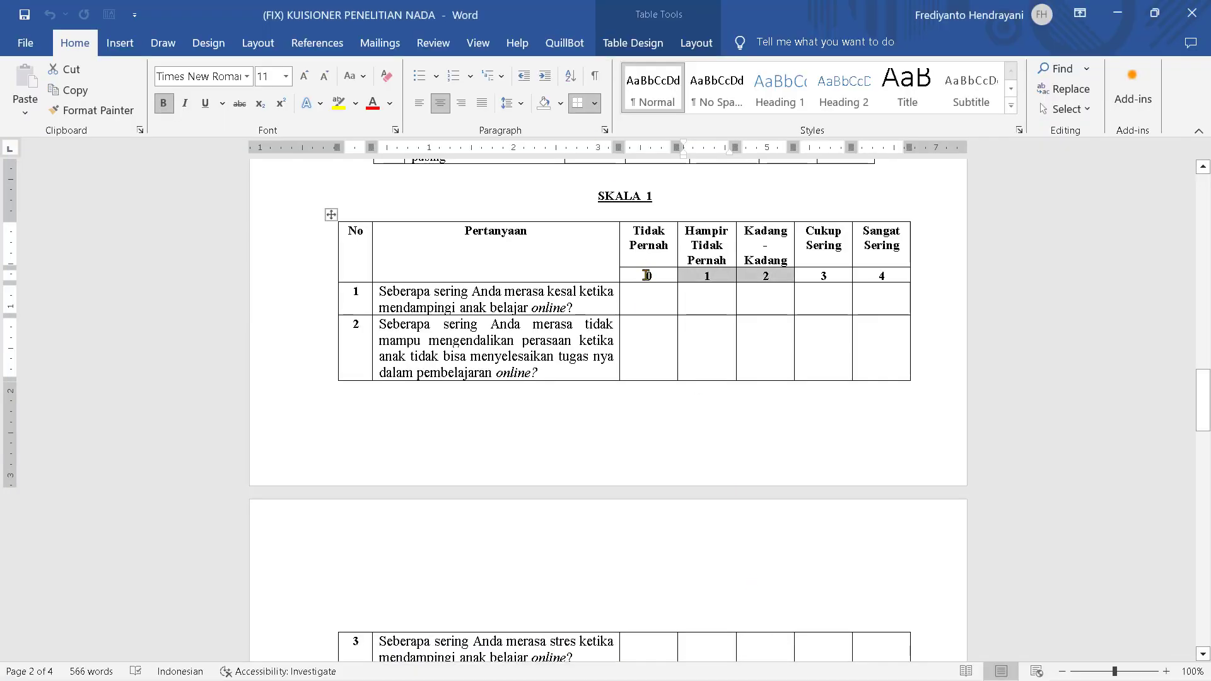
{"action": "left_click_drag", "start_coordinate": [640, 278], "coordinate": [657, 278]}
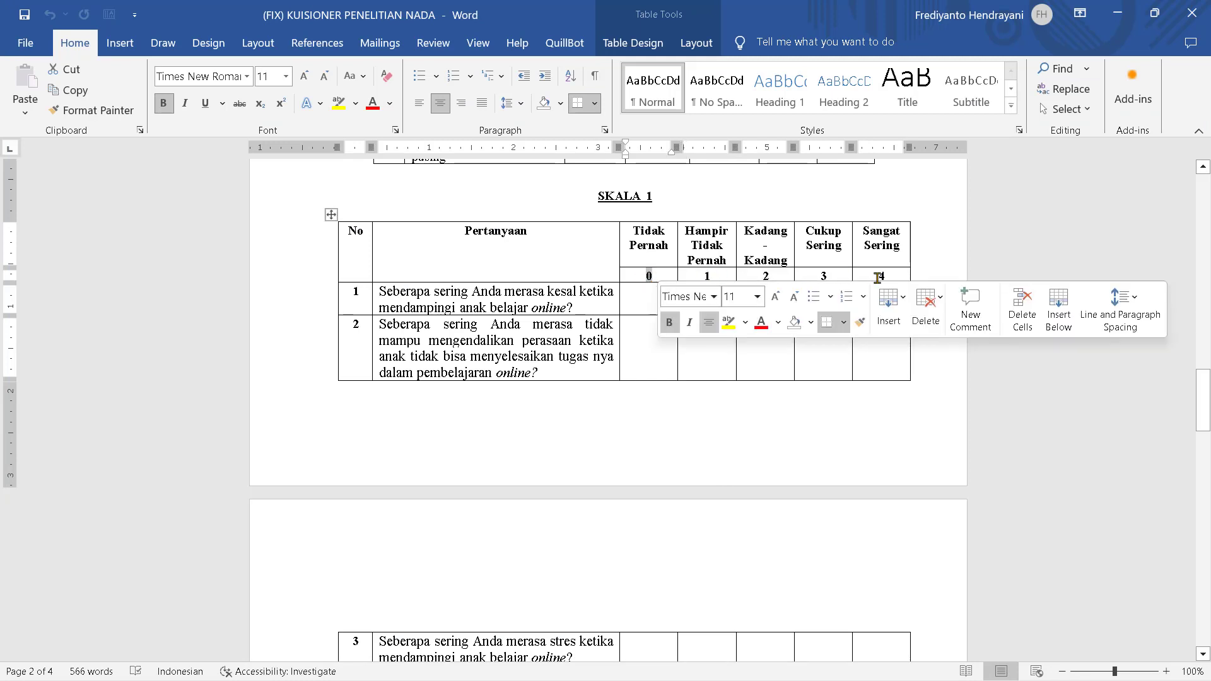
{"action": "left_click", "coordinate": [855, 672]}
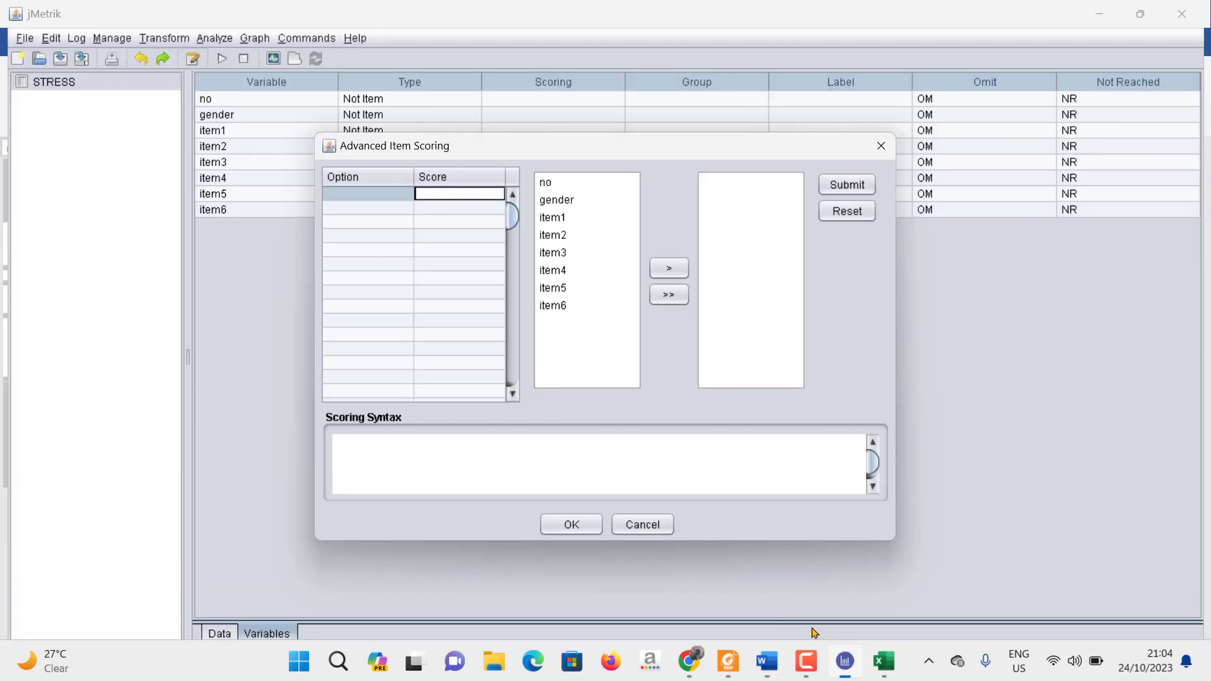
Enter option 1 with score 0 in the first scoring row and recheck the response scores in the Word questionnaire.
{"action": "left_click", "coordinate": [355, 192]}
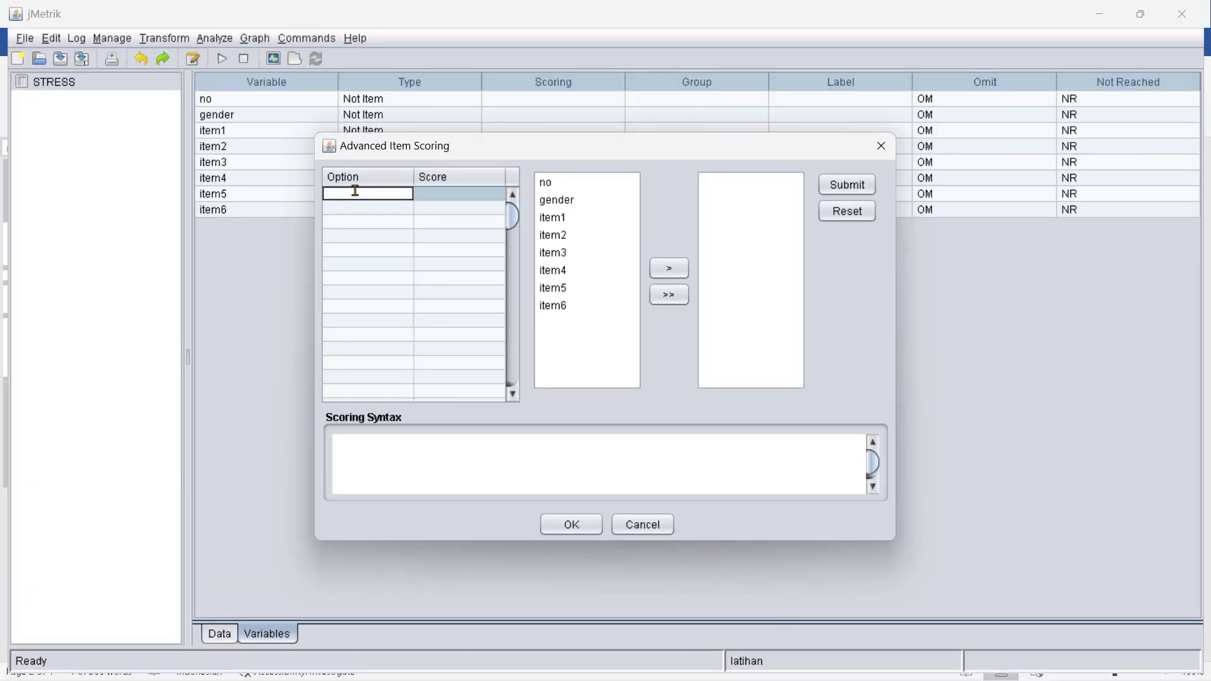
{"action": "left_click", "coordinate": [433, 192]}
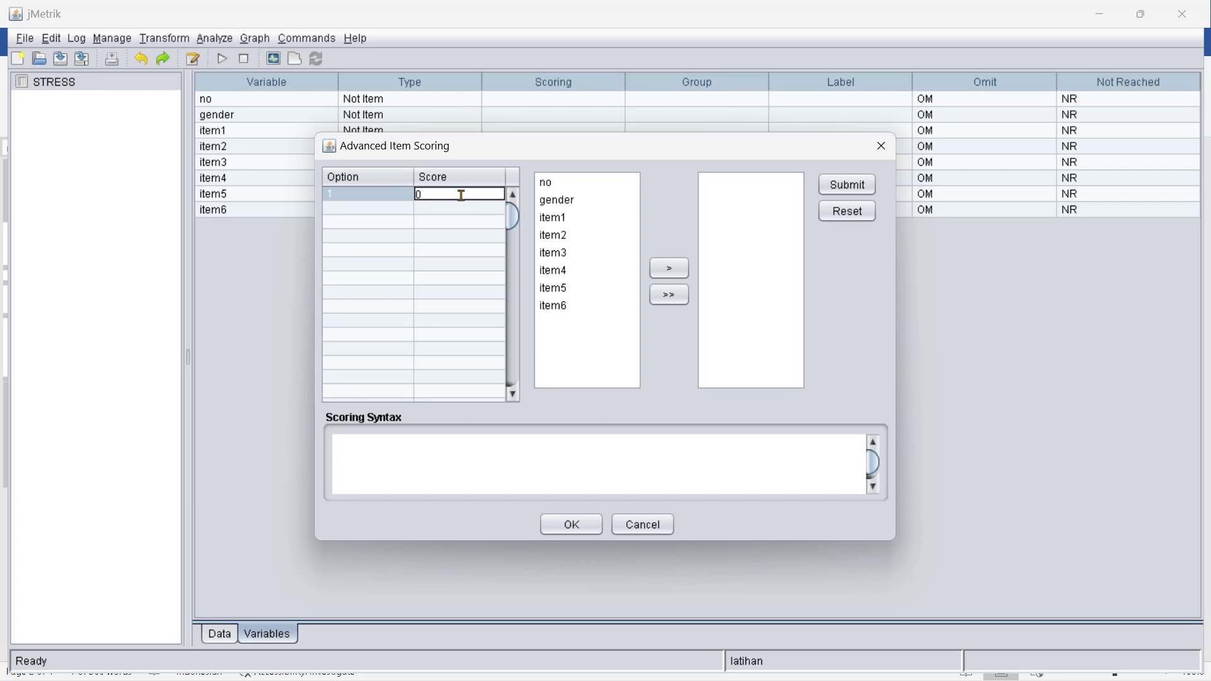
{"action": "double_click", "coordinate": [388, 201]}
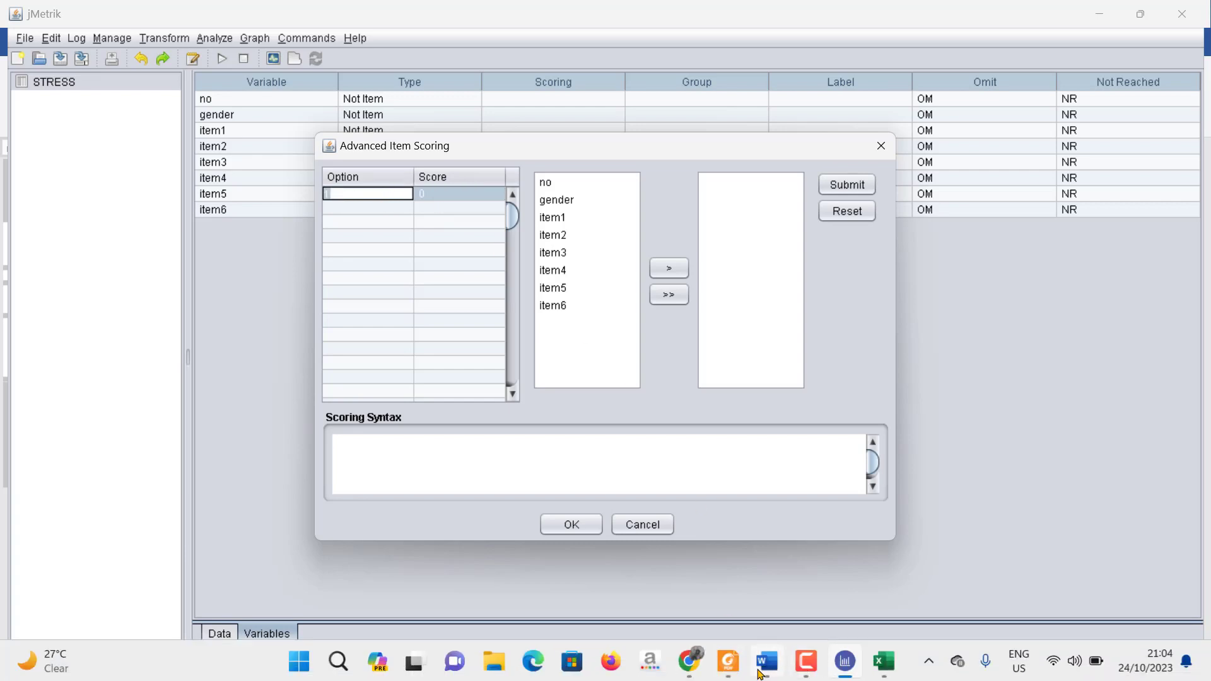
{"action": "left_click", "coordinate": [759, 673]}
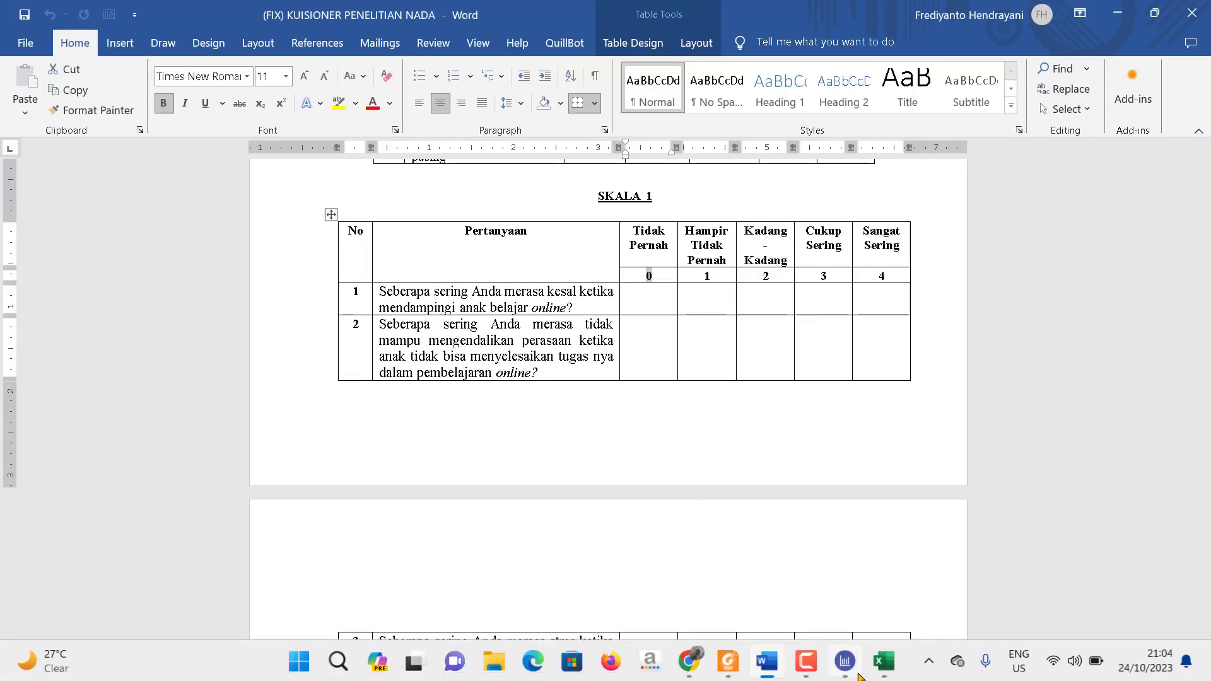
{"action": "left_click", "coordinate": [860, 667]}
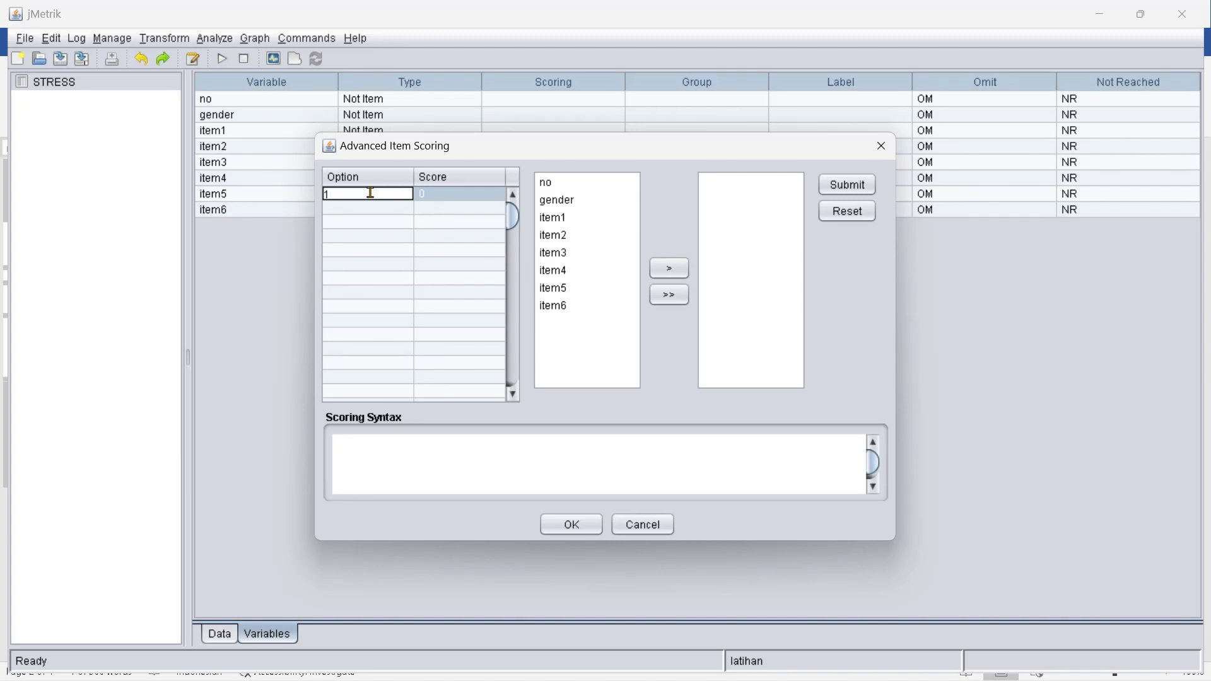
Set the first two scoring rows to option 0 with score 0 and option 1 with score 1.
{"action": "type", "text": "0"}
{"action": "left_click", "coordinate": [447, 198]}
{"action": "type", "text": "0"}
{"action": "left_click", "coordinate": [346, 210]}
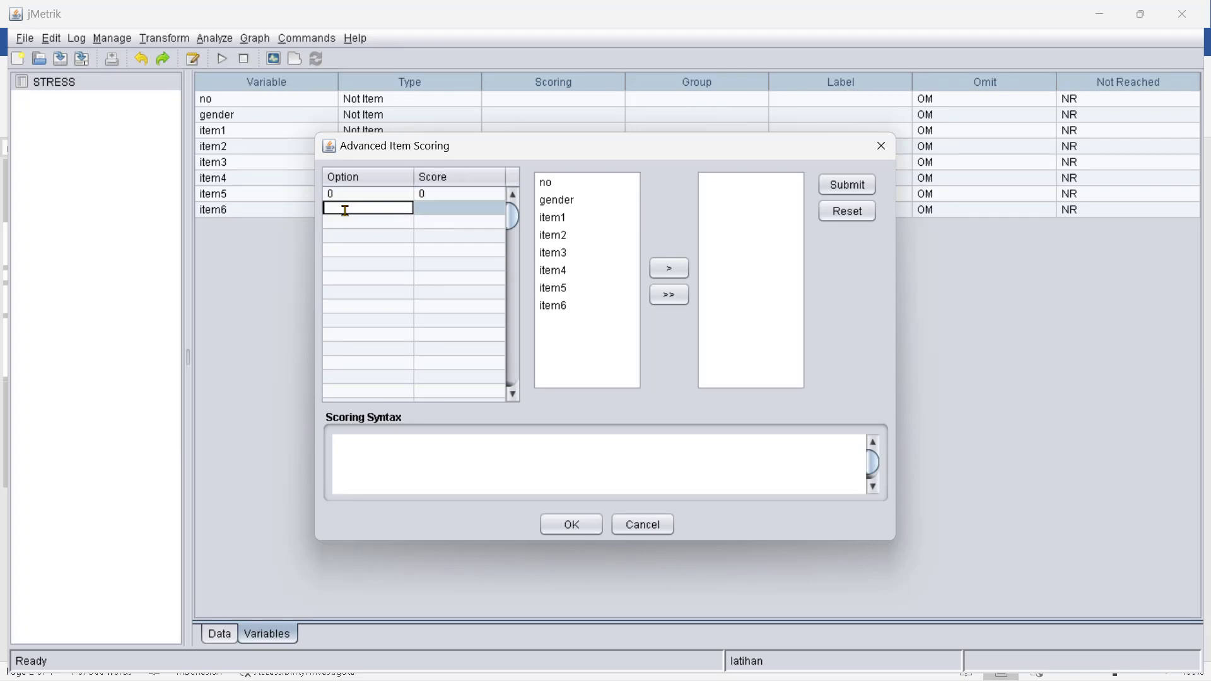
{"action": "type", "text": "1"}
{"action": "left_click", "coordinate": [438, 214]}
{"action": "type", "text": "1"}
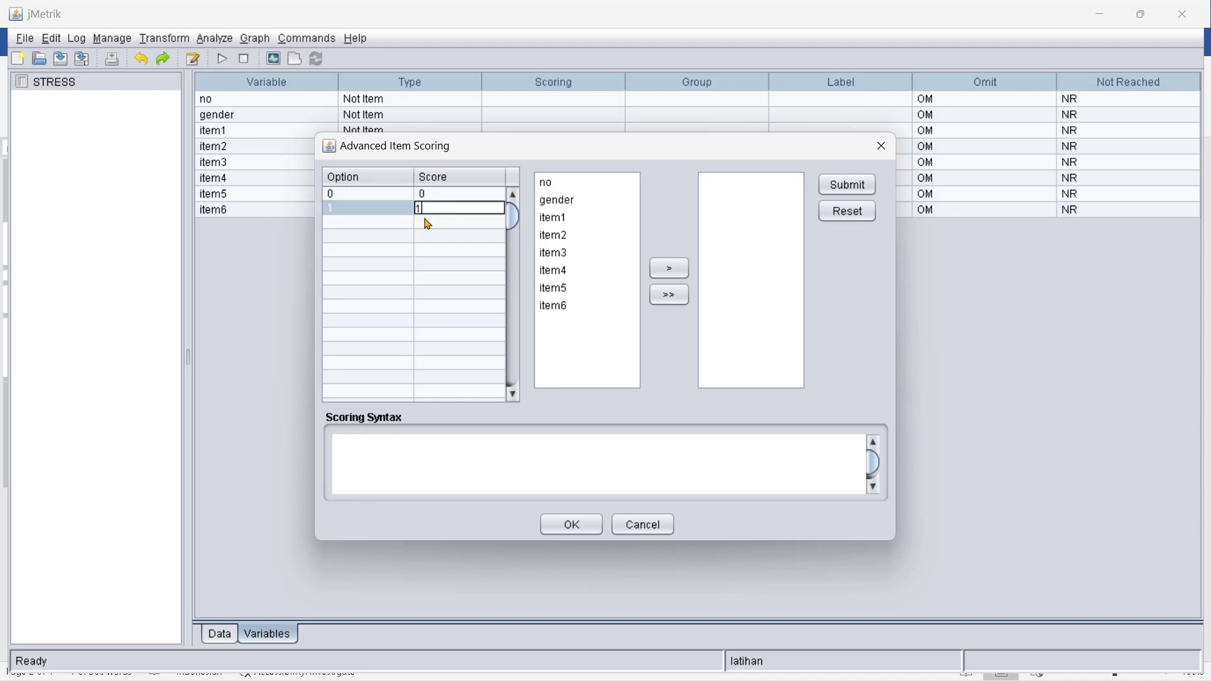
Add scoring rows for option 2 with score 2 and option 3 with score 3.
{"action": "left_click", "coordinate": [385, 224]}
{"action": "type", "text": "2"}
{"action": "left_click", "coordinate": [437, 225]}
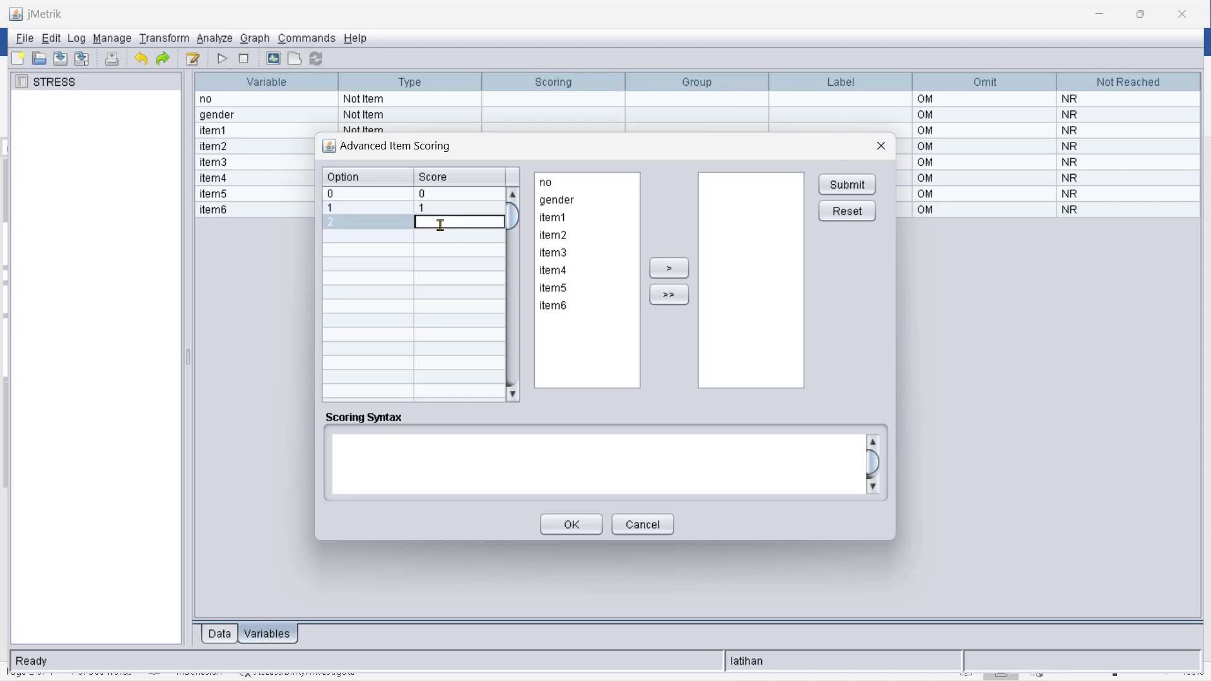
{"action": "type", "text": "2"}
{"action": "left_click", "coordinate": [378, 237]}
{"action": "type", "text": "3"}
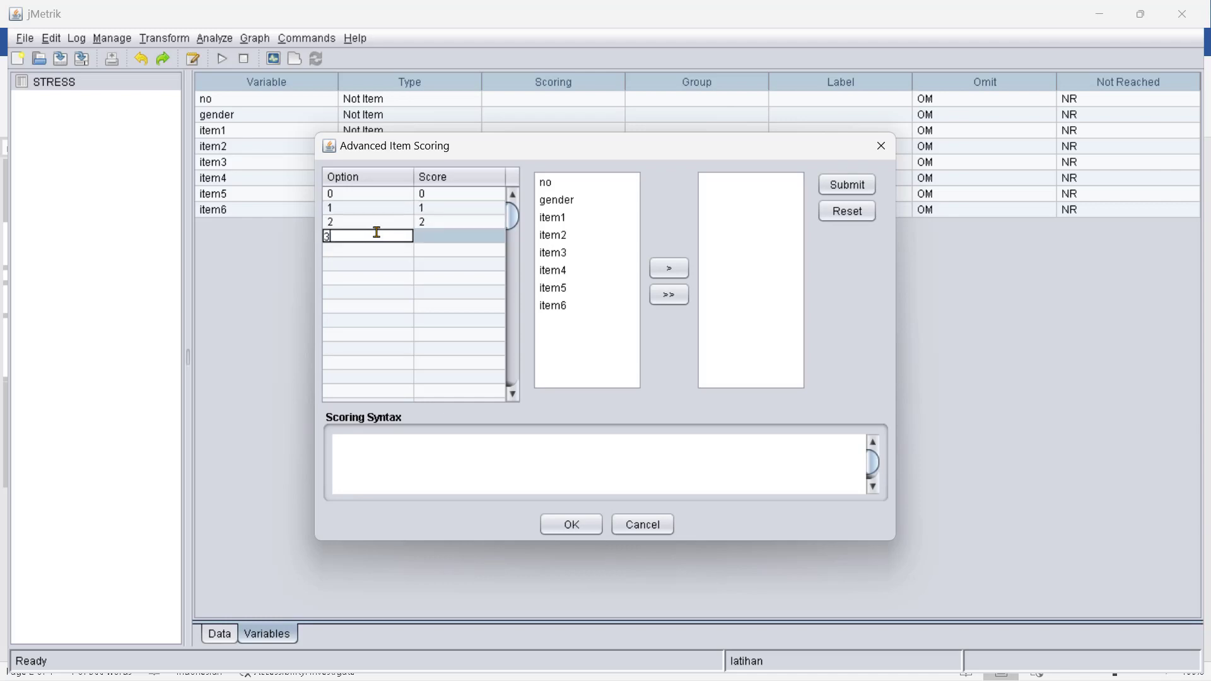
{"action": "left_click", "coordinate": [427, 237]}
{"action": "type", "text": "3"}
Add a fifth scoring row for option 4 with score 4.
{"action": "left_click", "coordinate": [387, 249]}
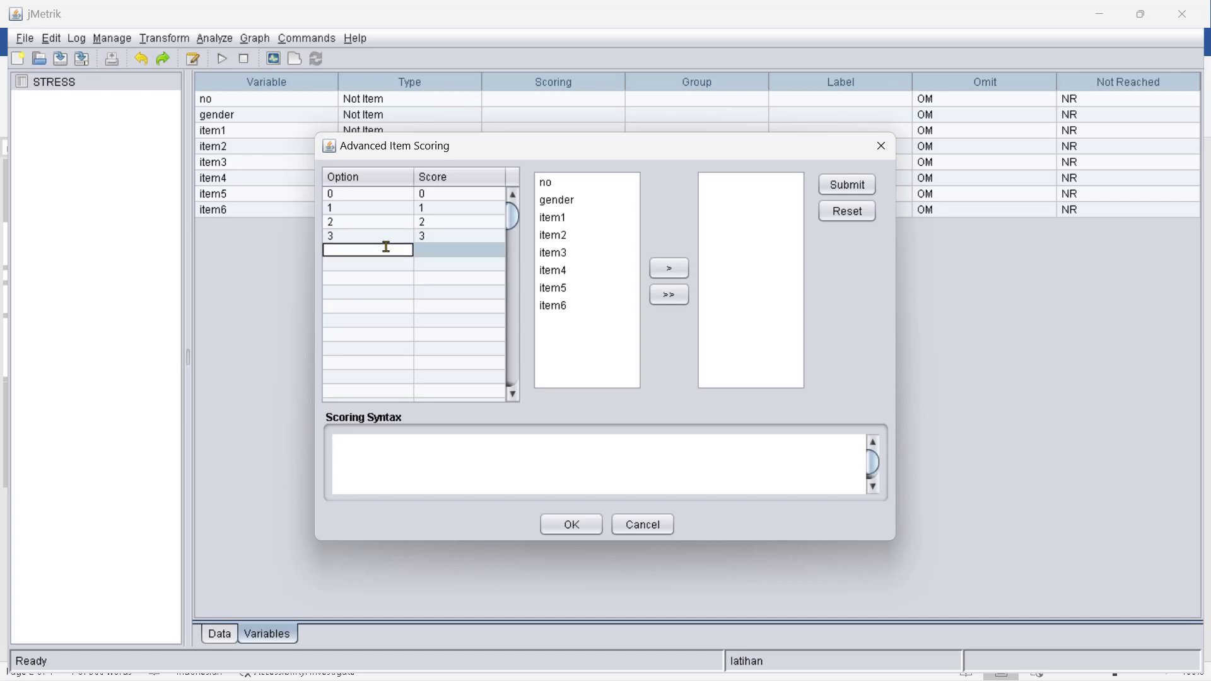
{"action": "type", "text": "4"}
{"action": "left_click", "coordinate": [439, 250]}
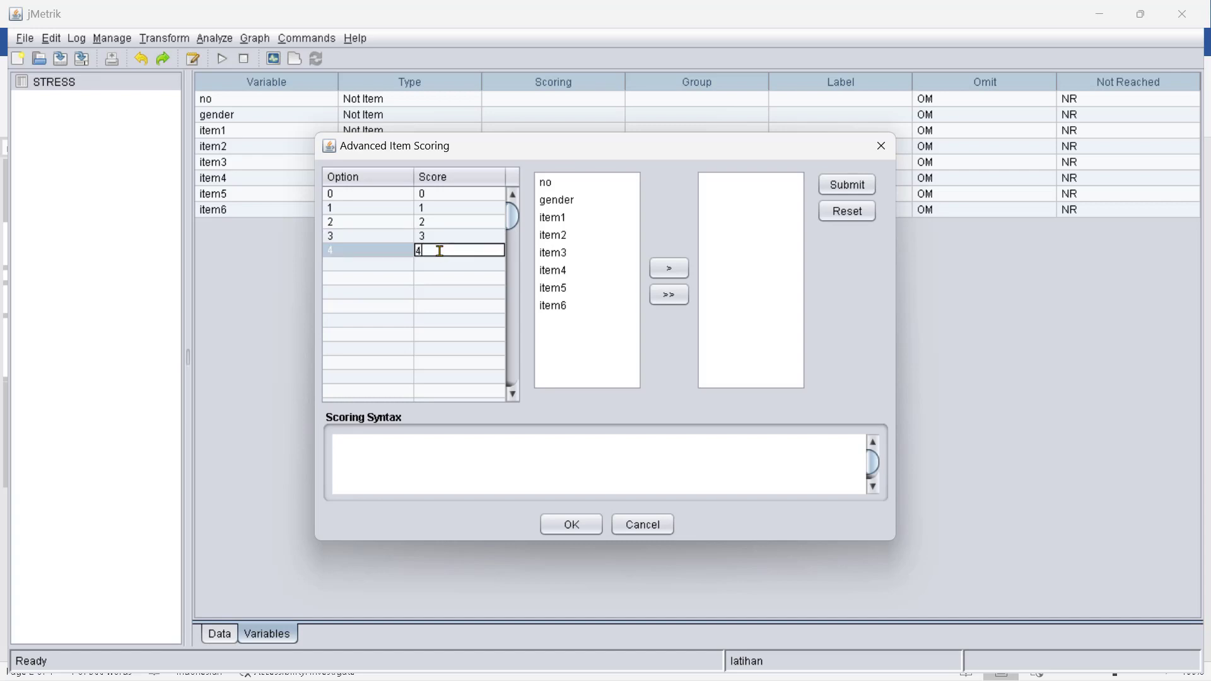
{"action": "type", "text": "4"}
{"action": "left_click", "coordinate": [463, 265]}
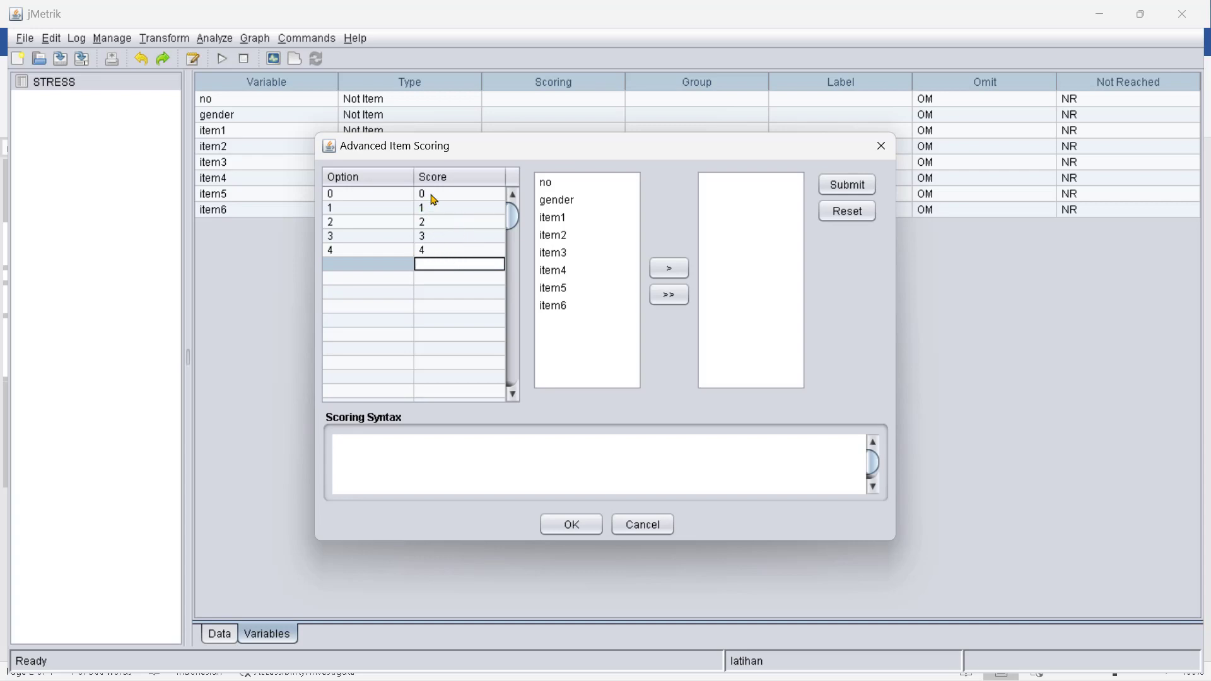
Submit the scoring for item1 through item6, apply it, and refresh the data view.
{"action": "left_click", "coordinate": [561, 219]}
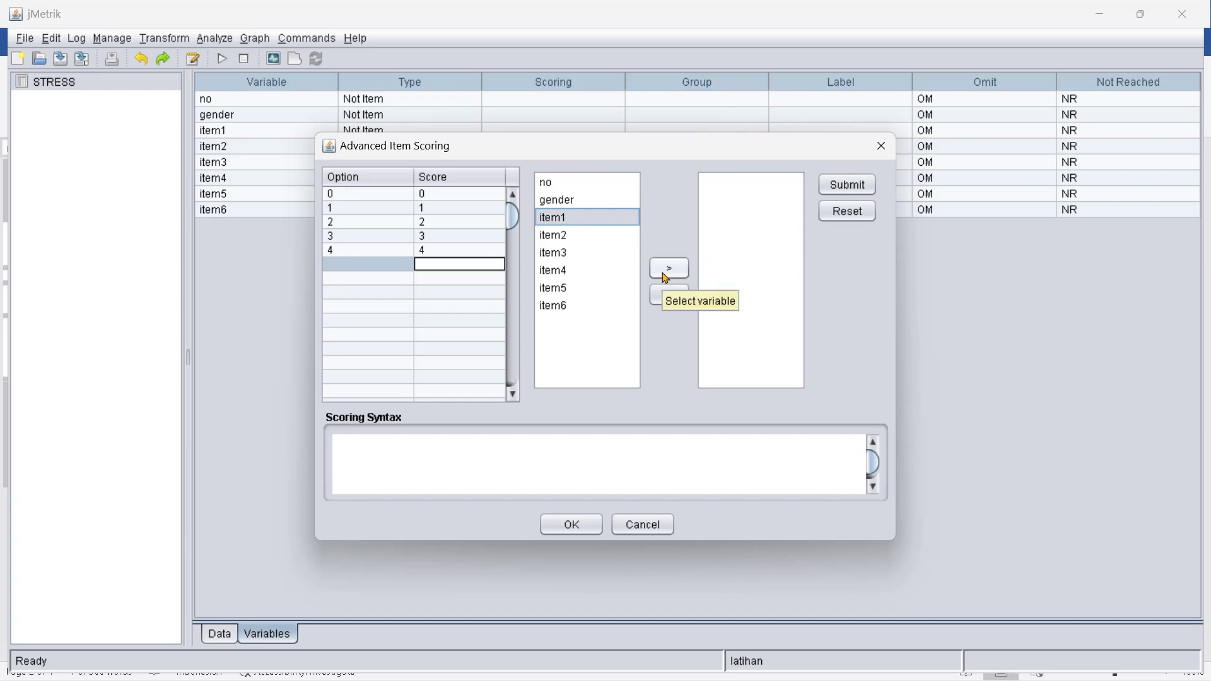
{"action": "left_click", "coordinate": [571, 308], "text": "shift"}
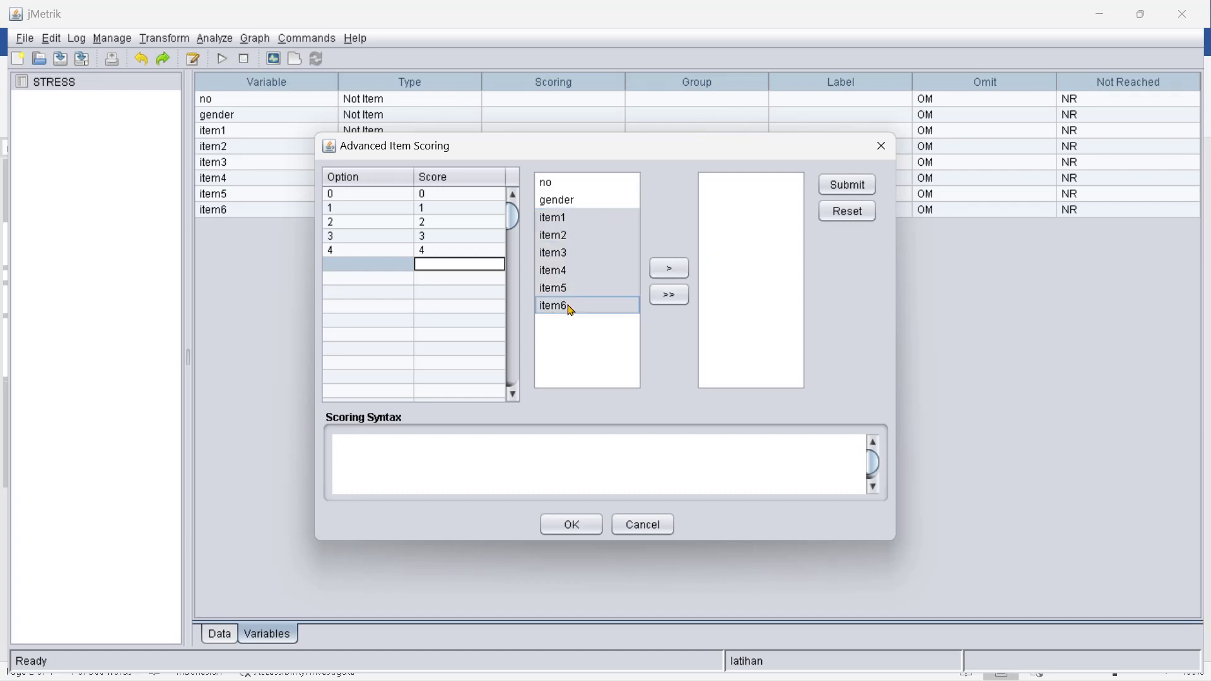
{"action": "left_click", "coordinate": [668, 268]}
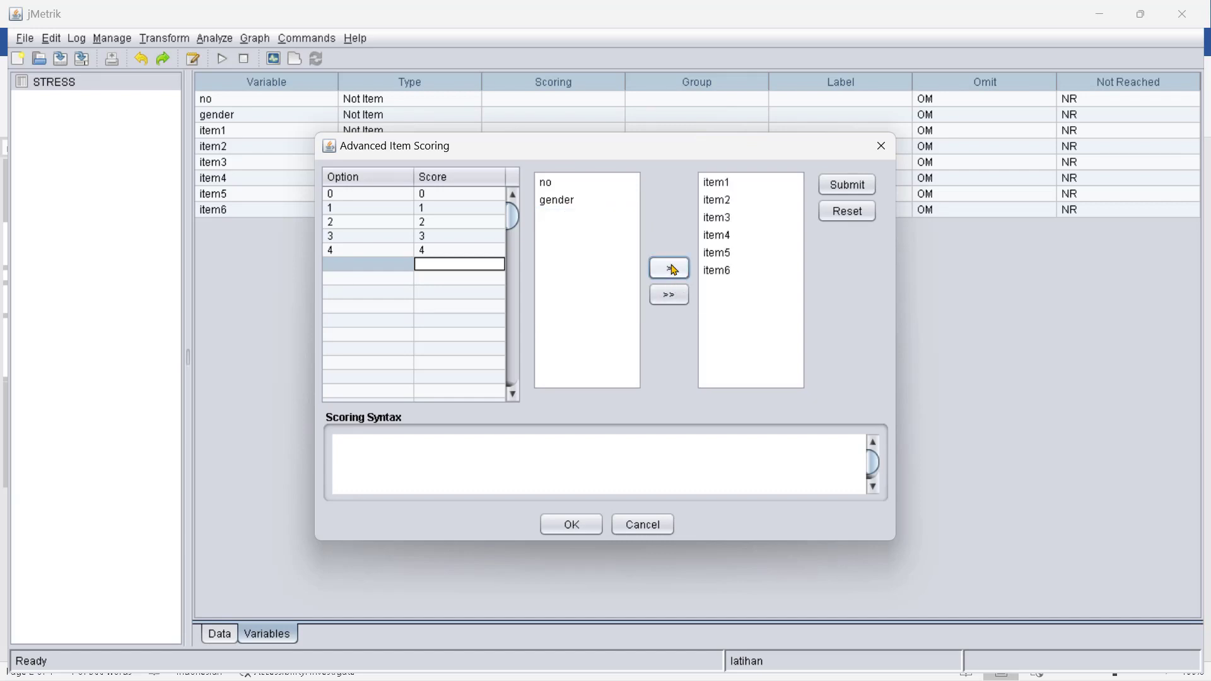
{"action": "left_click", "coordinate": [832, 195]}
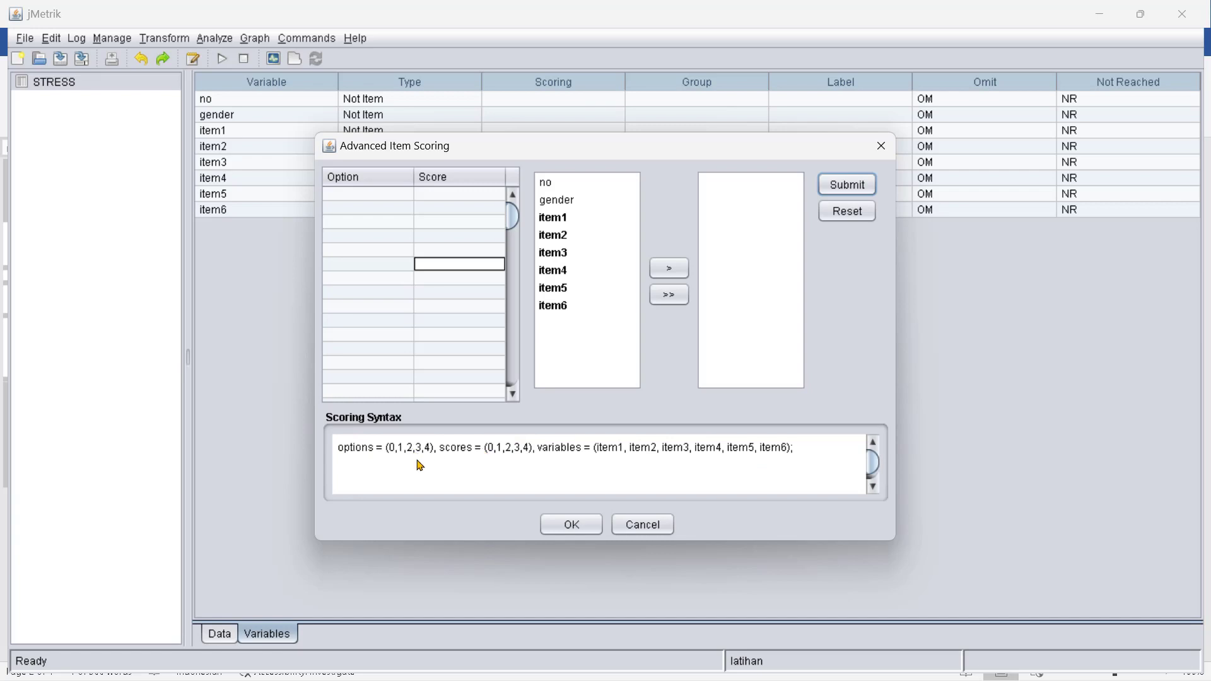
{"action": "left_click", "coordinate": [570, 526]}
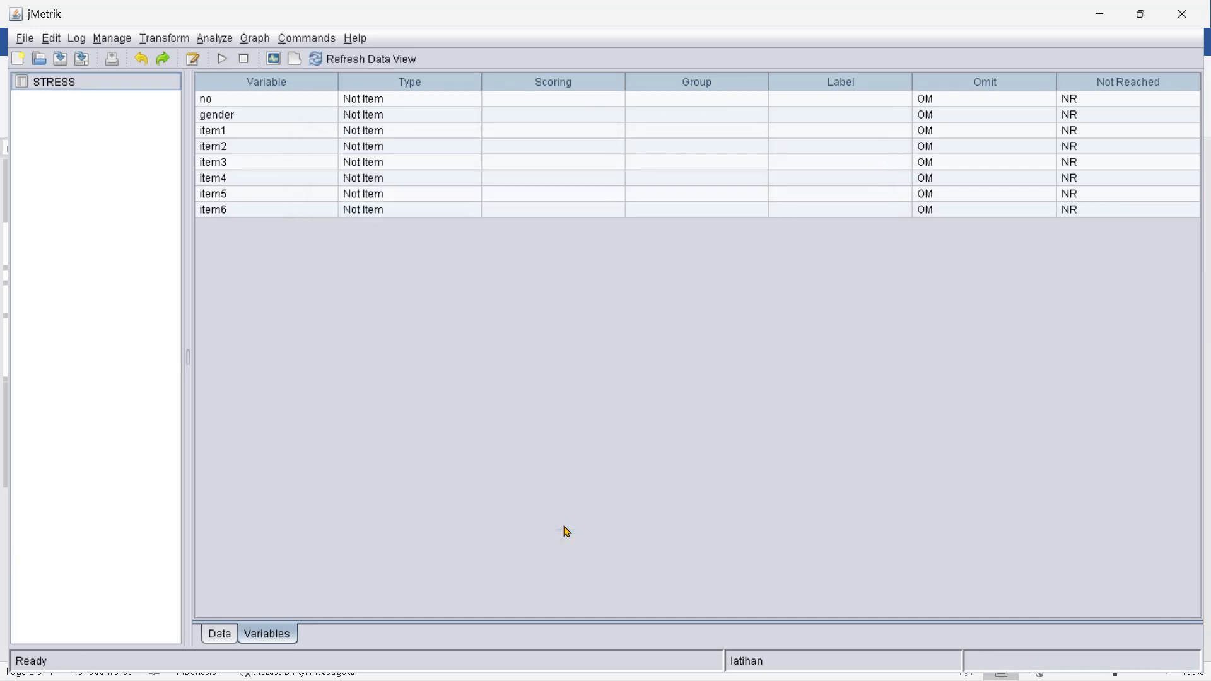
{"action": "left_click", "coordinate": [348, 63]}
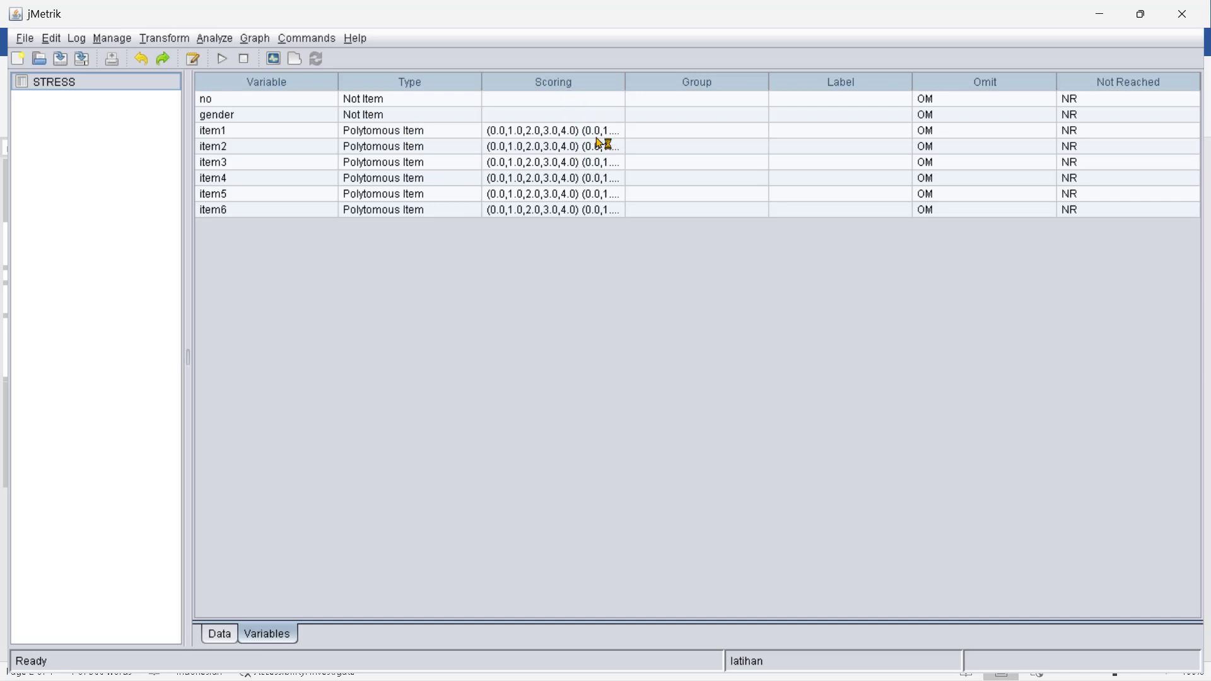
Assign item1, item2 and item3 to group A in the variable list.
{"action": "double_click", "coordinate": [651, 132]}
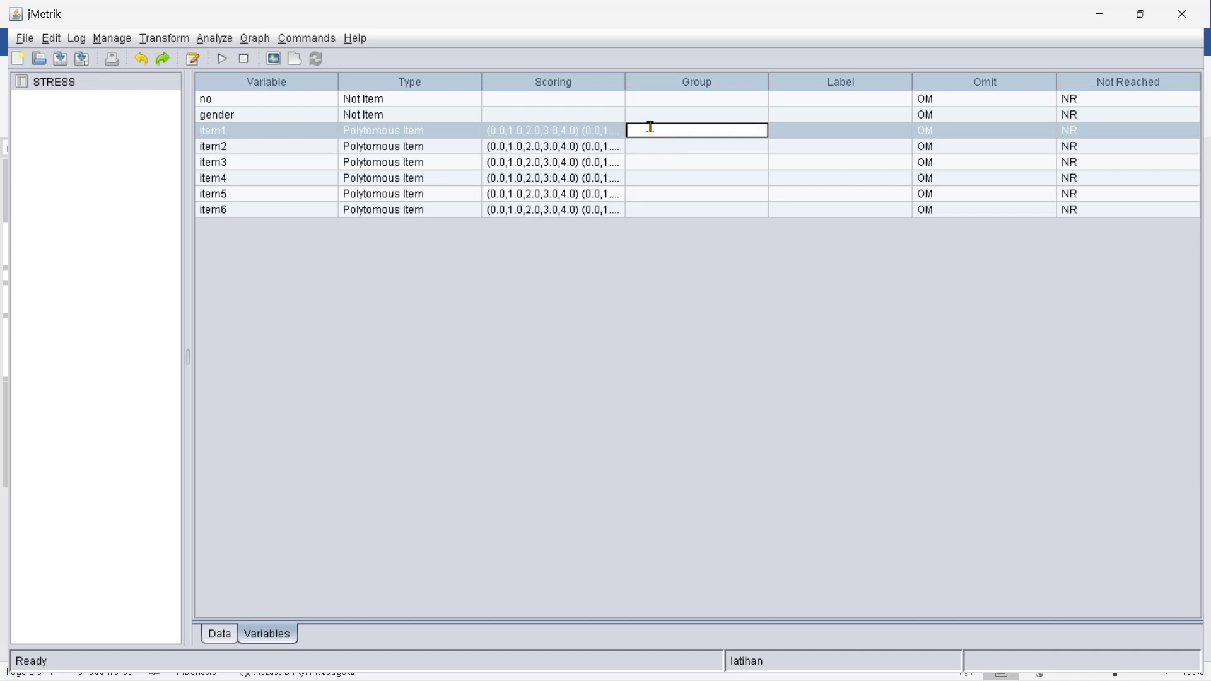
{"action": "left_click", "coordinate": [657, 147]}
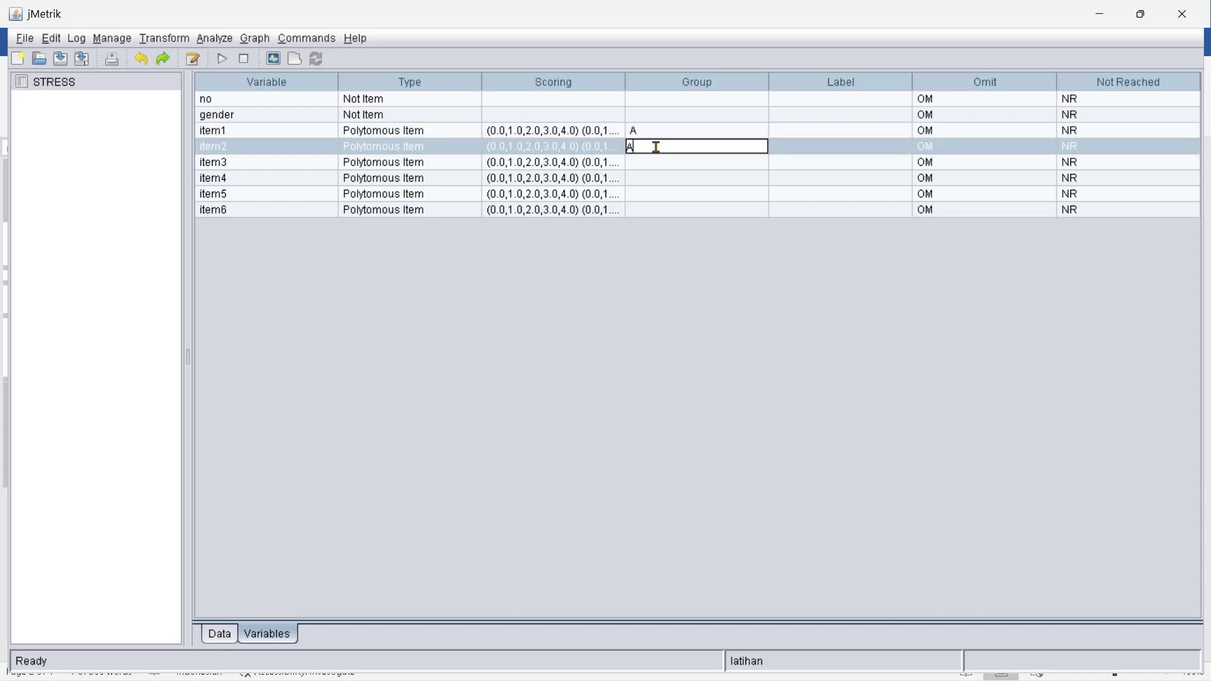
{"action": "left_click", "coordinate": [660, 158]}
{"action": "type", "text": "A"}
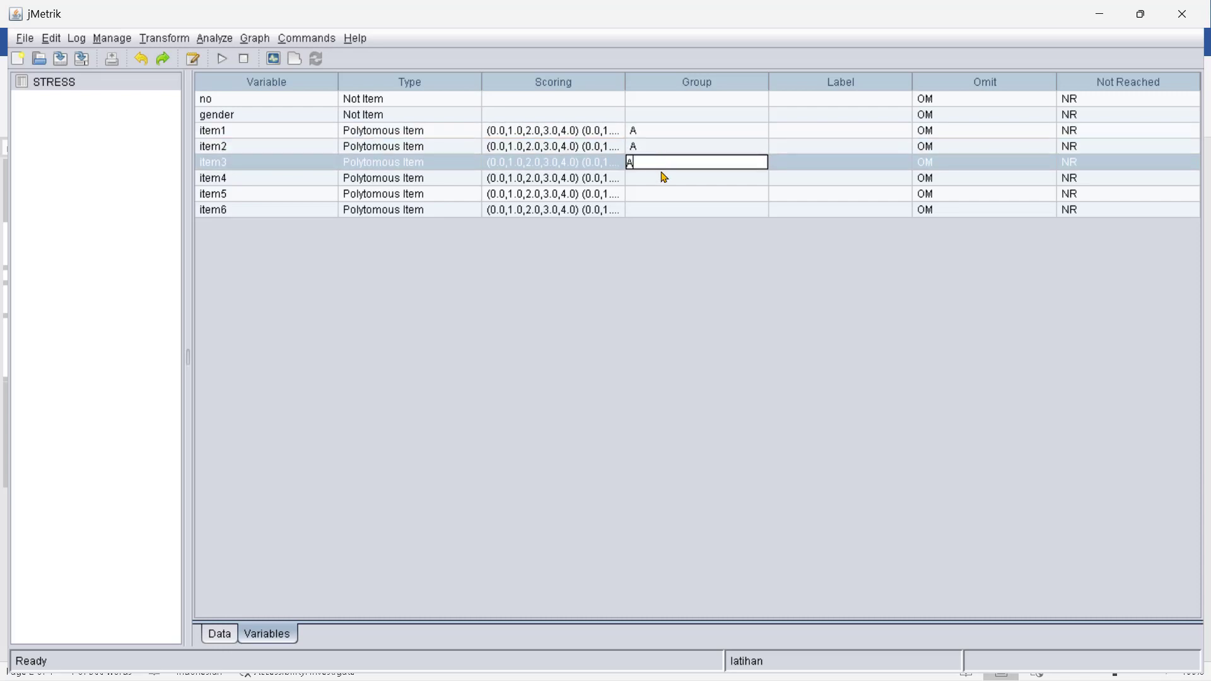
Clear the group codes of item1, item2 and item3.
{"action": "left_click", "coordinate": [650, 133]}
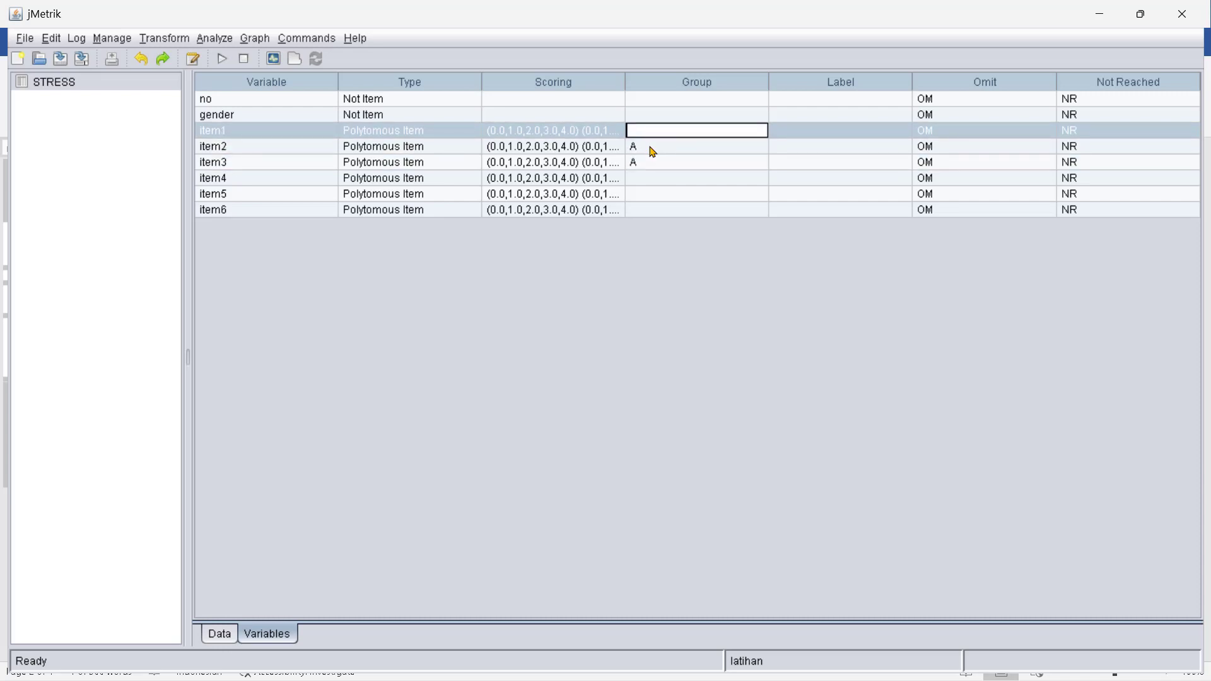
{"action": "left_click", "coordinate": [654, 152]}
{"action": "key", "text": "BackSpace"}
{"action": "left_click", "coordinate": [652, 159]}
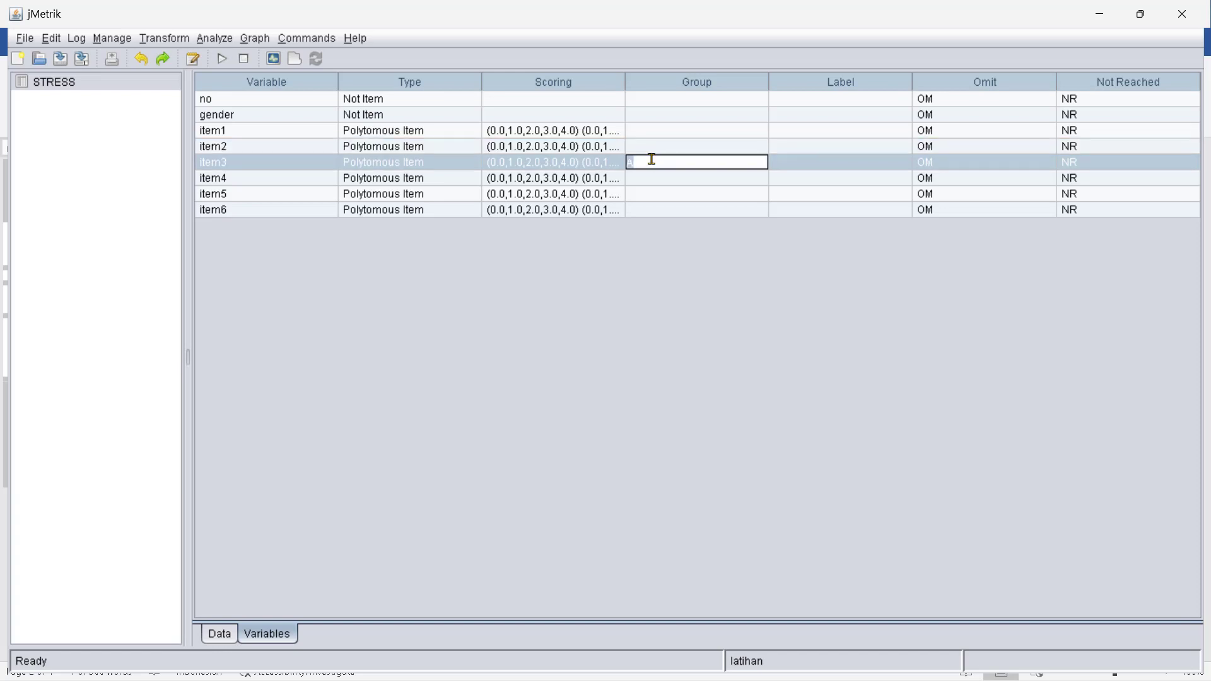
Assign item1 to group A and item2 to group B.
{"action": "left_click", "coordinate": [644, 130]}
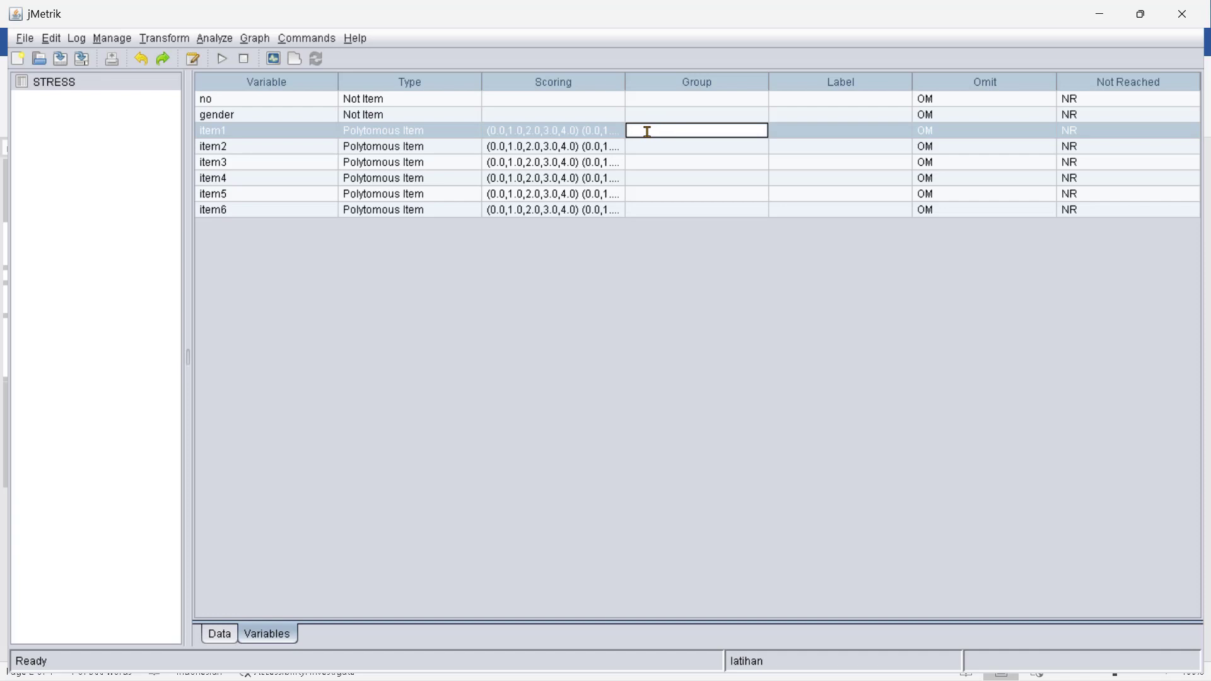
{"action": "type", "text": "A"}
{"action": "left_click", "coordinate": [656, 147]}
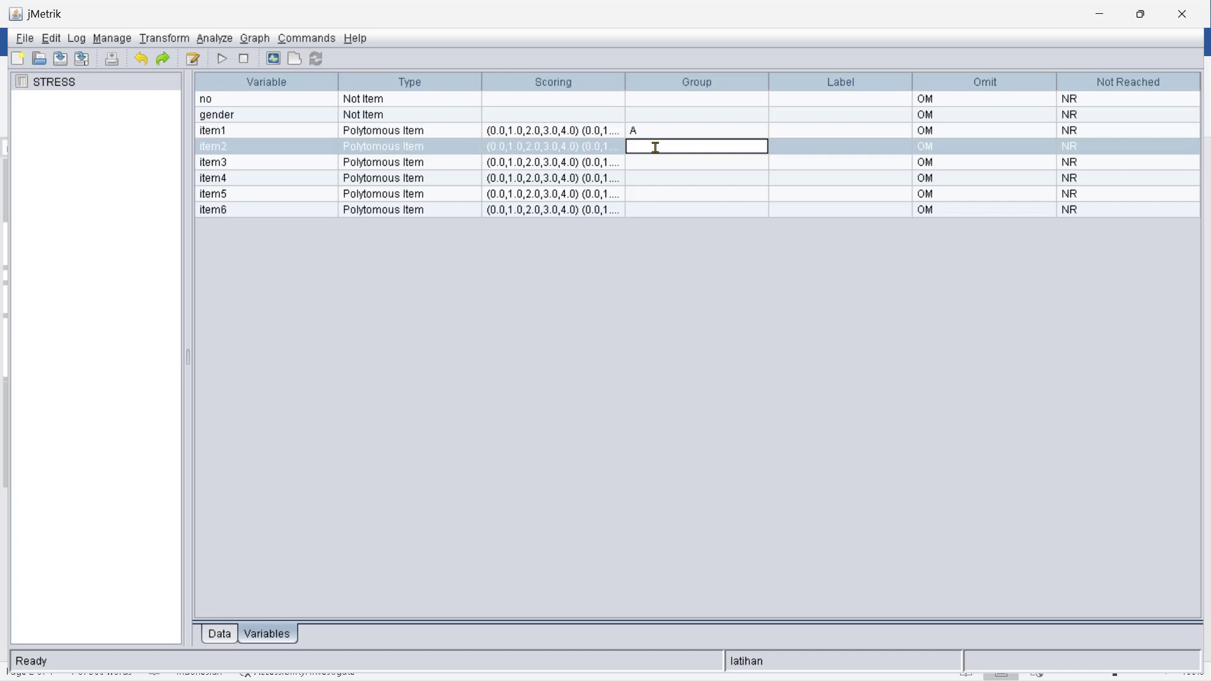
{"action": "type", "text": "B"}
Remove the group codes from item1 and item2.
{"action": "double_click", "coordinate": [652, 125]}
{"action": "key", "text": "BackSpace"}
{"action": "double_click", "coordinate": [662, 147]}
{"action": "double_click", "coordinate": [653, 118]}
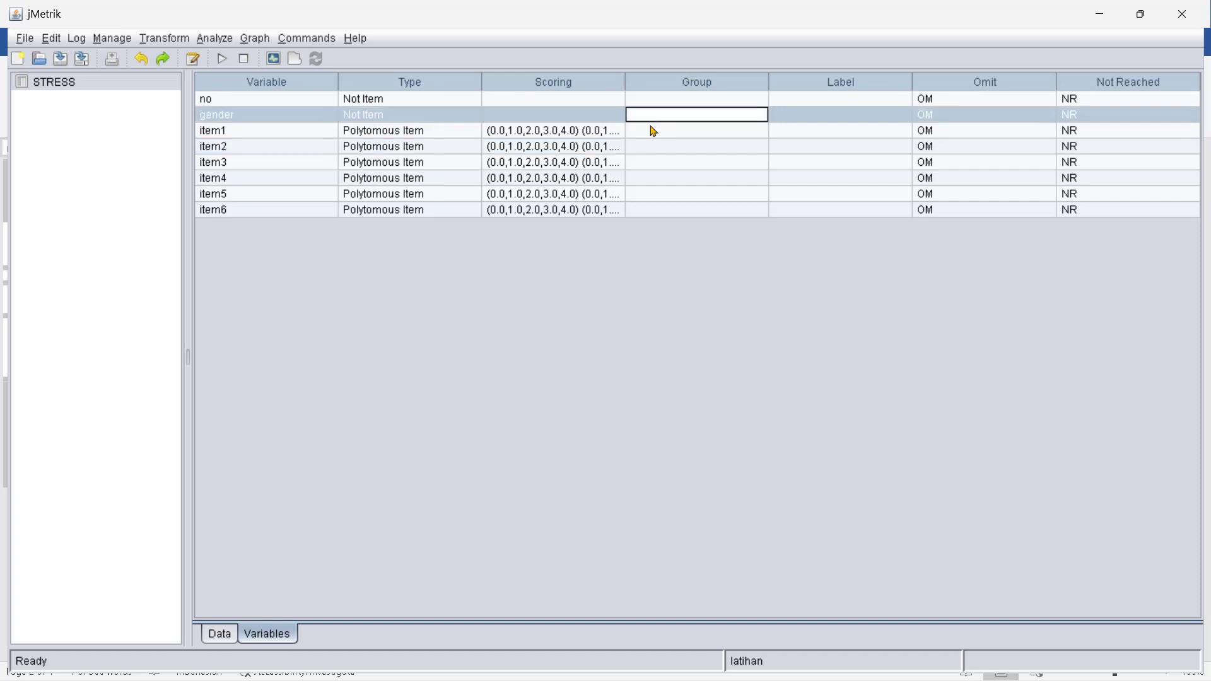
{"action": "double_click", "coordinate": [653, 131]}
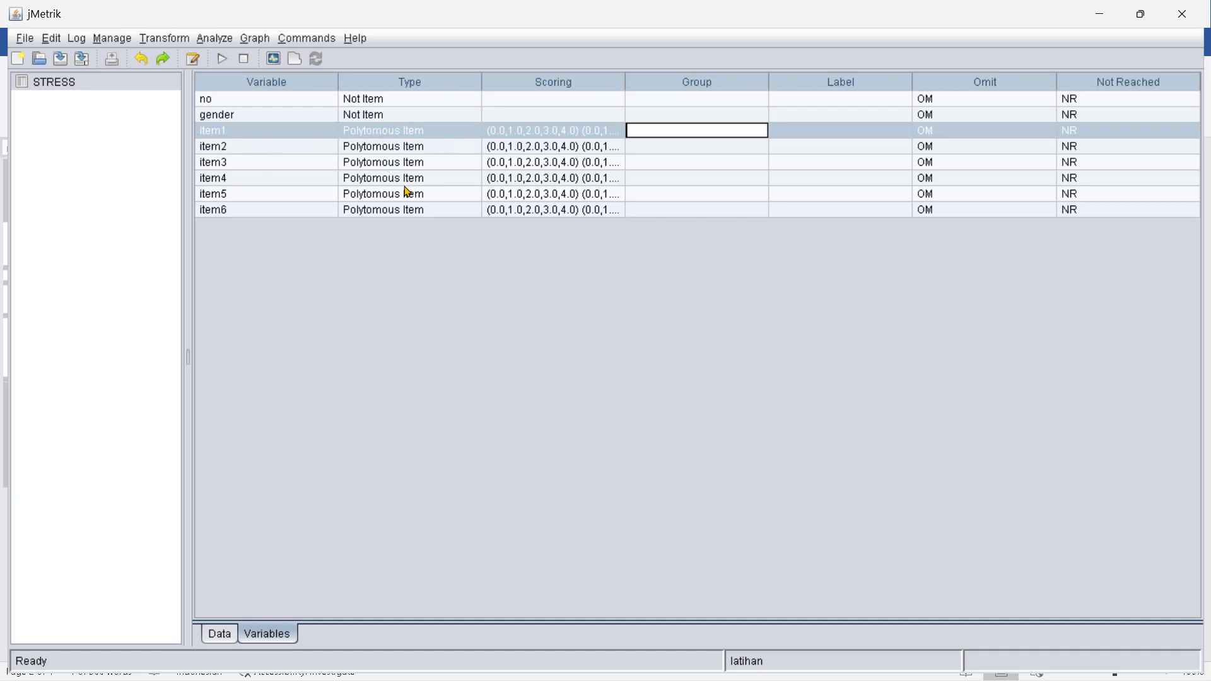
Assign all six items, item1 through item6, to group A in the variable list.
{"action": "left_click", "coordinate": [659, 145]}
{"action": "type", "text": "a"}
{"action": "left_click", "coordinate": [662, 163]}
{"action": "type", "text": "a"}
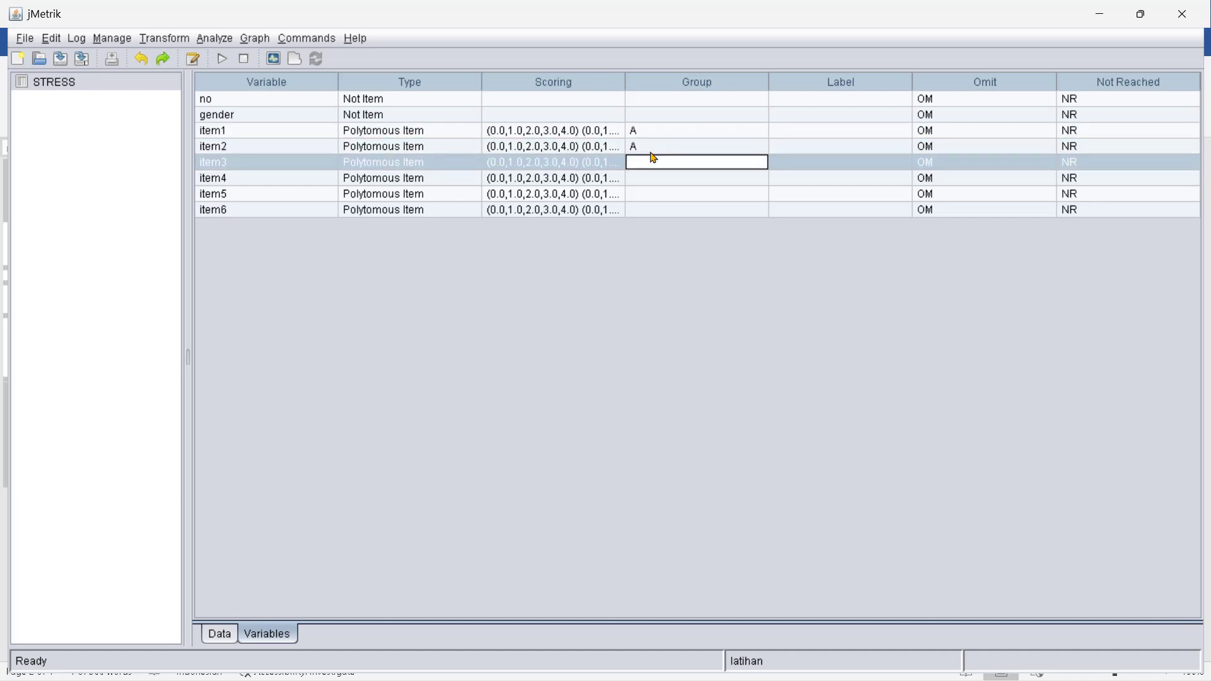
{"action": "type", "text": "a"}
{"action": "left_click", "coordinate": [656, 177]}
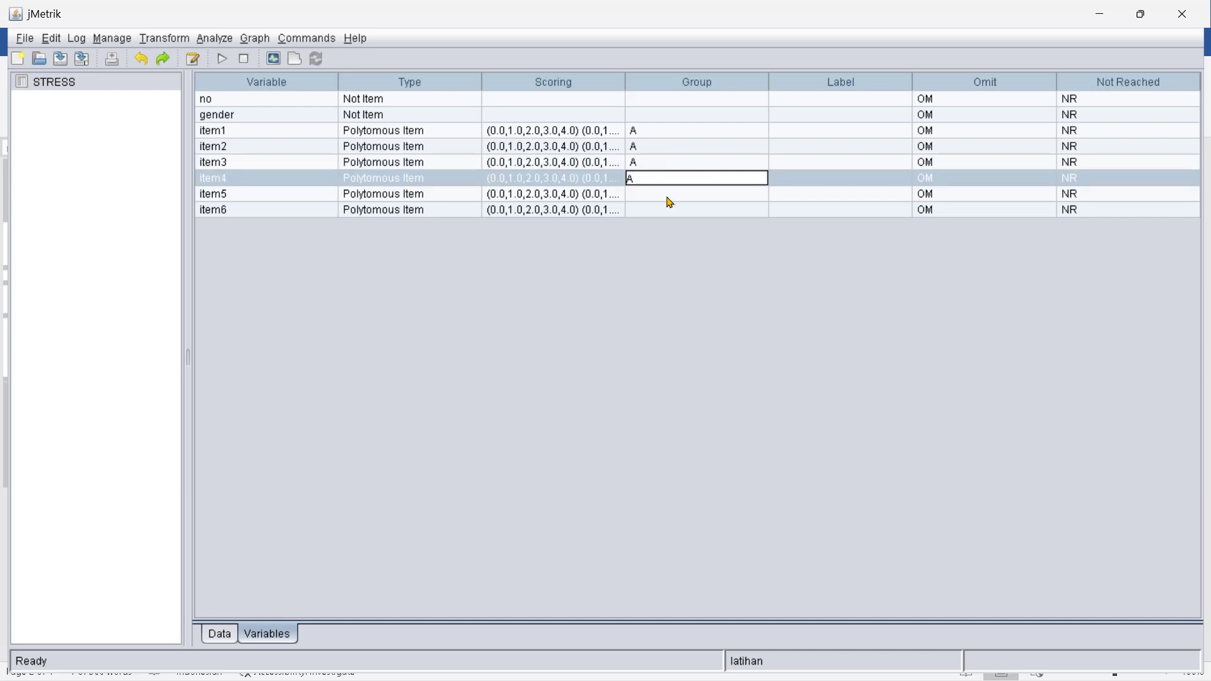
{"action": "left_click", "coordinate": [667, 195]}
{"action": "type", "text": "a"}
{"action": "left_click", "coordinate": [667, 210]}
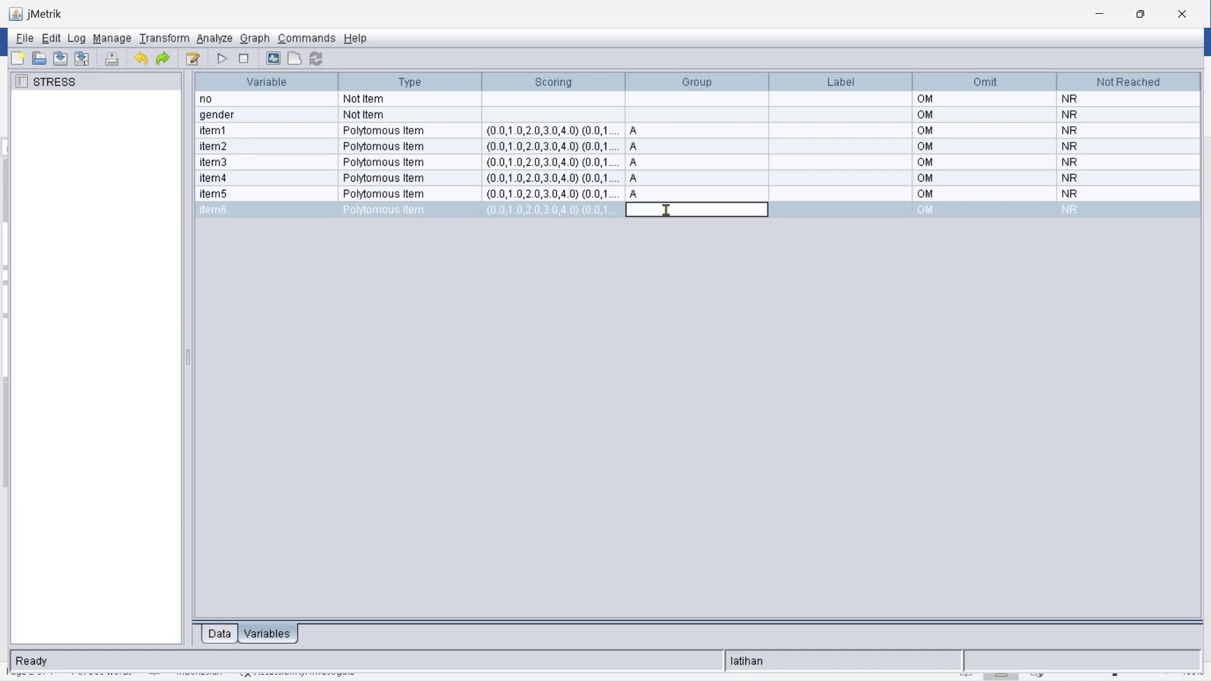
{"action": "type", "text": "A"}
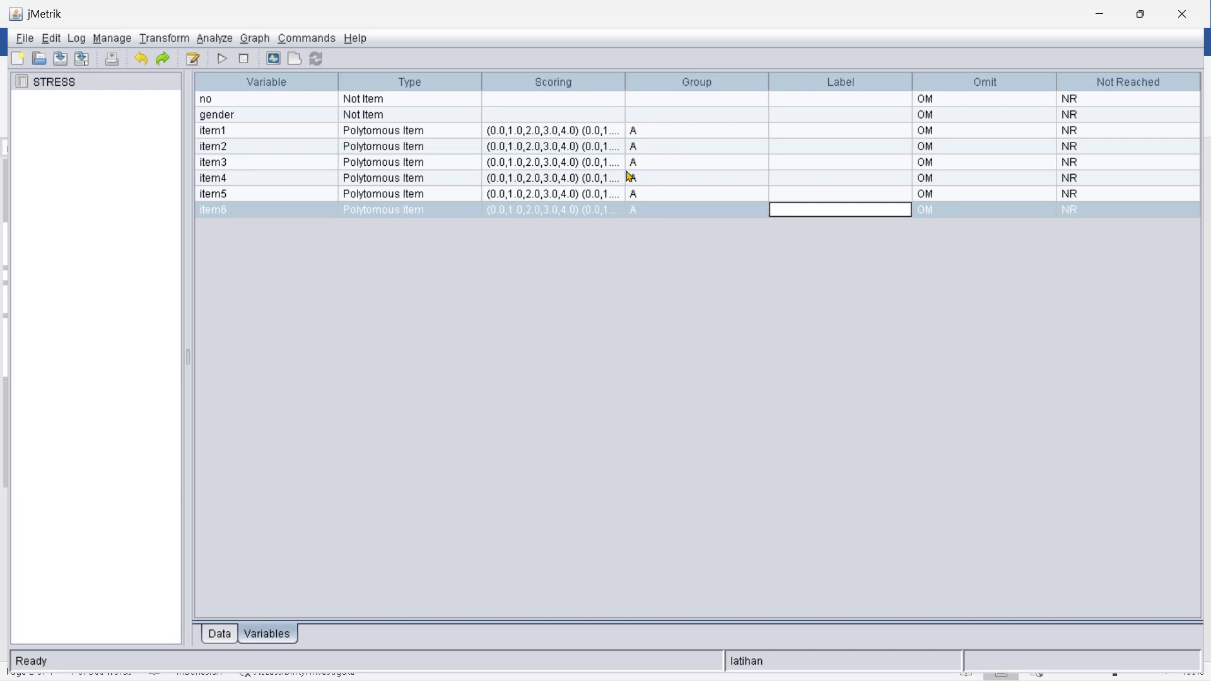
Set up a Rasch Models (JMLE) analysis with item1 to item6 and enable PCA of standardized residuals.
{"action": "left_click", "coordinate": [215, 39]}
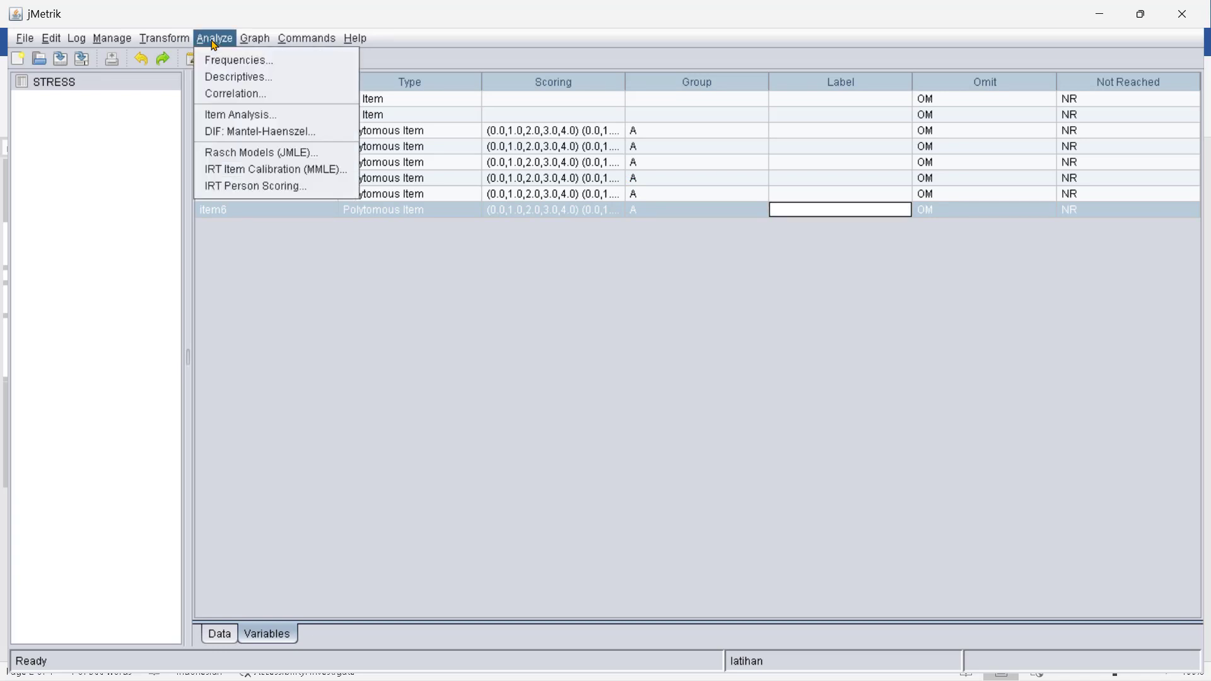
{"action": "left_click", "coordinate": [271, 156]}
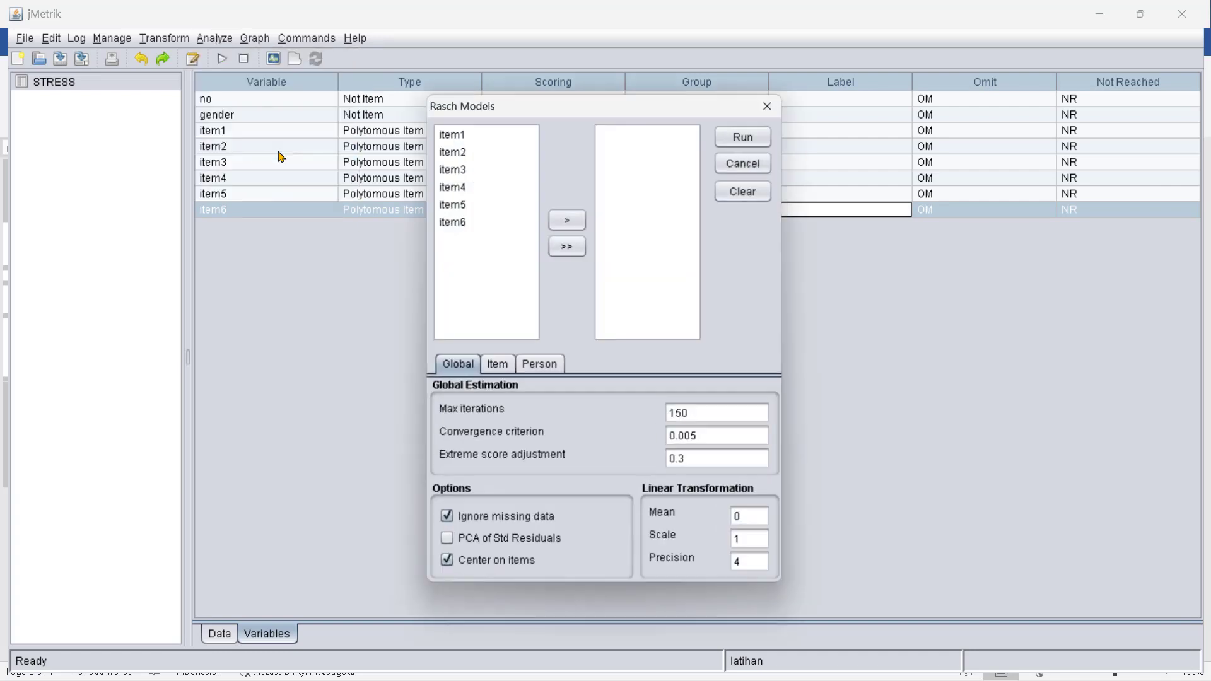
{"action": "left_click", "coordinate": [452, 134]}
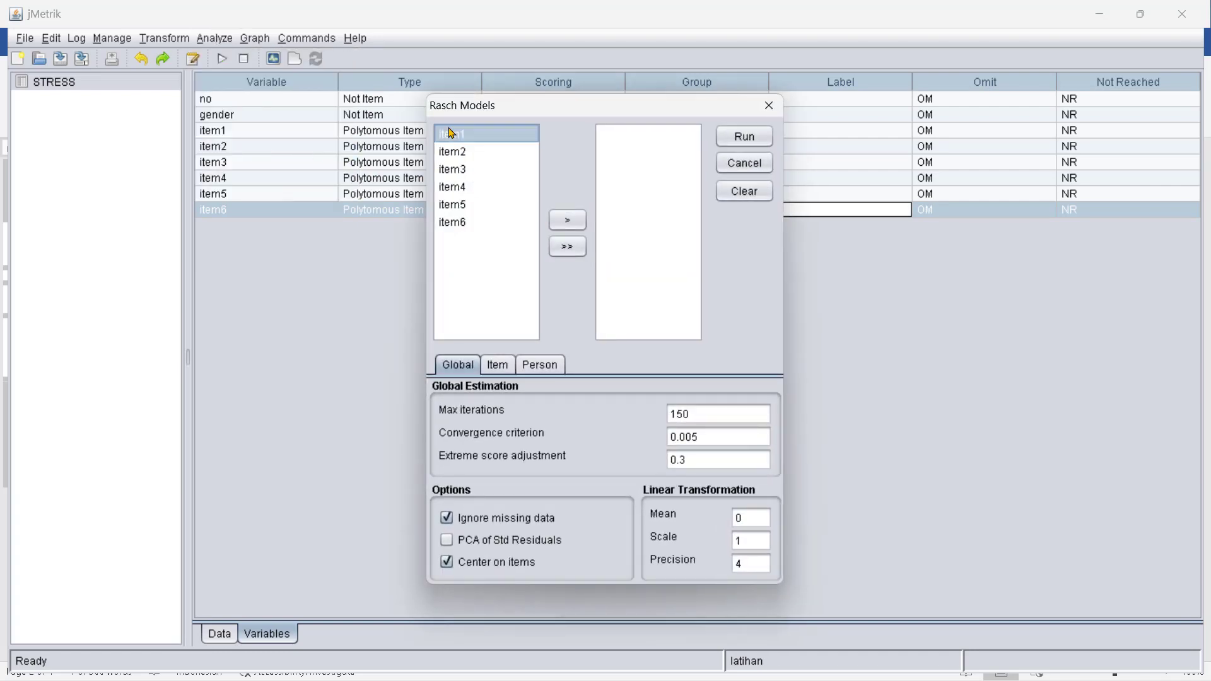
{"action": "key", "text": "ctrl+a"}
{"action": "left_click", "coordinate": [567, 221]}
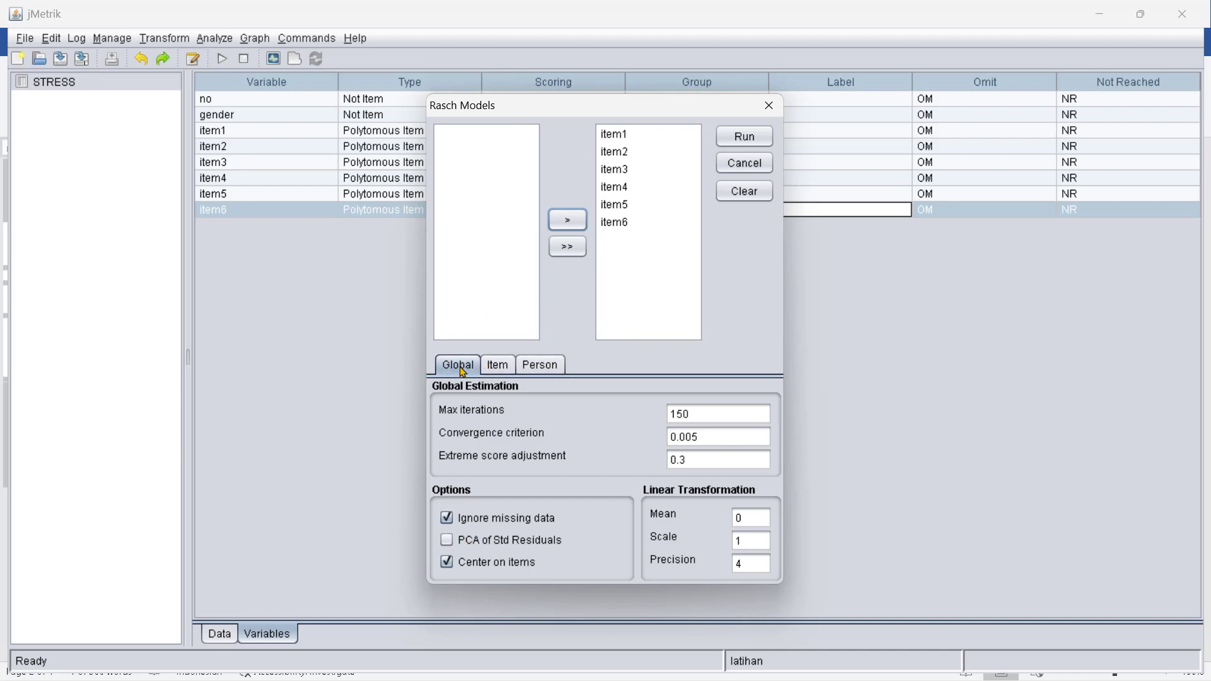
{"action": "left_click", "coordinate": [448, 542]}
Enable UCON bias correction and start values in the item options, and save the item estimates to a table named item.
{"action": "left_click", "coordinate": [500, 365]}
{"action": "left_click", "coordinate": [447, 412]}
{"action": "left_click", "coordinate": [447, 431]}
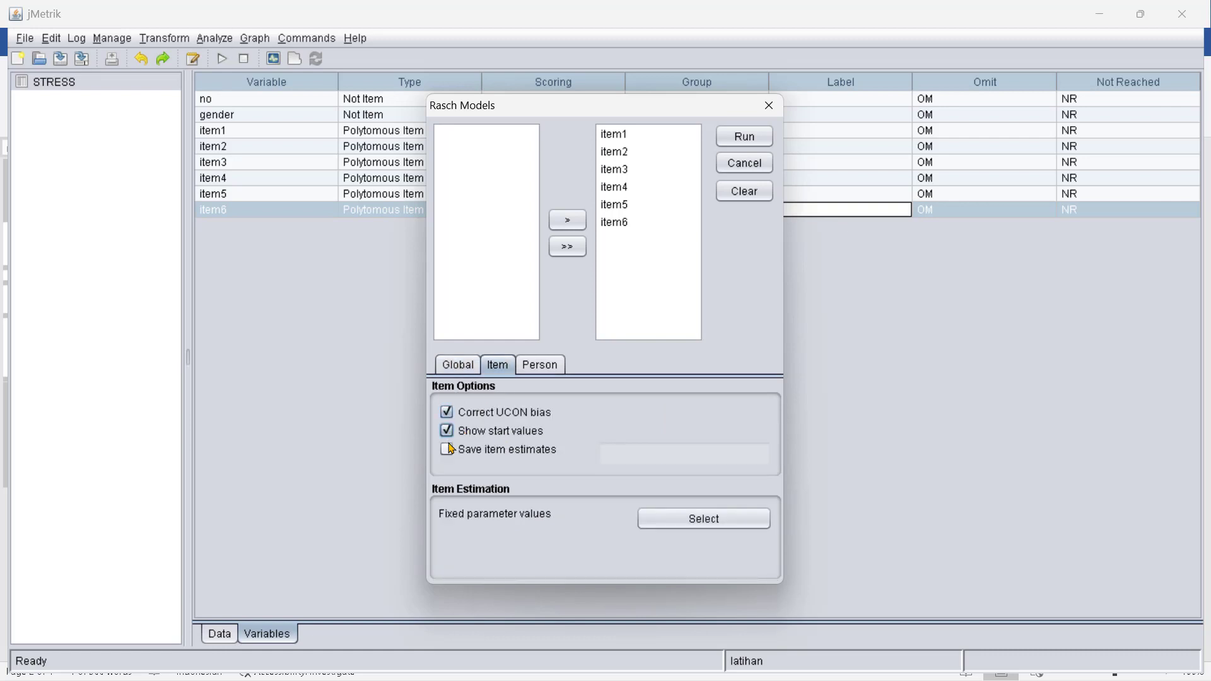
{"action": "left_click", "coordinate": [447, 450]}
{"action": "left_click", "coordinate": [615, 454]}
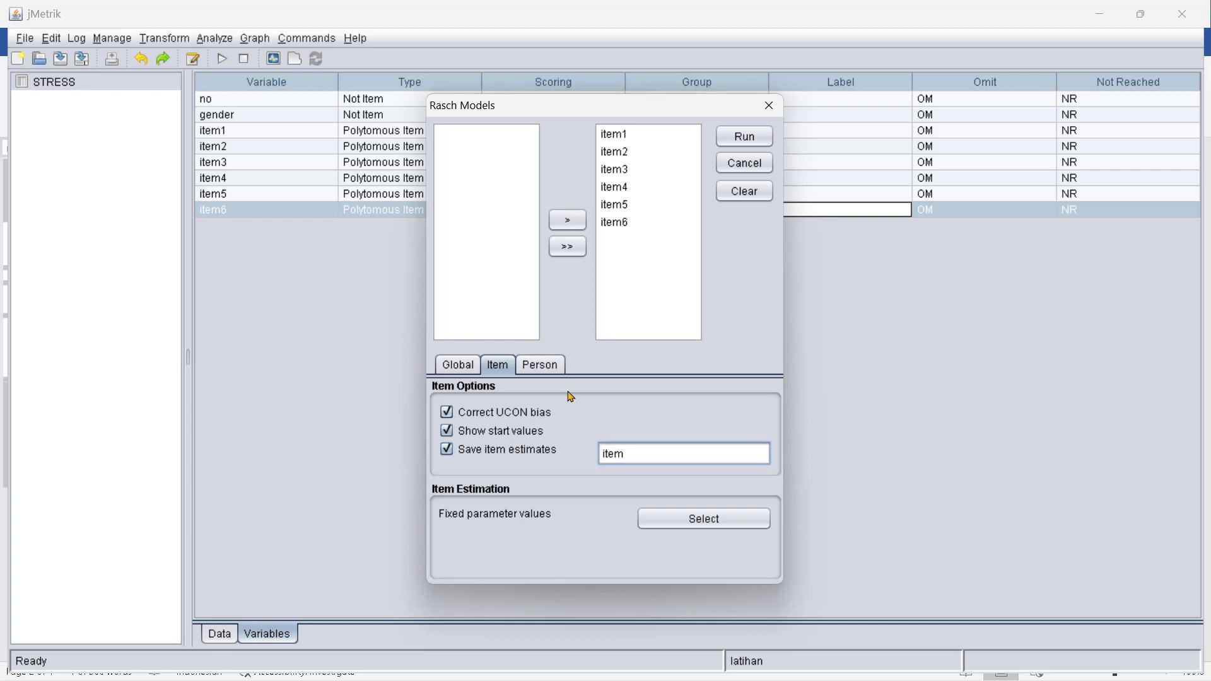
Save person estimates, person fit statistics and residuals, name the residual table residual, and run the Rasch analysis.
{"action": "left_click", "coordinate": [543, 365]}
{"action": "left_click", "coordinate": [447, 412]}
{"action": "left_click", "coordinate": [447, 431]}
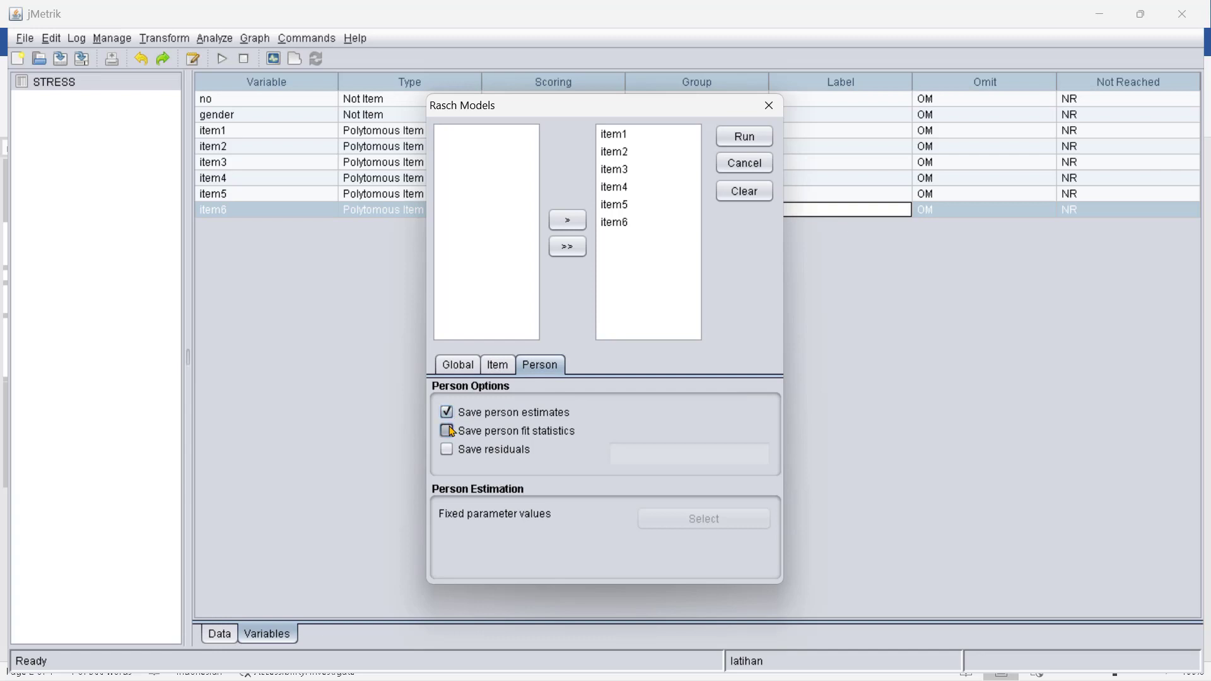
{"action": "left_click", "coordinate": [451, 448]}
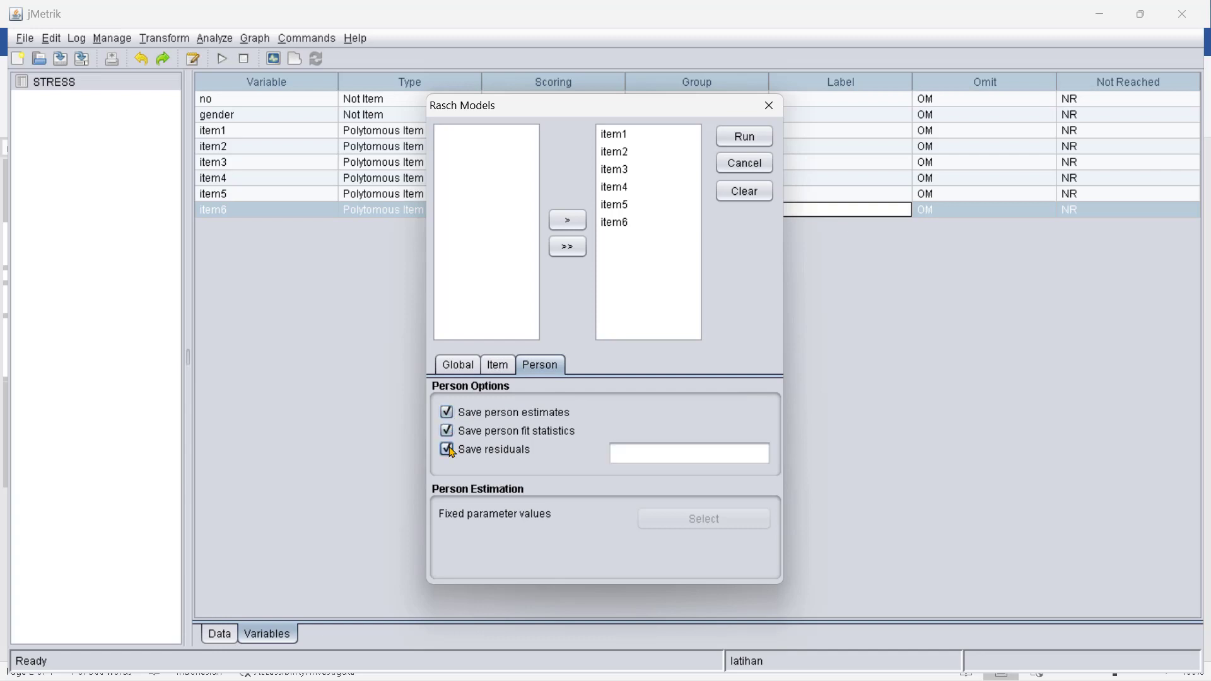
{"action": "left_click", "coordinate": [660, 455]}
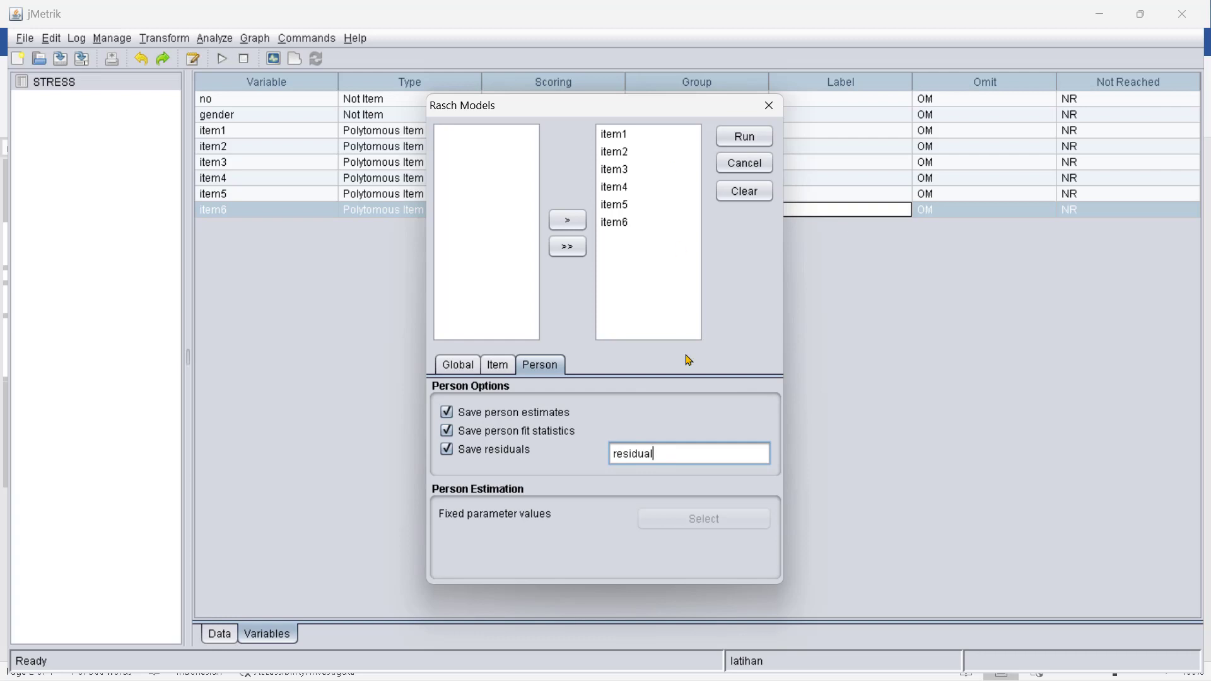
{"action": "left_click", "coordinate": [741, 145]}
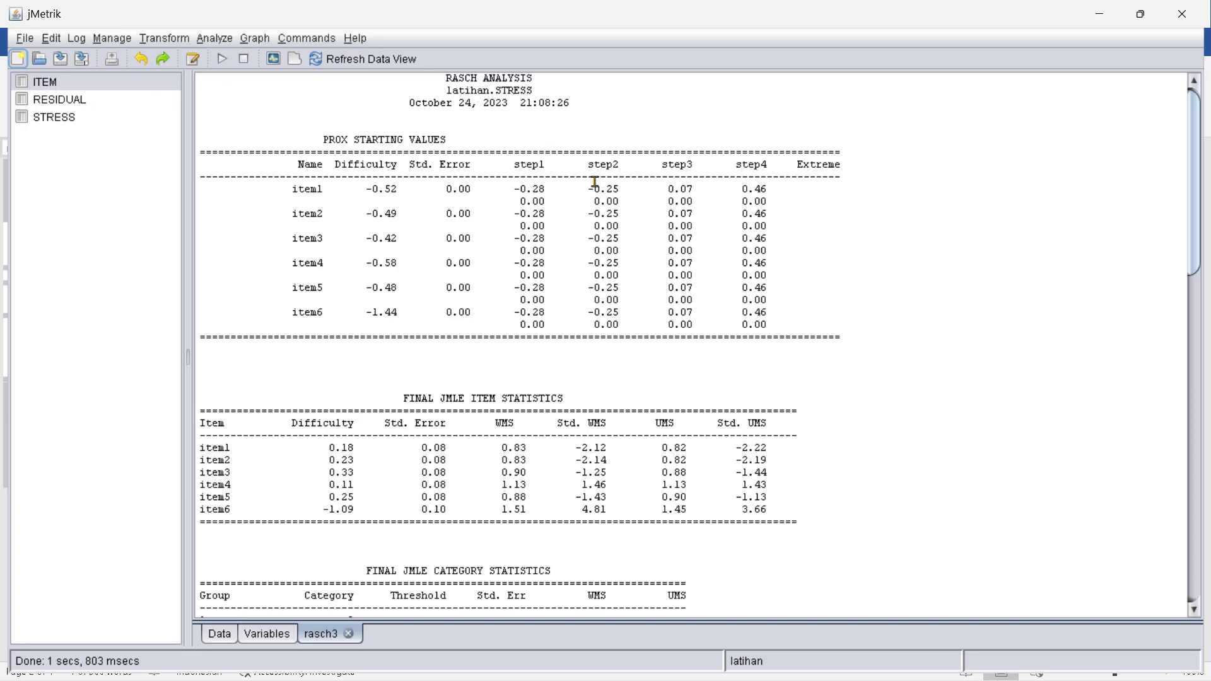
Look through the Rasch output, from the starting values to the score table and scale quality statistics.
{"action": "scroll", "coordinate": [621, 220], "scroll_direction": "down", "scroll_amount": 10}
{"action": "scroll", "coordinate": [675, 265], "scroll_direction": "up", "scroll_amount": 9}
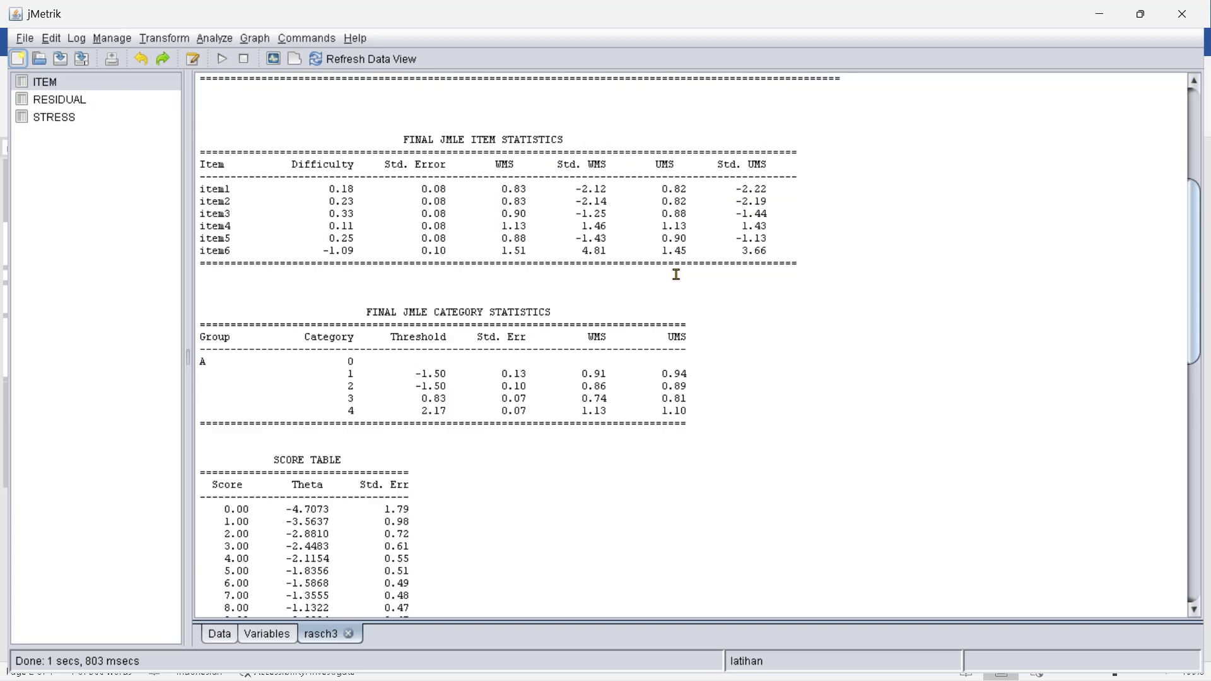
{"action": "scroll", "coordinate": [676, 274], "scroll_direction": "down", "scroll_amount": 20}
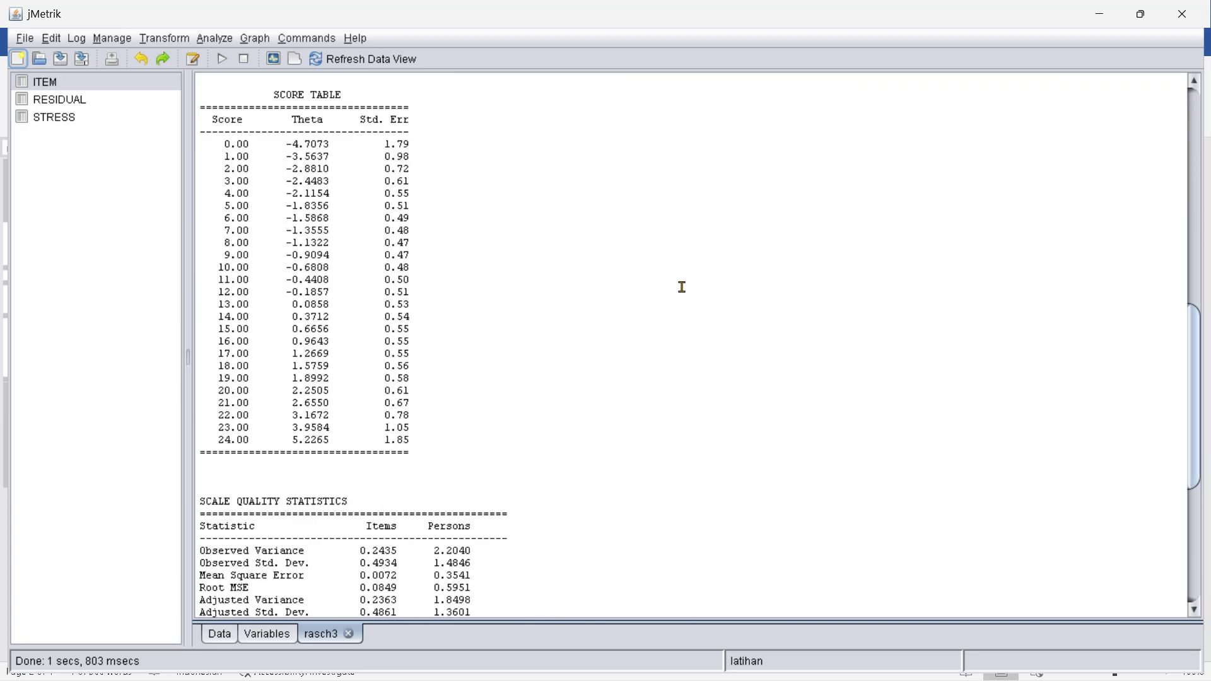
{"action": "scroll", "coordinate": [684, 295], "scroll_direction": "up", "scroll_amount": 18}
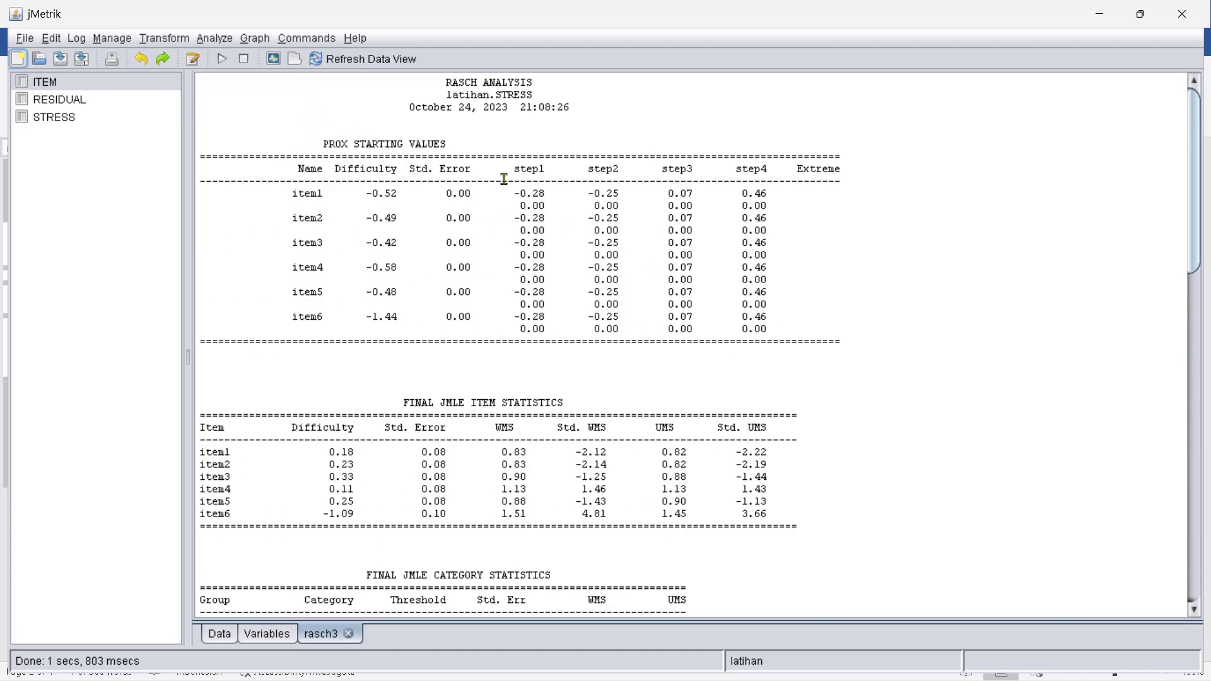
{"action": "scroll", "coordinate": [550, 272], "scroll_direction": "down", "scroll_amount": 3}
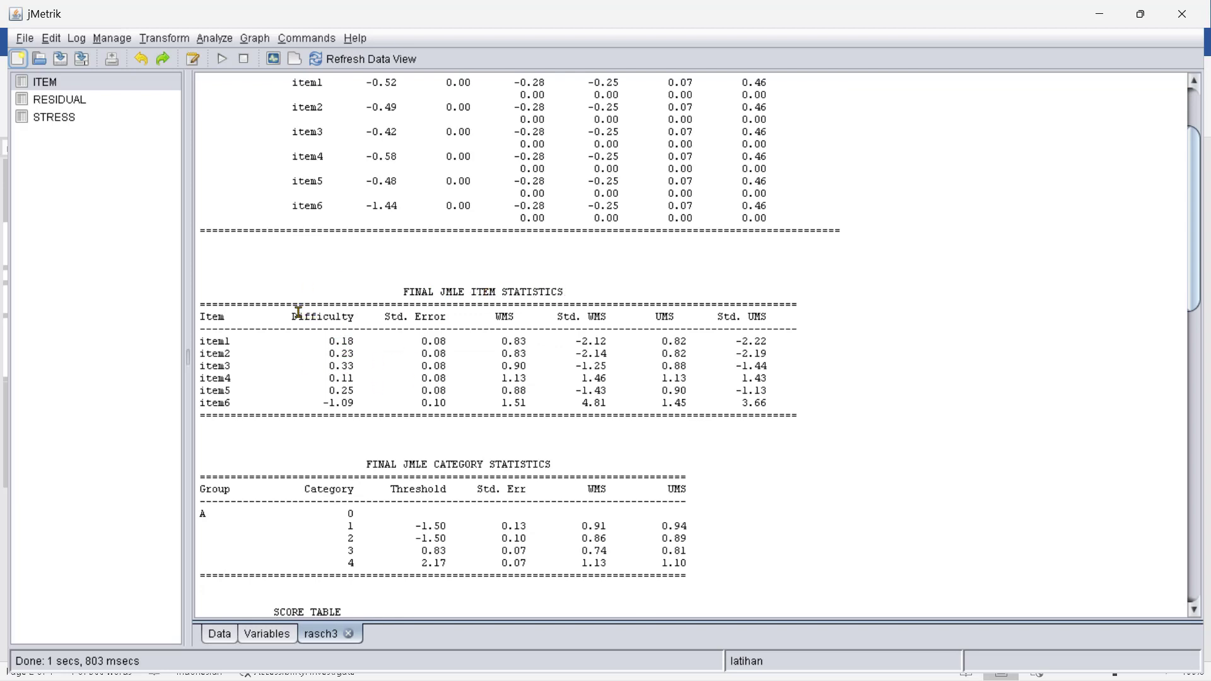
Examine the Difficulty column of the final JMLE item statistics, comparing item6 with item3.
{"action": "left_click_drag", "start_coordinate": [288, 316], "coordinate": [360, 316]}
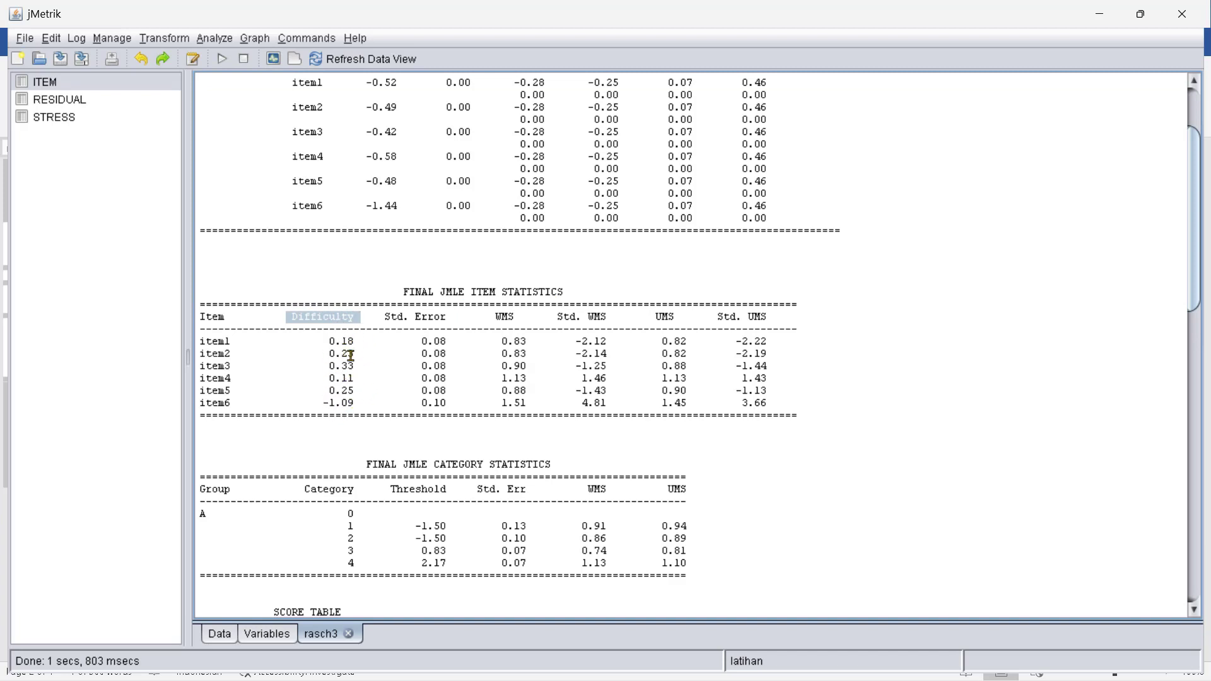
{"action": "left_click_drag", "start_coordinate": [318, 405], "coordinate": [373, 404]}
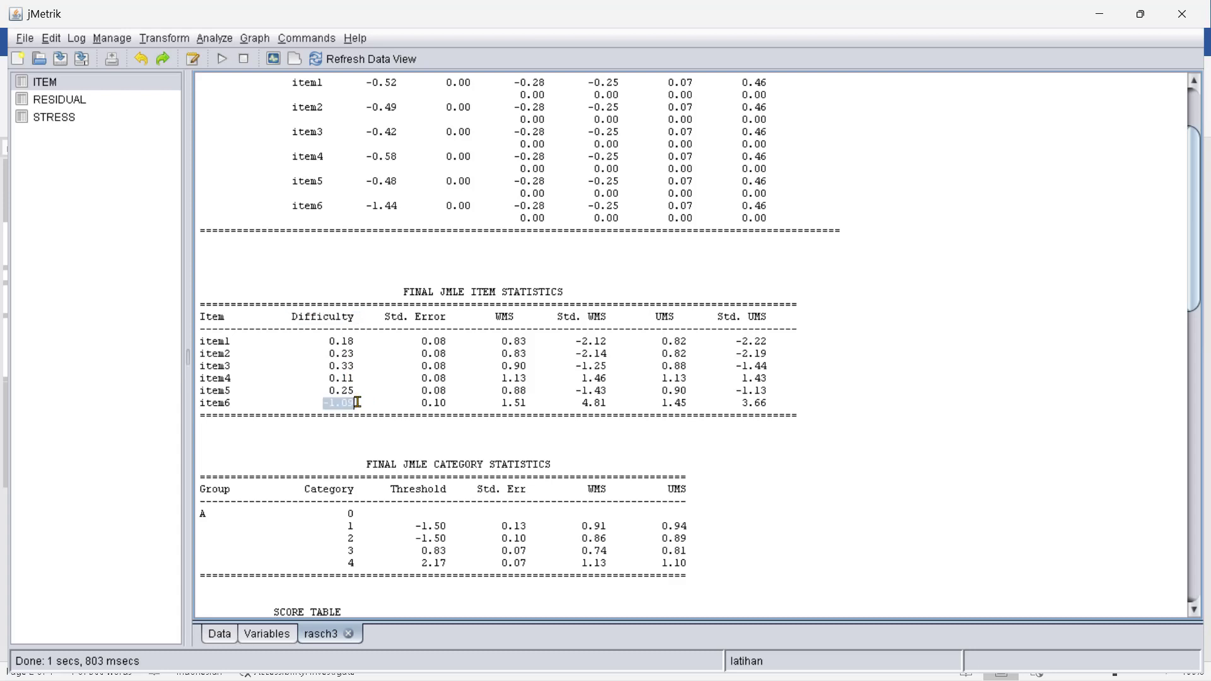
{"action": "left_click", "coordinate": [362, 382]}
{"action": "left_click_drag", "start_coordinate": [361, 404], "coordinate": [322, 404]}
{"action": "left_click_drag", "start_coordinate": [325, 405], "coordinate": [360, 405]}
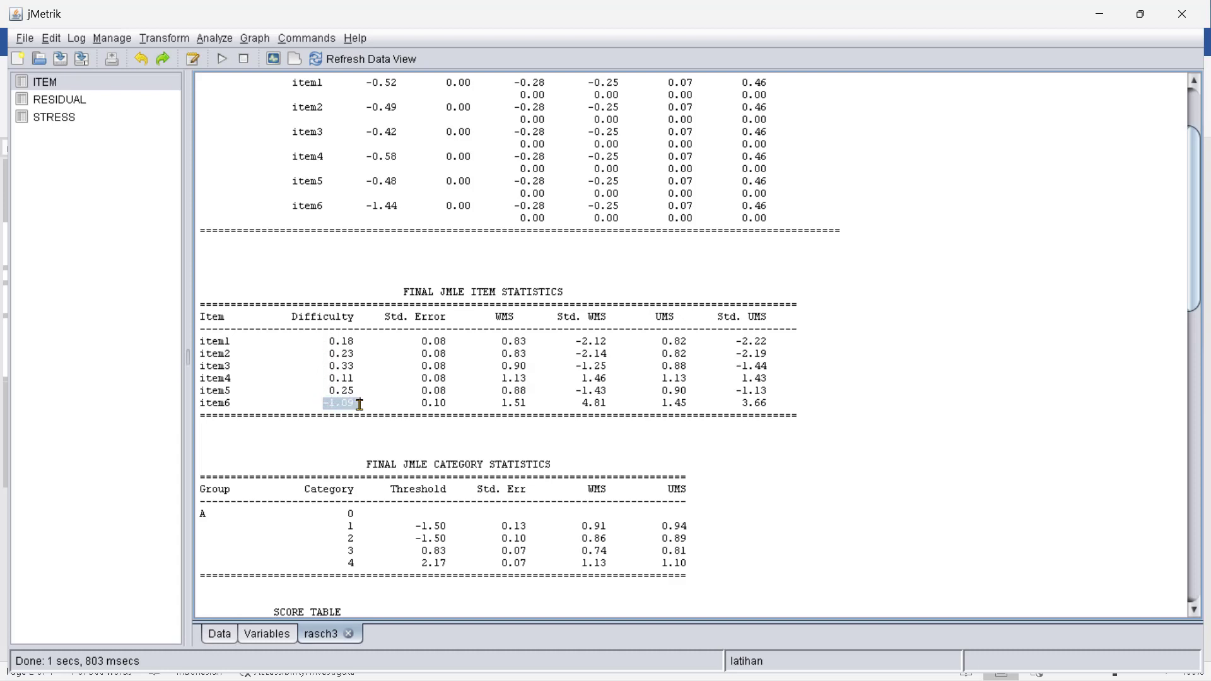
{"action": "left_click", "coordinate": [391, 404]}
{"action": "left_click_drag", "start_coordinate": [312, 403], "coordinate": [367, 403]}
{"action": "left_click_drag", "start_coordinate": [323, 364], "coordinate": [361, 366]}
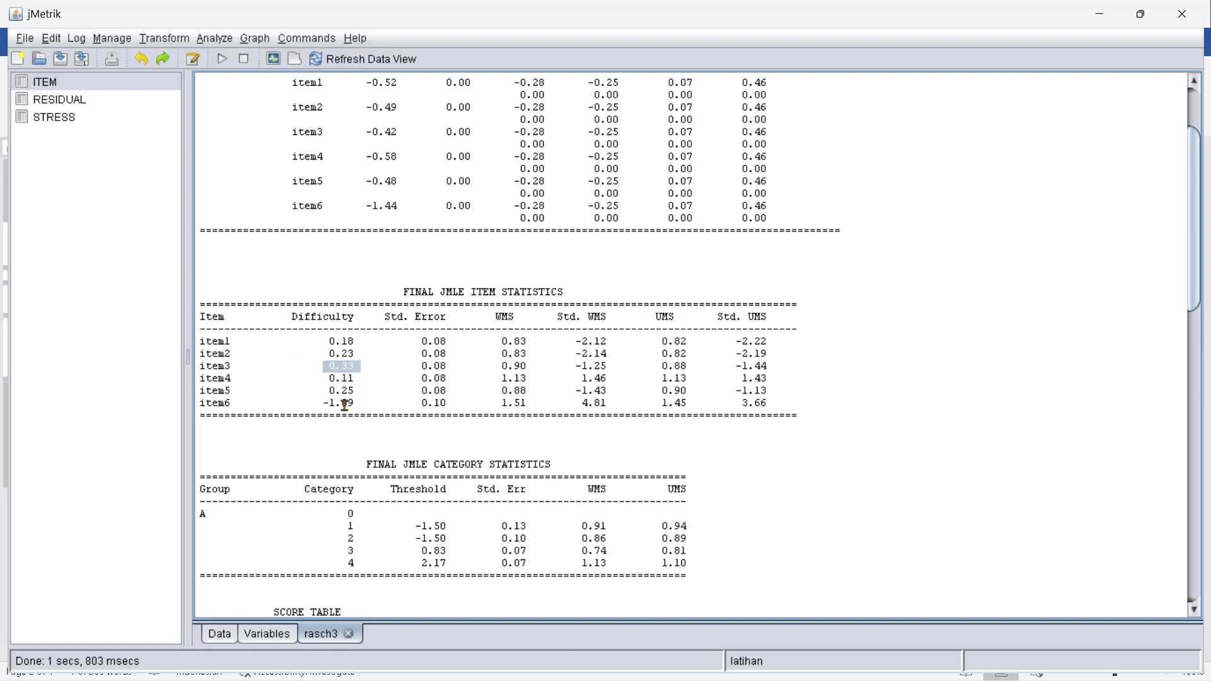
{"action": "left_click_drag", "start_coordinate": [324, 404], "coordinate": [367, 404]}
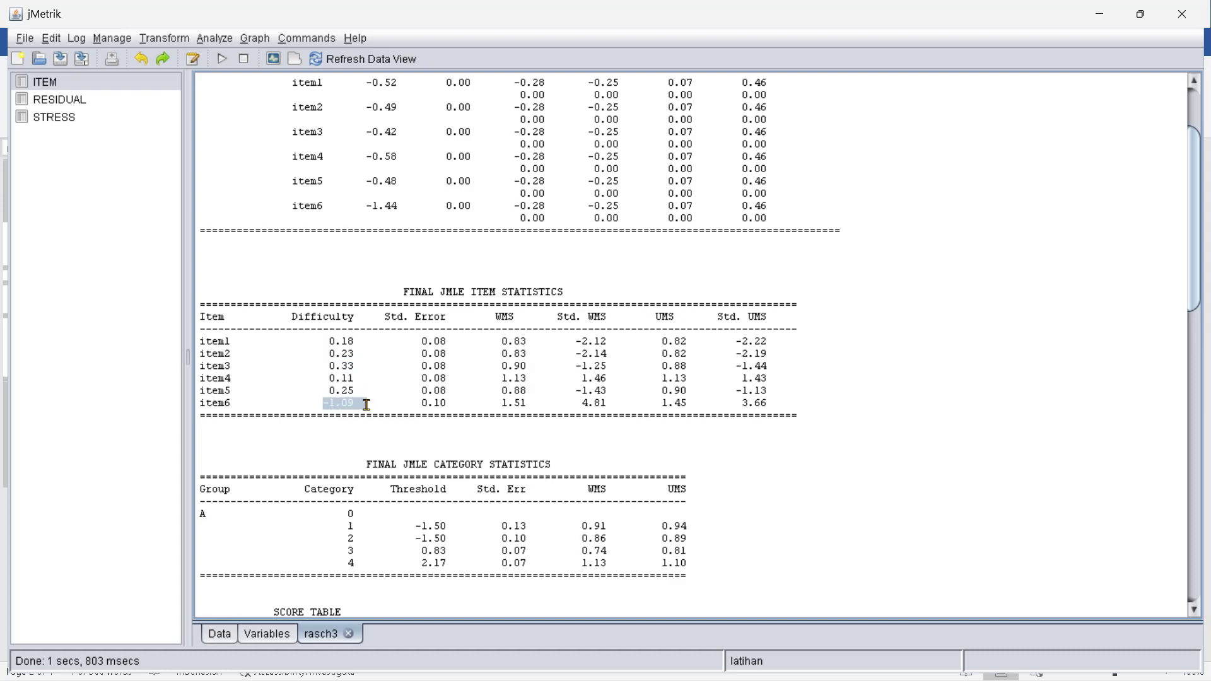
{"action": "left_click", "coordinate": [374, 404]}
Examine the WMS and UMS fit values in the item statistics, especially the UMS of item1 and item6.
{"action": "left_click_drag", "start_coordinate": [485, 314], "coordinate": [533, 315]}
{"action": "left_click_drag", "start_coordinate": [649, 315], "coordinate": [679, 314]}
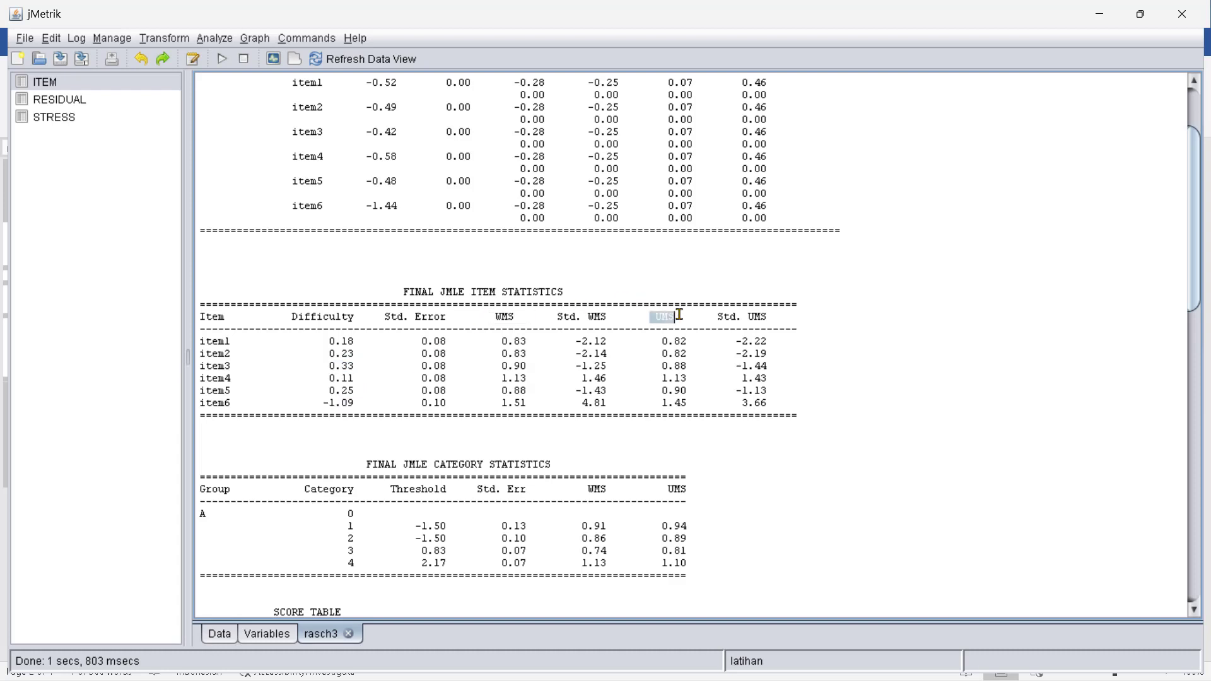
{"action": "left_click_drag", "start_coordinate": [484, 314], "coordinate": [522, 315]}
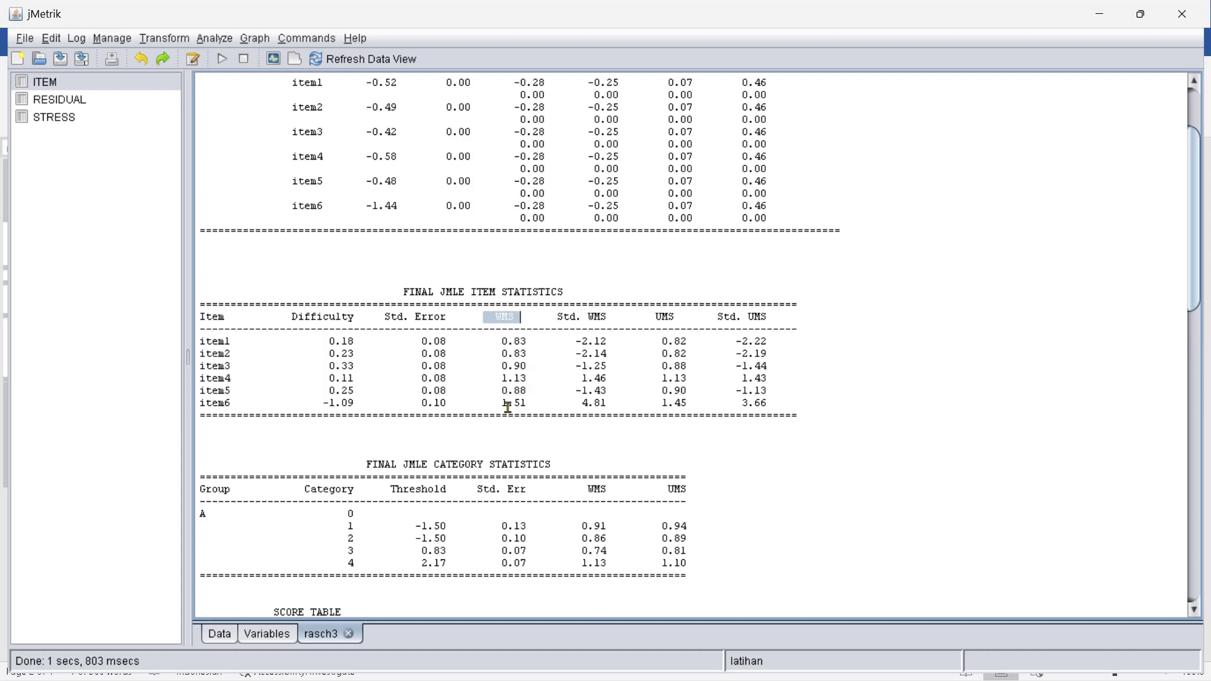
{"action": "left_click_drag", "start_coordinate": [649, 316], "coordinate": [693, 315]}
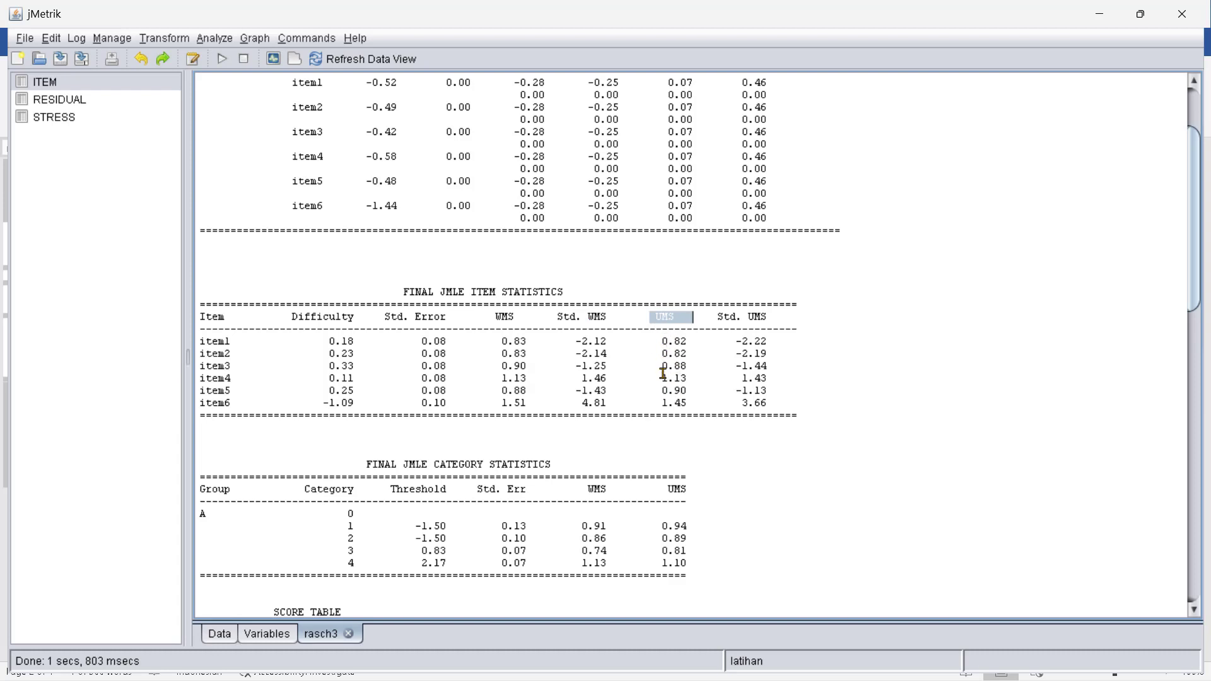
{"action": "left_click_drag", "start_coordinate": [656, 341], "coordinate": [694, 341]}
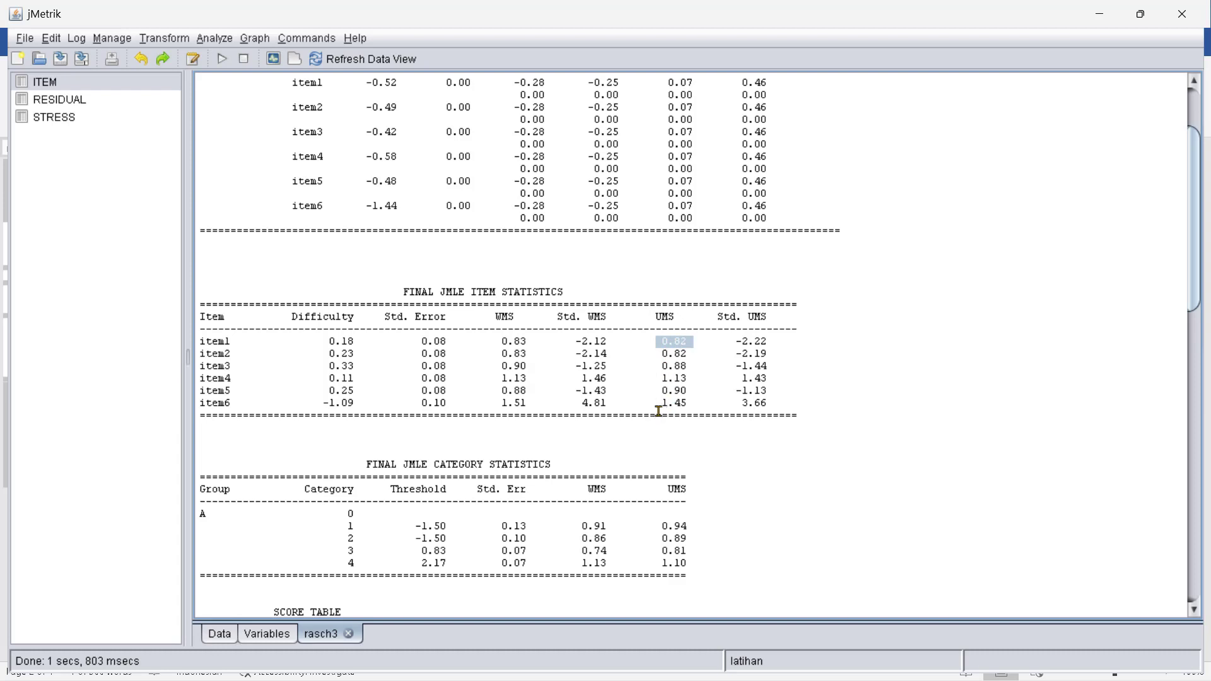
{"action": "left_click_drag", "start_coordinate": [656, 406], "coordinate": [689, 407]}
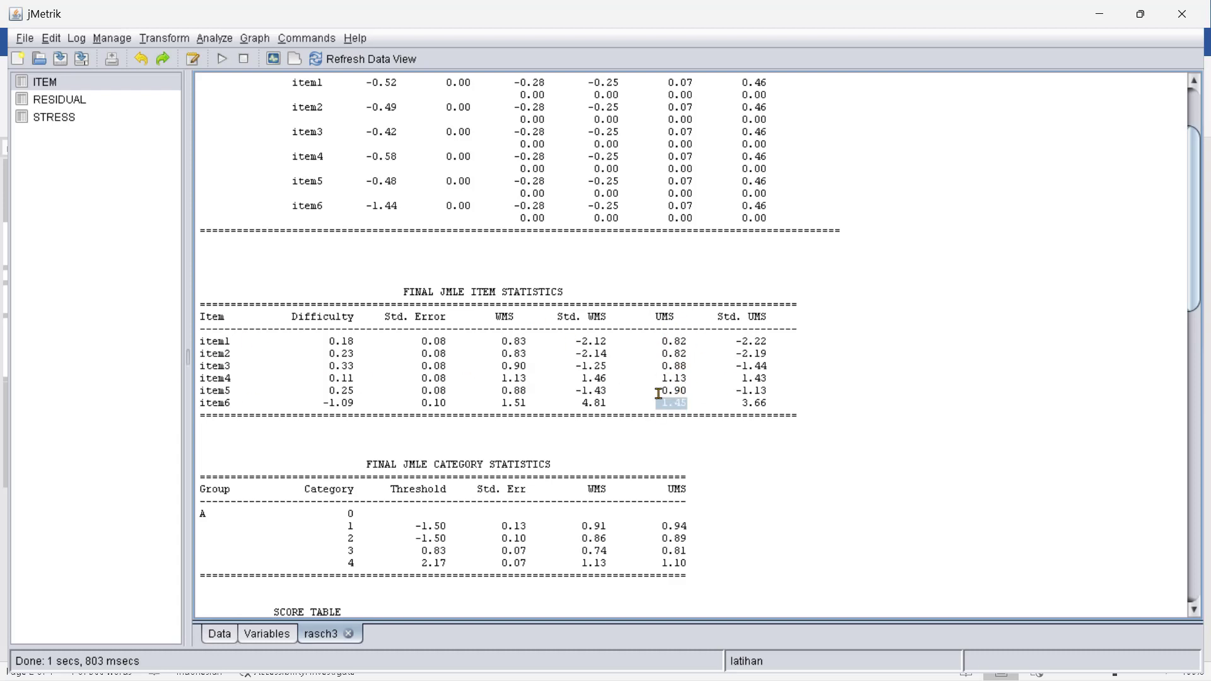
{"action": "left_click_drag", "start_coordinate": [644, 404], "coordinate": [681, 404]}
Check the response scale in the Word questionnaire, and examine the thresholds of categories 1 and 2 in the jMetrik category statistics.
{"action": "scroll", "coordinate": [535, 307], "scroll_direction": "down", "scroll_amount": 3}
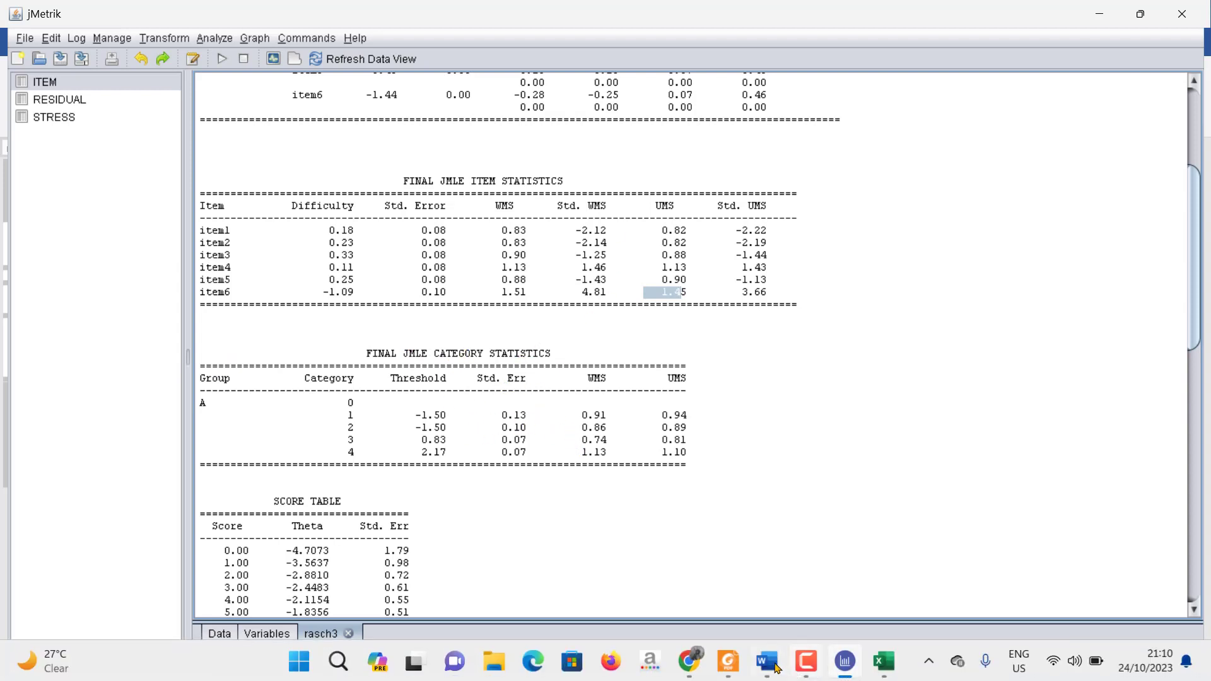
{"action": "left_click", "coordinate": [774, 663]}
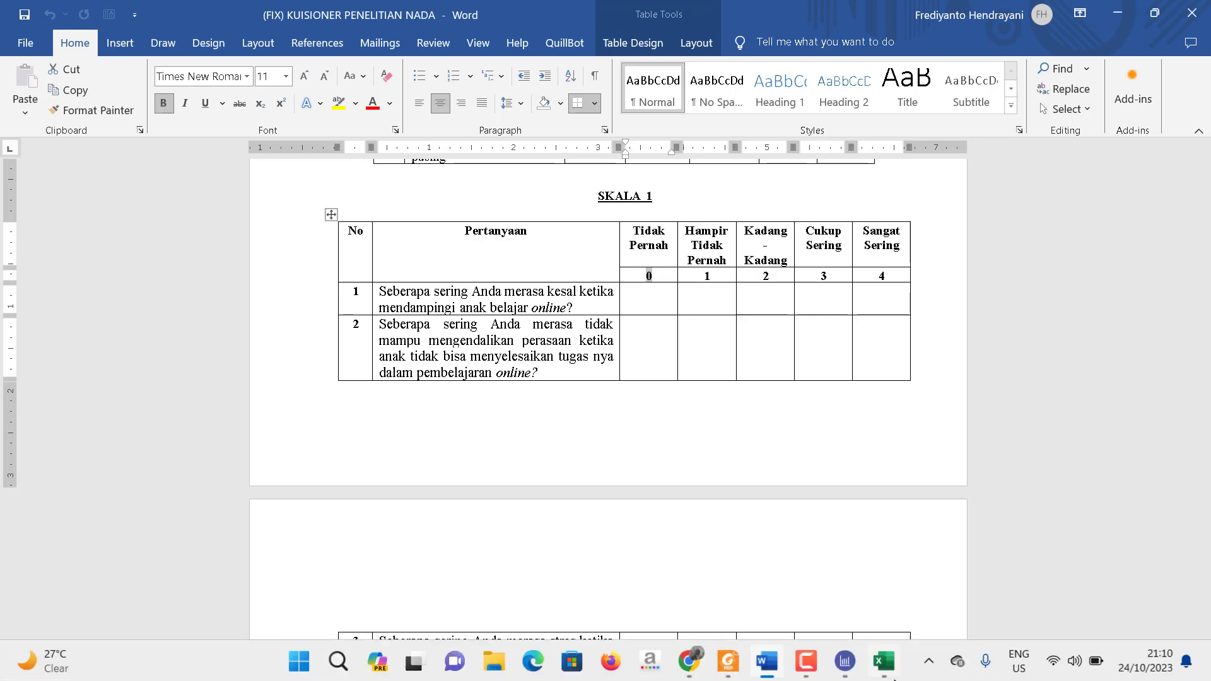
{"action": "left_click", "coordinate": [845, 661]}
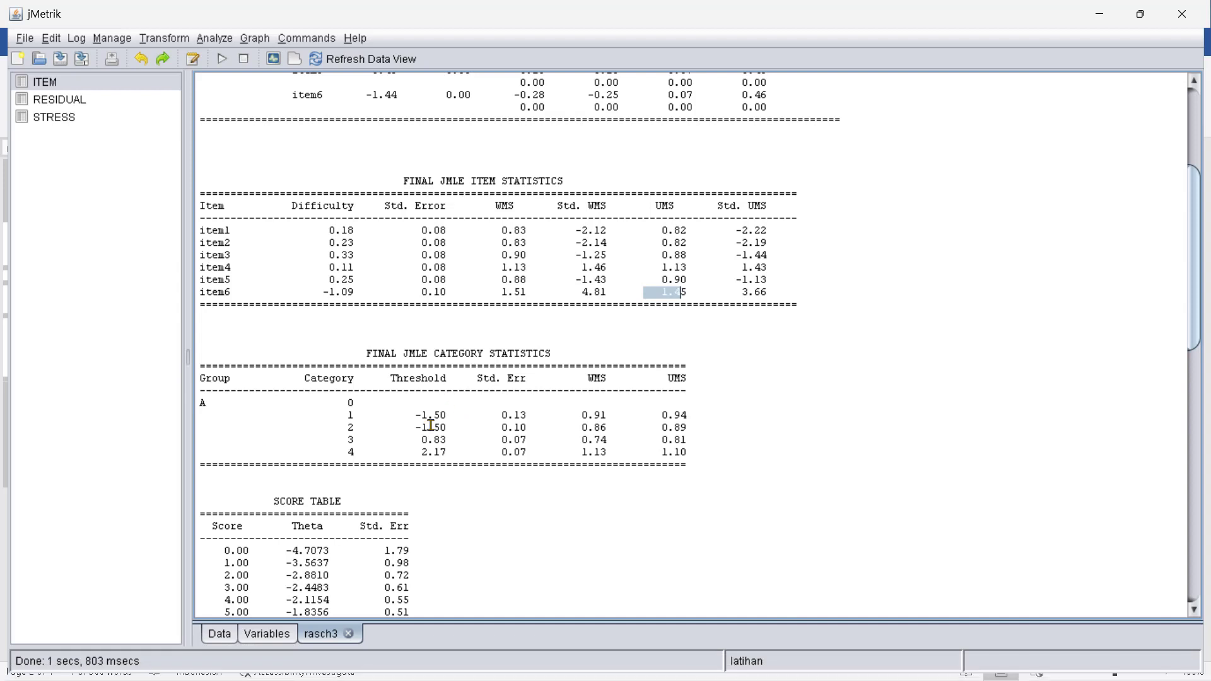
{"action": "left_click_drag", "start_coordinate": [386, 379], "coordinate": [449, 378]}
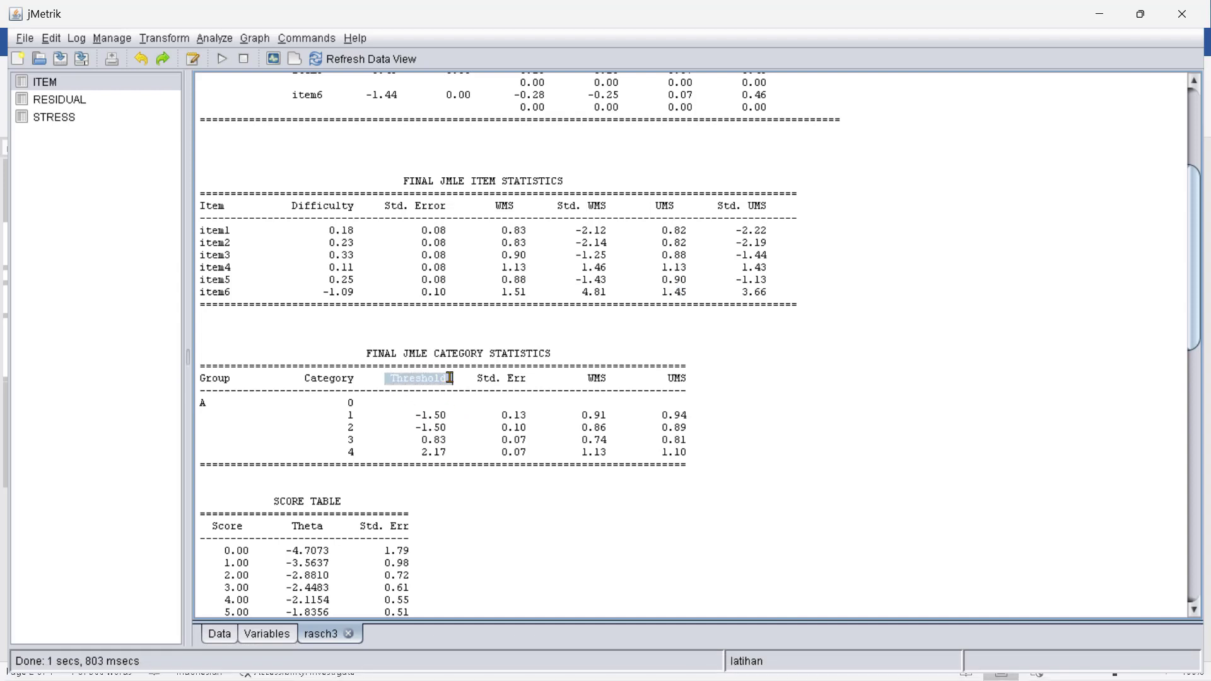
{"action": "left_click_drag", "start_coordinate": [405, 414], "coordinate": [459, 415]}
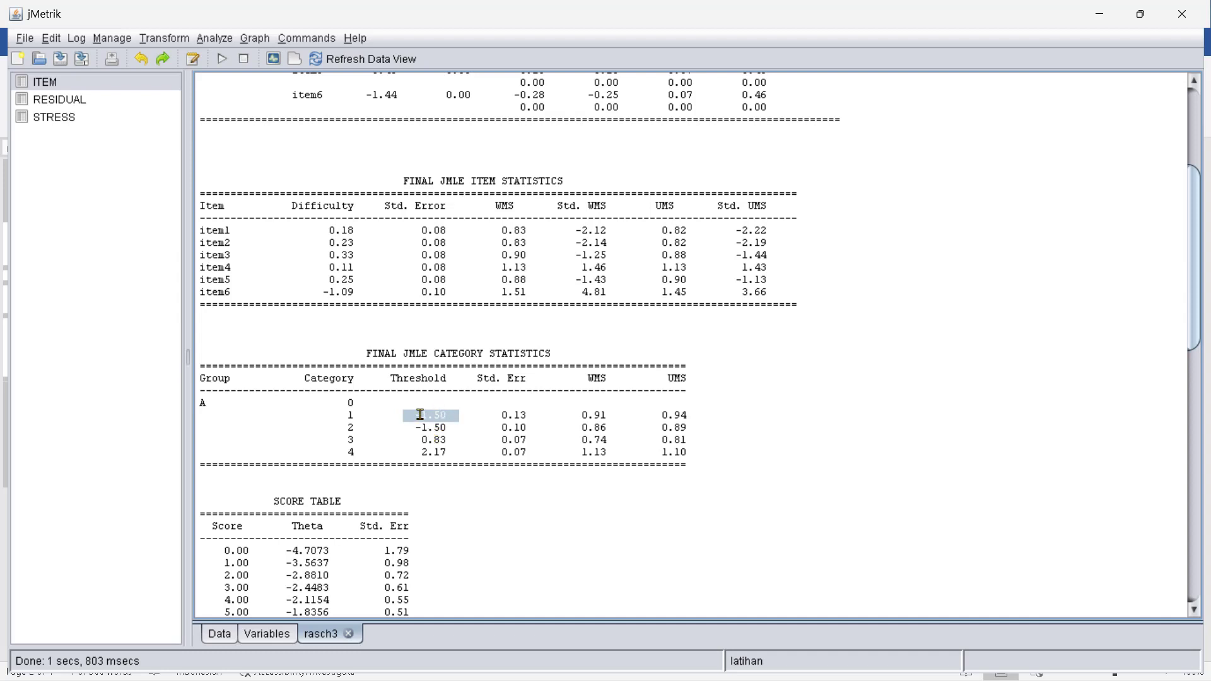
{"action": "left_click_drag", "start_coordinate": [409, 415], "coordinate": [449, 415]}
{"action": "left_click_drag", "start_coordinate": [344, 404], "coordinate": [359, 428]}
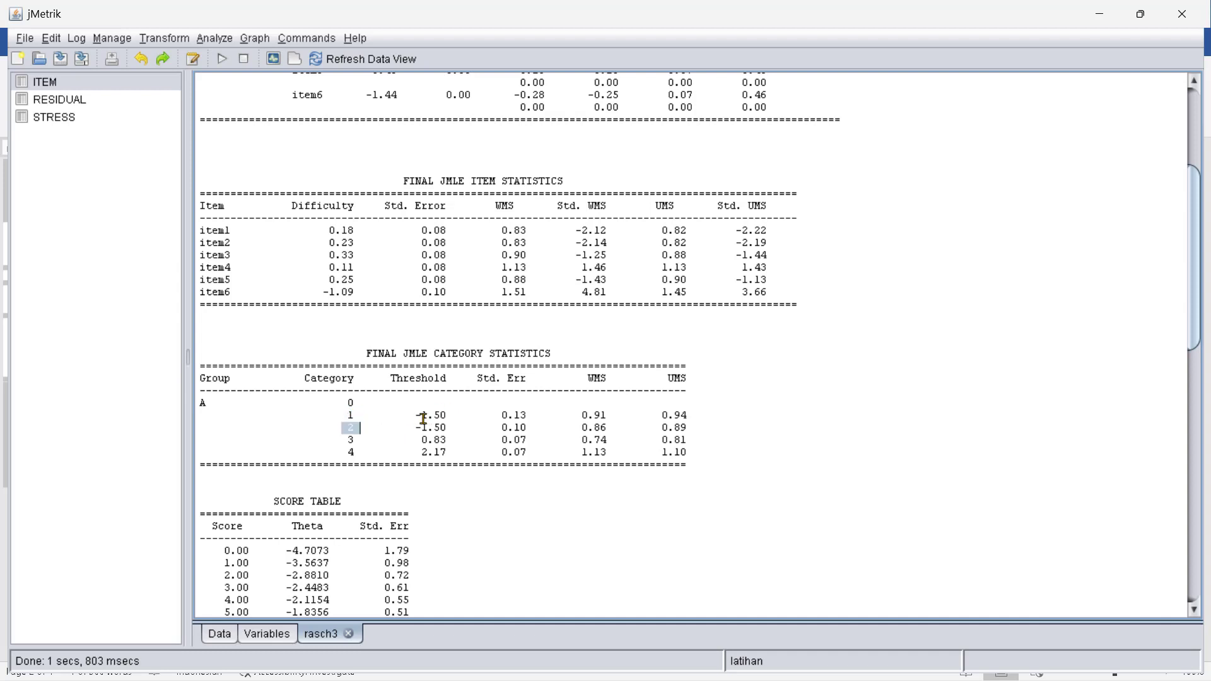
{"action": "left_click_drag", "start_coordinate": [415, 415], "coordinate": [449, 428]}
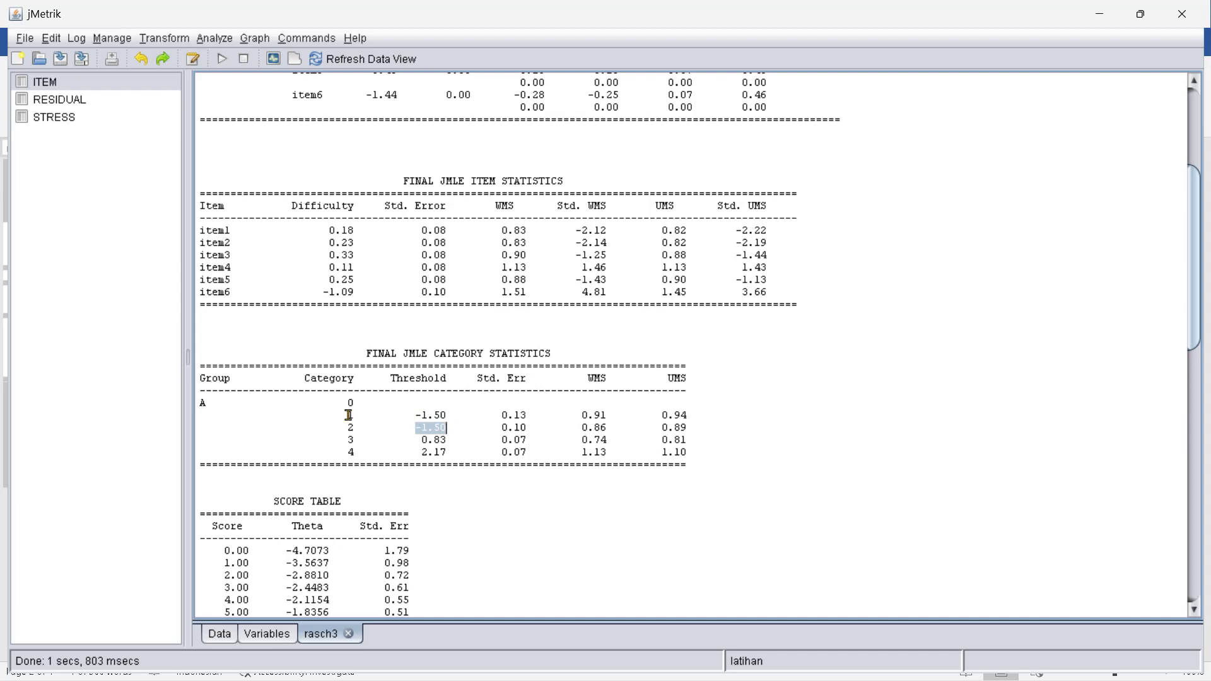
Compare the thresholds of categories 1, 2 and 3 in the final JMLE category statistics.
{"action": "left_click_drag", "start_coordinate": [343, 415], "coordinate": [361, 415]}
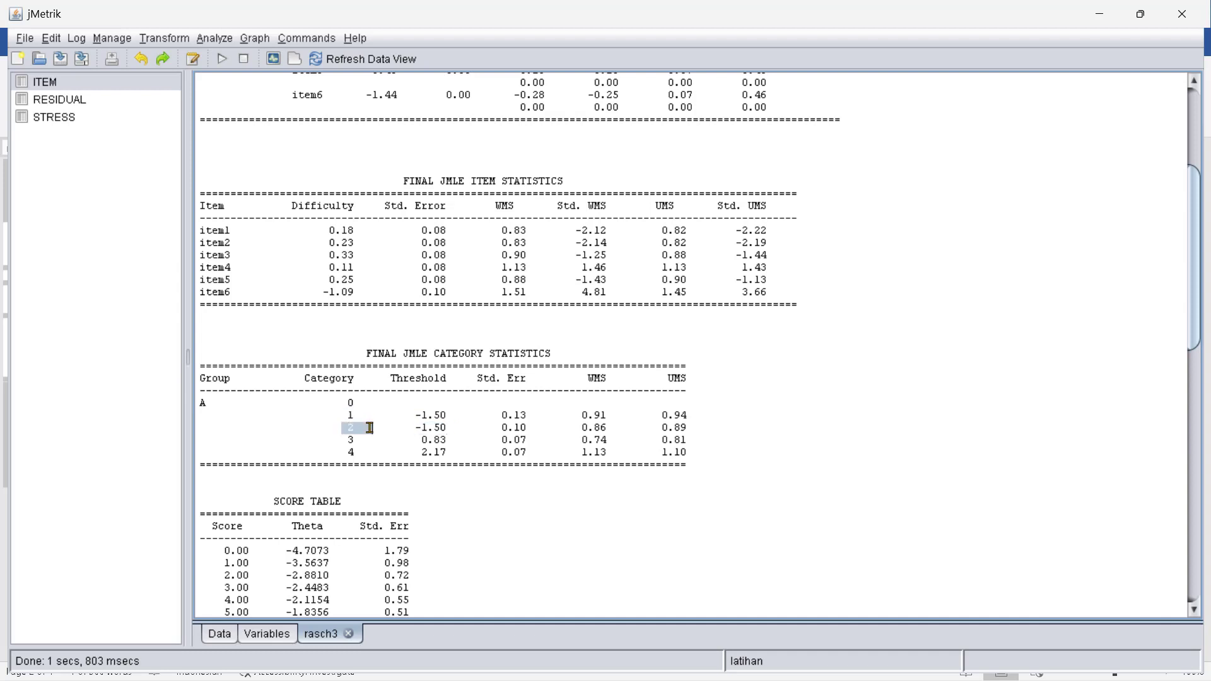
{"action": "left_click", "coordinate": [348, 416]}
{"action": "left_click_drag", "start_coordinate": [348, 415], "coordinate": [365, 427]}
{"action": "left_click", "coordinate": [416, 428]}
{"action": "double_click", "coordinate": [351, 414]}
{"action": "double_click", "coordinate": [349, 429]}
{"action": "left_click_drag", "start_coordinate": [342, 437], "coordinate": [373, 440]}
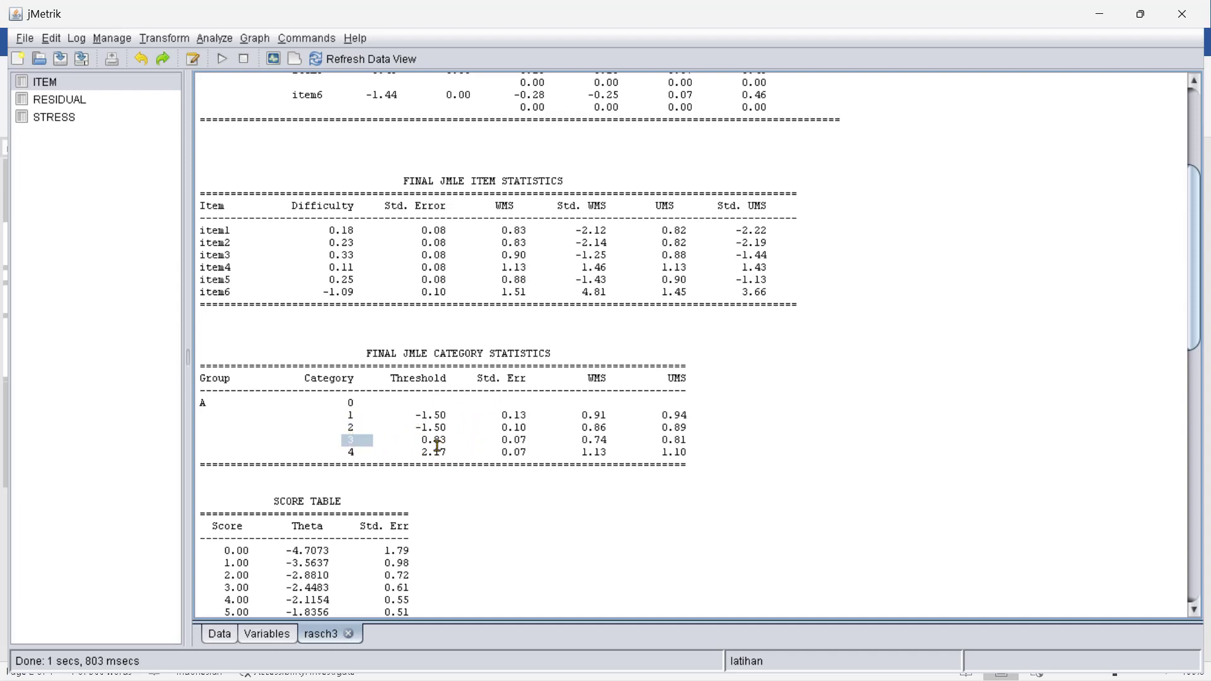
{"action": "left_click", "coordinate": [457, 415]}
Examine the separation index, number of strata and reliability for items and persons in the scale quality statistics.
{"action": "scroll", "coordinate": [533, 446], "scroll_direction": "down", "scroll_amount": 12}
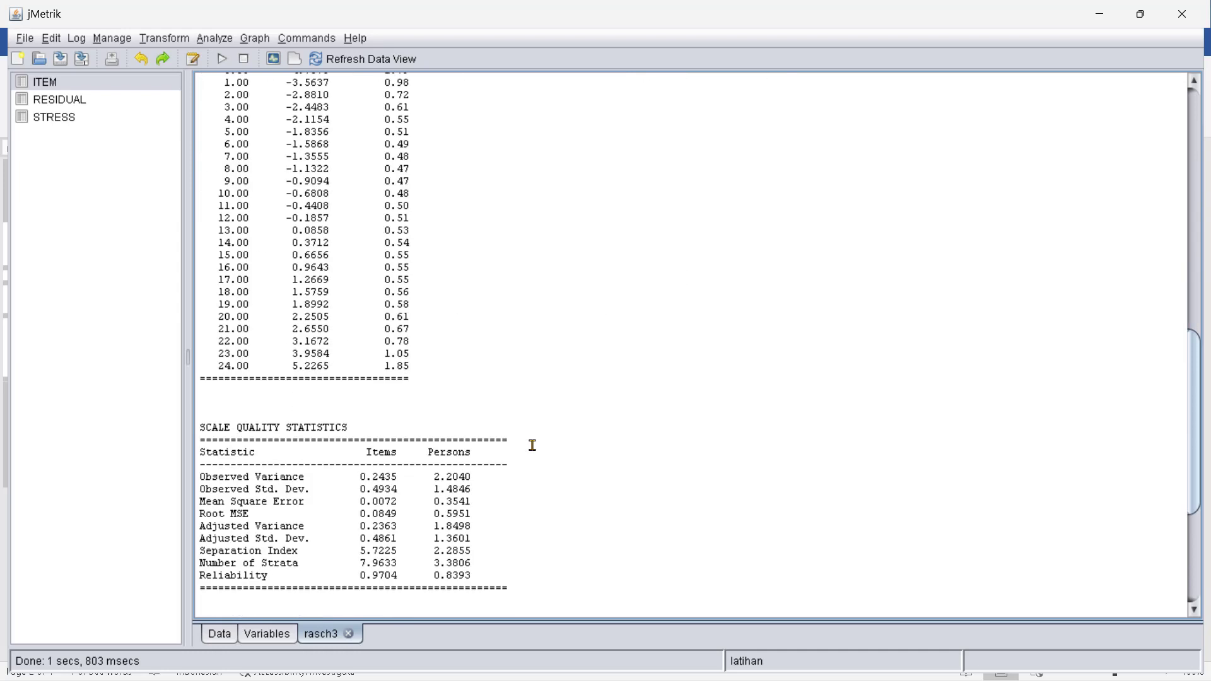
{"action": "scroll", "coordinate": [533, 445], "scroll_direction": "down", "scroll_amount": 3}
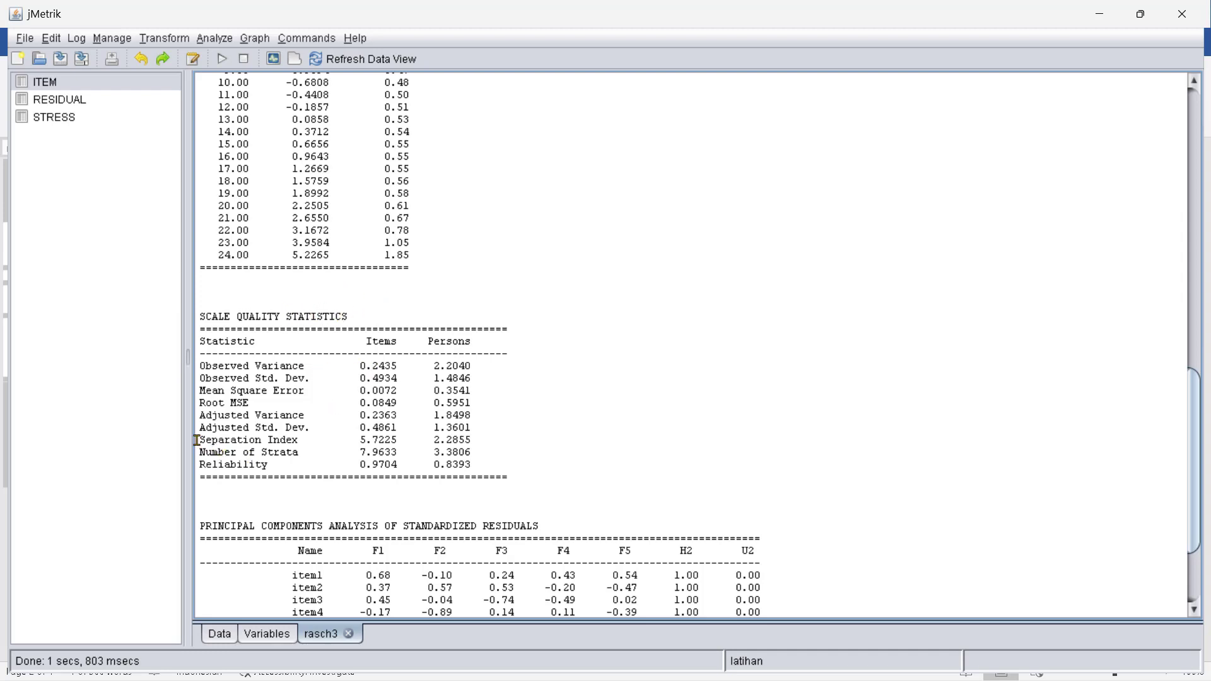
{"action": "left_click_drag", "start_coordinate": [199, 439], "coordinate": [480, 466]}
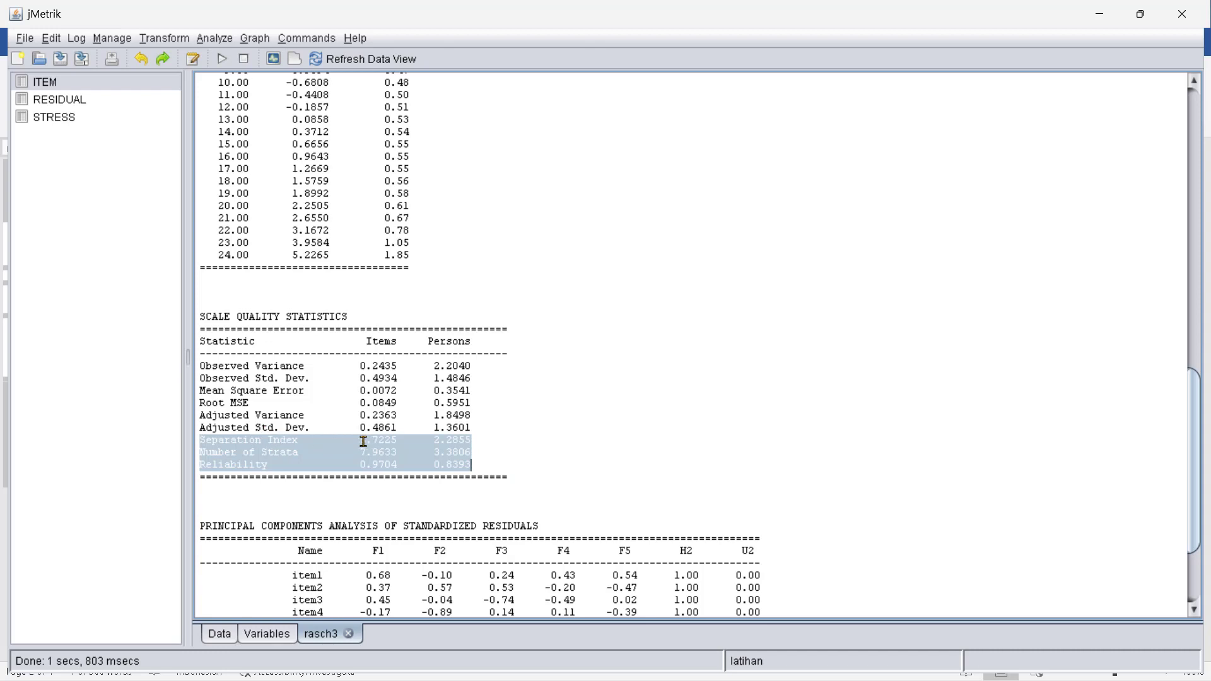
{"action": "left_click_drag", "start_coordinate": [355, 441], "coordinate": [487, 433]}
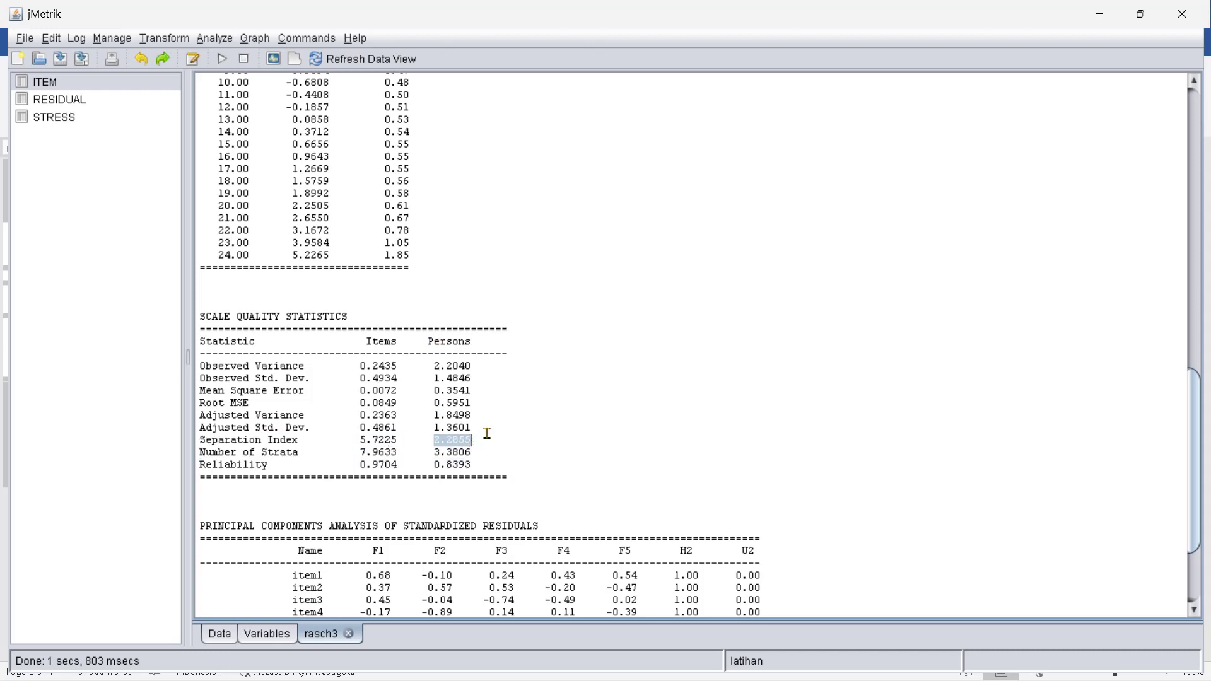
{"action": "left_click_drag", "start_coordinate": [261, 452], "coordinate": [476, 451]}
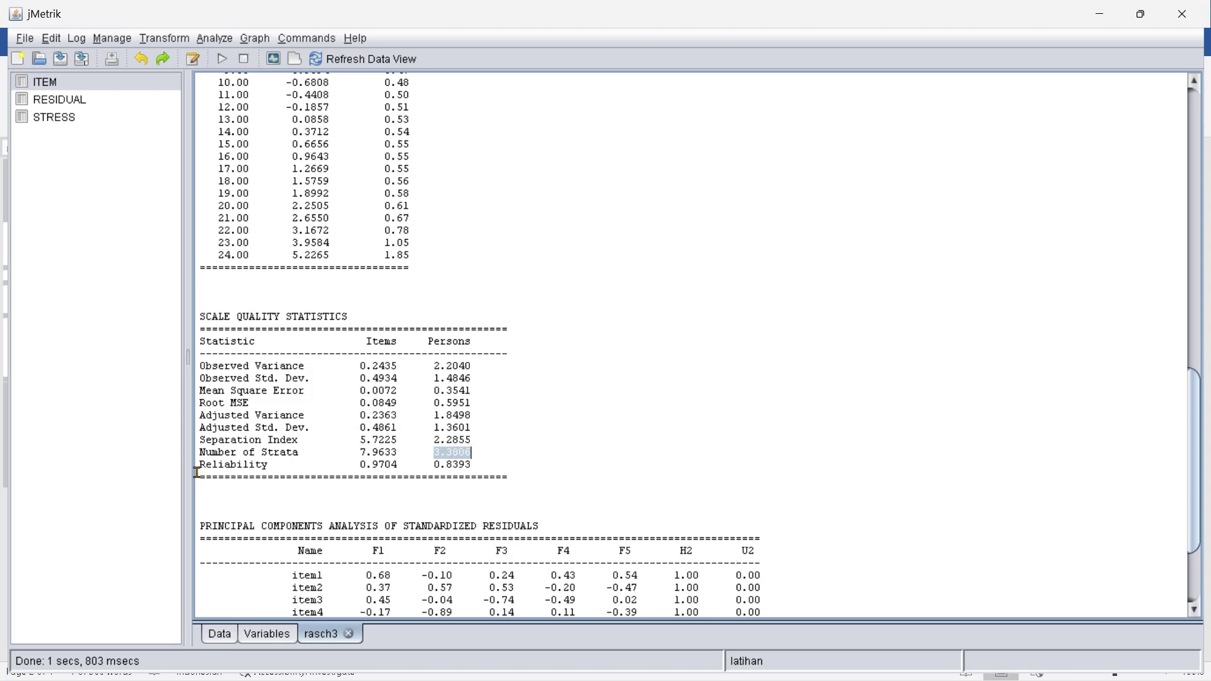
{"action": "left_click_drag", "start_coordinate": [198, 467], "coordinate": [476, 466]}
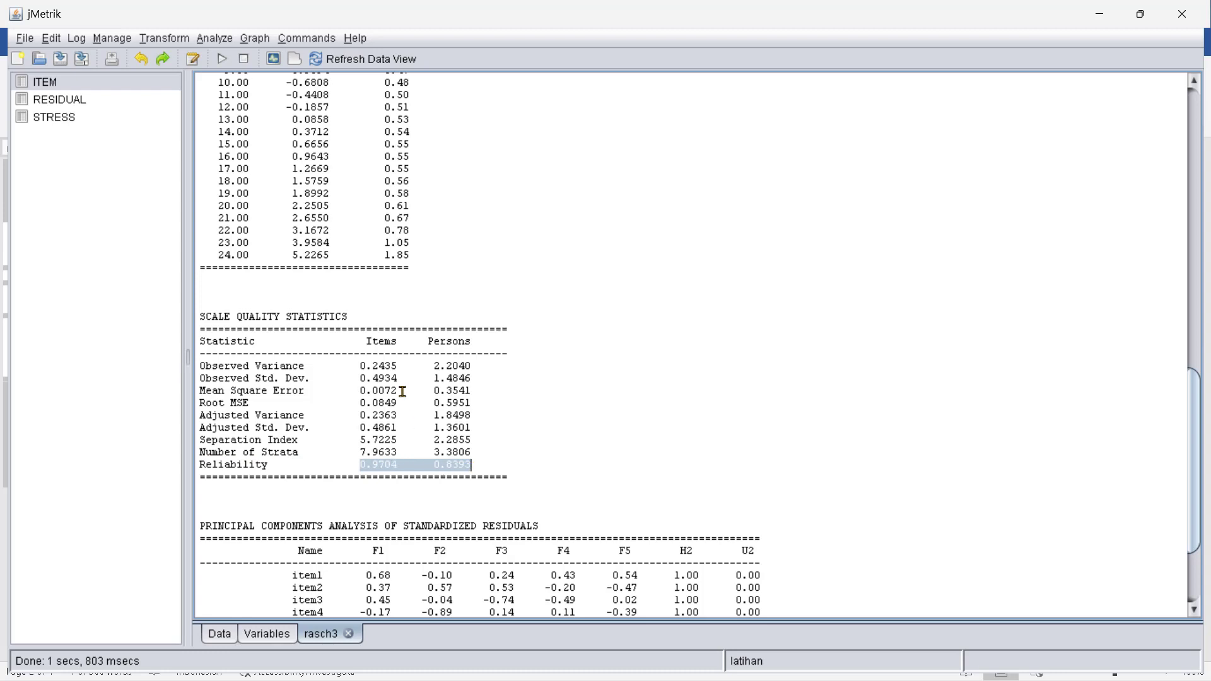
{"action": "left_click_drag", "start_coordinate": [447, 465], "coordinate": [479, 465]}
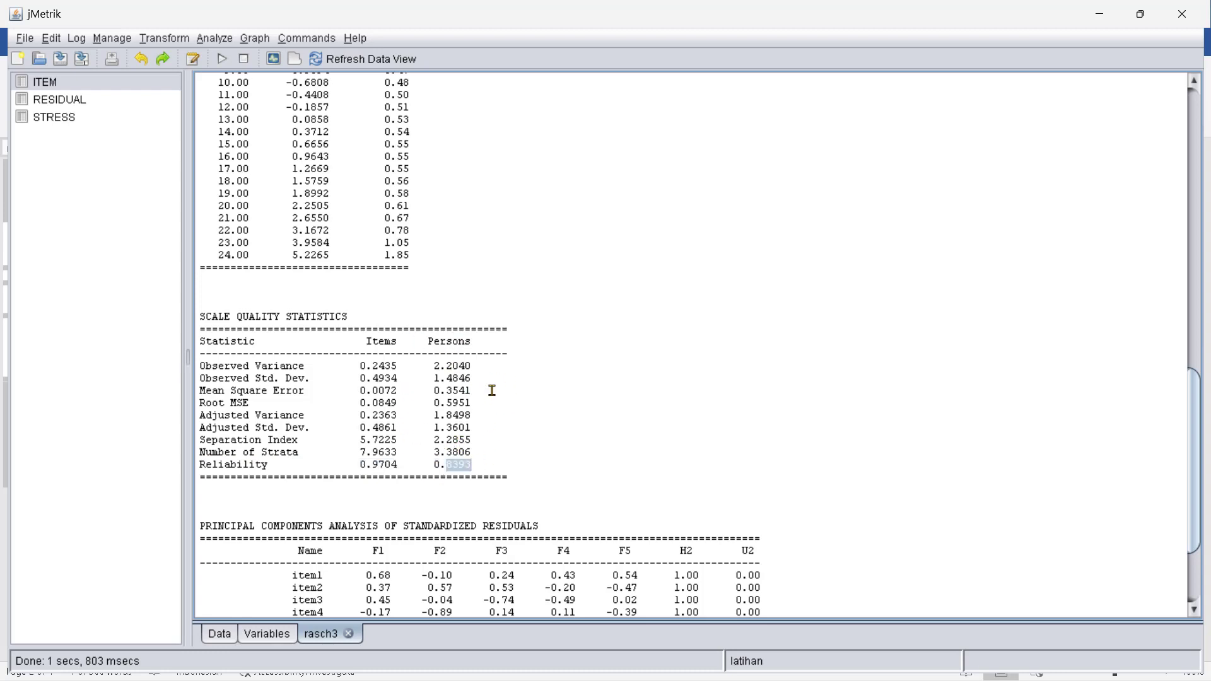
{"action": "left_click", "coordinate": [544, 278]}
Examine the first-factor (F1) eigenvalue in the principal components analysis of standardized residuals, glancing at the Word questionnaire.
{"action": "scroll", "coordinate": [589, 303], "scroll_direction": "down", "scroll_amount": 4}
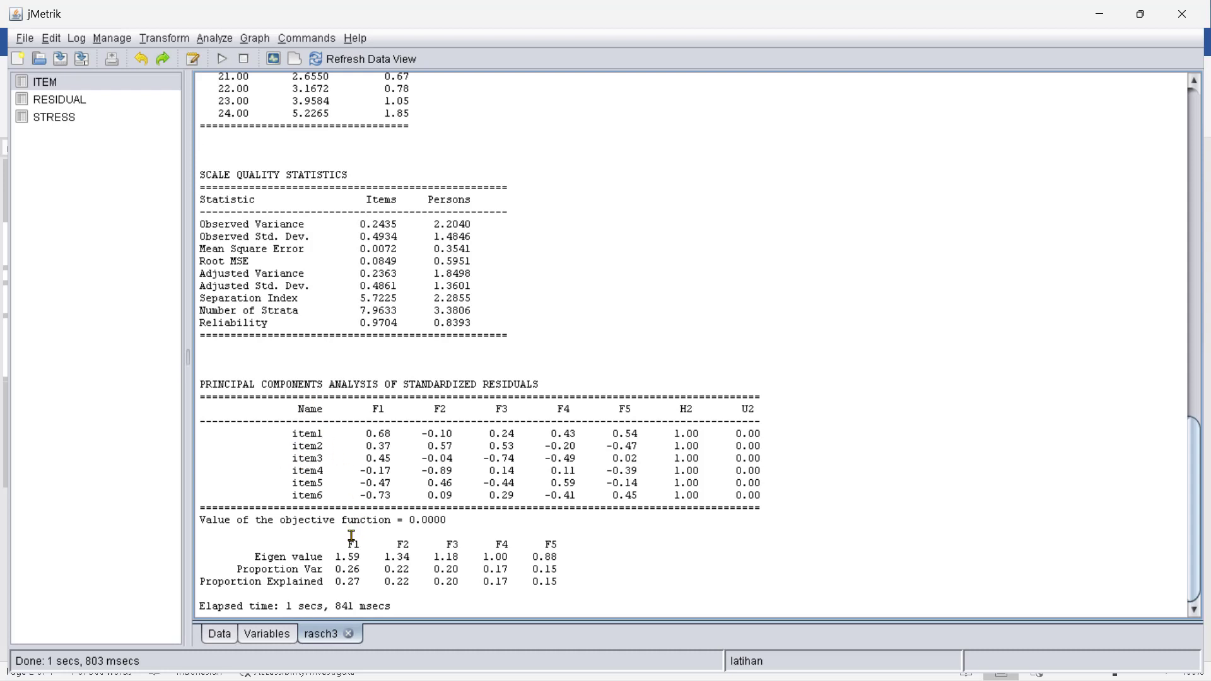
{"action": "left_click_drag", "start_coordinate": [249, 557], "coordinate": [367, 558]}
{"action": "left_click_drag", "start_coordinate": [334, 556], "coordinate": [357, 557]}
{"action": "left_click", "coordinate": [753, 666]}
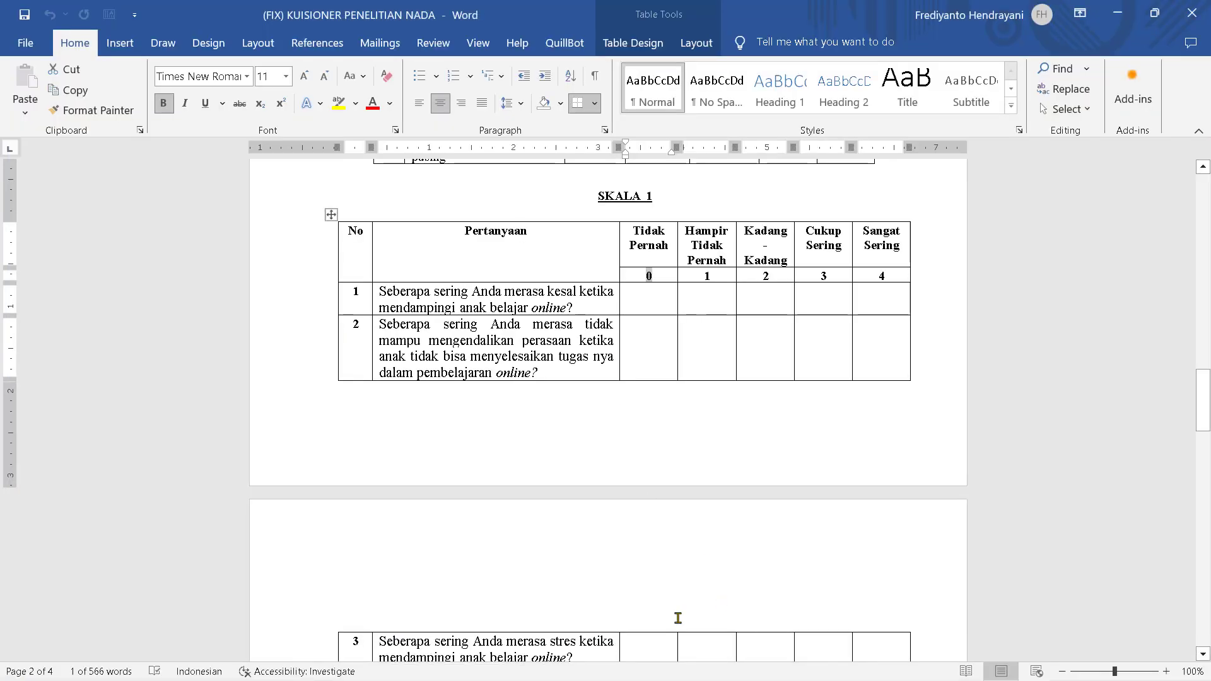
{"action": "left_click", "coordinate": [845, 662]}
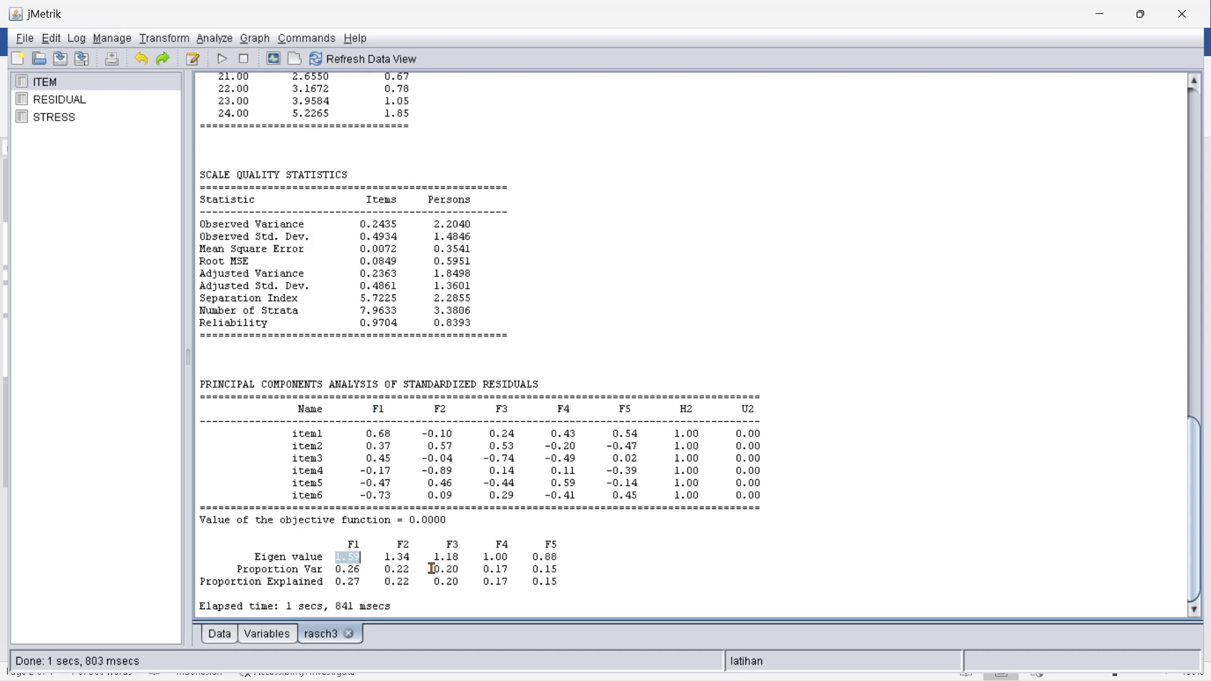
{"action": "left_click_drag", "start_coordinate": [336, 559], "coordinate": [364, 559]}
{"action": "left_click", "coordinate": [612, 540]}
Run a Pearson correlation analysis on item1 through item6 of the RESIDUAL table.
{"action": "left_click", "coordinate": [57, 103]}
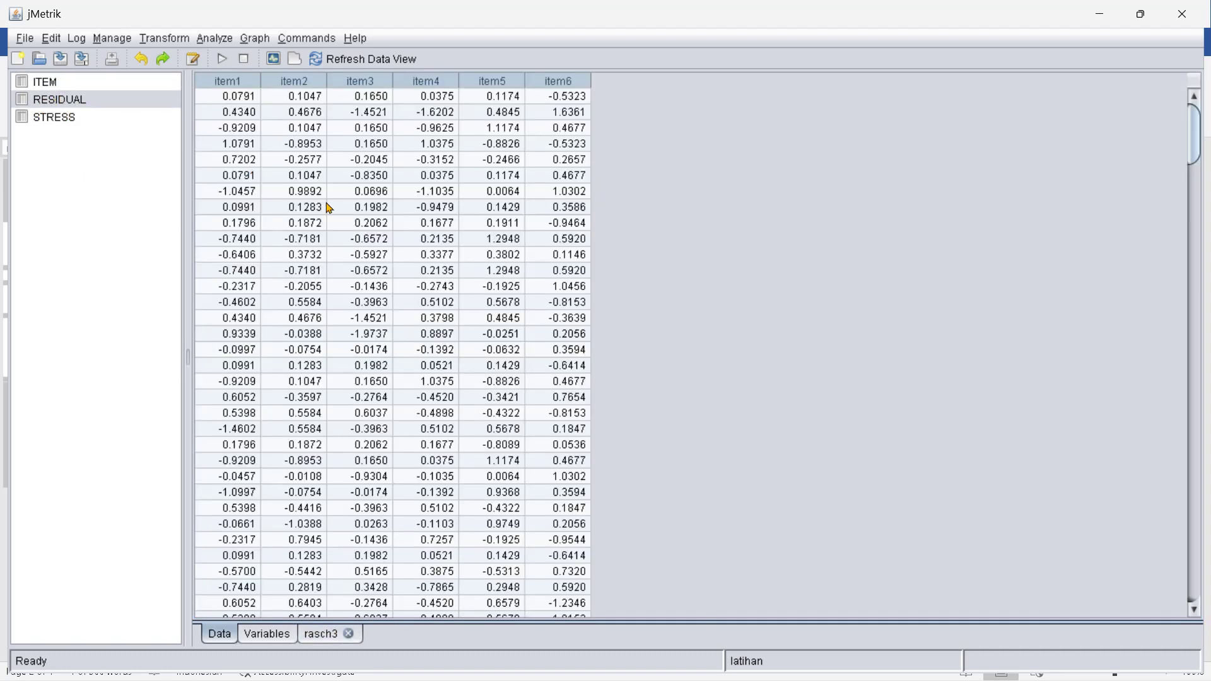
{"action": "left_click", "coordinate": [215, 40]}
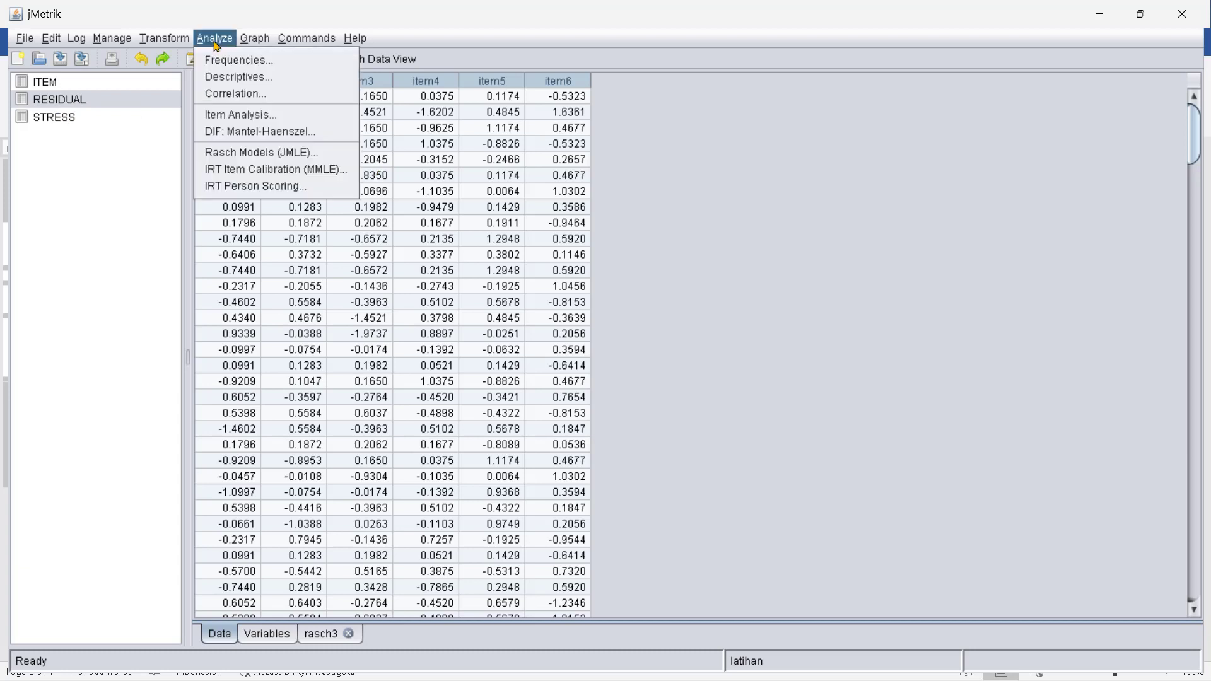
{"action": "left_click", "coordinate": [234, 94]}
{"action": "left_click", "coordinate": [454, 149]}
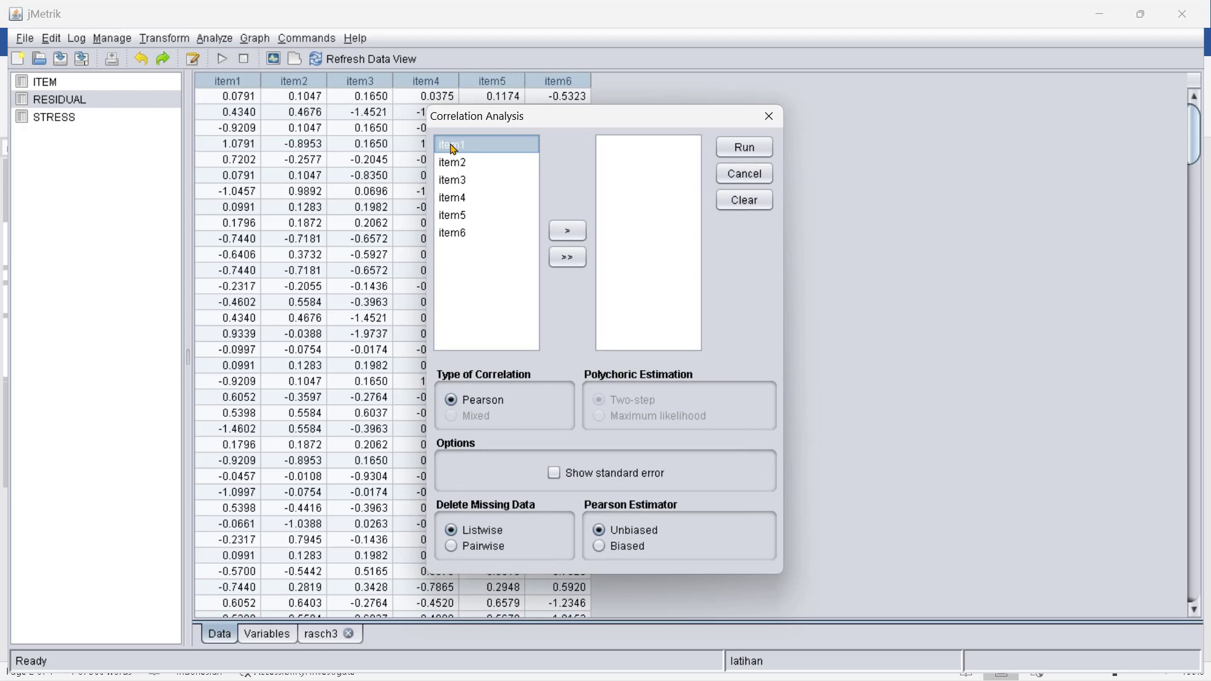
{"action": "left_click_drag", "start_coordinate": [454, 148], "coordinate": [454, 234]}
{"action": "left_click", "coordinate": [568, 231]}
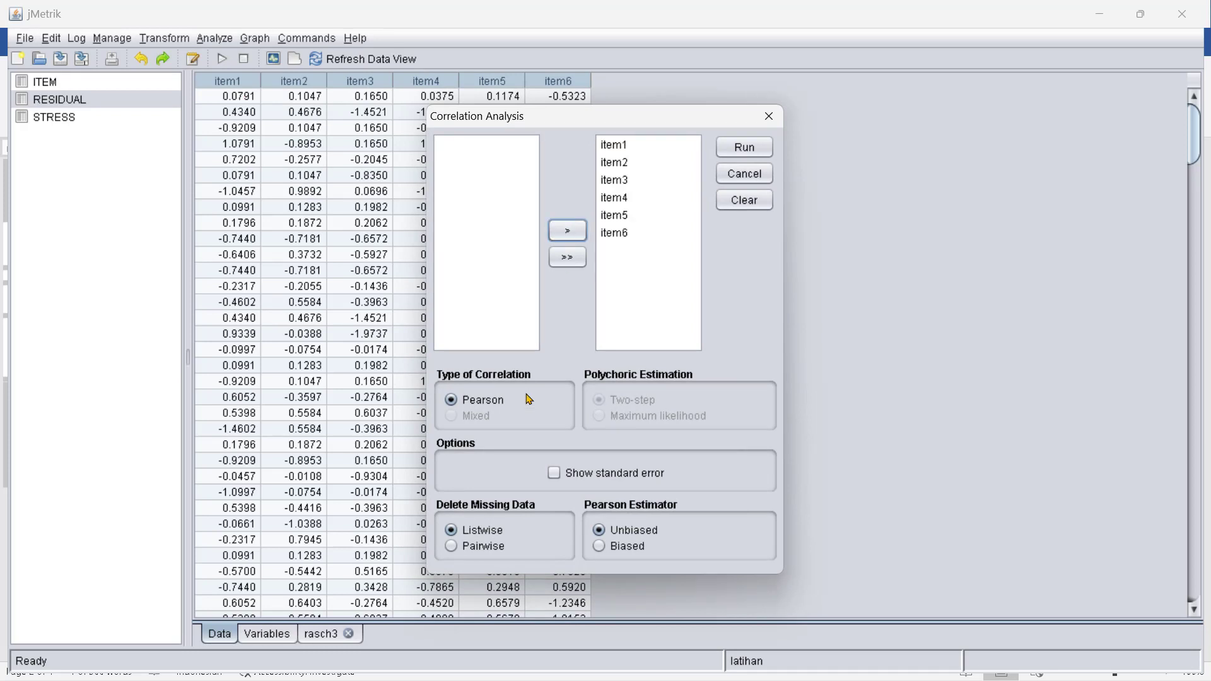
{"action": "left_click", "coordinate": [752, 149]}
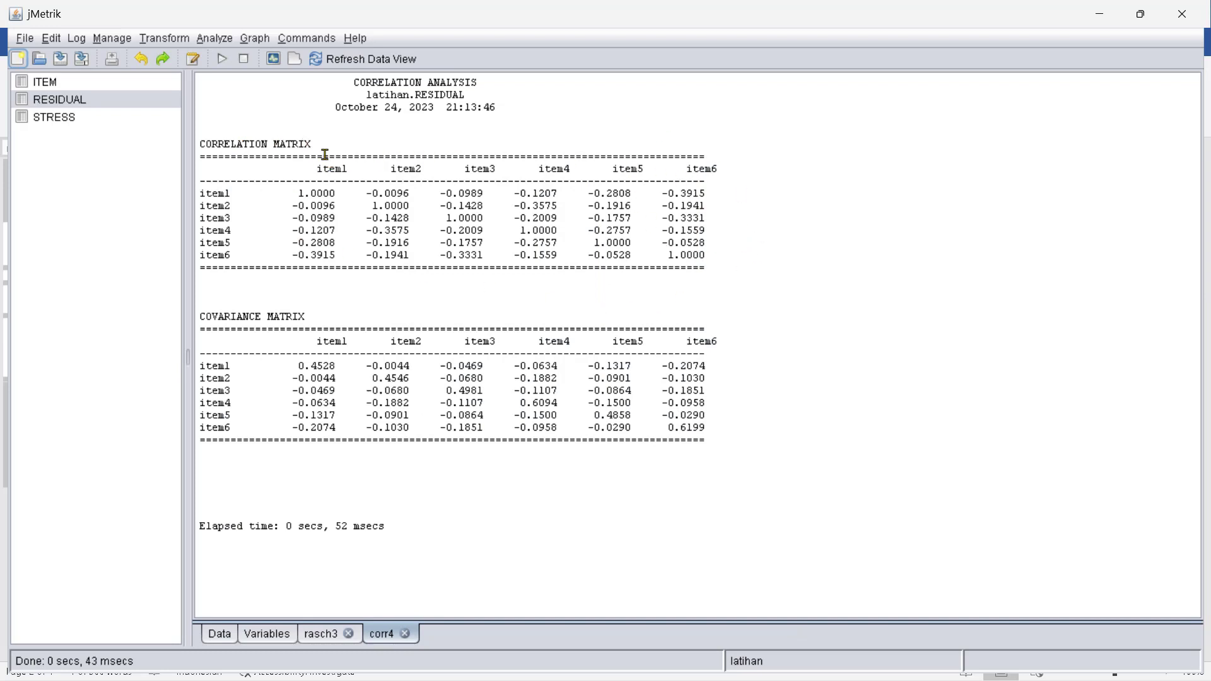
Examine the residual correlations between item pairs in the correlation matrix, starting with item1 and item2.
{"action": "left_click_drag", "start_coordinate": [310, 169], "coordinate": [354, 169]}
{"action": "left_click_drag", "start_coordinate": [280, 207], "coordinate": [339, 207]}
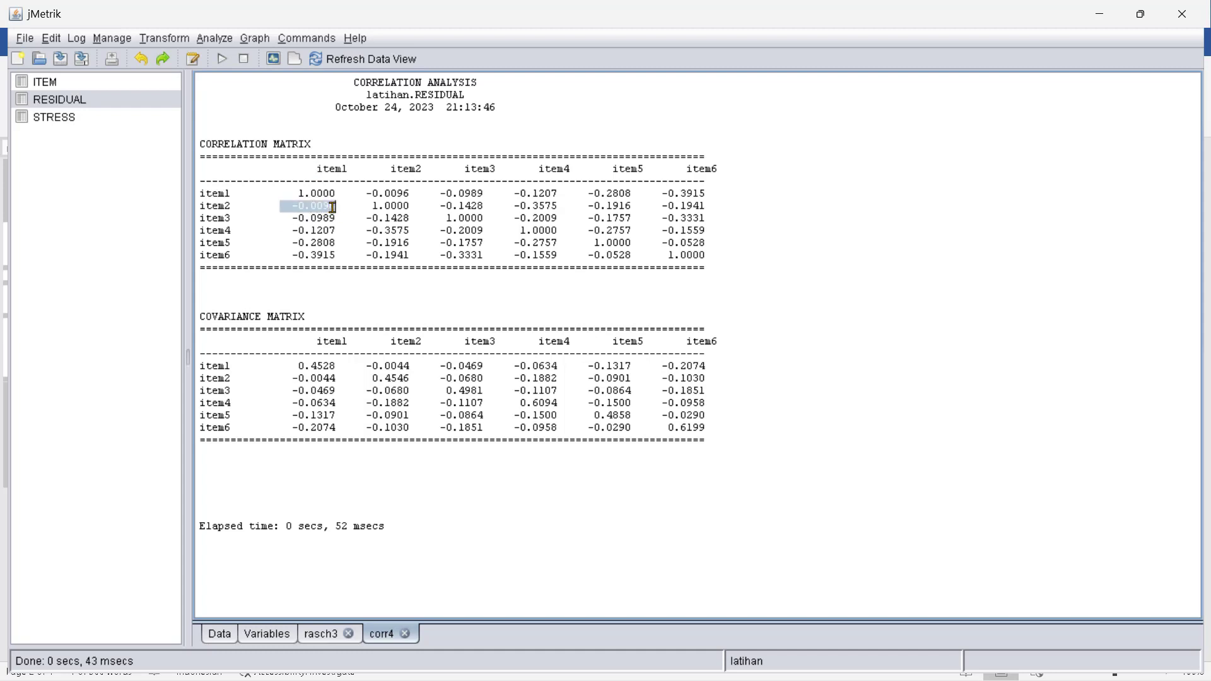
{"action": "left_click", "coordinate": [349, 208]}
{"action": "left_click_drag", "start_coordinate": [311, 170], "coordinate": [365, 169]}
{"action": "left_click_drag", "start_coordinate": [294, 205], "coordinate": [347, 207]}
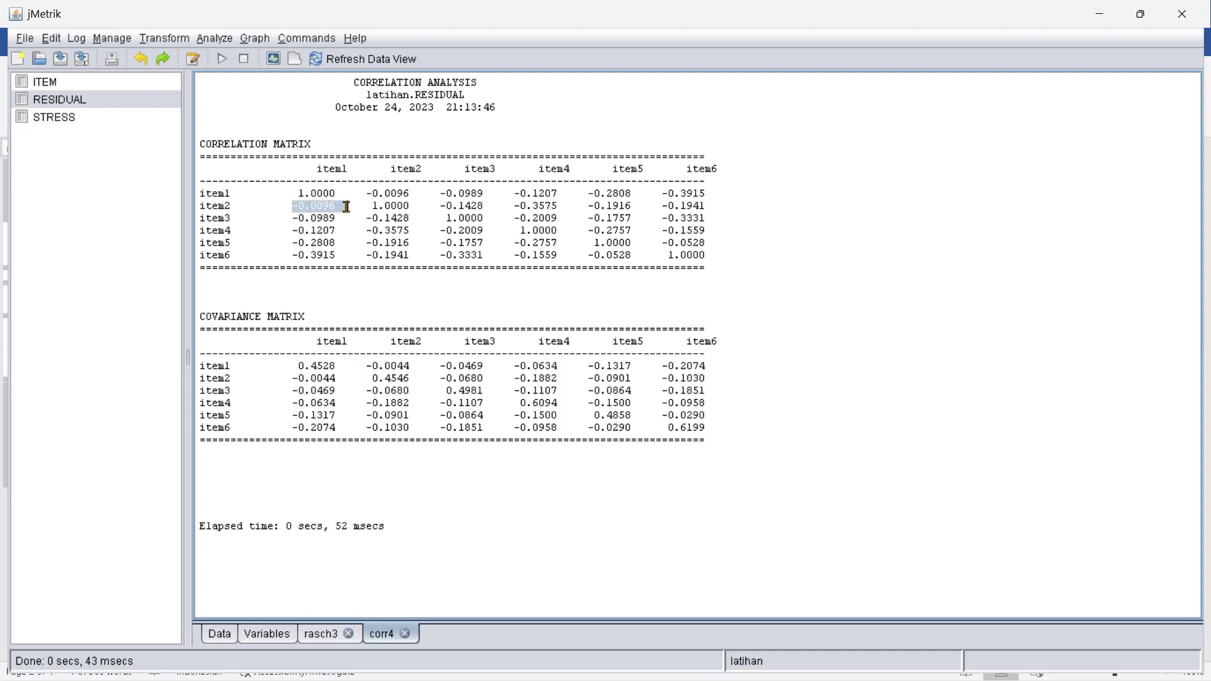
{"action": "left_click", "coordinate": [300, 218]}
{"action": "left_click_drag", "start_coordinate": [305, 231], "coordinate": [313, 244]}
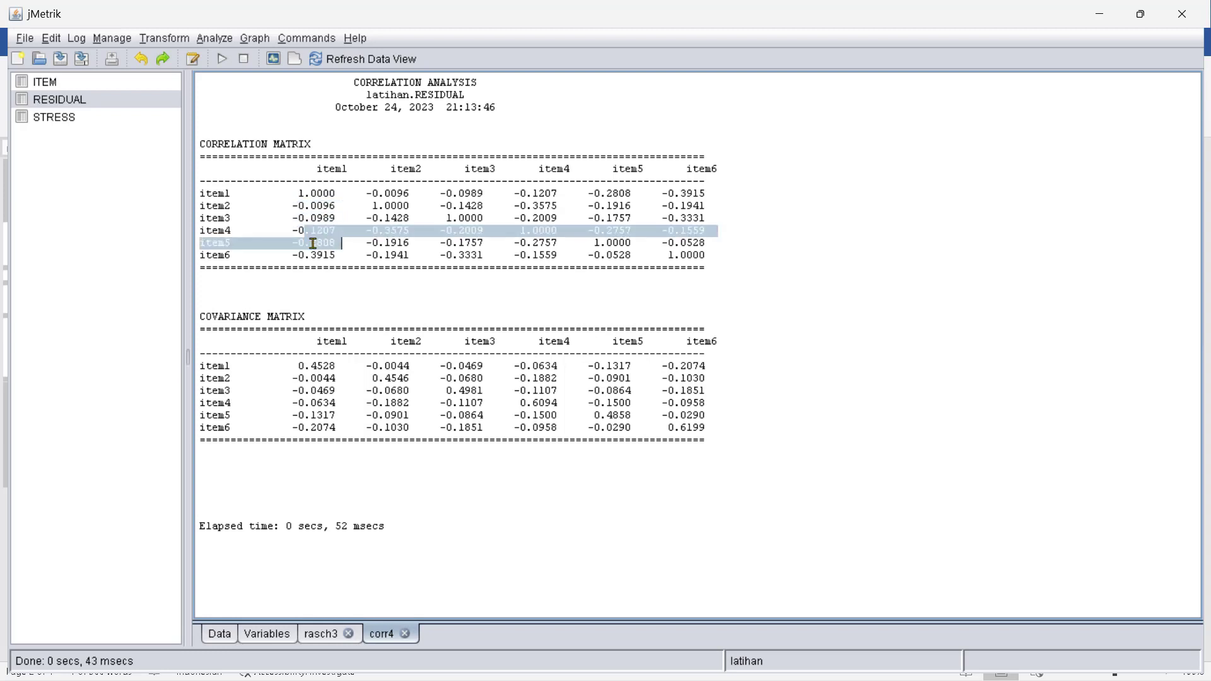
{"action": "left_click", "coordinate": [392, 250]}
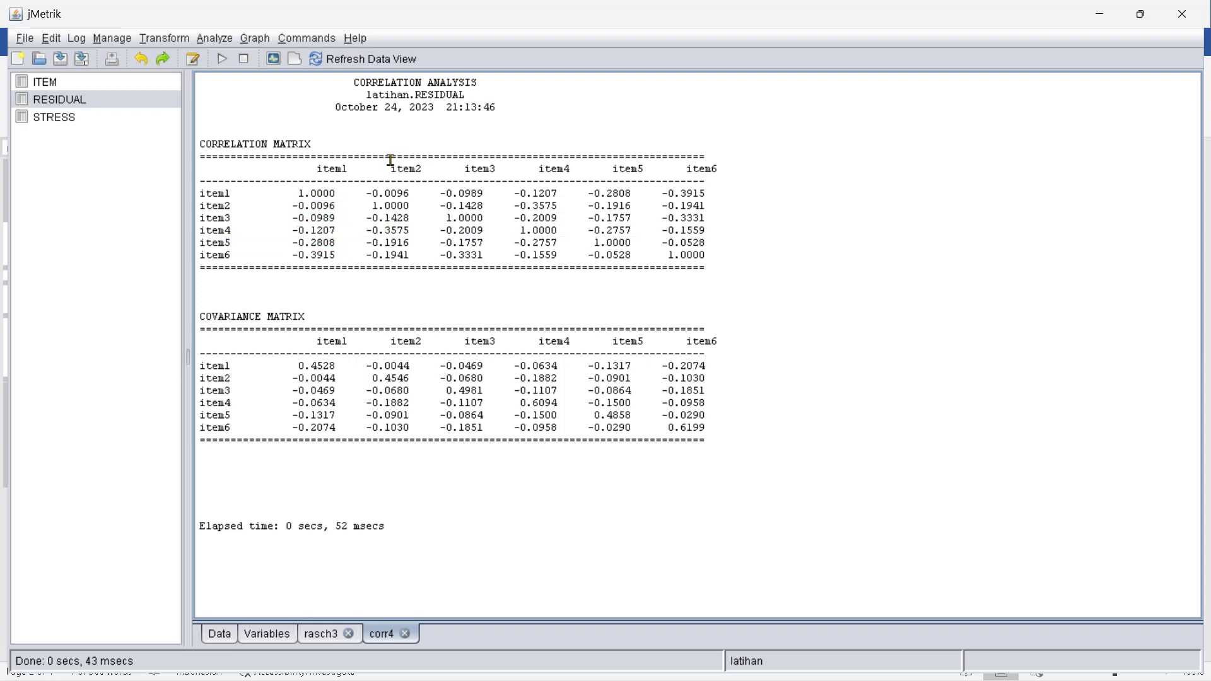
{"action": "left_click_drag", "start_coordinate": [384, 169], "coordinate": [428, 169]}
{"action": "left_click_drag", "start_coordinate": [361, 243], "coordinate": [481, 219]}
{"action": "left_click_drag", "start_coordinate": [539, 169], "coordinate": [723, 169]}
{"action": "left_click", "coordinate": [76, 118]}
{"action": "left_click", "coordinate": [74, 109]}
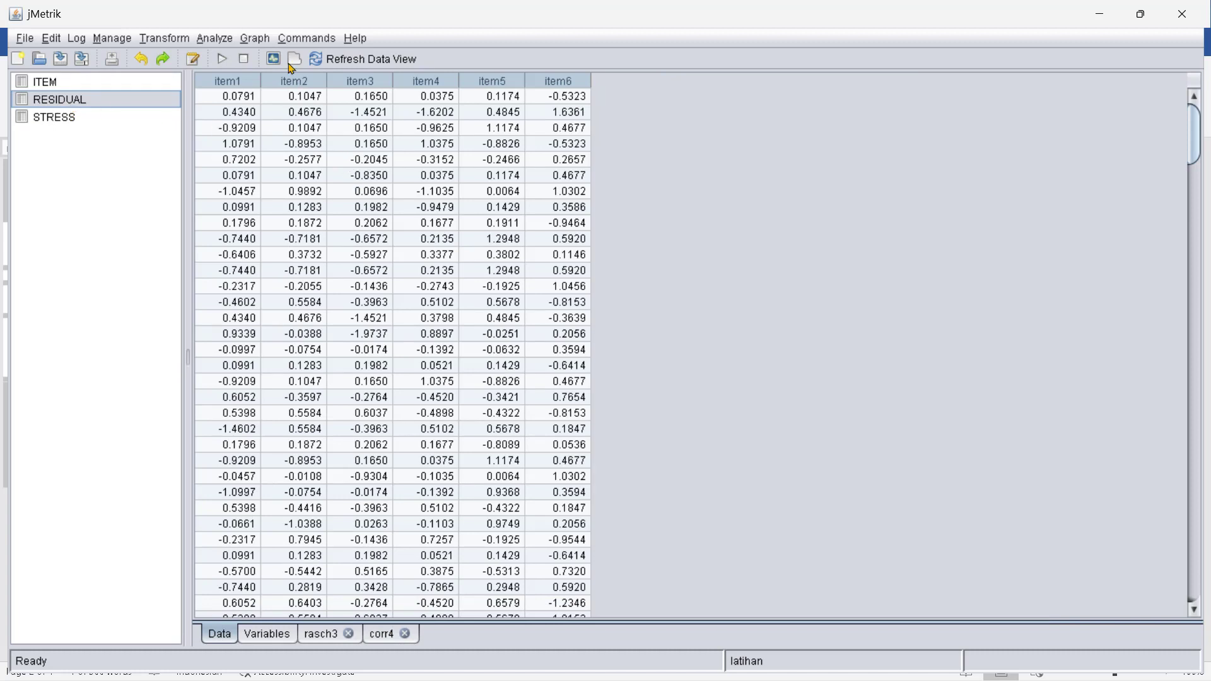
{"action": "left_click", "coordinate": [217, 40]}
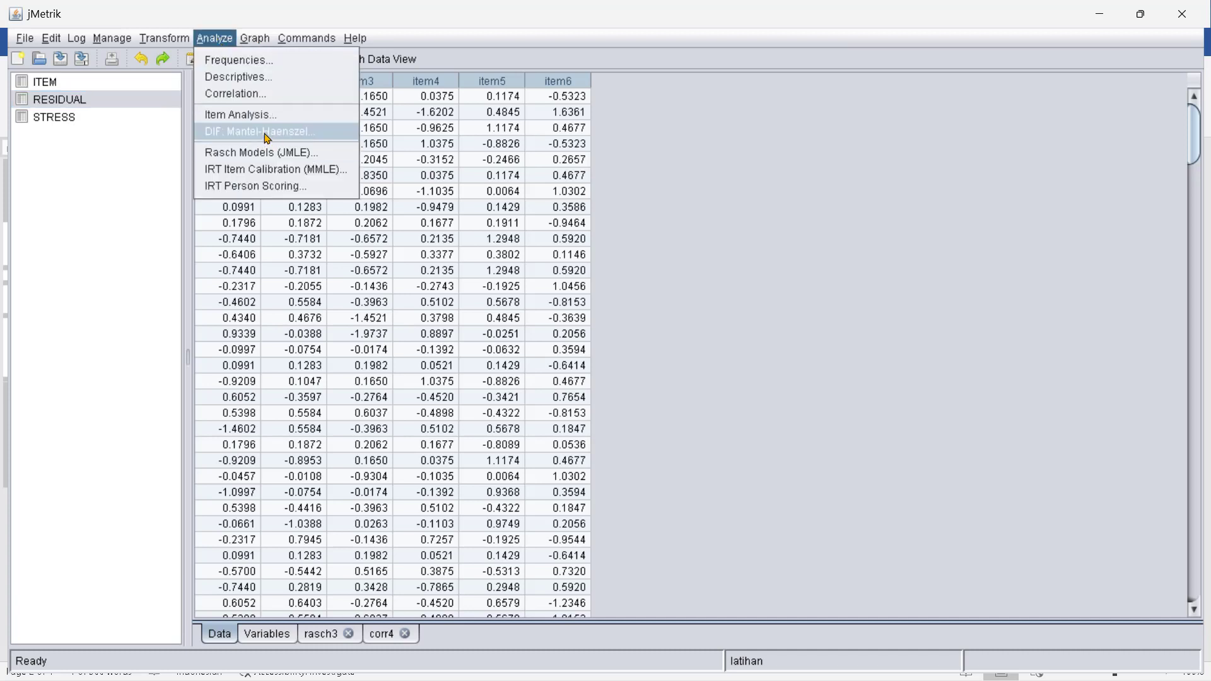
{"action": "left_click", "coordinate": [61, 84]}
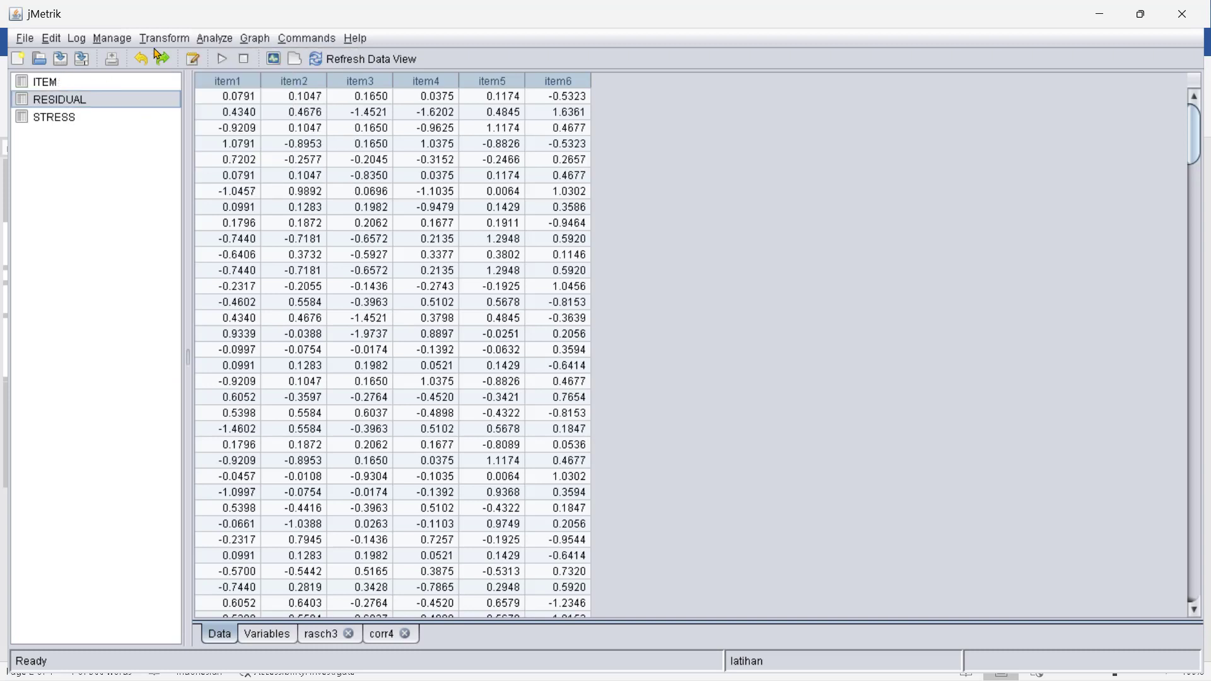
{"action": "left_click", "coordinate": [101, 81]}
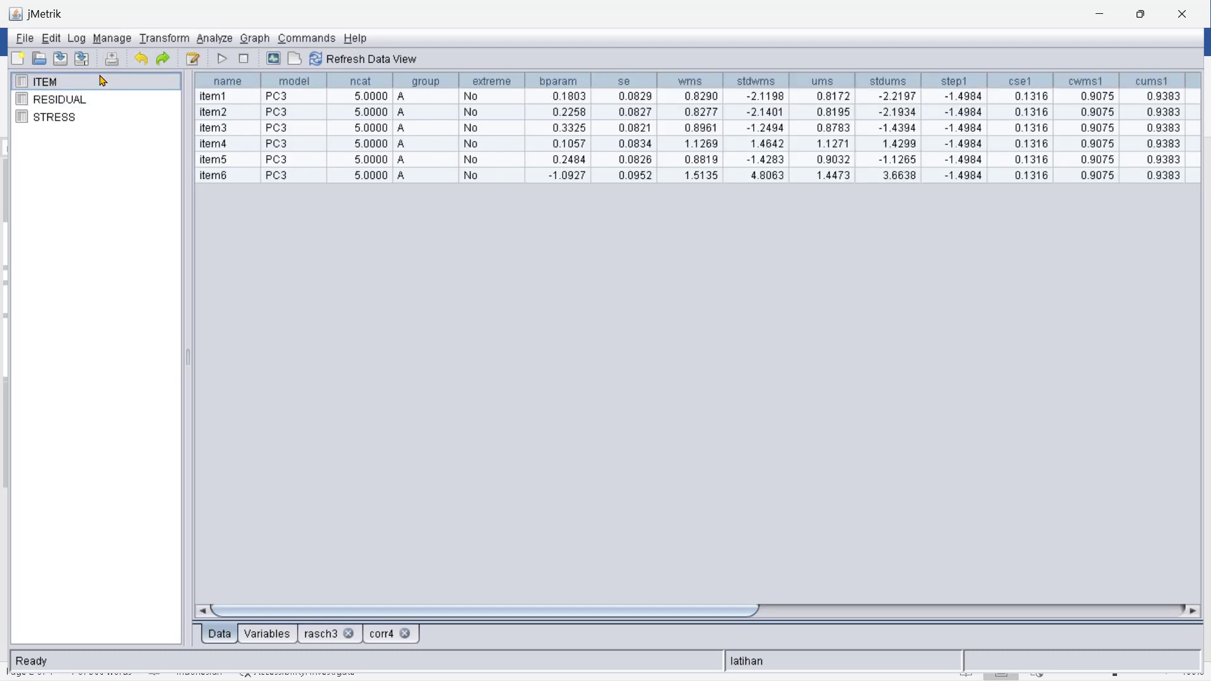
{"action": "left_click", "coordinate": [226, 47]}
{"action": "left_click", "coordinate": [259, 132]}
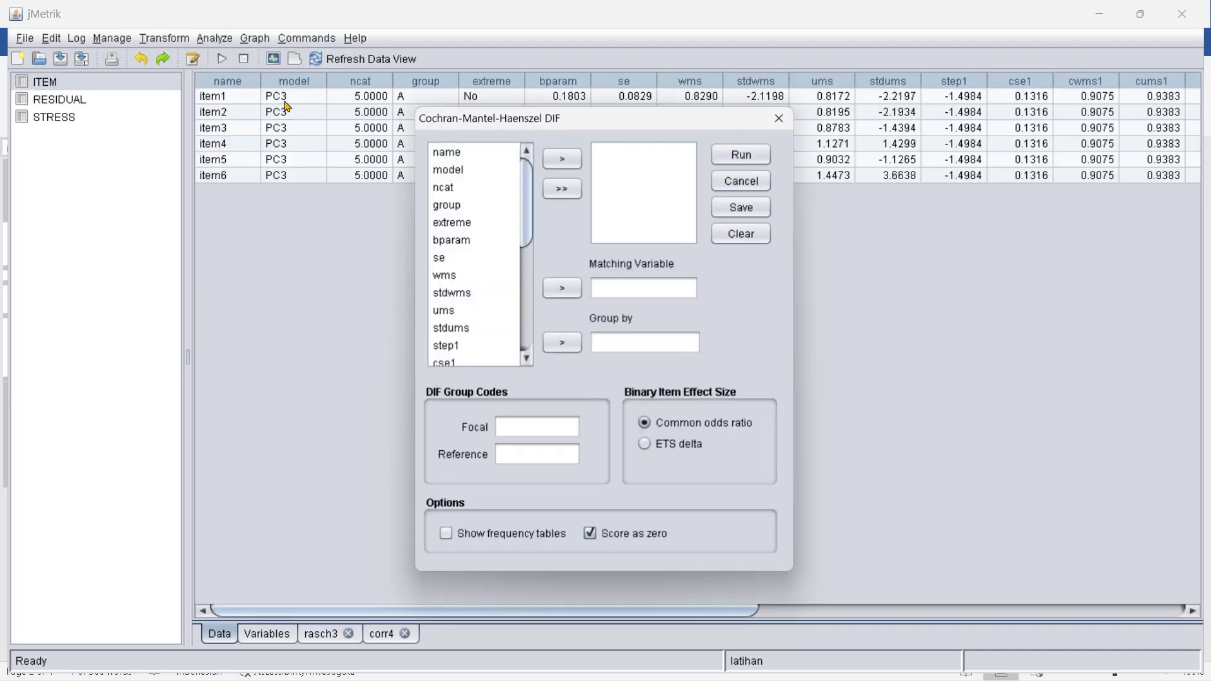
{"action": "scroll", "coordinate": [514, 246], "scroll_direction": "down", "scroll_amount": 3}
{"action": "scroll", "coordinate": [514, 246], "scroll_direction": "up", "scroll_amount": 3}
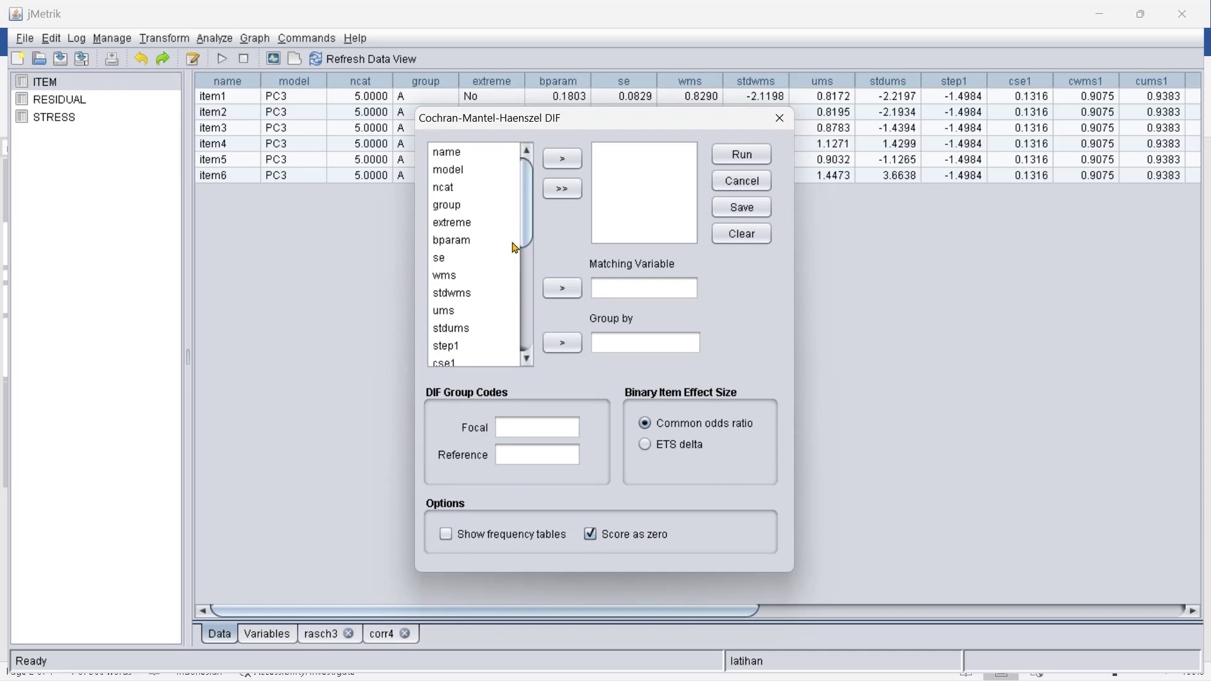
{"action": "scroll", "coordinate": [529, 267], "scroll_direction": "down", "scroll_amount": 5}
{"action": "scroll", "coordinate": [527, 270], "scroll_direction": "up", "scroll_amount": 5}
{"action": "left_click", "coordinate": [779, 118]}
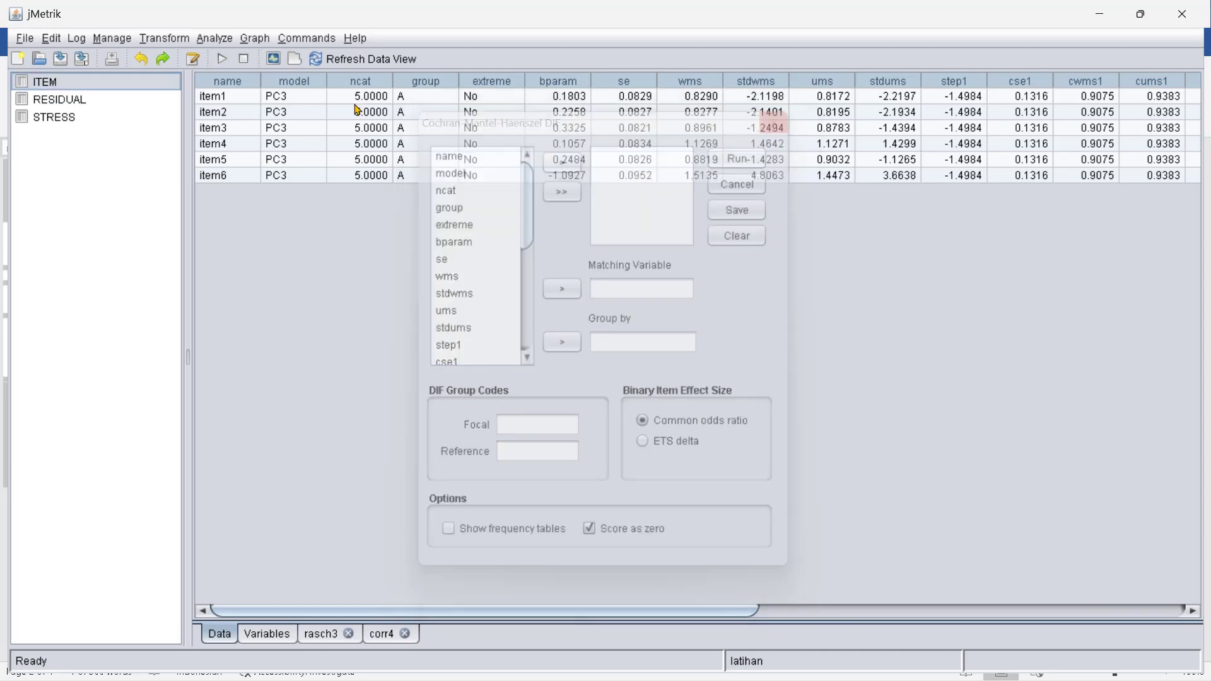
Open the STRESS table and look over the Mantel-Haenszel DIF settings available for its variables.
{"action": "left_click", "coordinate": [76, 115]}
{"action": "left_click", "coordinate": [214, 38]}
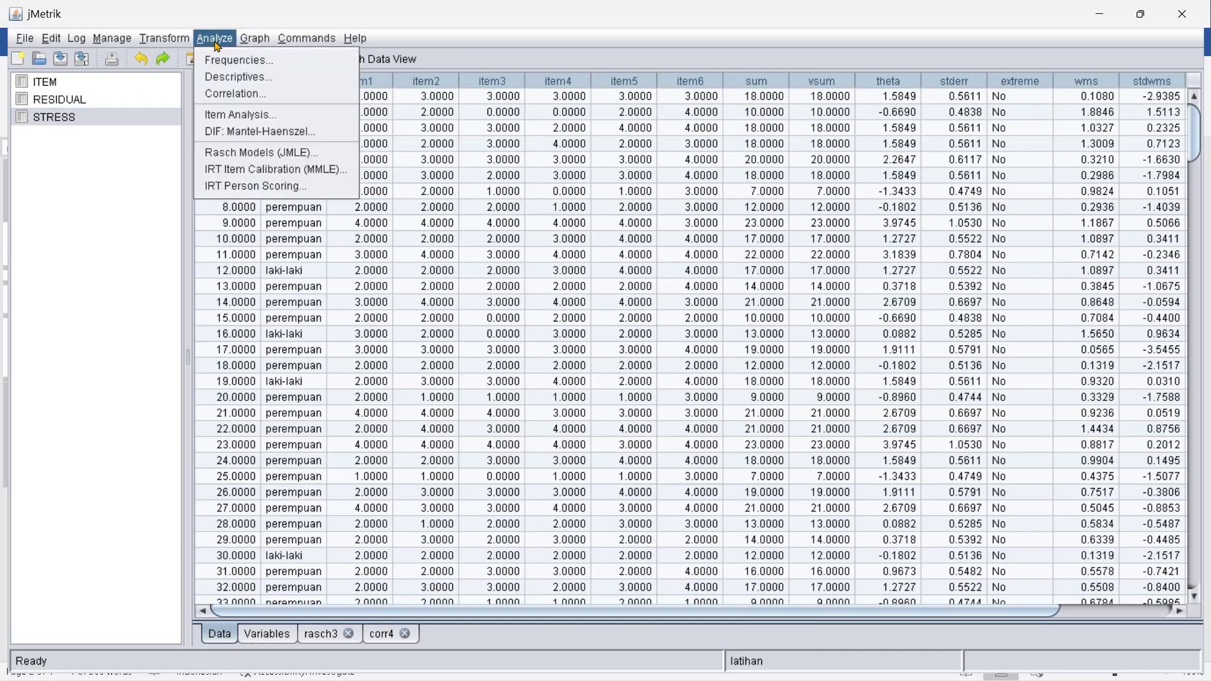
{"action": "left_click", "coordinate": [223, 136]}
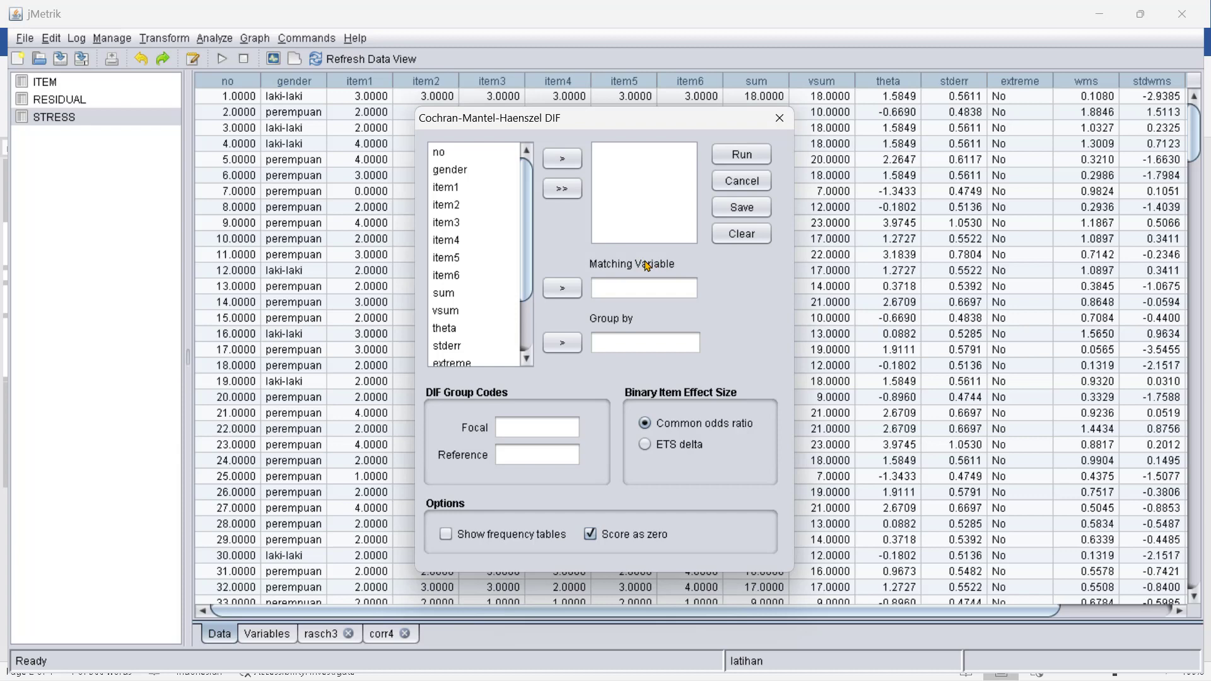
{"action": "left_click", "coordinate": [776, 122]}
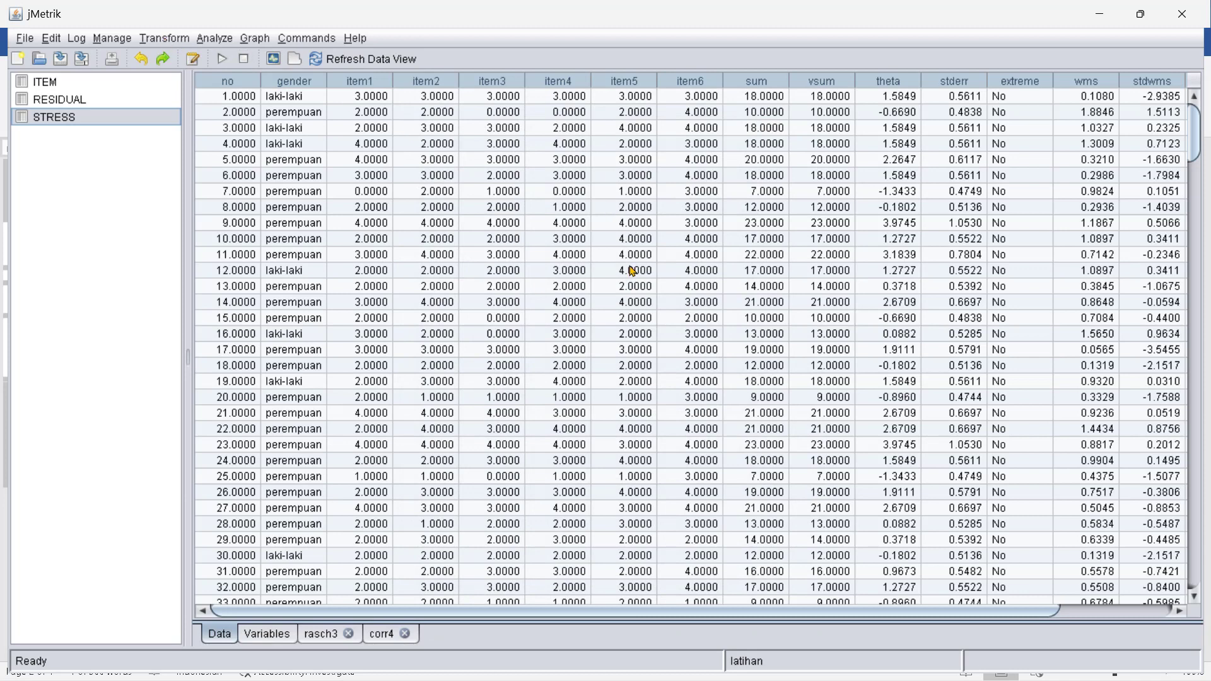
Start a Test Scaling for the STRESS table and include all six items, item1 through item6.
{"action": "left_click", "coordinate": [166, 39]}
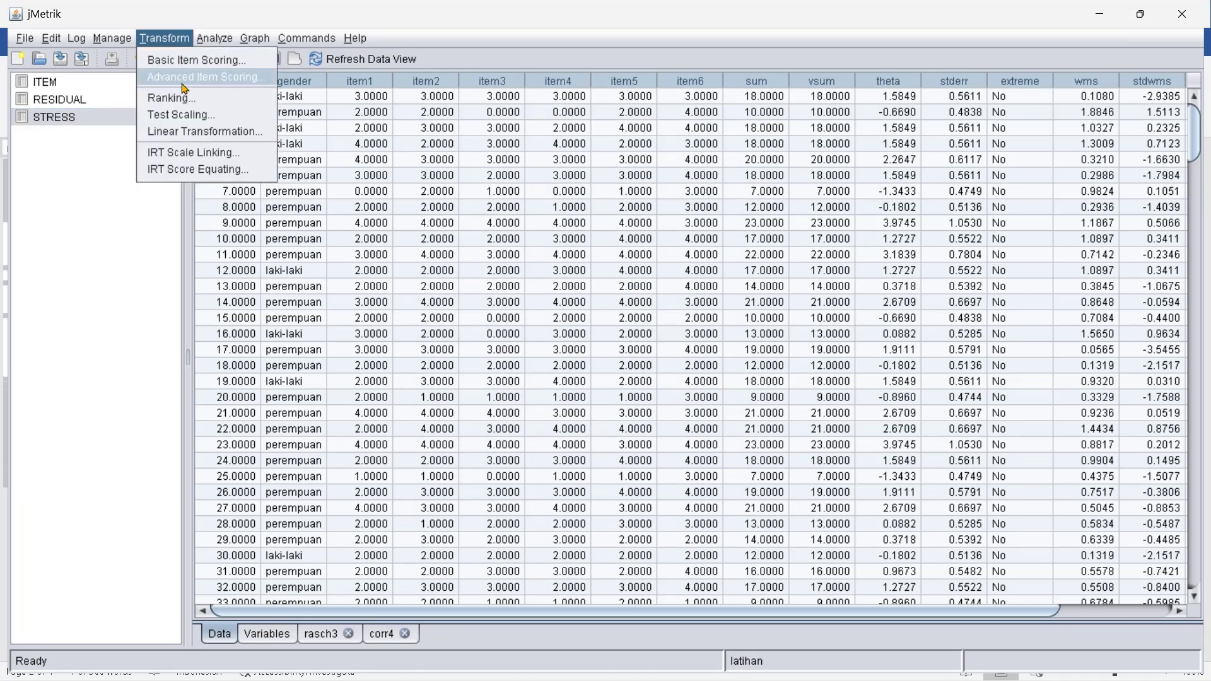
{"action": "left_click", "coordinate": [190, 117]}
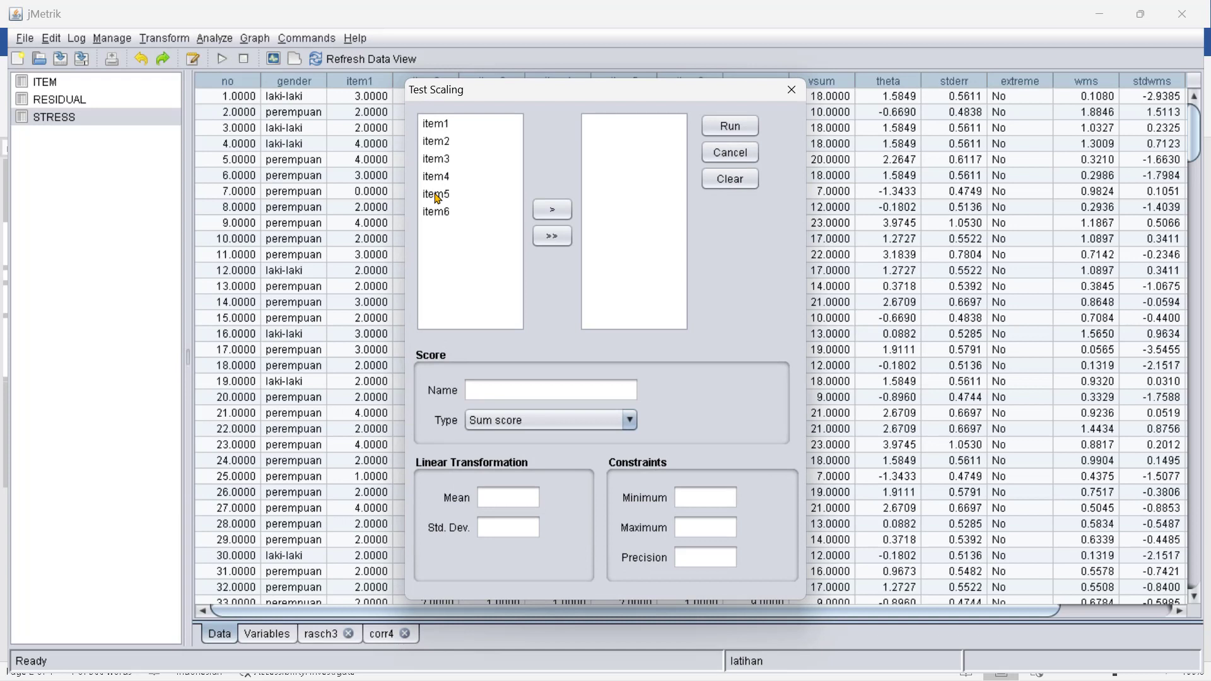
{"action": "left_click", "coordinate": [441, 125]}
{"action": "key", "text": "ctrl+a"}
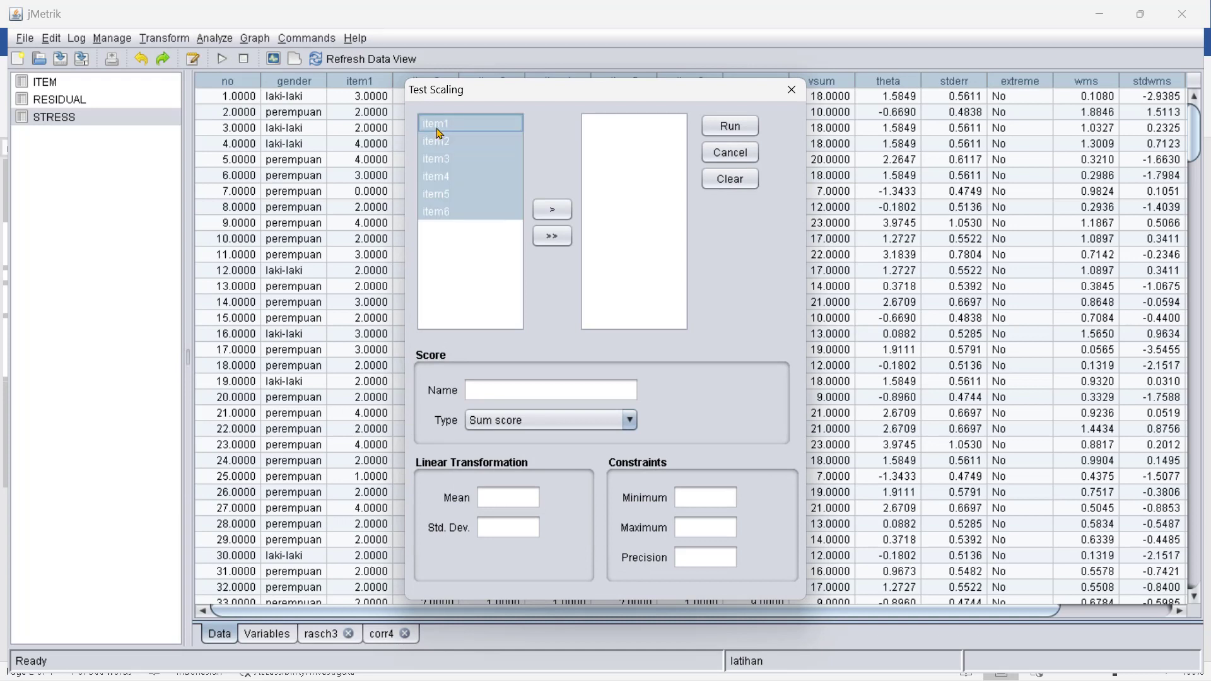
{"action": "left_click", "coordinate": [553, 212]}
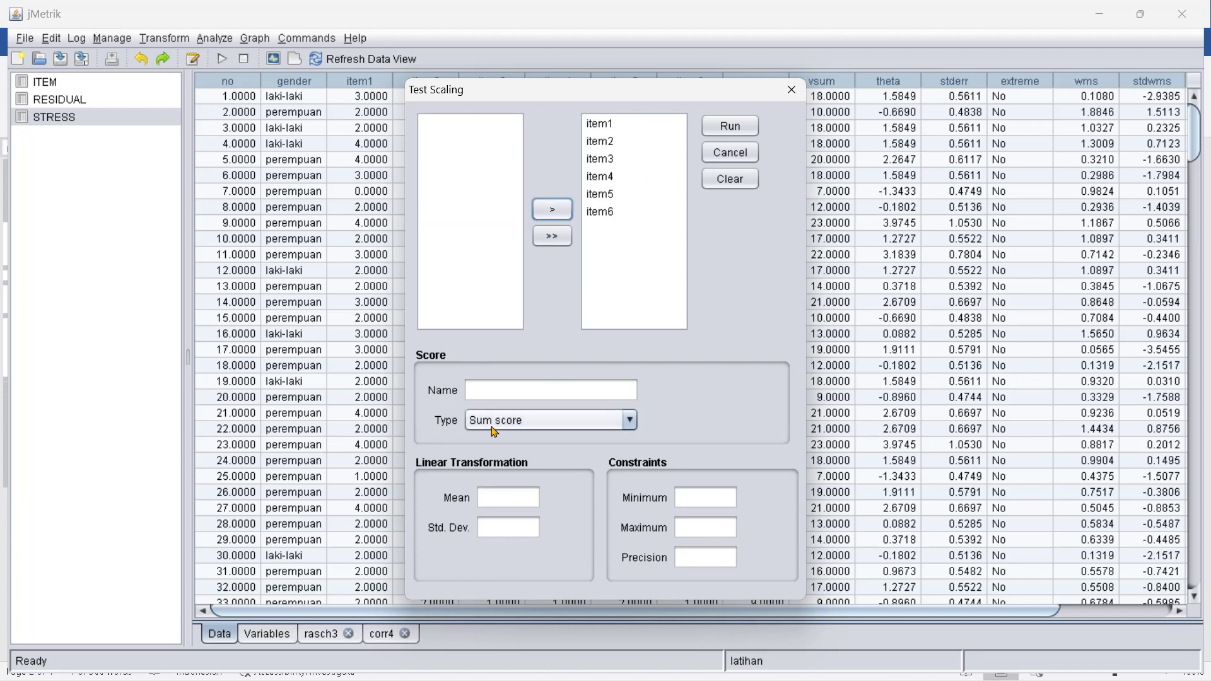
Name the scaled score total, keep Sum score as its type, and run the test scaling.
{"action": "left_click", "coordinate": [482, 393]}
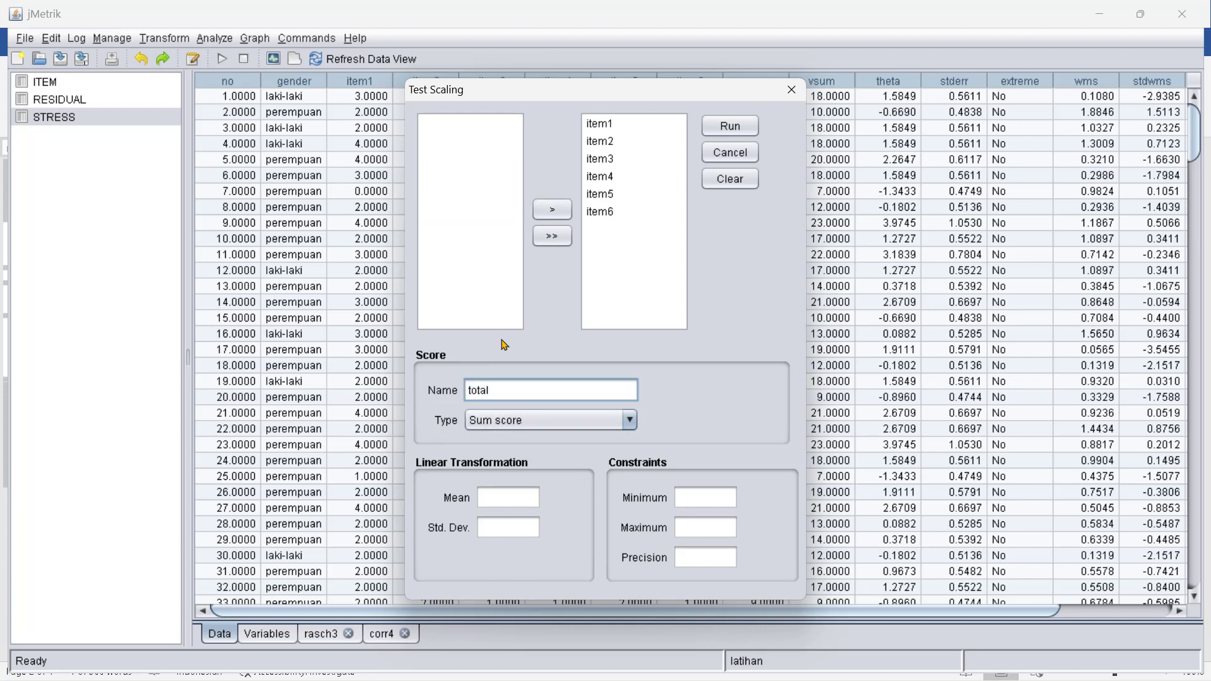
{"action": "left_click", "coordinate": [632, 421]}
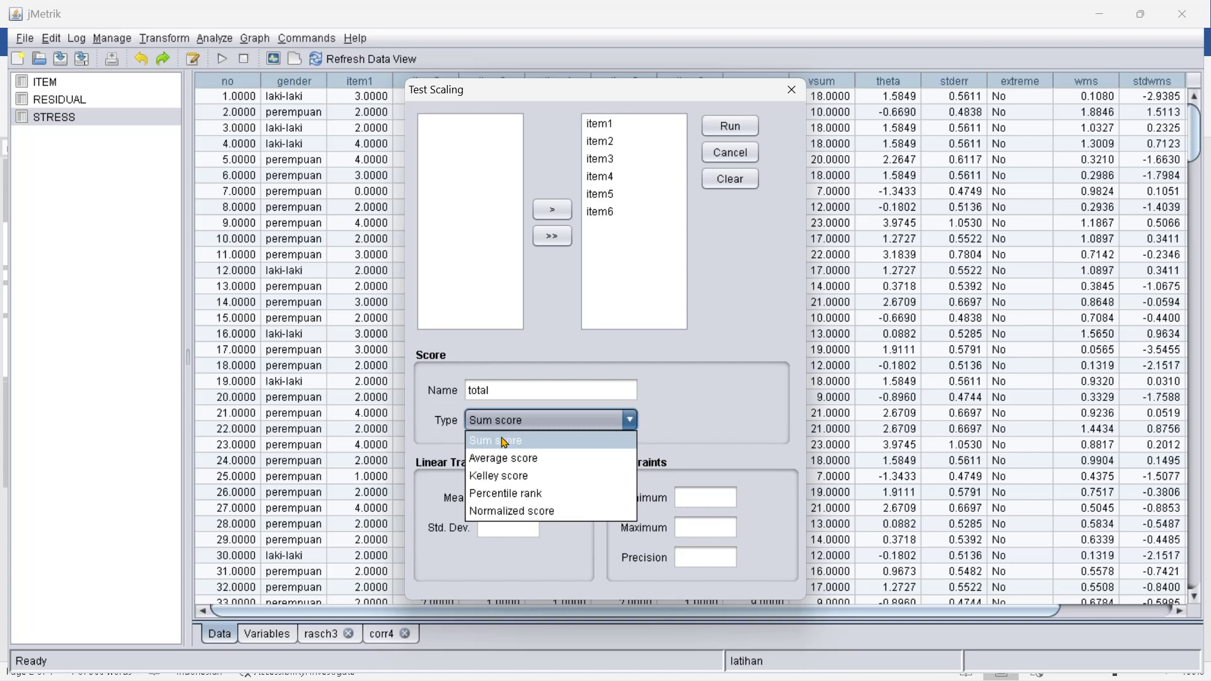
{"action": "left_click", "coordinate": [504, 441]}
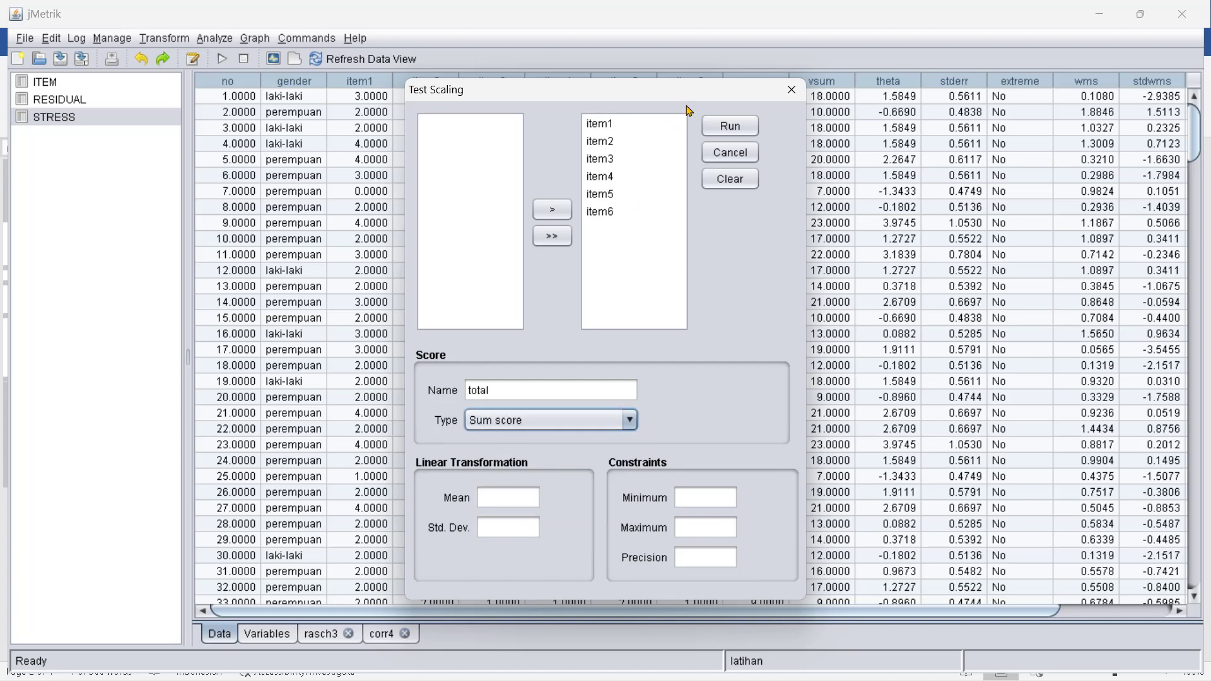
{"action": "left_click", "coordinate": [748, 127]}
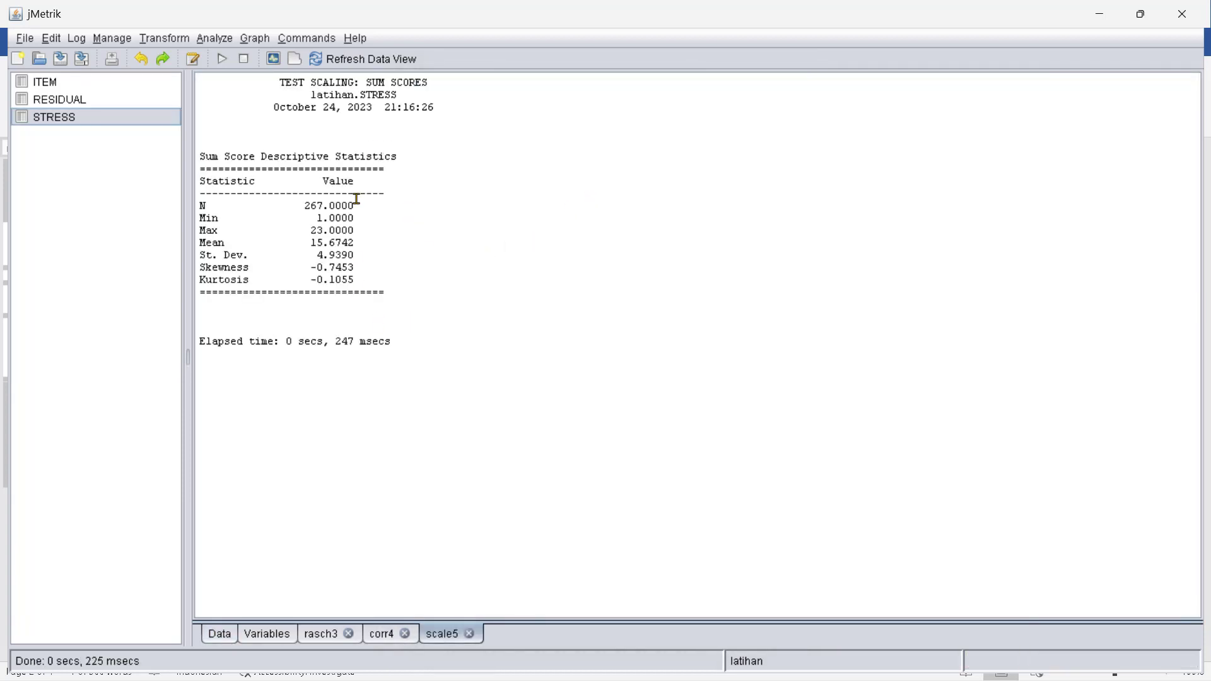
Start a Cochran-Mantel-Haenszel DIF analysis on the STRESS table and include item1 through item6.
{"action": "left_click", "coordinate": [215, 39]}
{"action": "left_click", "coordinate": [239, 132]}
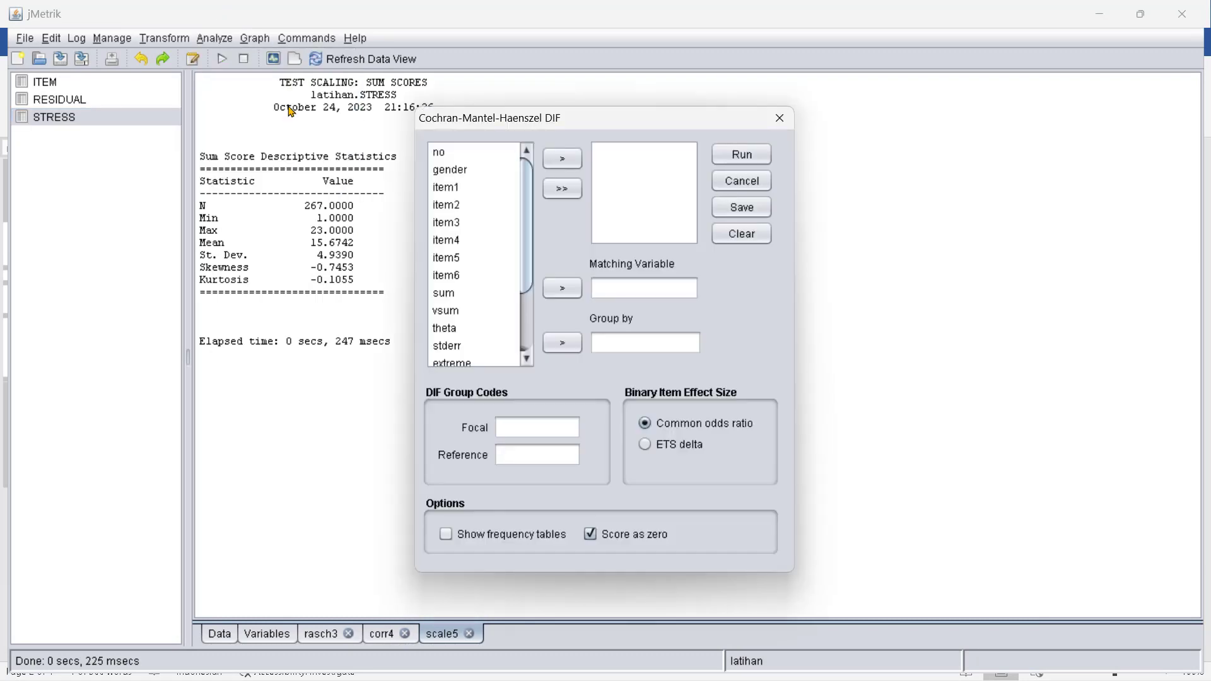
{"action": "left_click", "coordinate": [459, 191]}
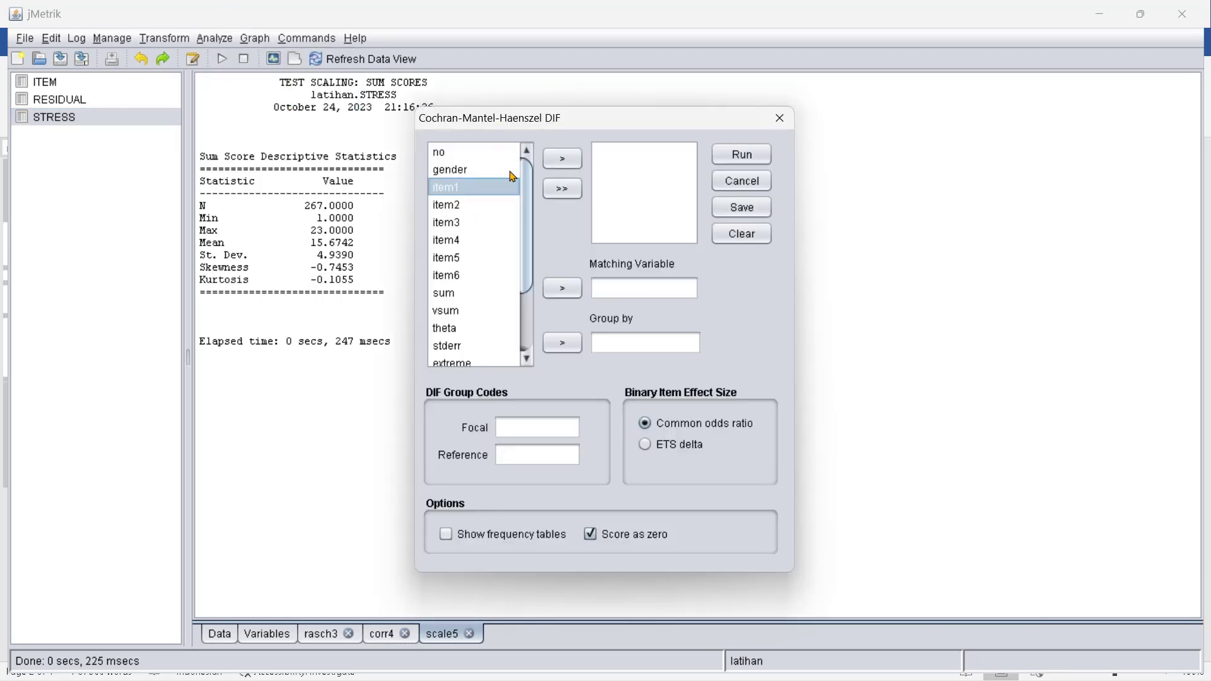
{"action": "left_click", "coordinate": [463, 276], "text": "shift"}
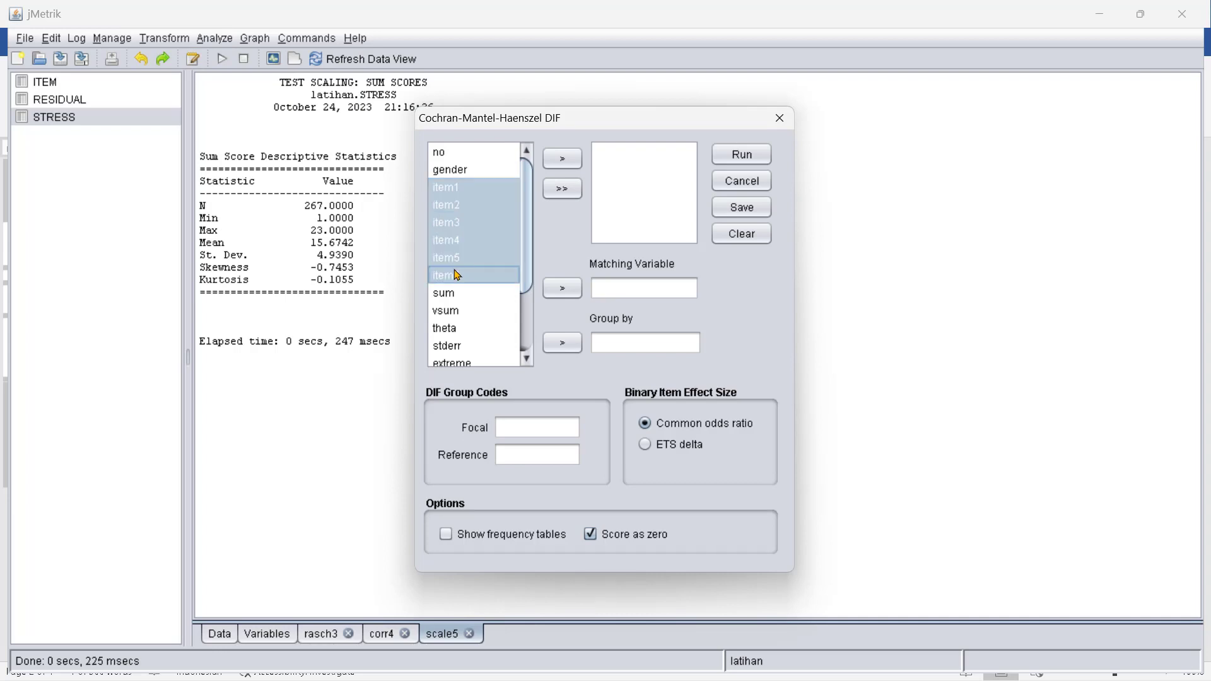
{"action": "left_click", "coordinate": [563, 159]}
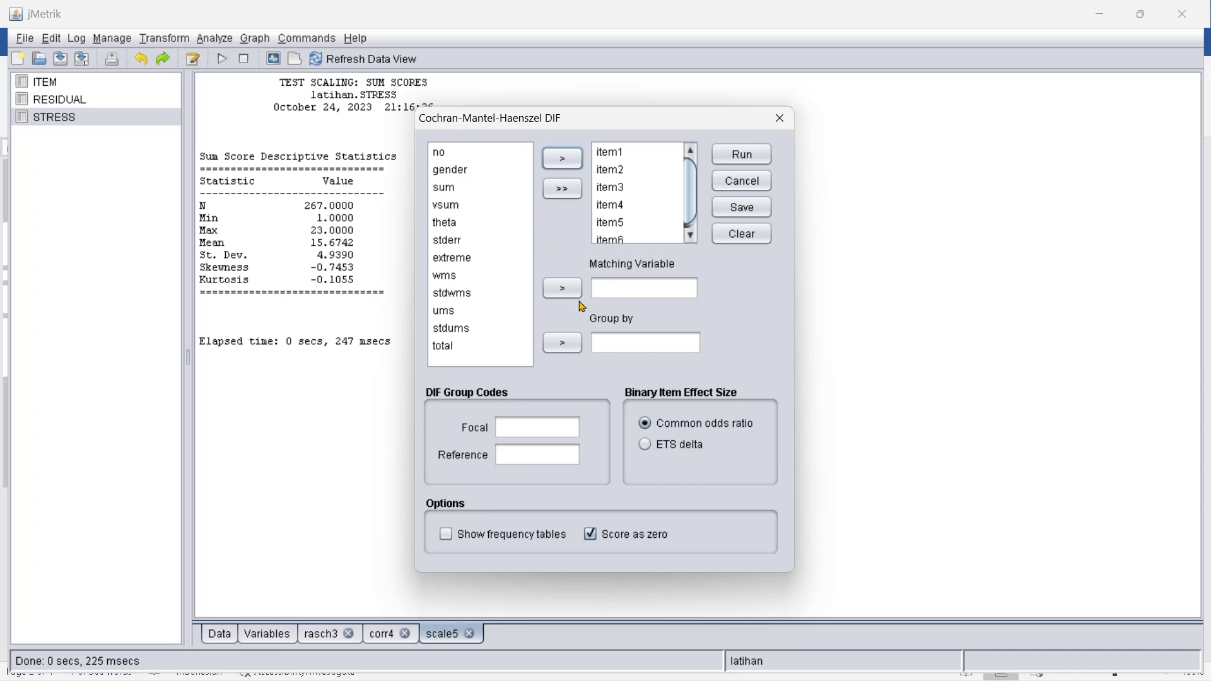
Set total as the matching variable and gender as the grouping variable for the DIF analysis.
{"action": "left_click", "coordinate": [453, 347]}
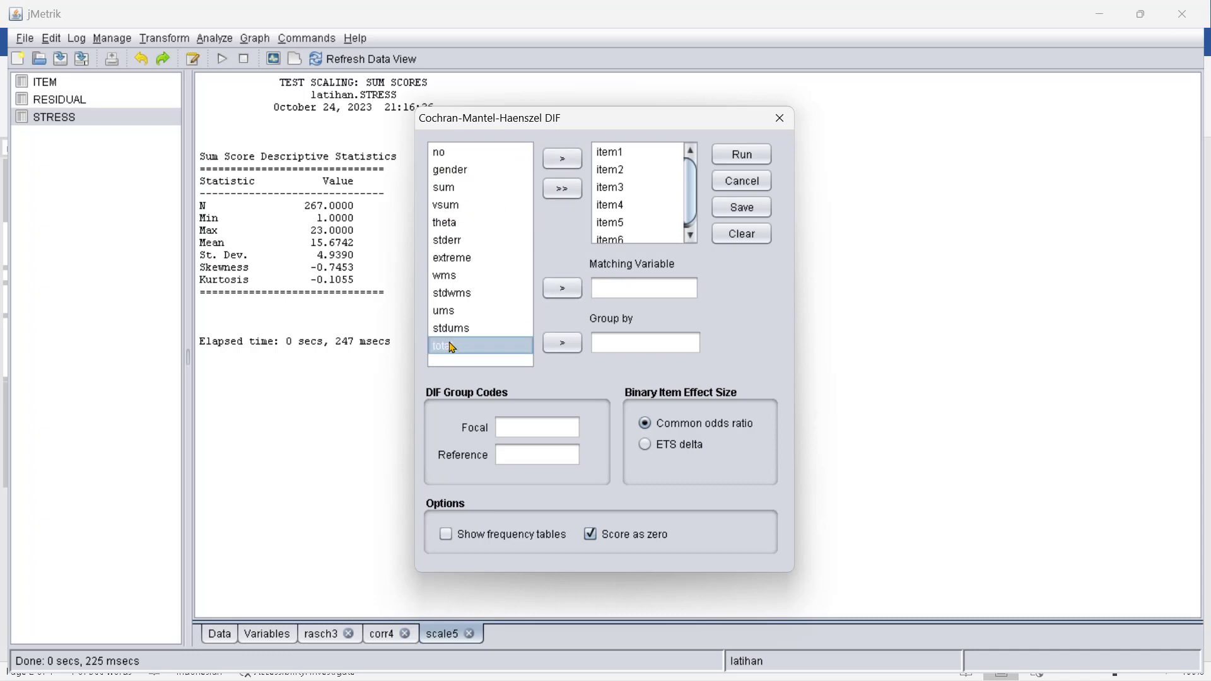
{"action": "left_click", "coordinate": [561, 289]}
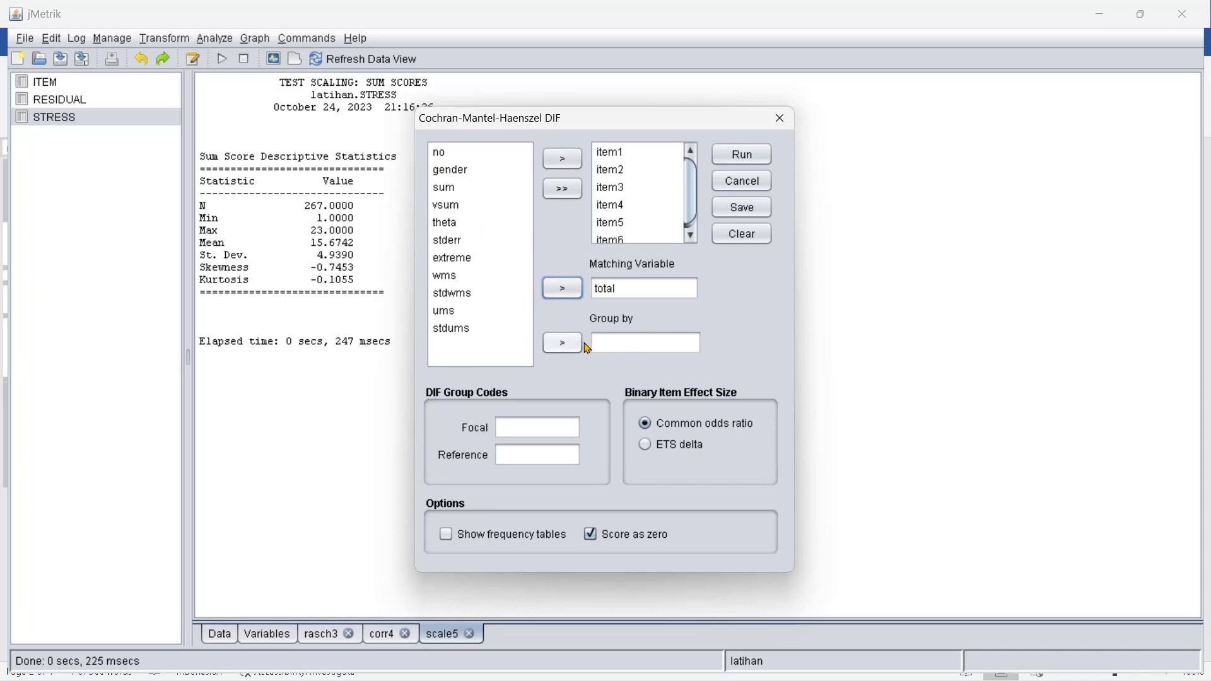
{"action": "left_click", "coordinate": [449, 180]}
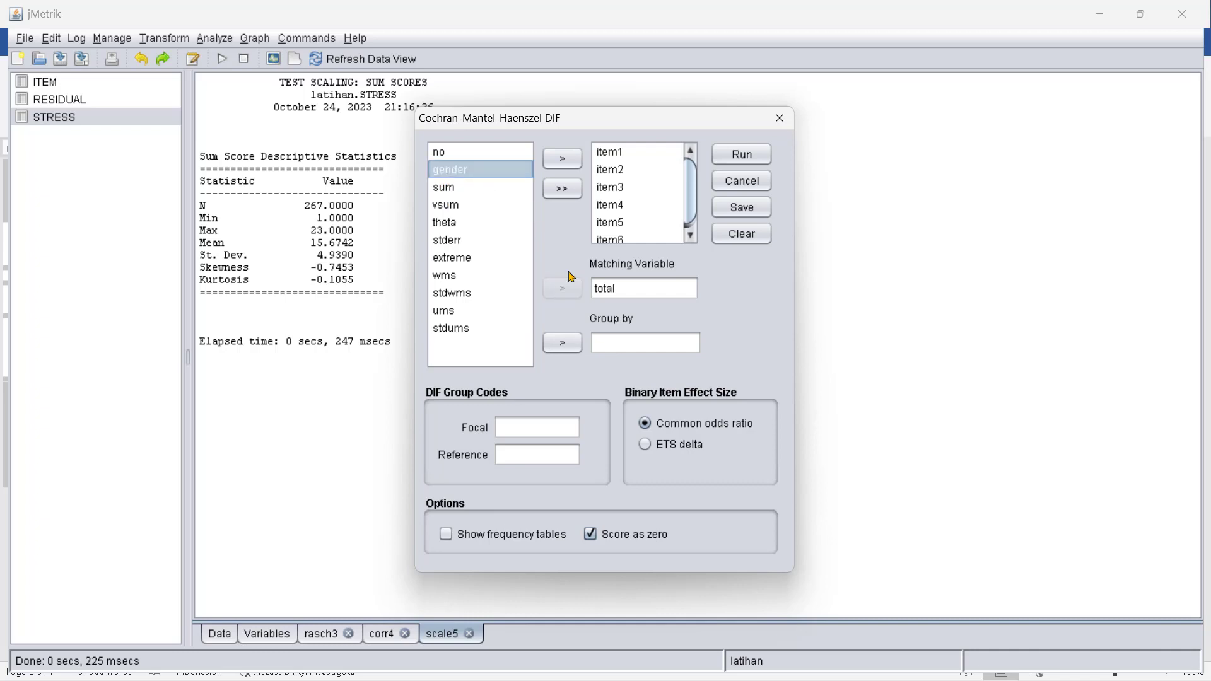
{"action": "left_click", "coordinate": [569, 350]}
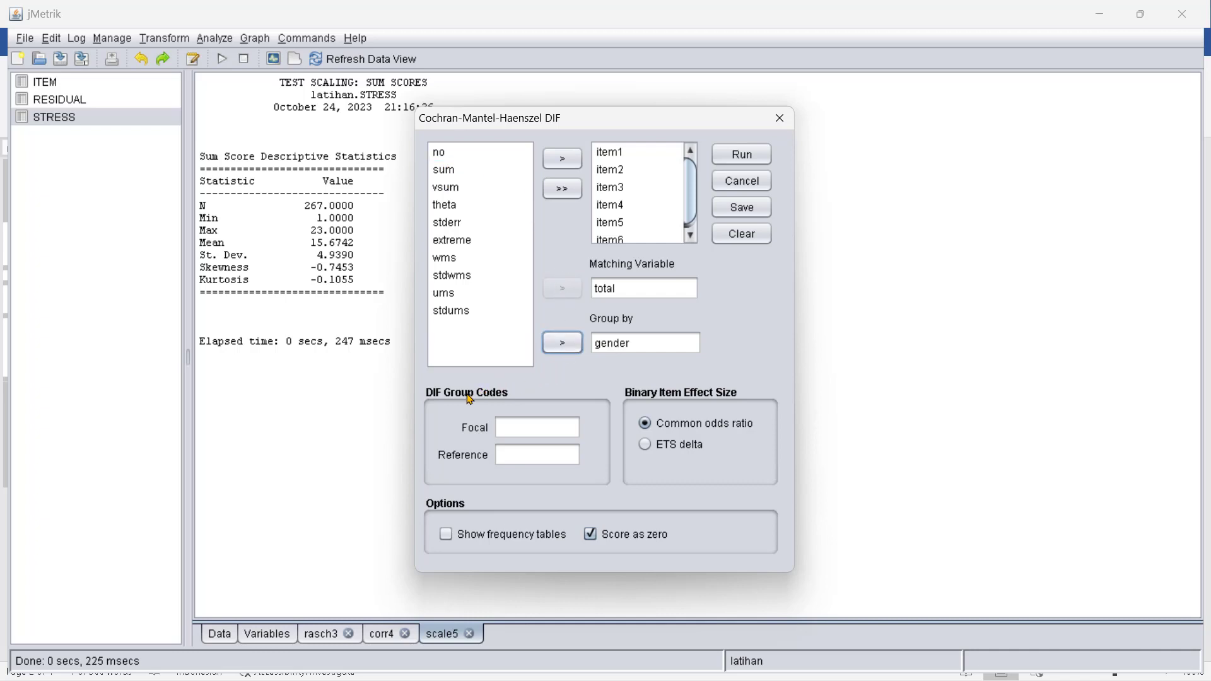
{"action": "left_click", "coordinate": [516, 424]}
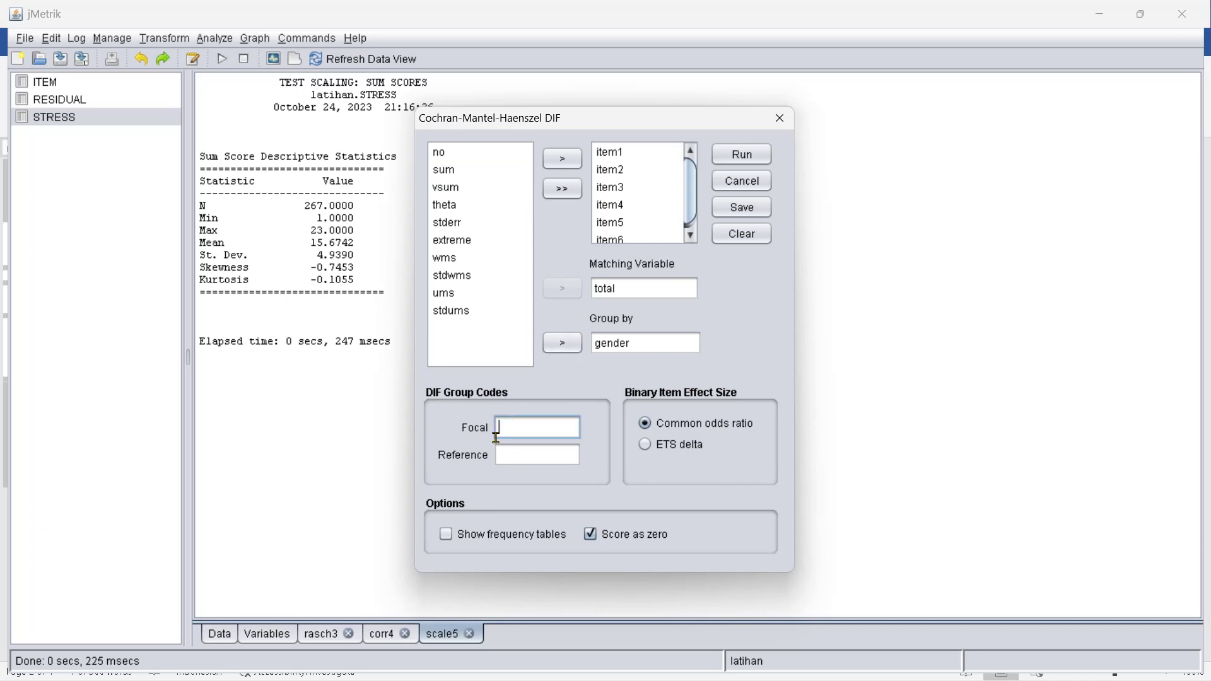
{"action": "left_click", "coordinate": [514, 456]}
{"action": "left_click", "coordinate": [513, 426]}
{"action": "left_click", "coordinate": [512, 454]}
{"action": "left_click", "coordinate": [508, 427]}
{"action": "left_click", "coordinate": [508, 454]}
{"action": "left_click", "coordinate": [508, 427]}
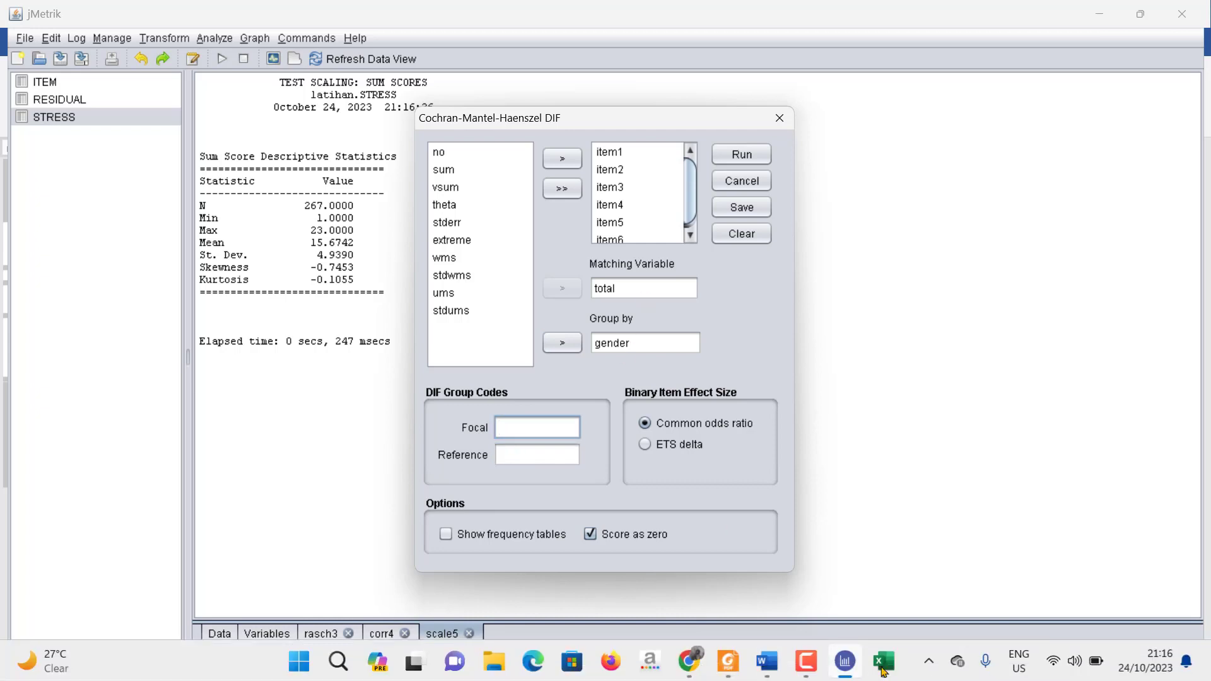
Switch to the stress 2 workbook in Excel and widen the gender column so its codes can be read in full.
{"action": "left_click", "coordinate": [884, 668]}
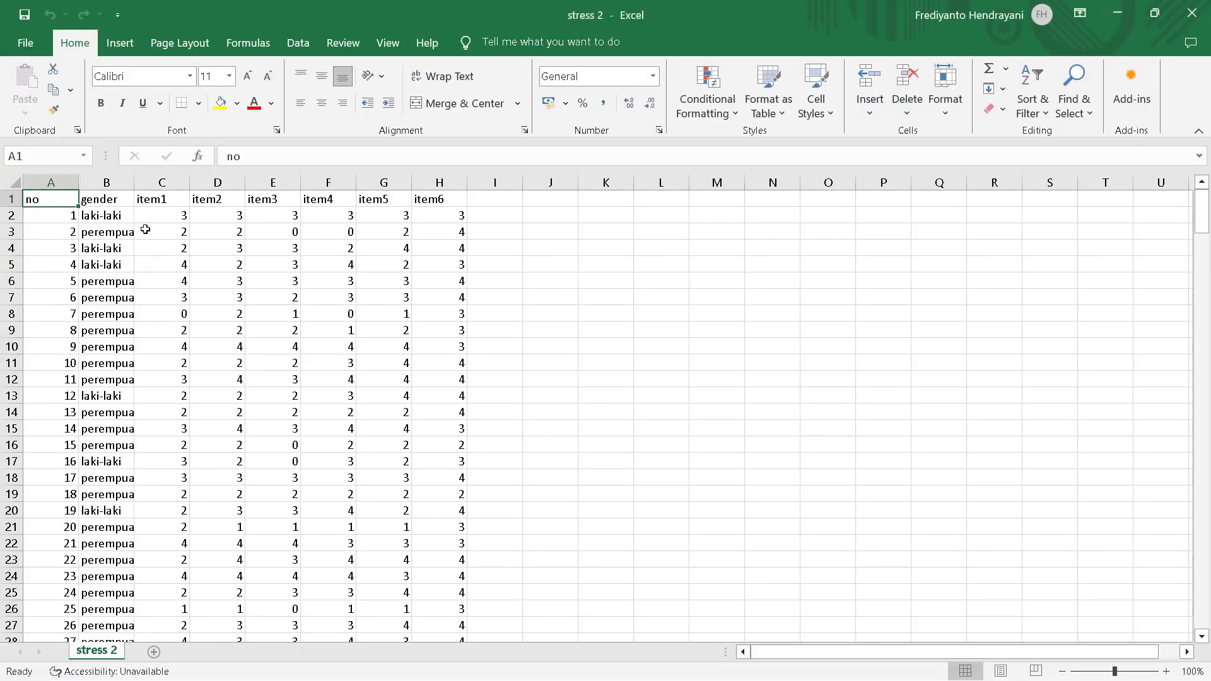
{"action": "scroll", "coordinate": [141, 321], "scroll_direction": "down", "scroll_amount": 2}
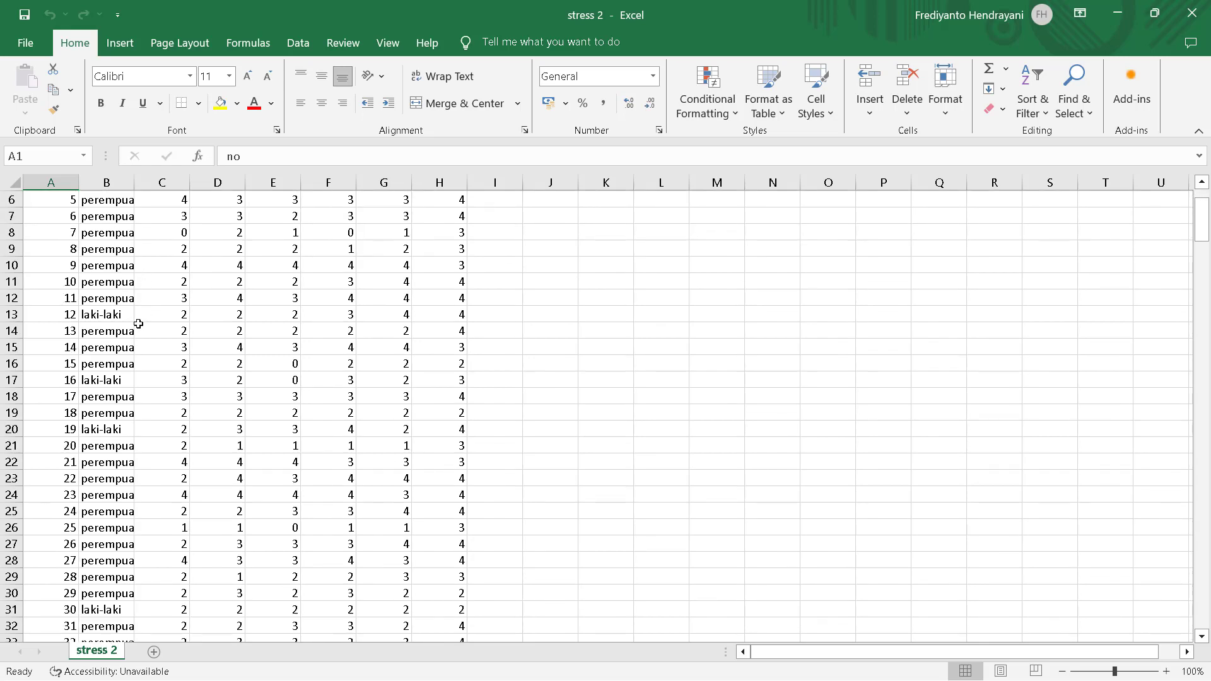
{"action": "scroll", "coordinate": [135, 319], "scroll_direction": "up", "scroll_amount": 2}
{"action": "left_click_drag", "start_coordinate": [136, 179], "coordinate": [160, 180]}
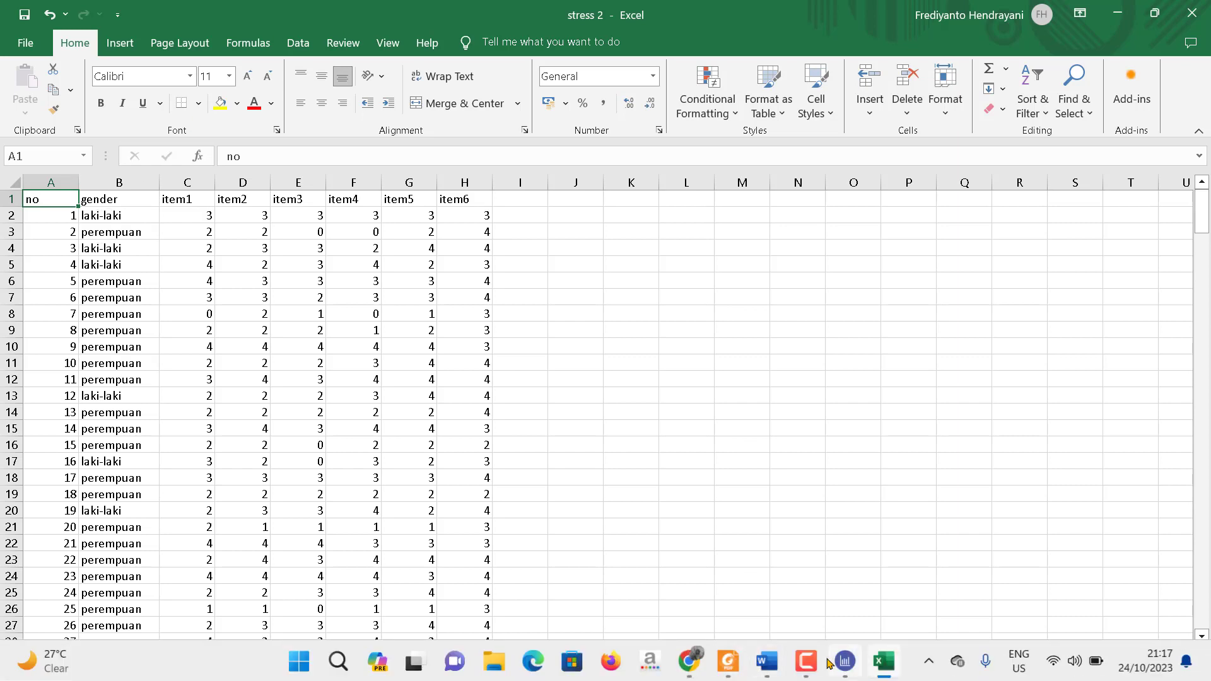
Return to the DIF settings in jMetrik and enter perempuan as the focal group code.
{"action": "left_click", "coordinate": [843, 661]}
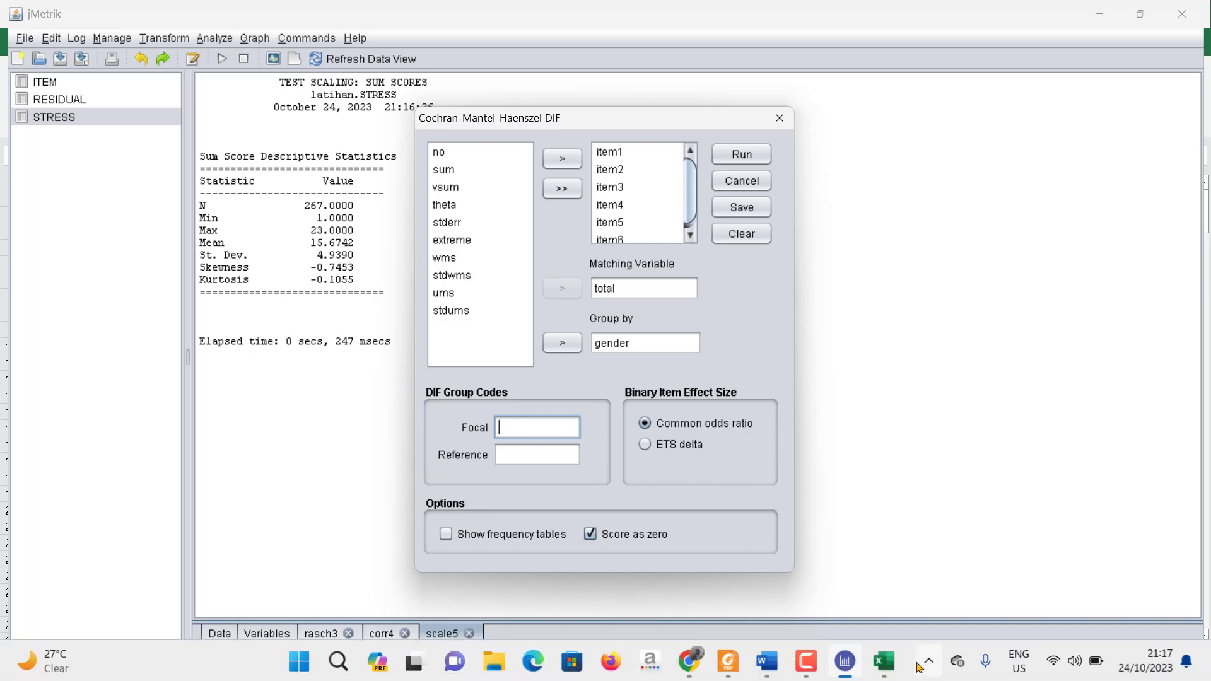
{"action": "left_click", "coordinate": [885, 662]}
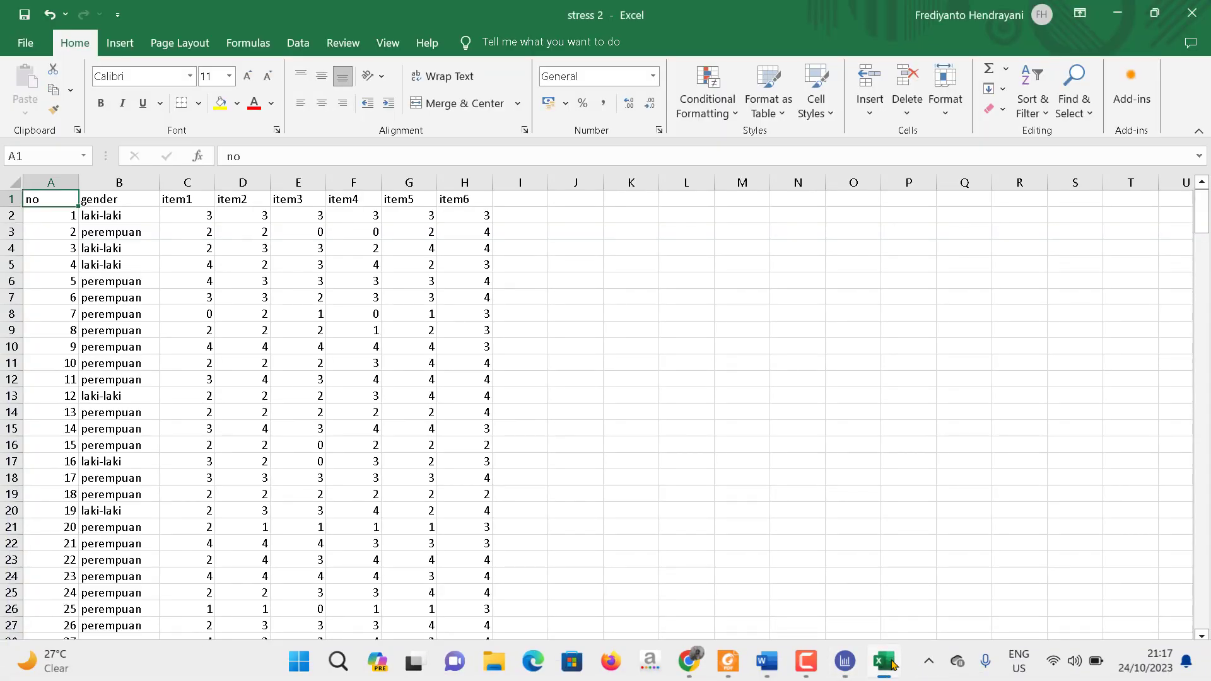
{"action": "left_click", "coordinate": [884, 662]}
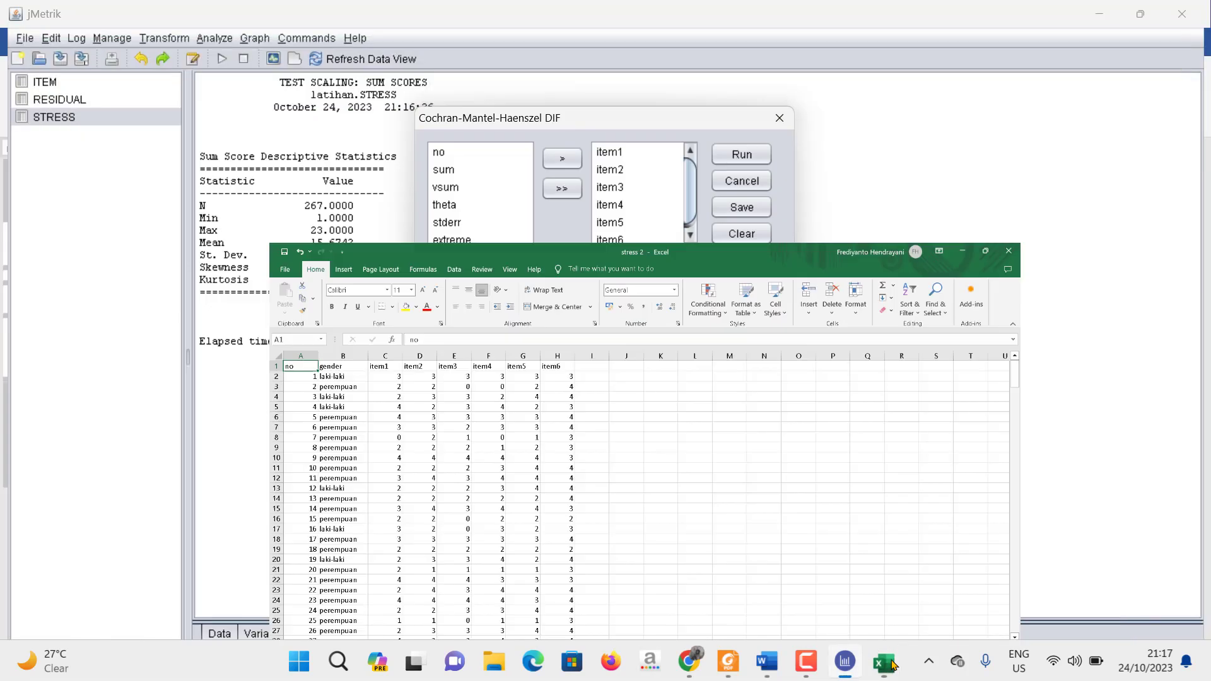
{"action": "left_click", "coordinate": [509, 427]}
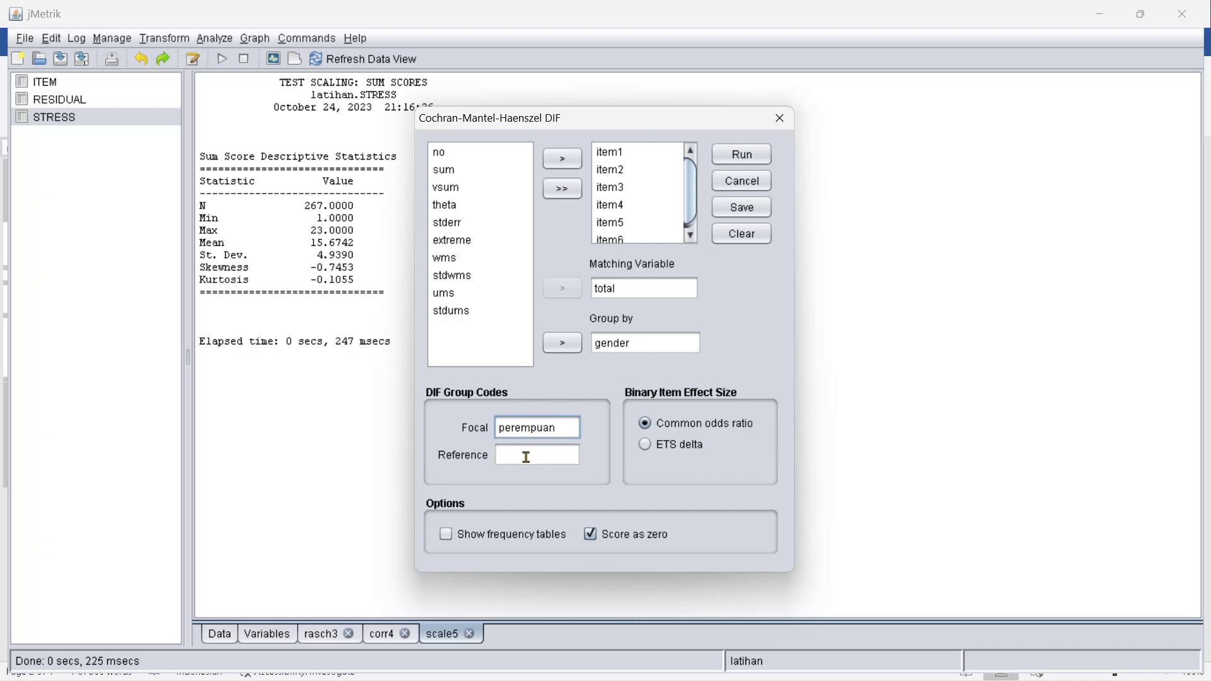
Check the spelling of the gender codes in the Excel workbook and enter laki-laki as the reference group code in jMetrik.
{"action": "left_click", "coordinate": [883, 671]}
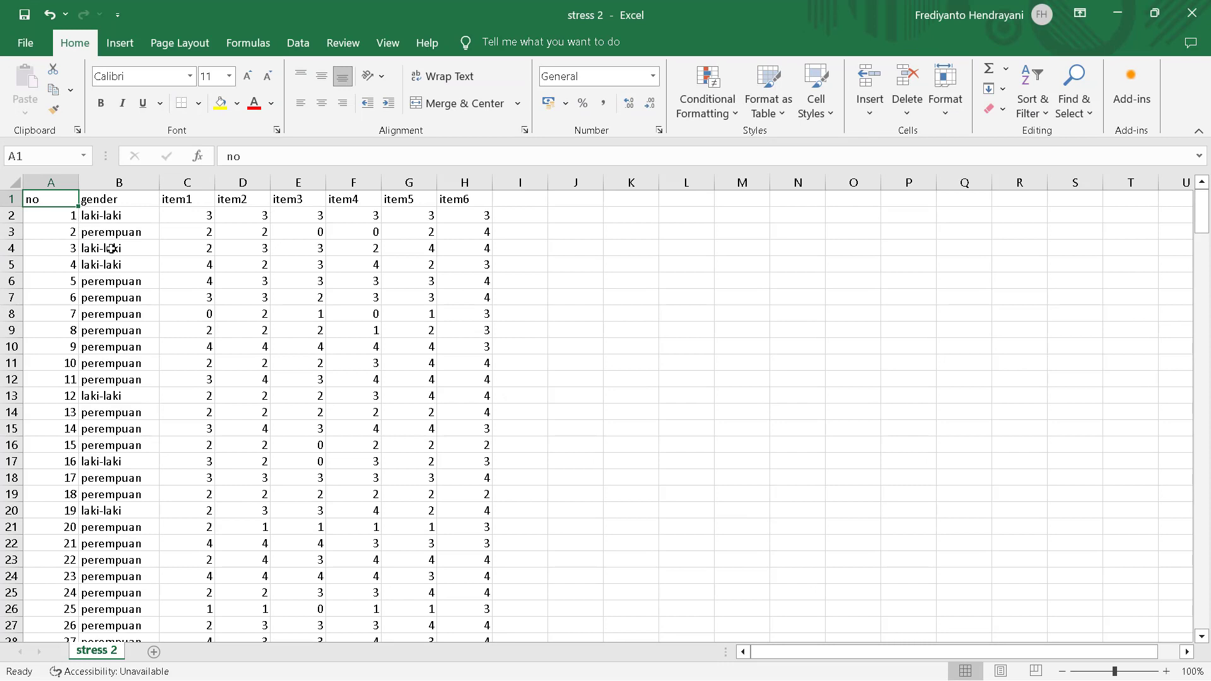
{"action": "left_click", "coordinate": [99, 232]}
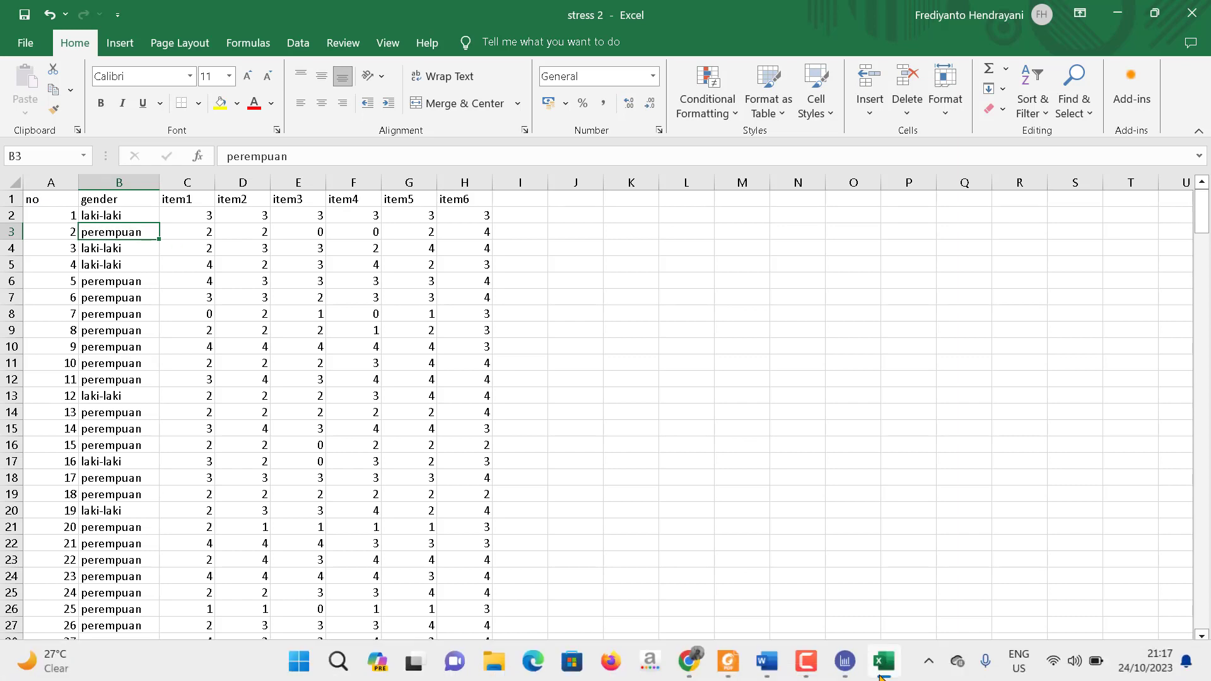
{"action": "left_click", "coordinate": [864, 671]}
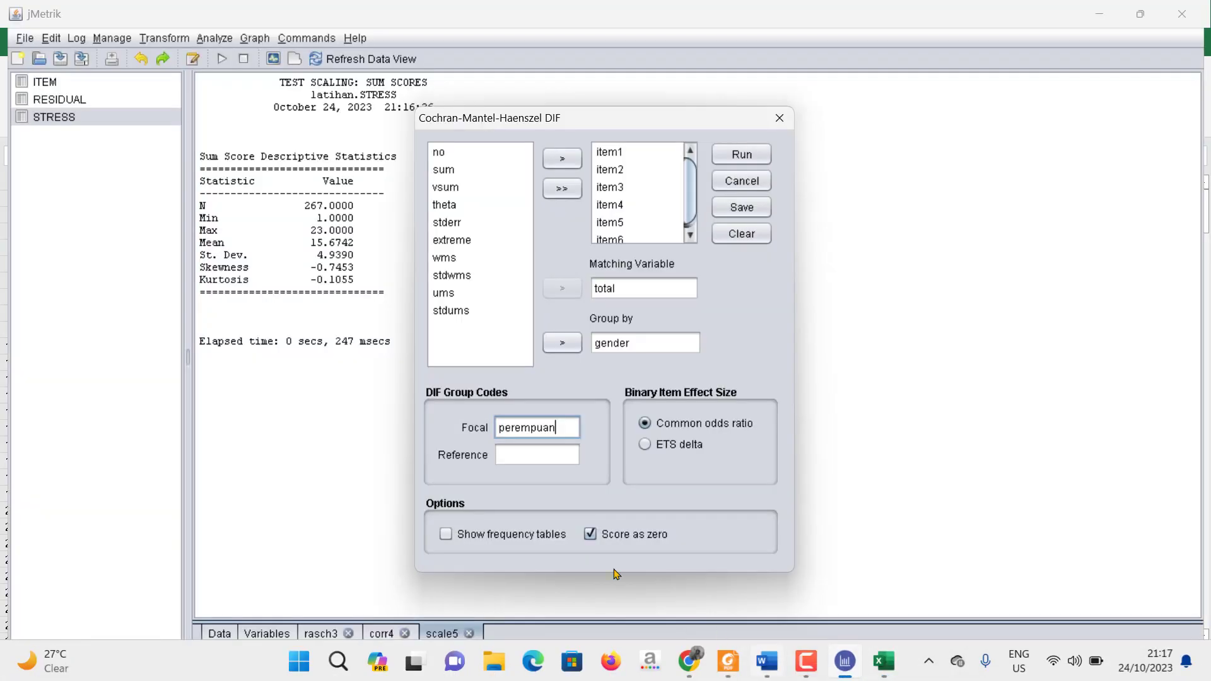
{"action": "left_click", "coordinate": [555, 460]}
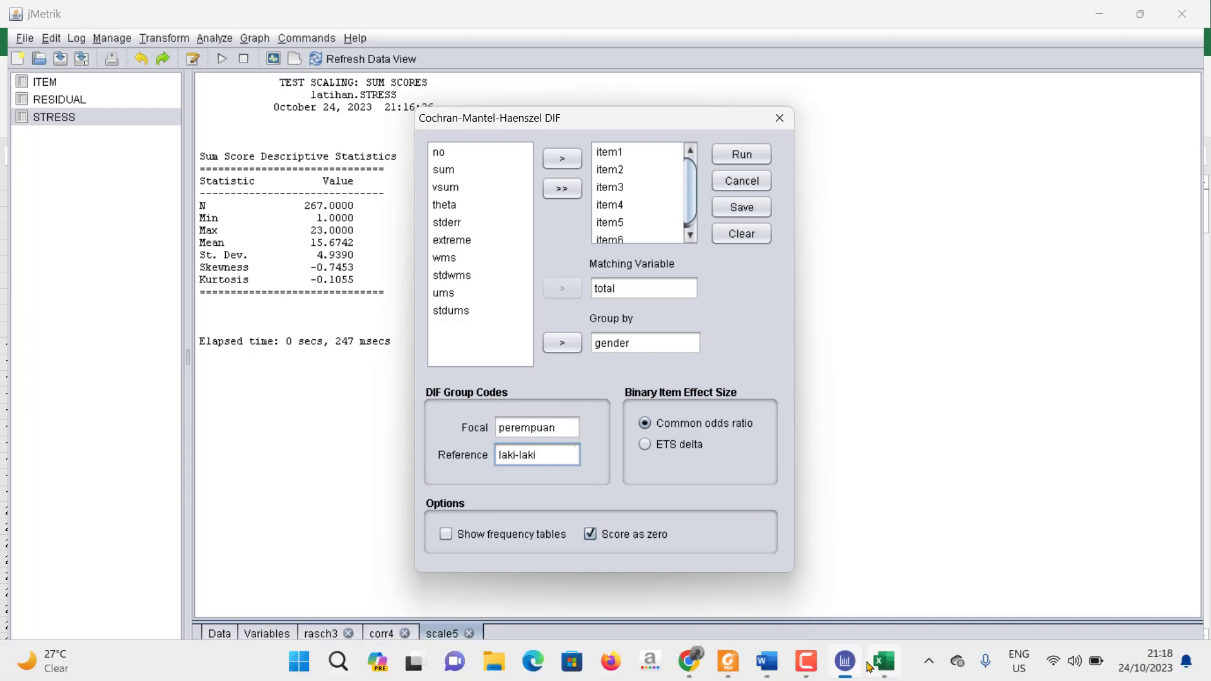
Run the gender DIF analysis with ETS delta as the binary item effect size and examine the items' p-values.
{"action": "left_click", "coordinate": [886, 669]}
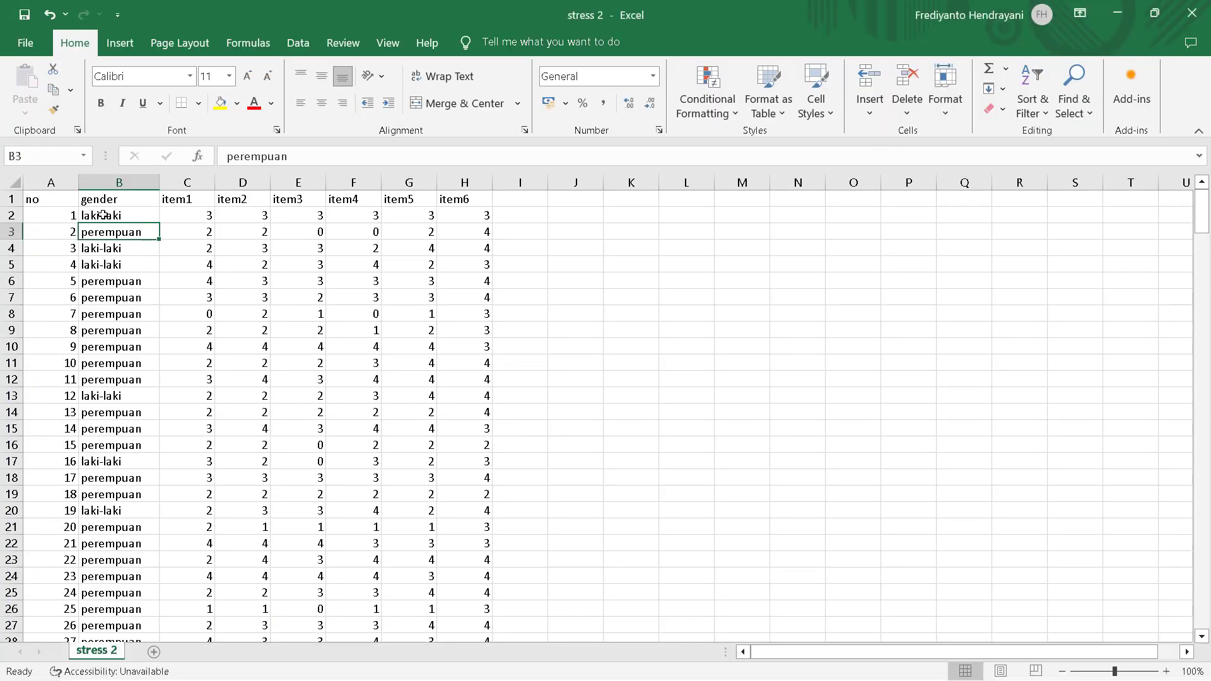
{"action": "left_click", "coordinate": [847, 667]}
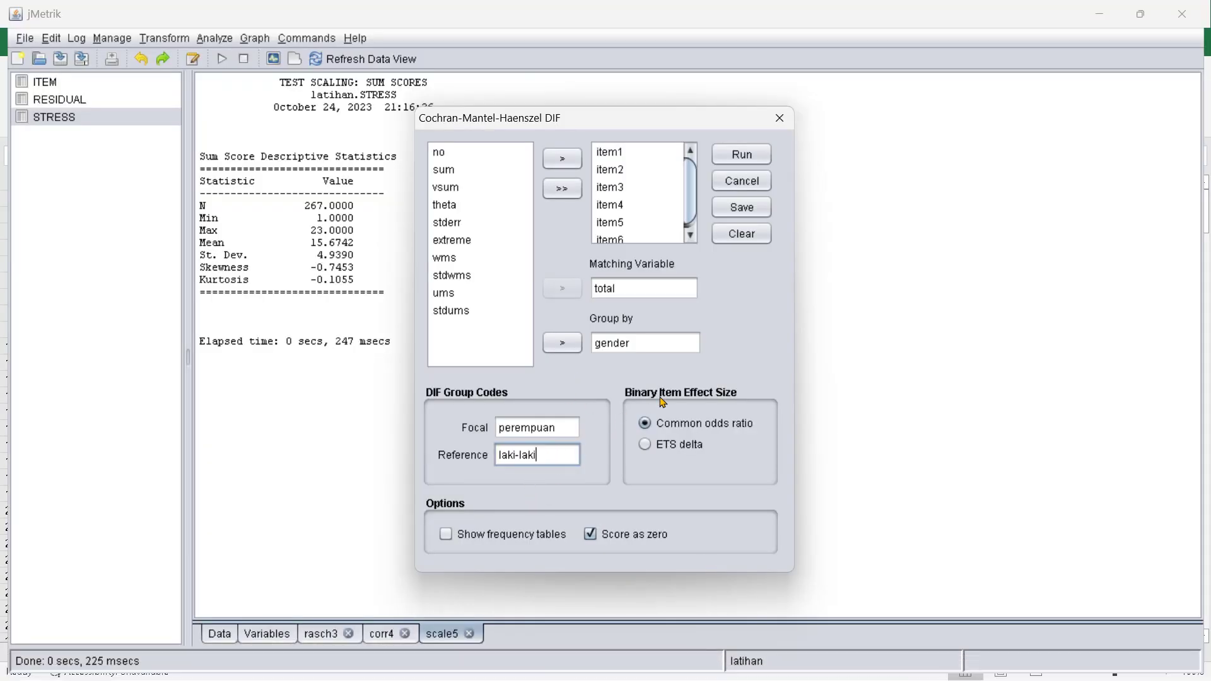
{"action": "left_click", "coordinate": [645, 445]}
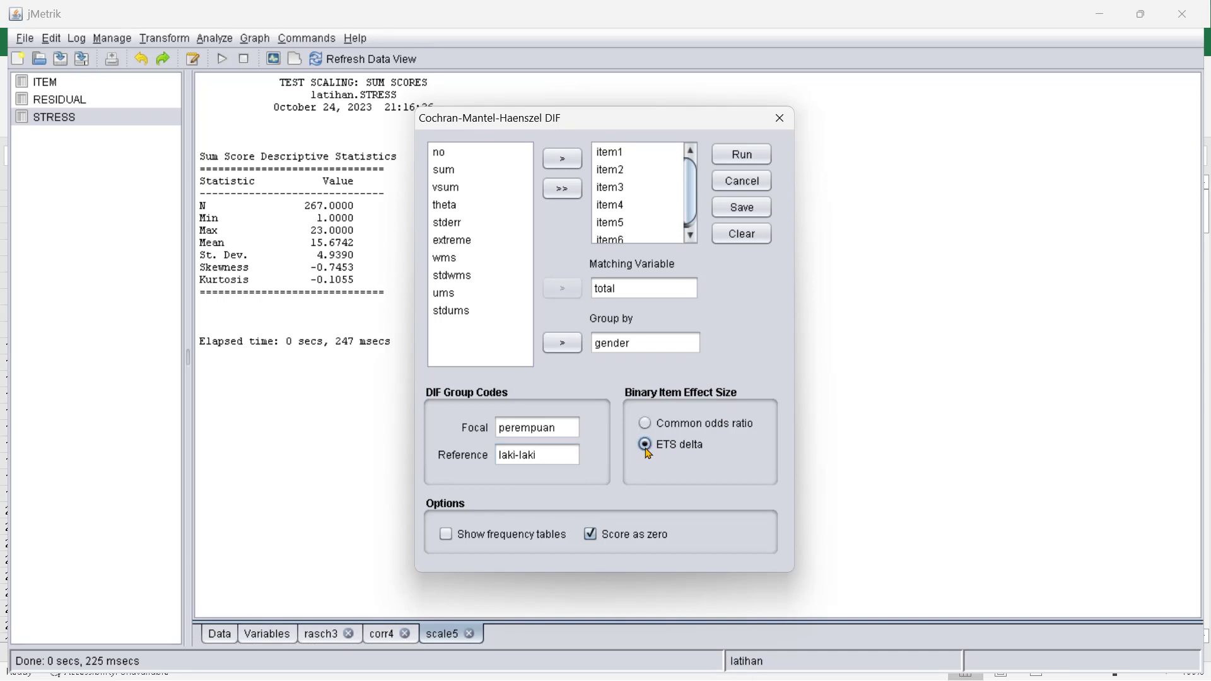
{"action": "left_click", "coordinate": [733, 154]}
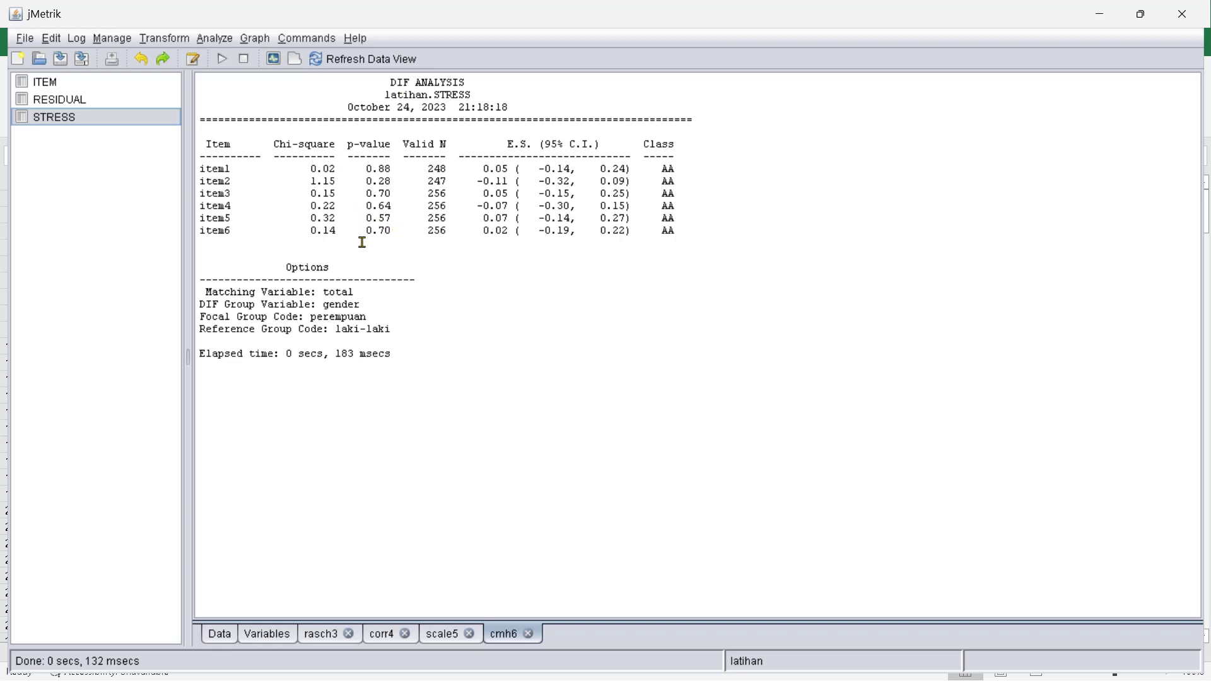
{"action": "left_click_drag", "start_coordinate": [348, 145], "coordinate": [388, 145]}
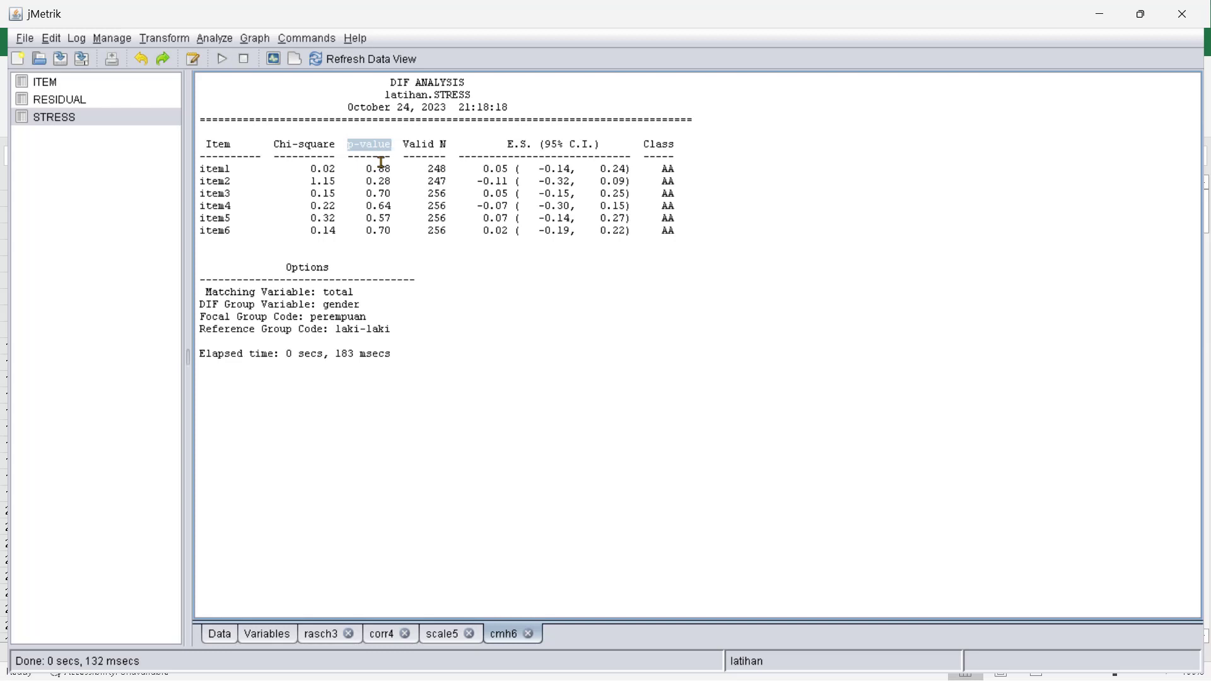
{"action": "left_click", "coordinate": [403, 181]}
Switch to the Winsteps Table 30.1 page in Chrome and examine the ETS DIF category table, particularly the class A definition.
{"action": "mouse_move", "coordinate": [750, 678]}
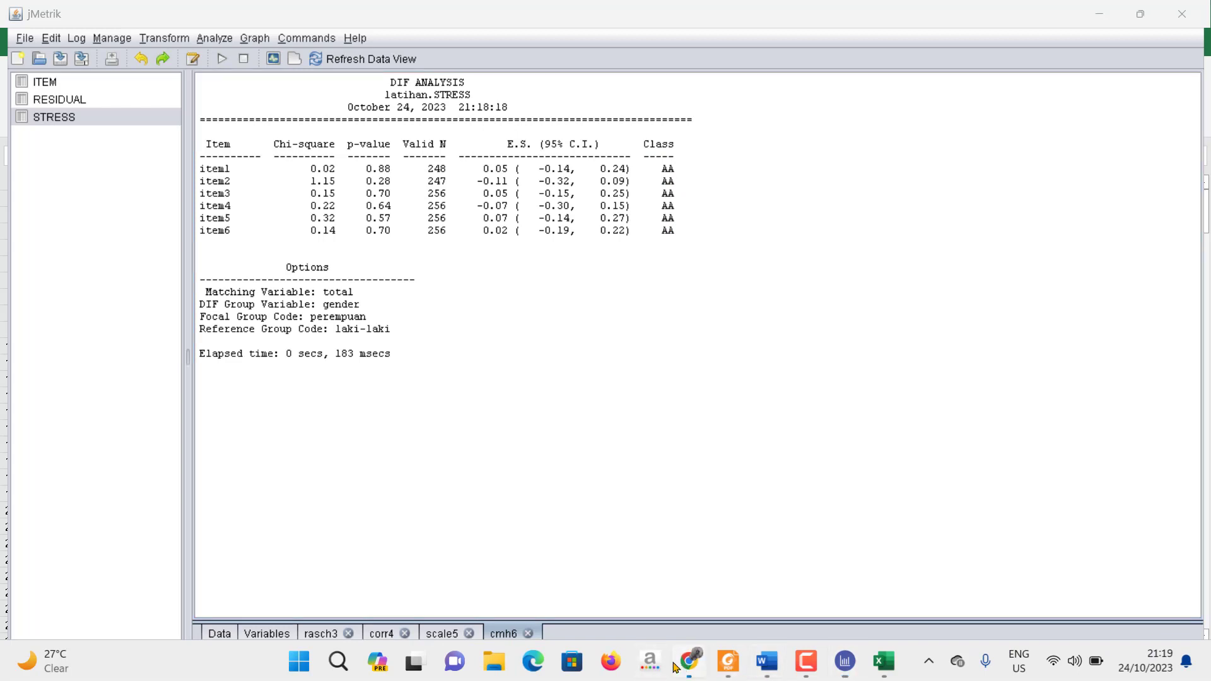
{"action": "left_click", "coordinate": [686, 662]}
{"action": "left_click", "coordinate": [123, 20]}
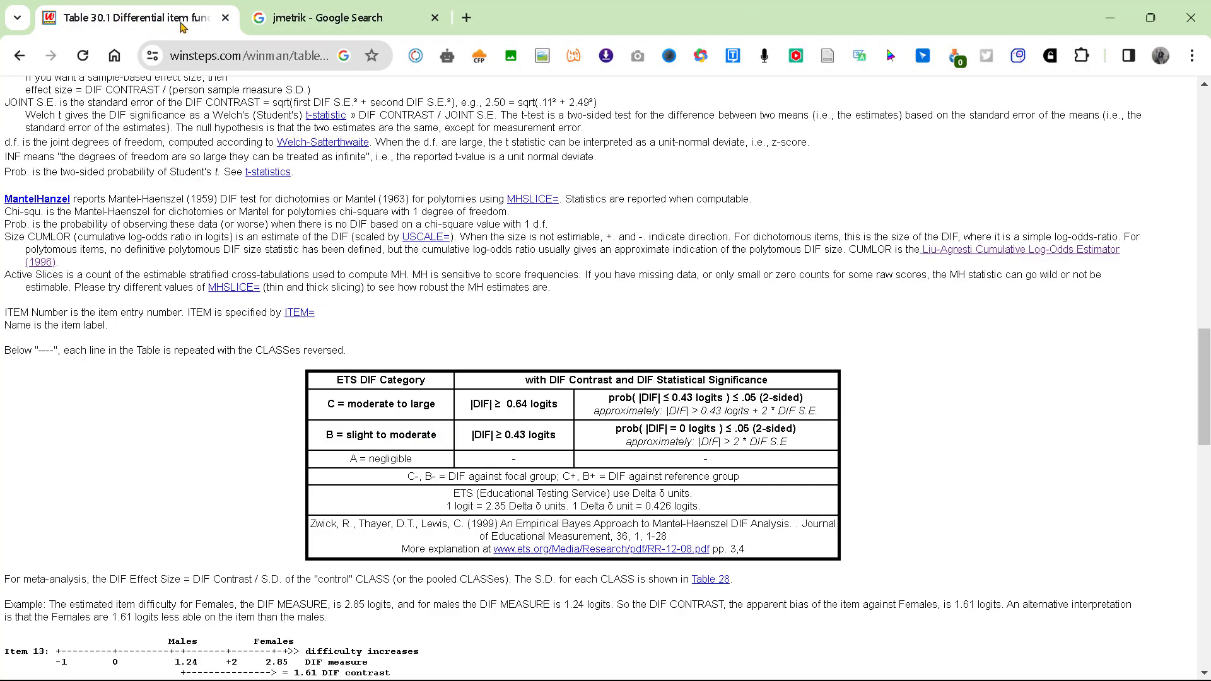
{"action": "scroll", "coordinate": [483, 227], "scroll_direction": "up", "scroll_amount": 10}
{"action": "scroll", "coordinate": [564, 245], "scroll_direction": "down", "scroll_amount": 20}
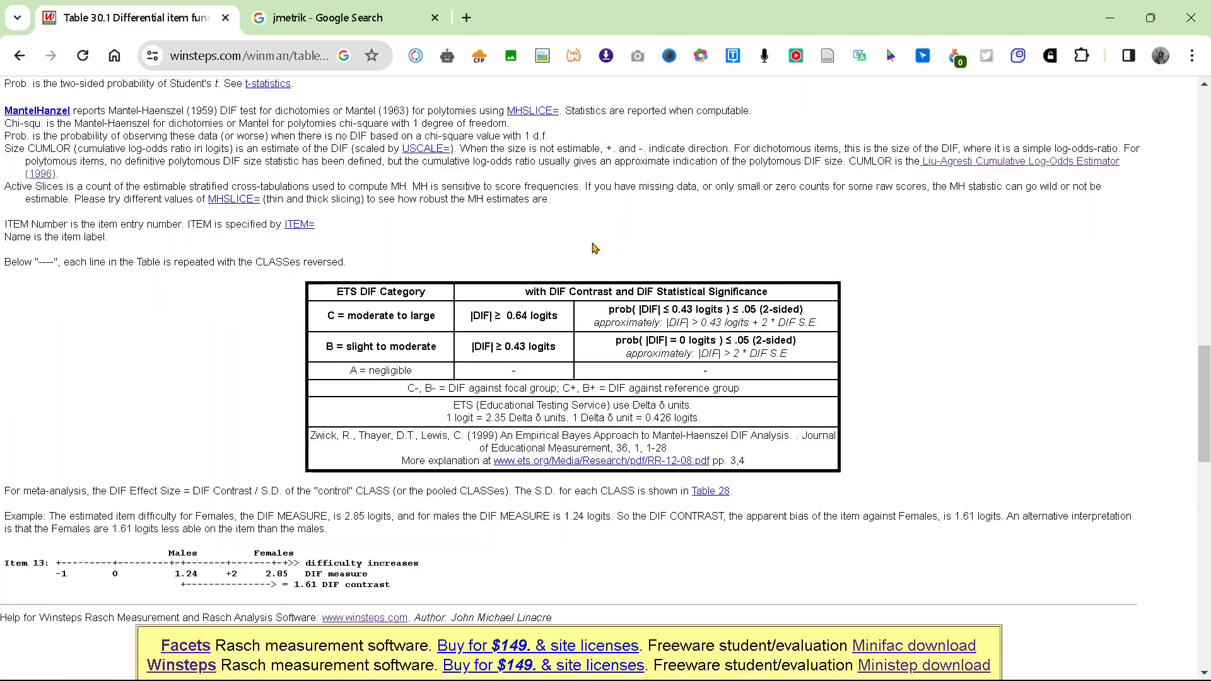
{"action": "scroll", "coordinate": [517, 413], "scroll_direction": "up", "scroll_amount": 4}
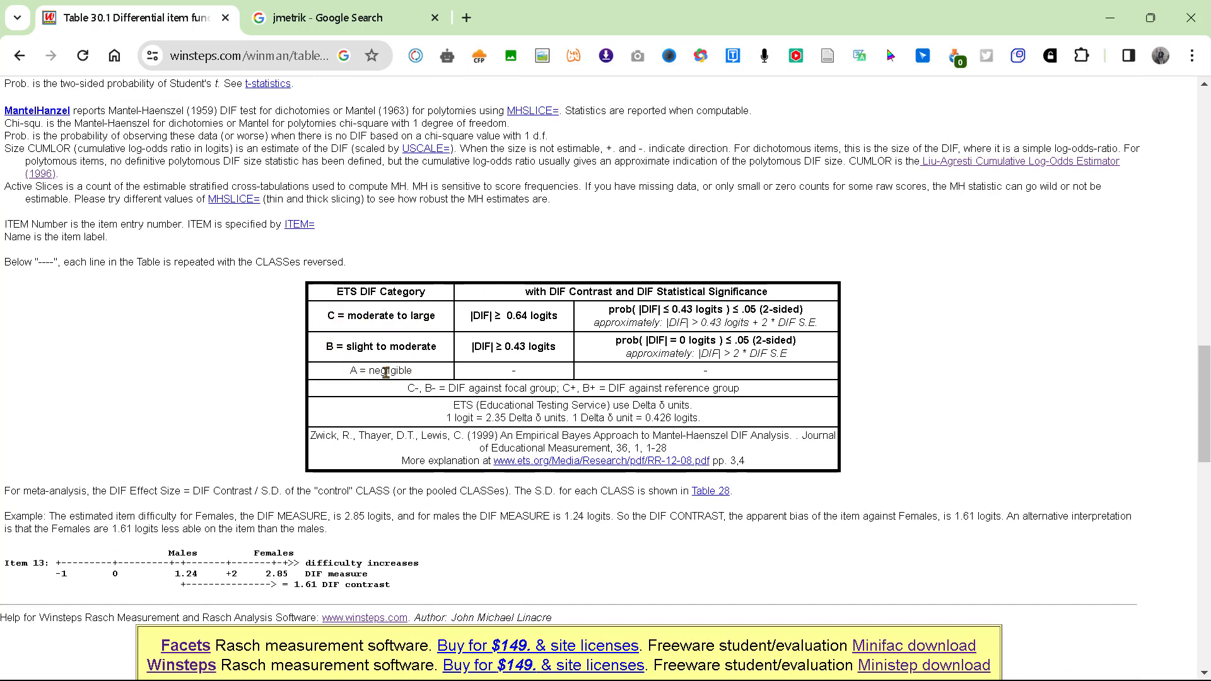
{"action": "left_click_drag", "start_coordinate": [371, 373], "coordinate": [408, 373]}
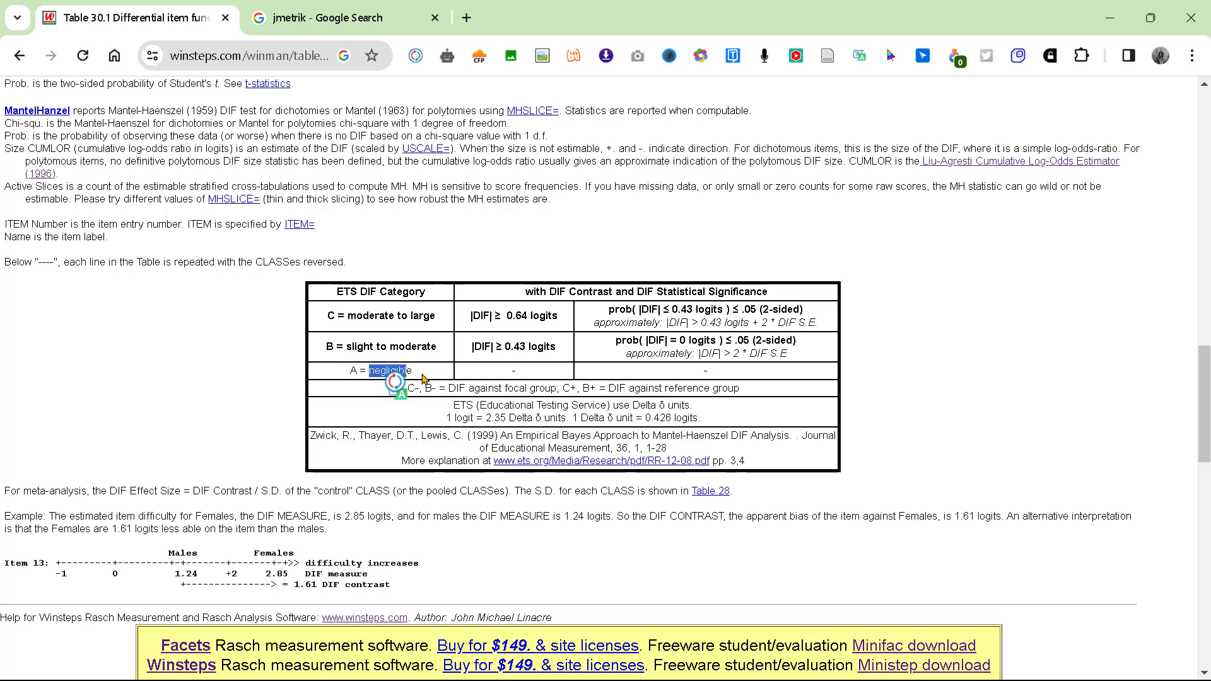
Switch to jMetrik and examine the ETS class assigned to each of the six items in the DIF output.
{"action": "left_click", "coordinate": [423, 378]}
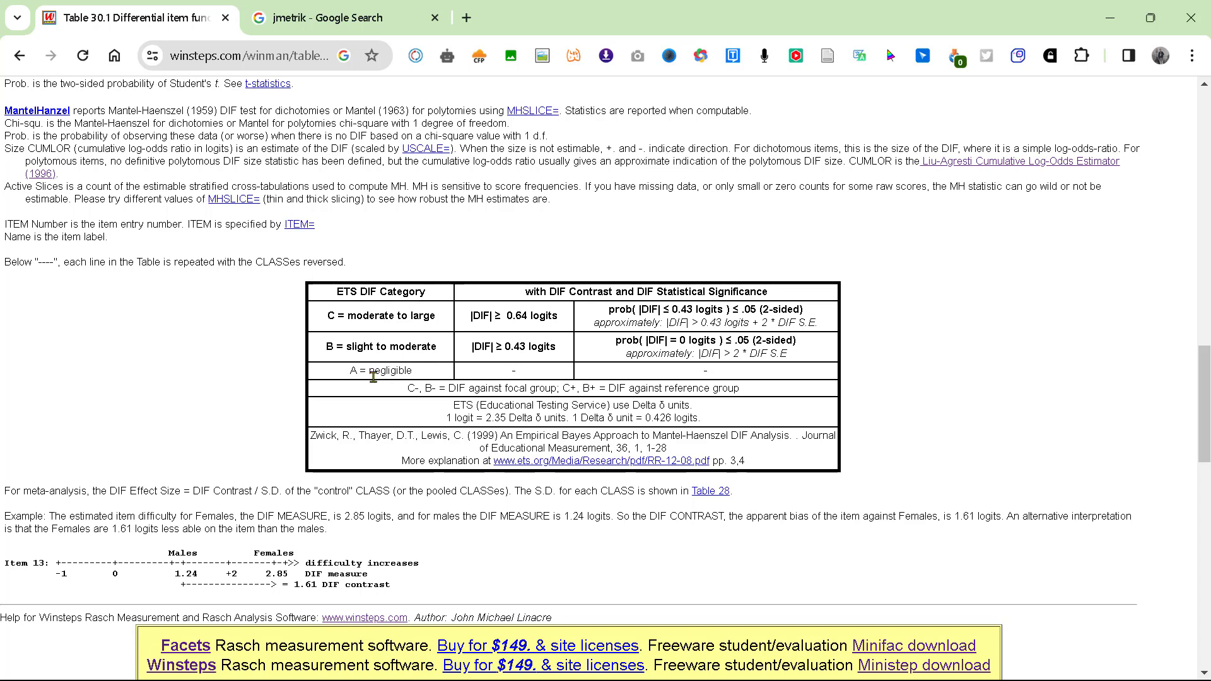
{"action": "mouse_move", "coordinate": [870, 673]}
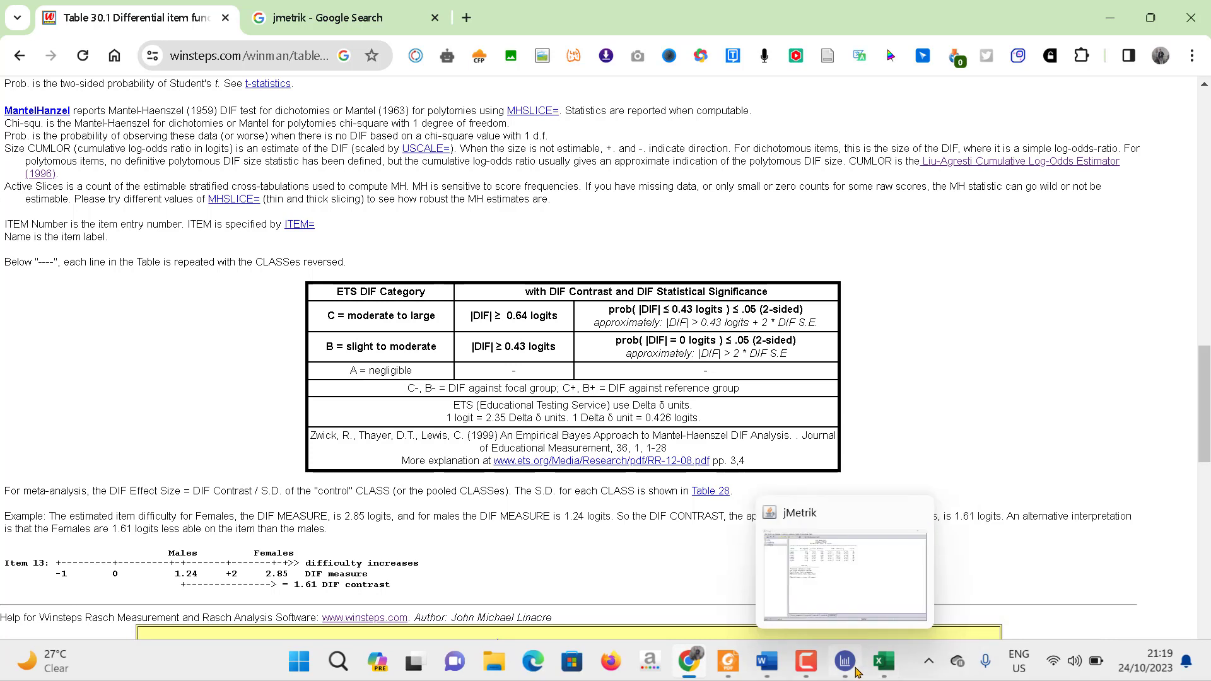
{"action": "left_click", "coordinate": [858, 672]}
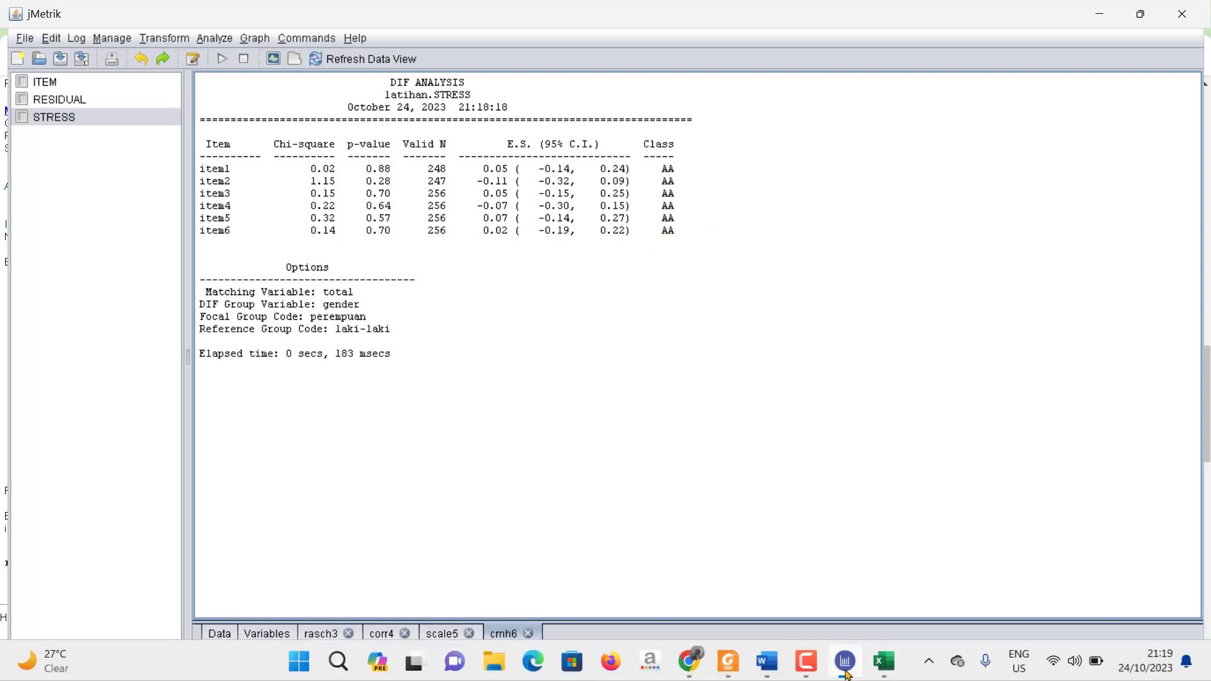
{"action": "mouse_move", "coordinate": [847, 675]}
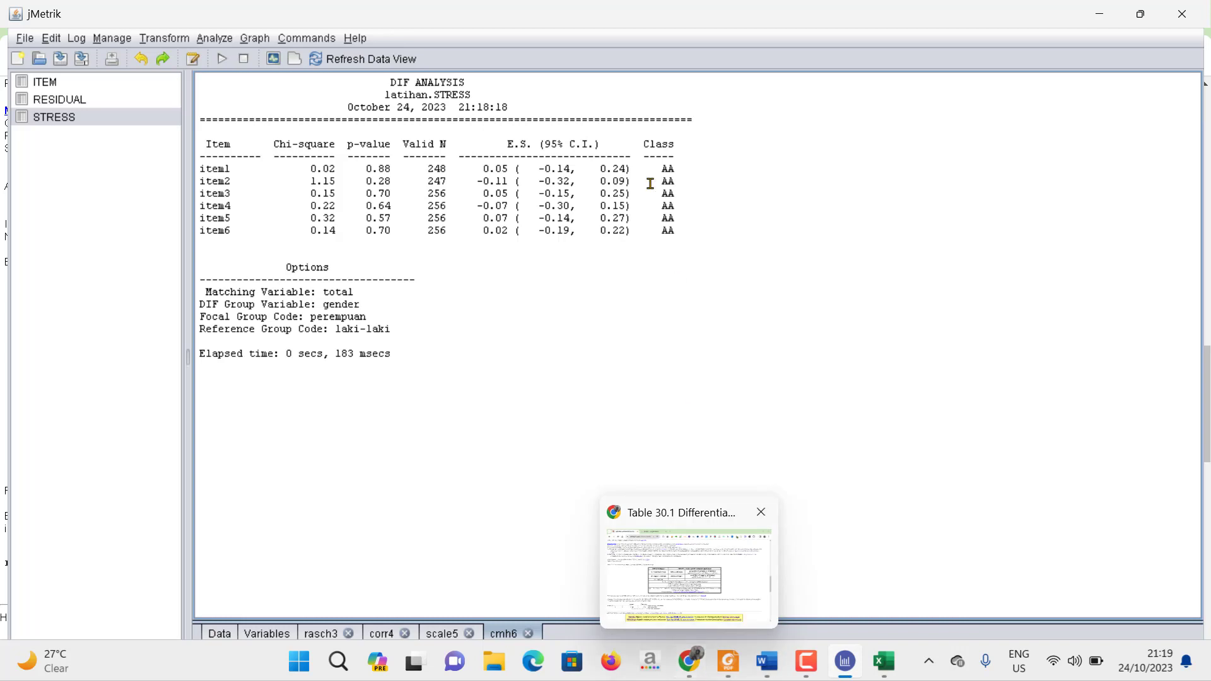
Return to the Winsteps page in Chrome and examine the class B and class C definitions in the ETS DIF category table.
{"action": "left_click", "coordinate": [705, 669]}
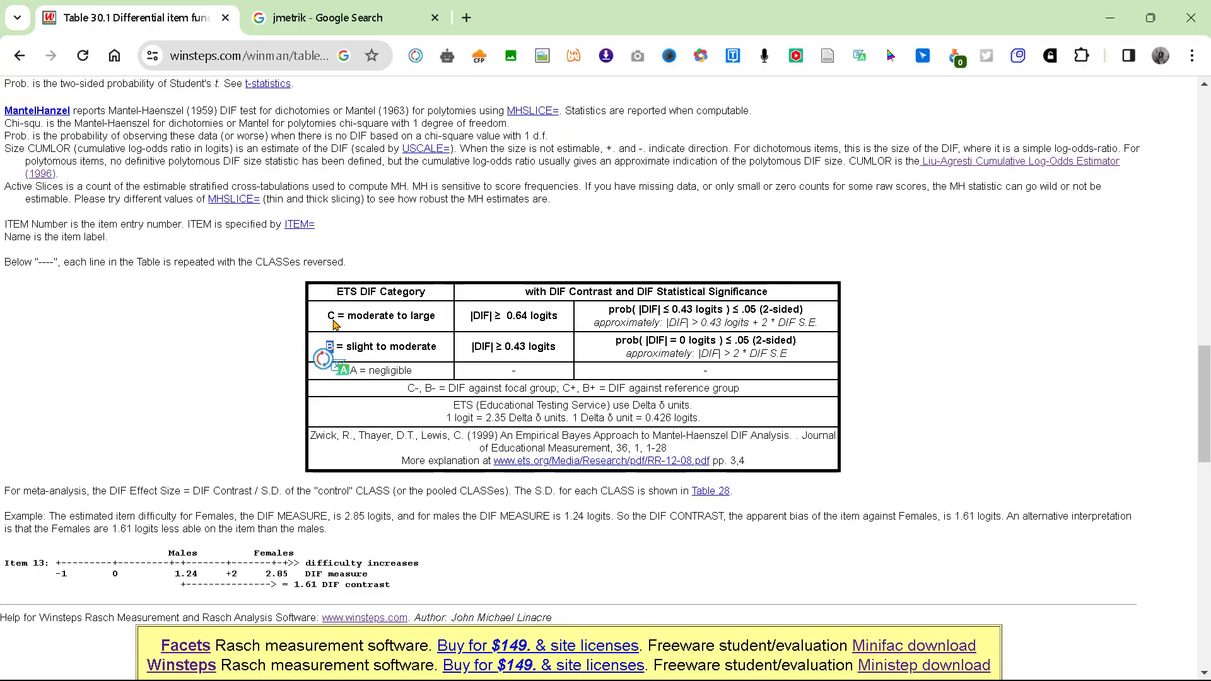
{"action": "left_click_drag", "start_coordinate": [327, 314], "coordinate": [342, 315]}
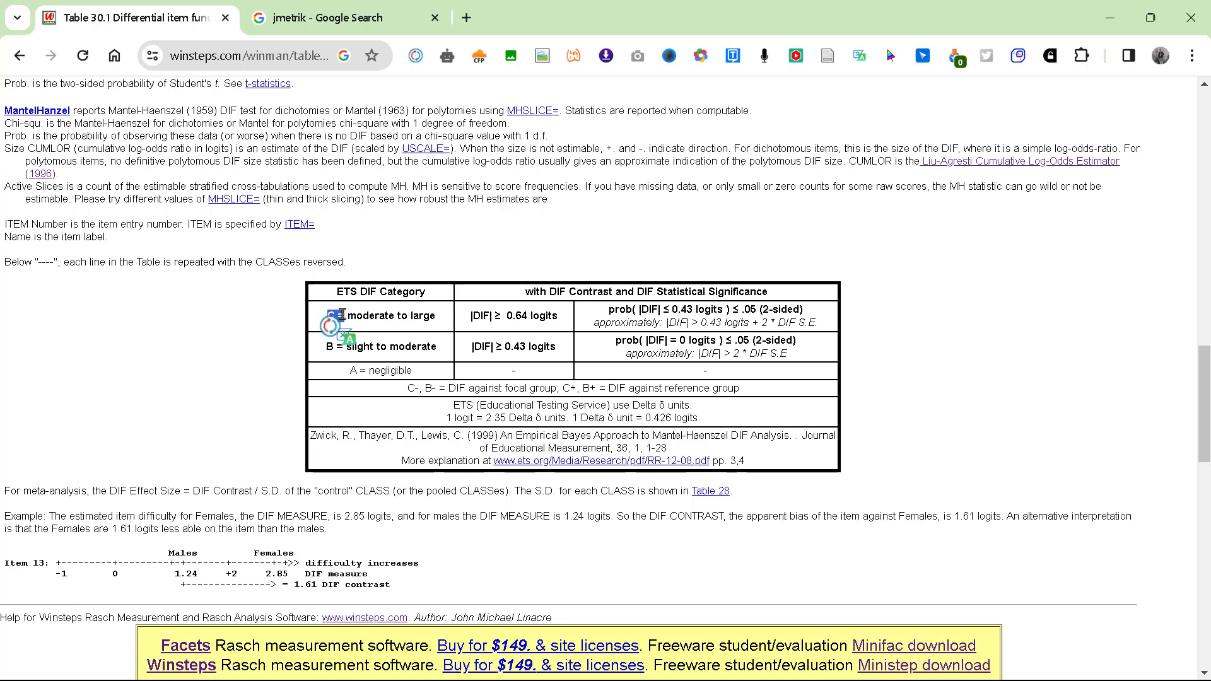
{"action": "left_click", "coordinate": [342, 315]}
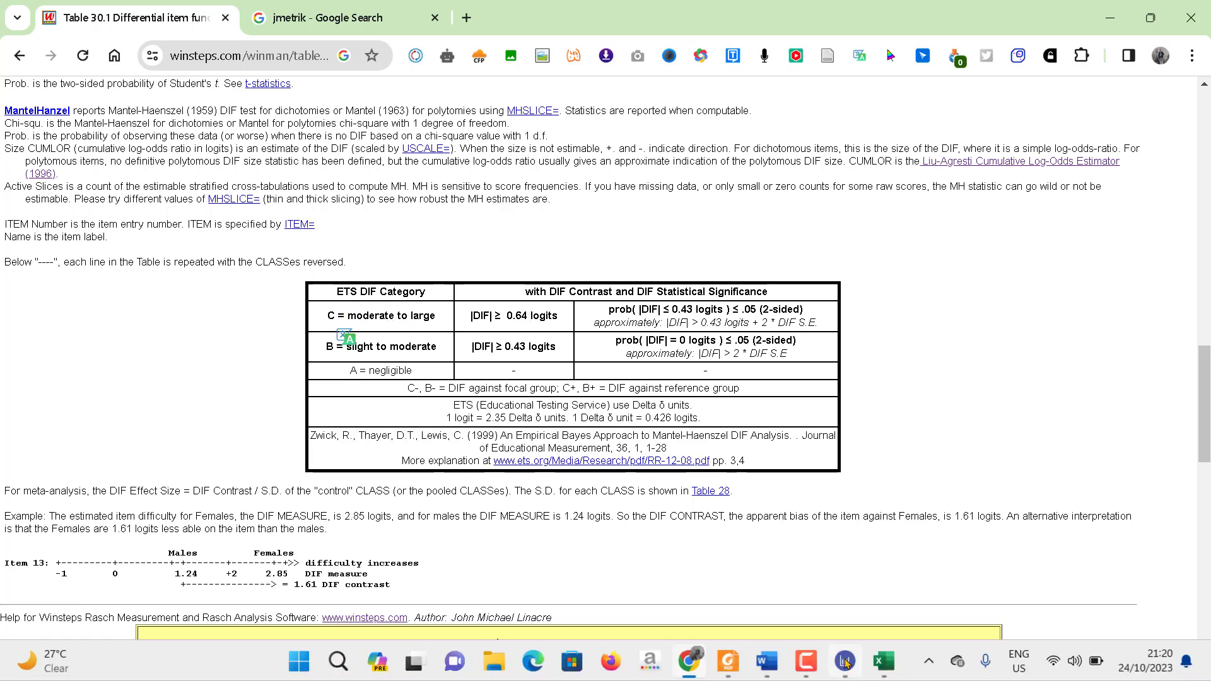
Switch to jMetrik, open the ITEM table, and add all six items to a new IRT plot.
{"action": "left_click", "coordinate": [881, 661]}
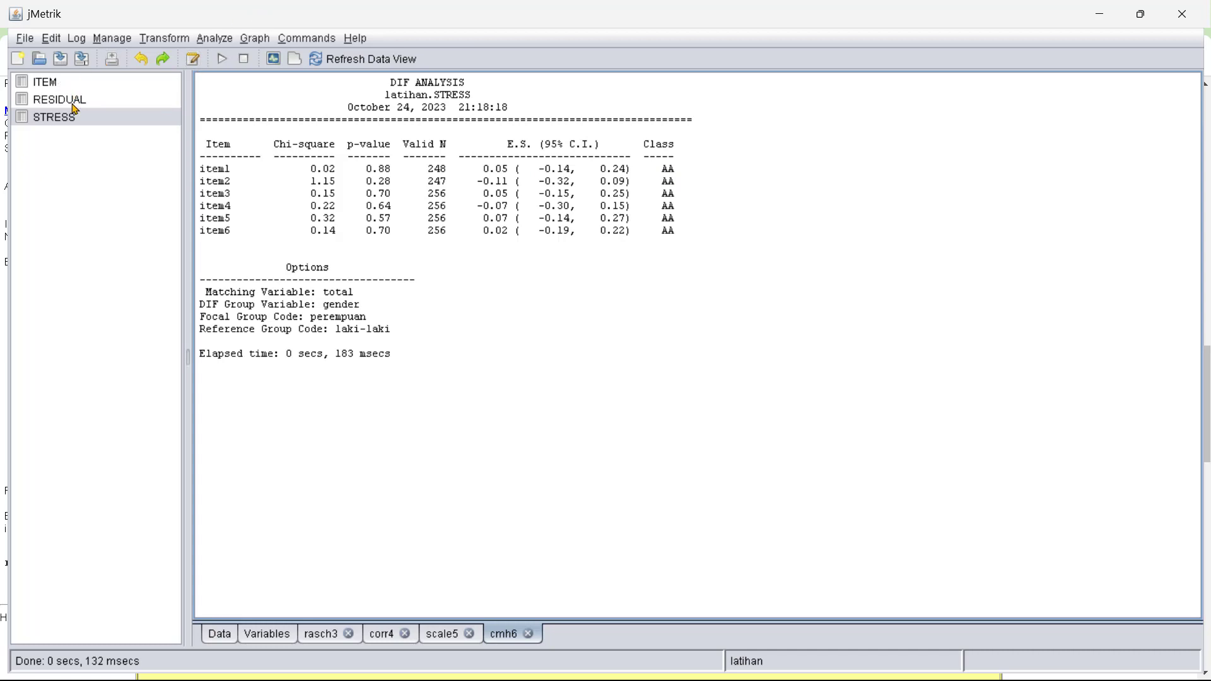
{"action": "left_click", "coordinate": [63, 83]}
{"action": "left_click", "coordinate": [255, 39]}
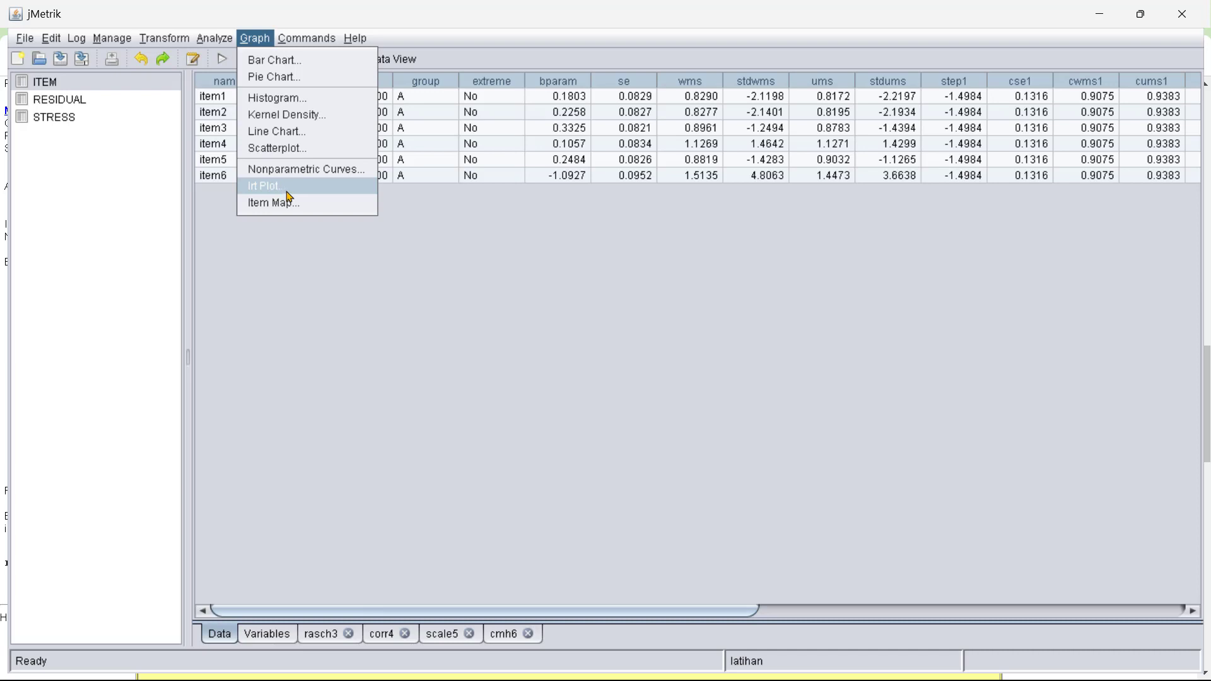
{"action": "left_click", "coordinate": [290, 187]}
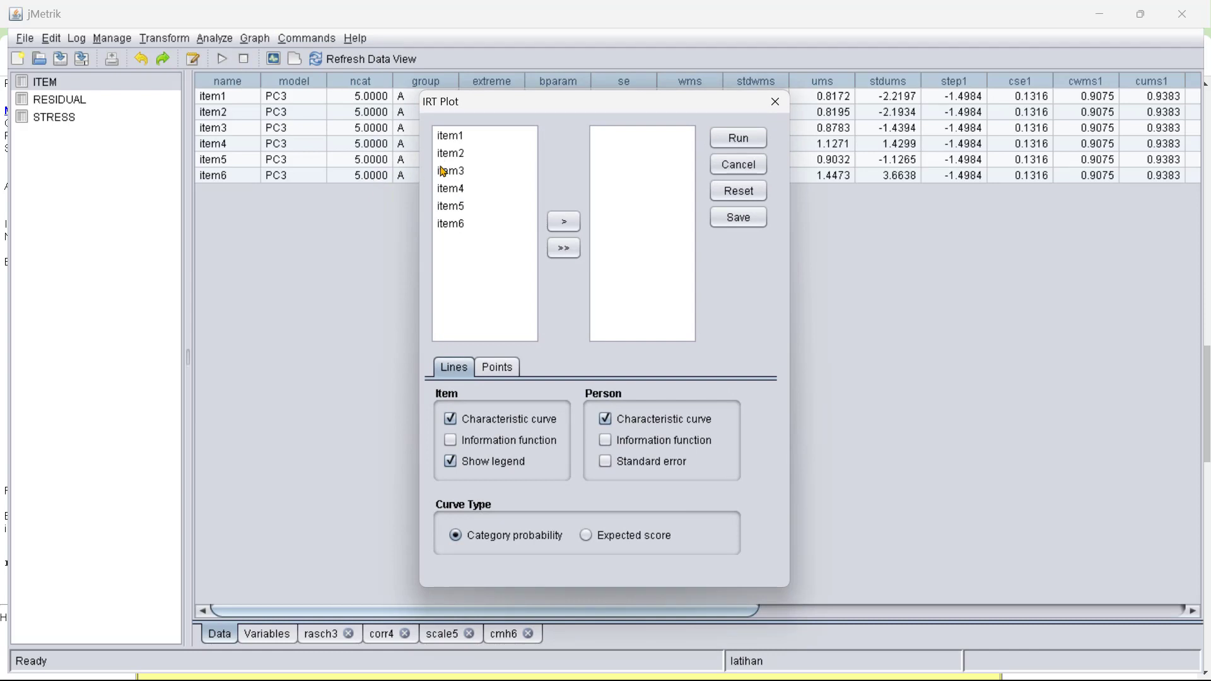
{"action": "left_click", "coordinate": [455, 139]}
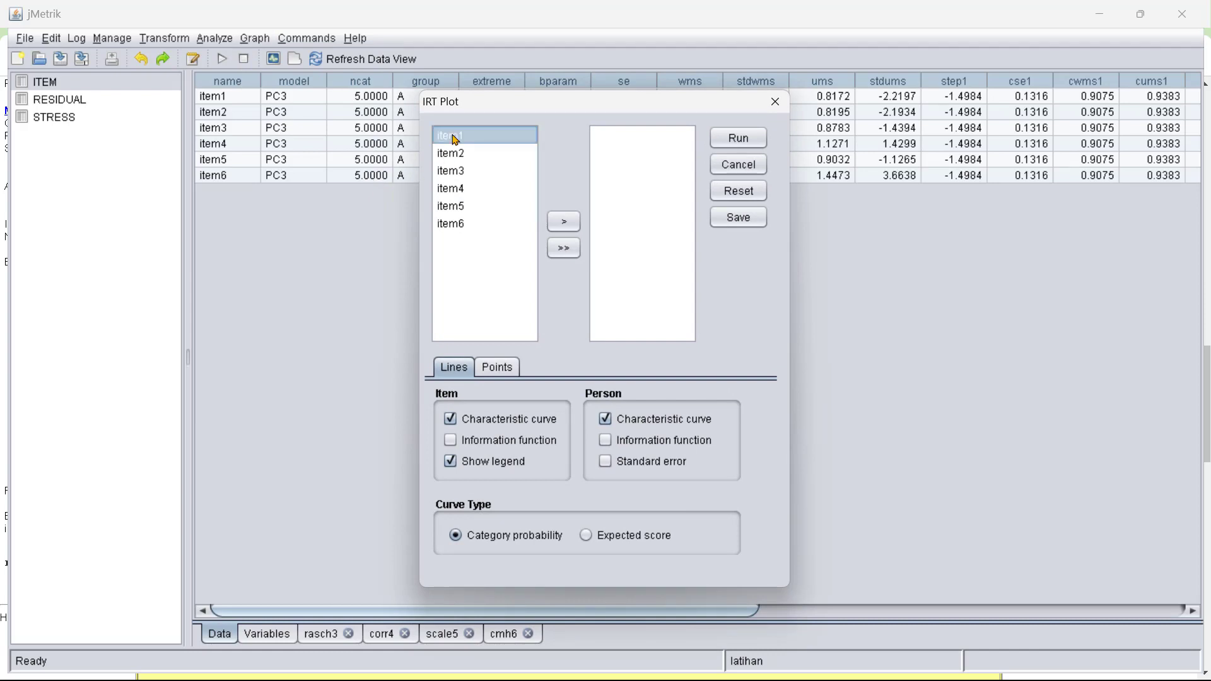
{"action": "key", "text": "ctrl+a"}
{"action": "left_click", "coordinate": [564, 221]}
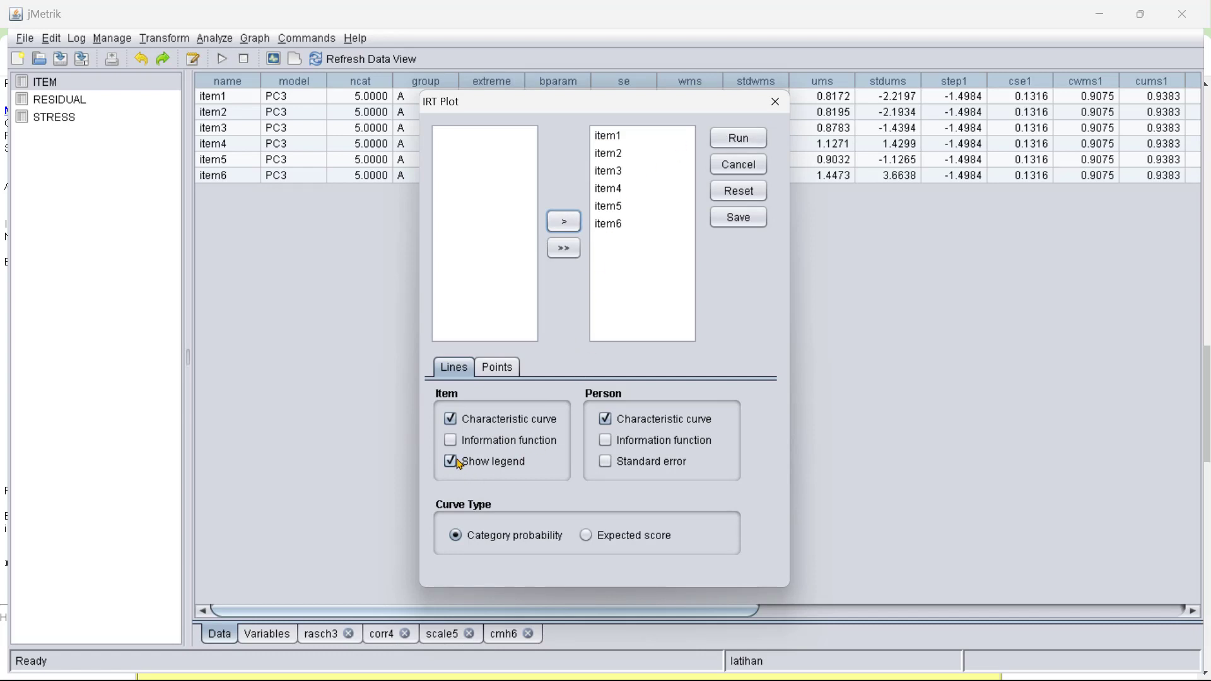
Replace the person characteristic curve with the person information function and run the IRT plot.
{"action": "left_click", "coordinate": [605, 418]}
{"action": "left_click", "coordinate": [606, 441]}
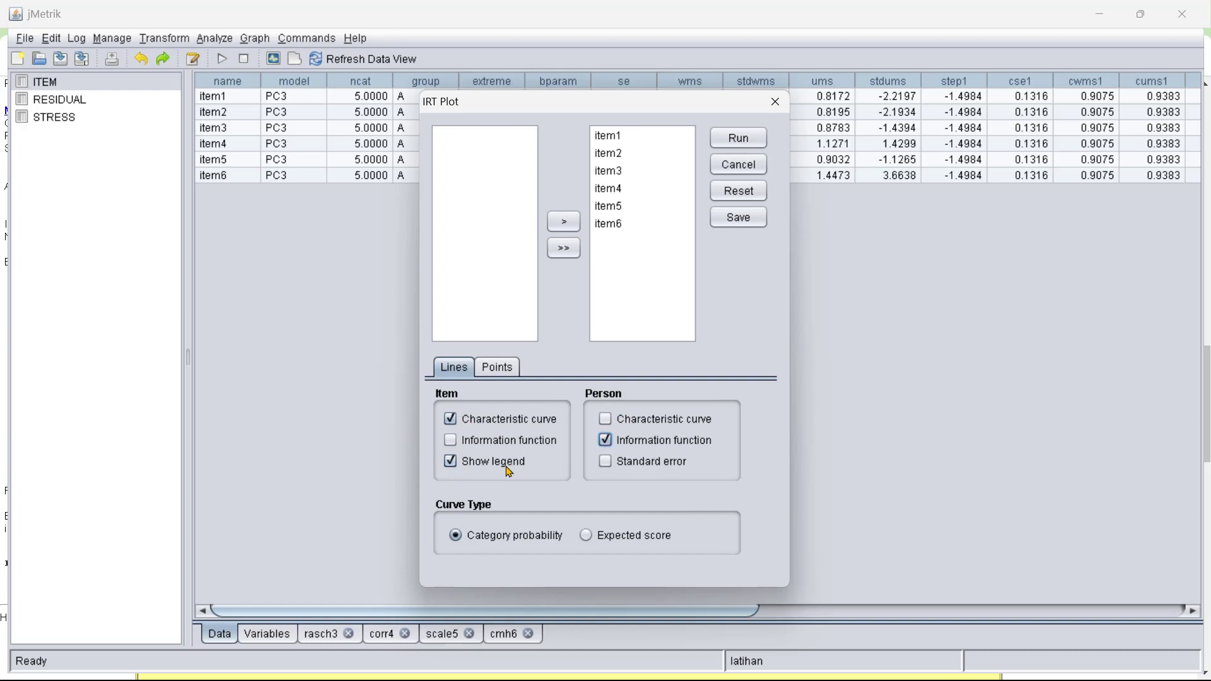
{"action": "left_click", "coordinate": [736, 139]}
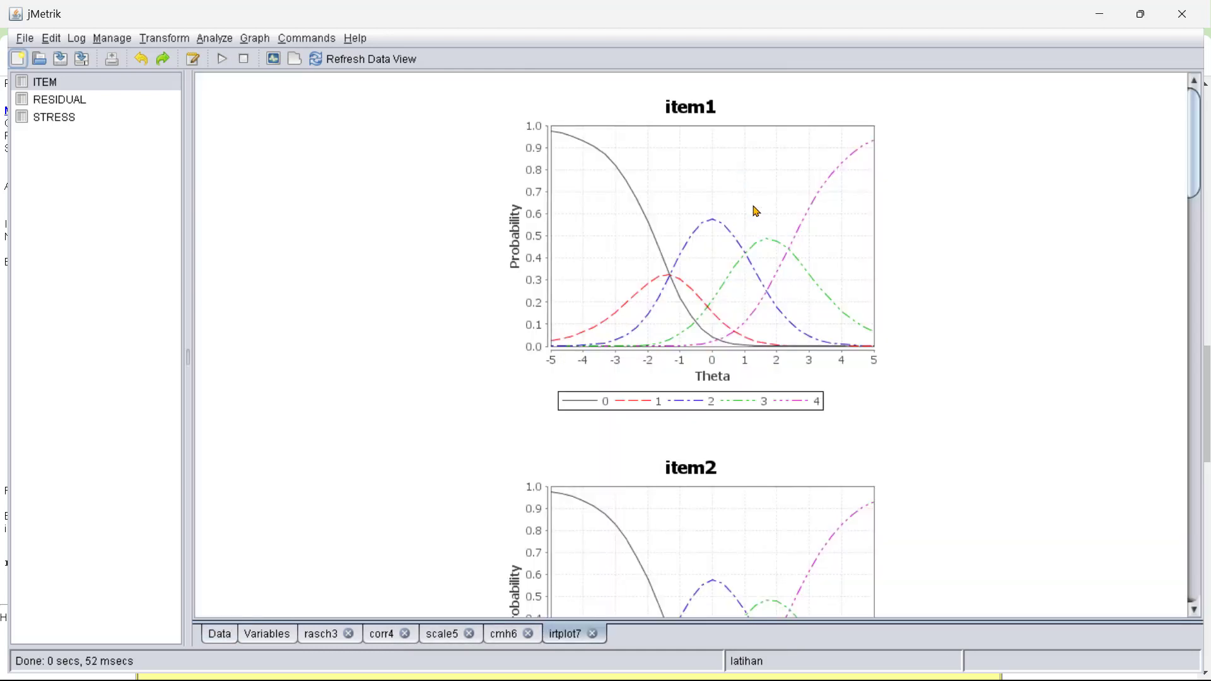
Examine the category probability curves in the IRT plots, from item1 through item6.
{"action": "scroll", "coordinate": [863, 227], "scroll_direction": "down", "scroll_amount": 1}
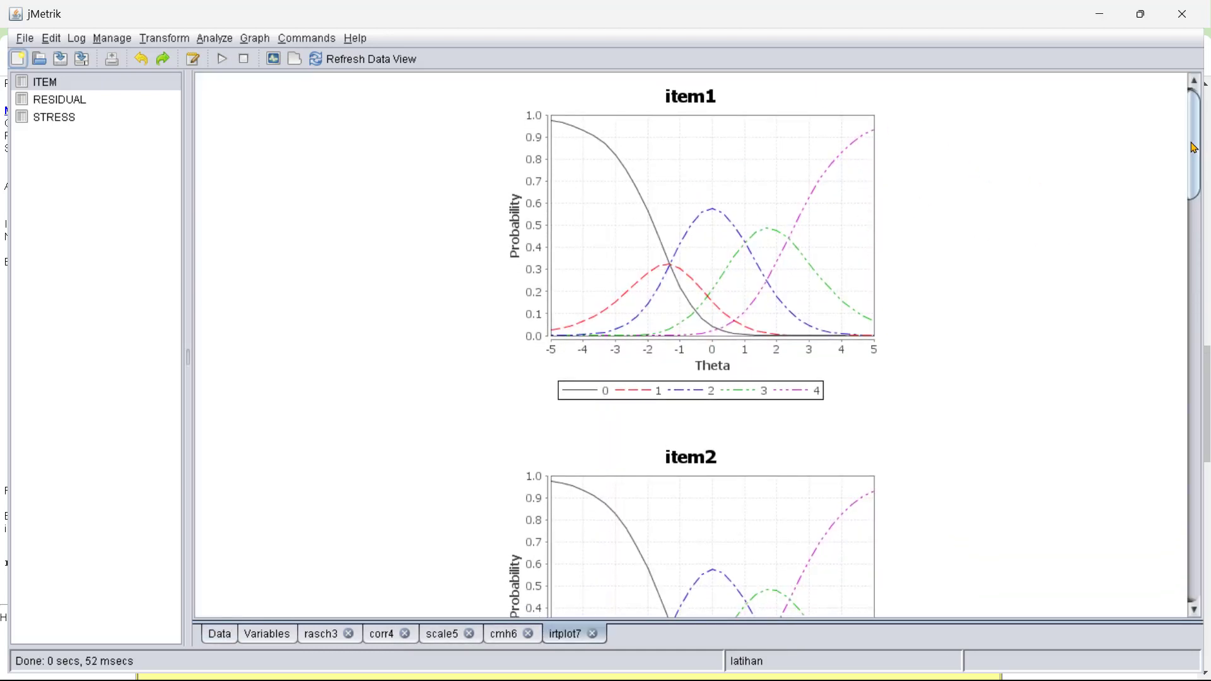
{"action": "mouse_move", "coordinate": [1194, 148]}
{"action": "left_mouse_down"}
{"action": "mouse_move", "coordinate": [1194, 272]}
{"action": "mouse_move", "coordinate": [1194, 126]}
{"action": "mouse_move", "coordinate": [1194, 545]}
{"action": "mouse_move", "coordinate": [1193, 126]}
{"action": "left_mouse_up"}
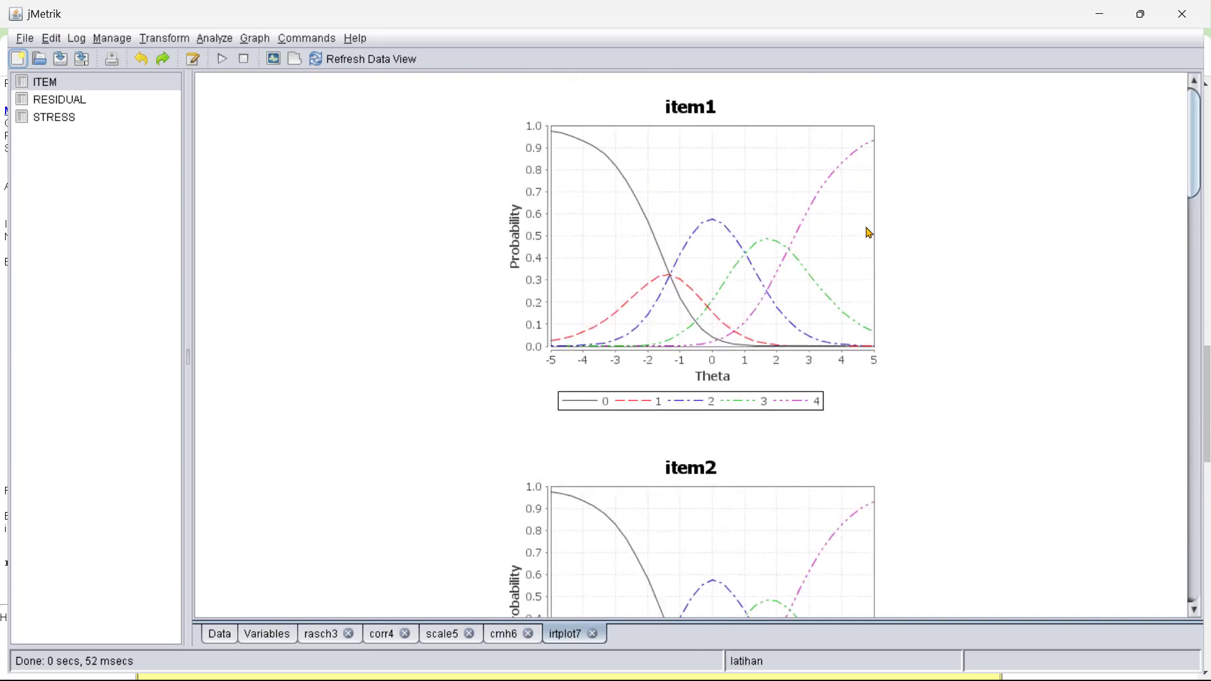
{"action": "left_click_drag", "start_coordinate": [1194, 148], "coordinate": [1164, 106]}
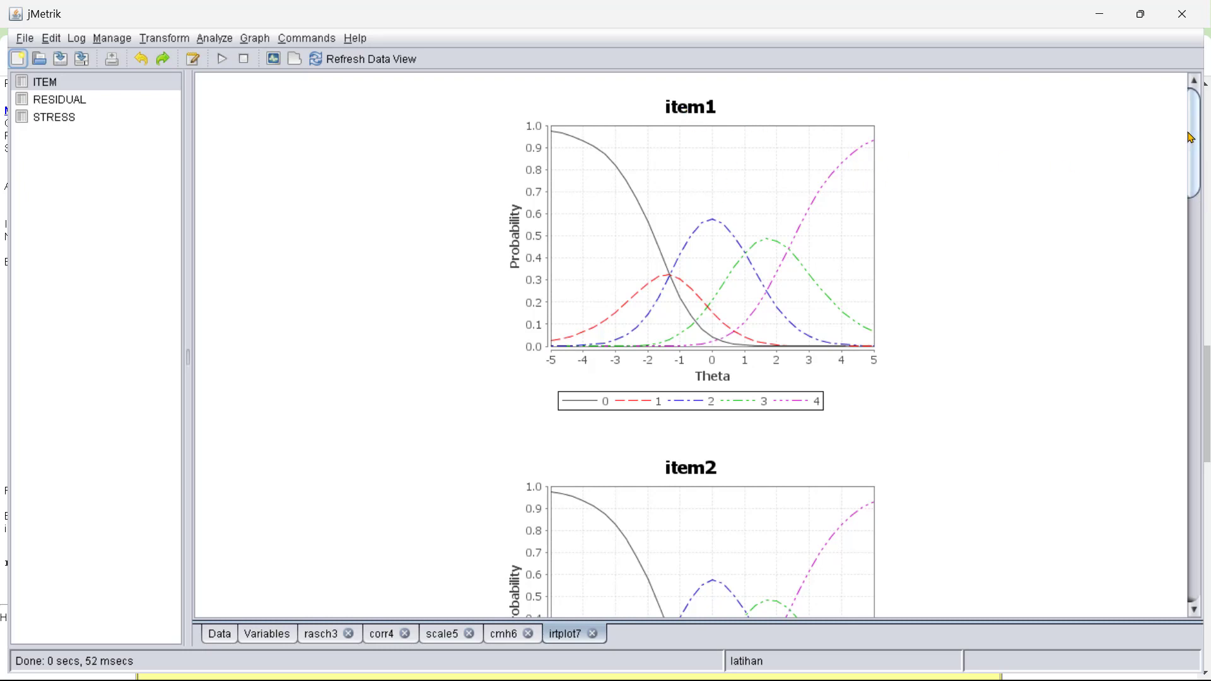
{"action": "left_click_drag", "start_coordinate": [1196, 166], "coordinate": [1171, 119]}
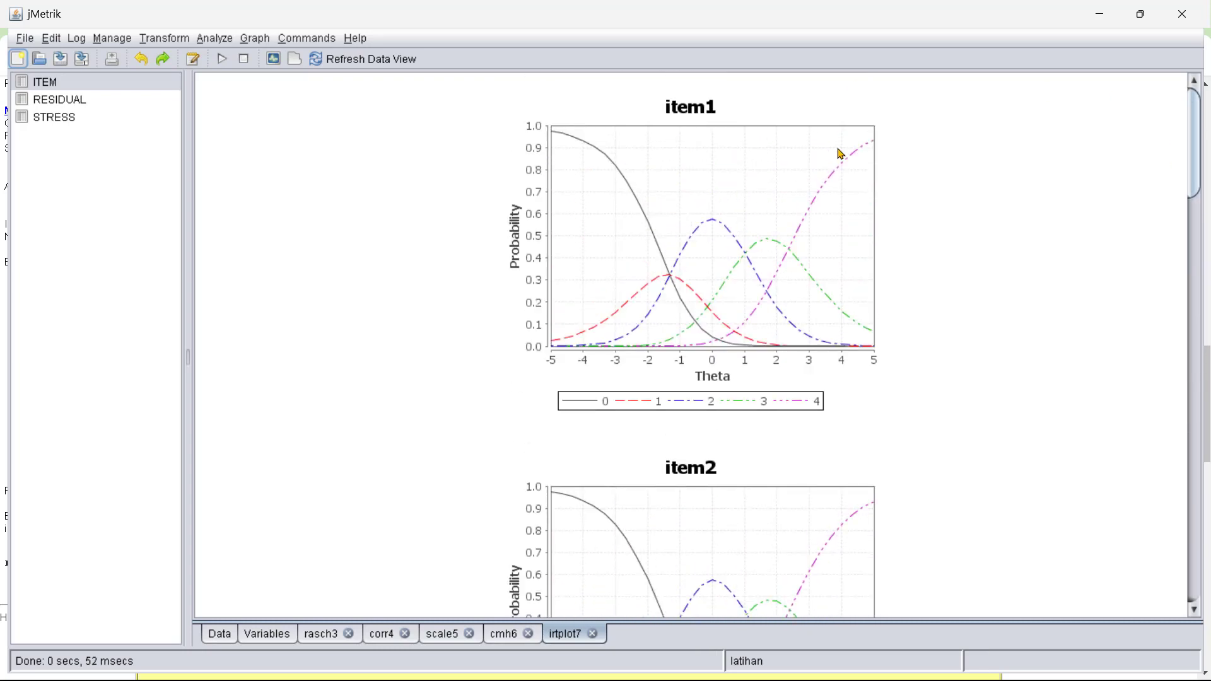
{"action": "left_click_drag", "start_coordinate": [1195, 136], "coordinate": [1202, 464]}
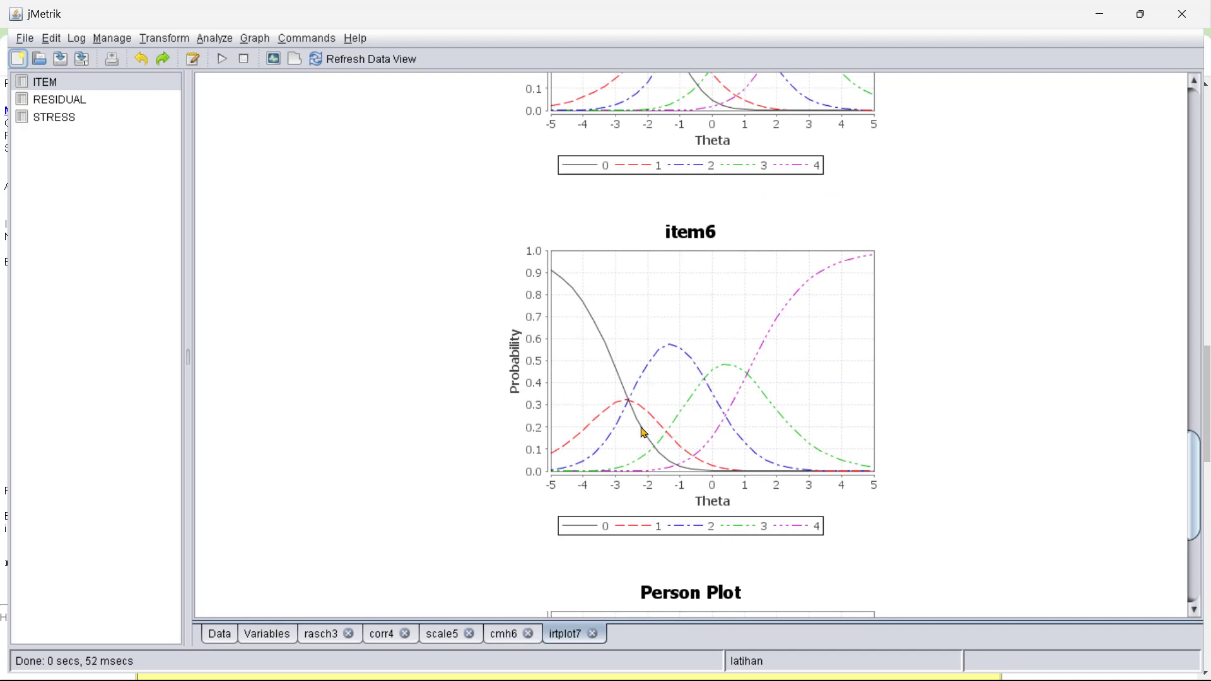
Check item6's difficulty in the final JMLE item statistics of the Rasch output and return to its IRT plot.
{"action": "left_click", "coordinate": [321, 633]}
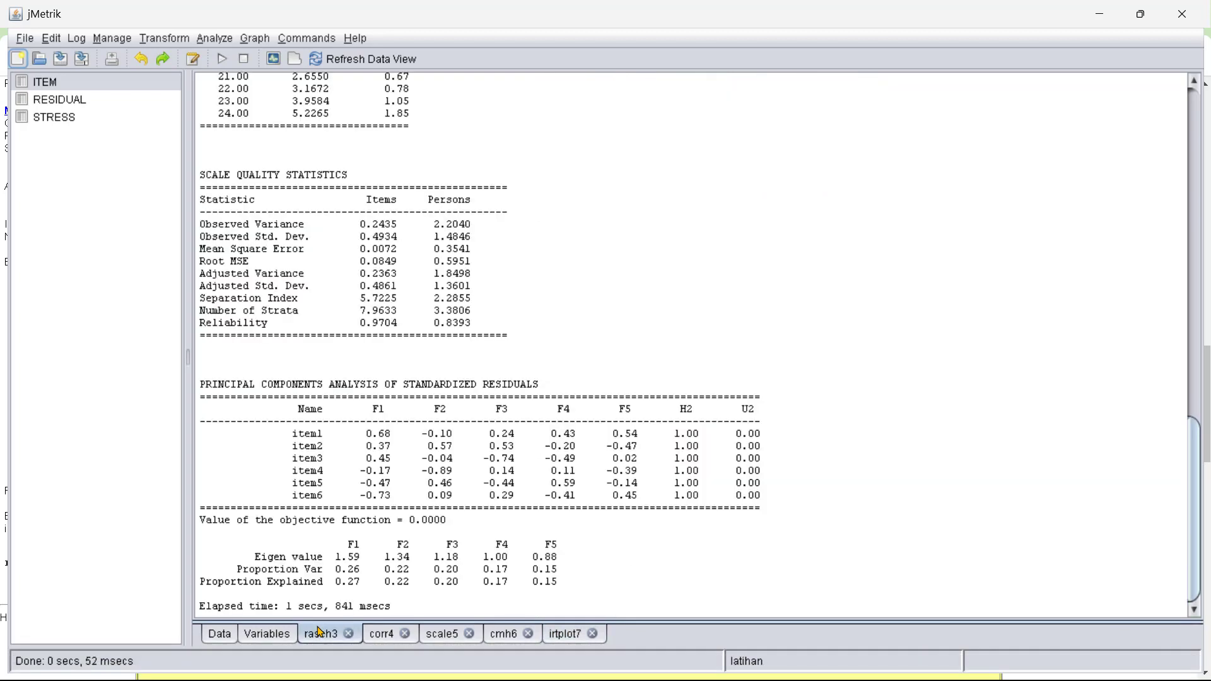
{"action": "scroll", "coordinate": [402, 456], "scroll_direction": "up", "scroll_amount": 20}
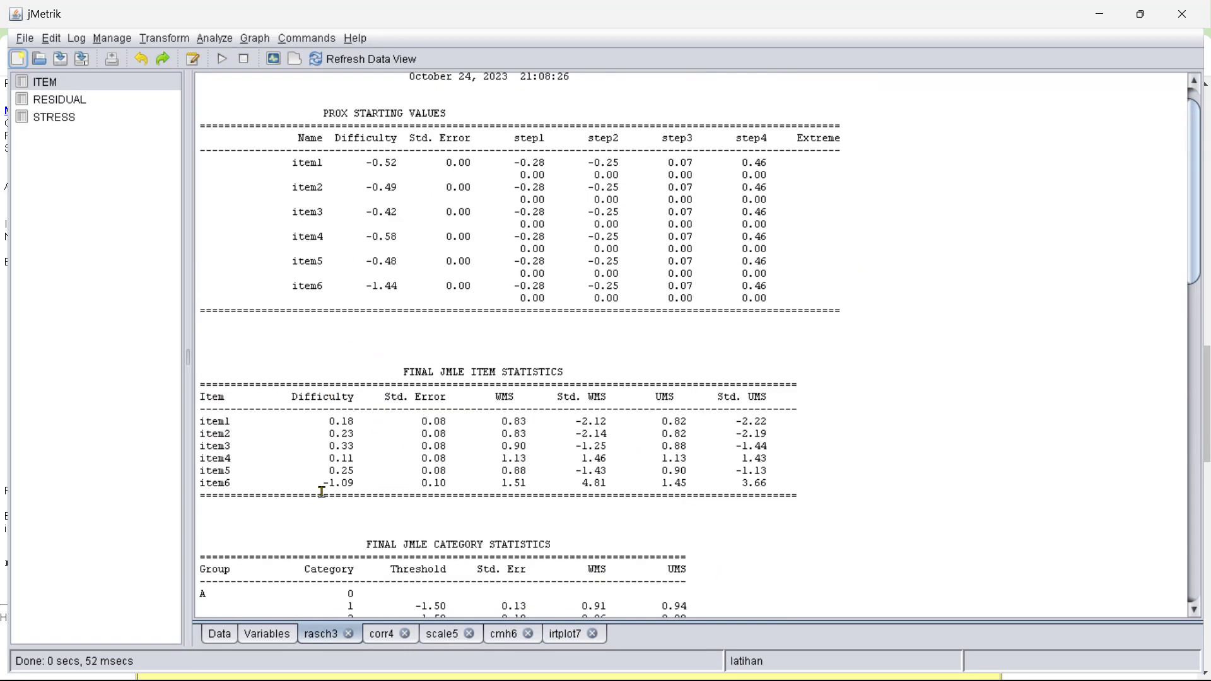
{"action": "left_click_drag", "start_coordinate": [316, 486], "coordinate": [372, 484]}
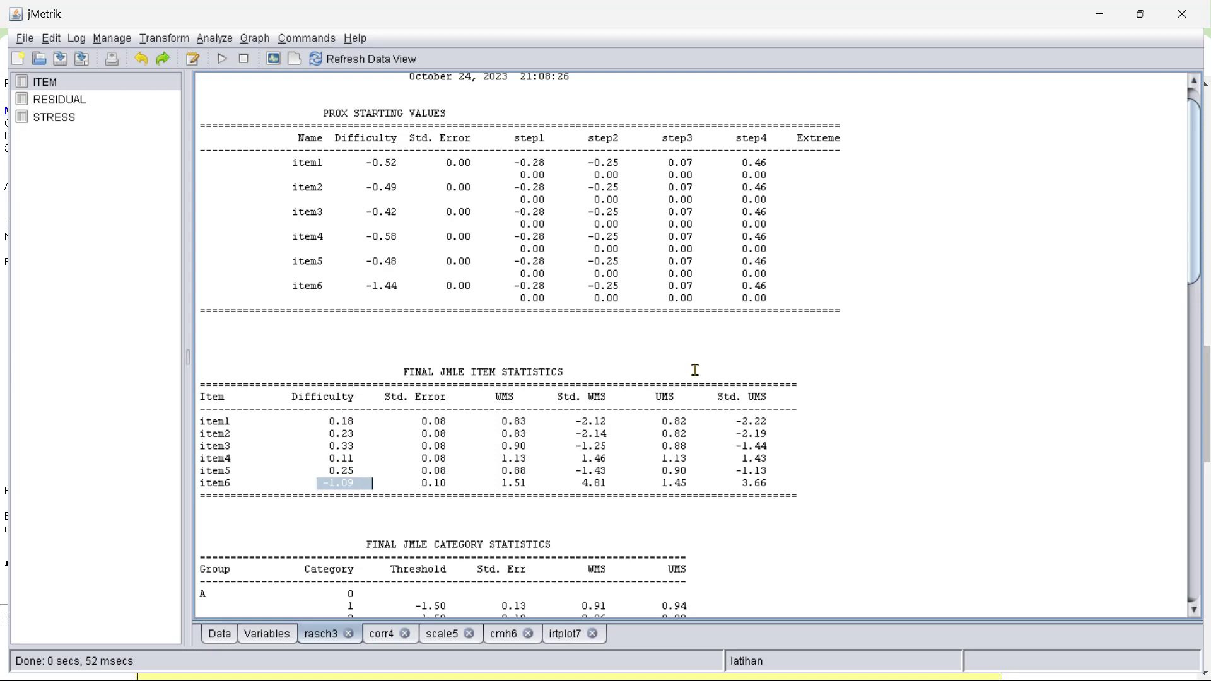
{"action": "mouse_move", "coordinate": [913, 667]}
{"action": "left_click", "coordinate": [565, 633]}
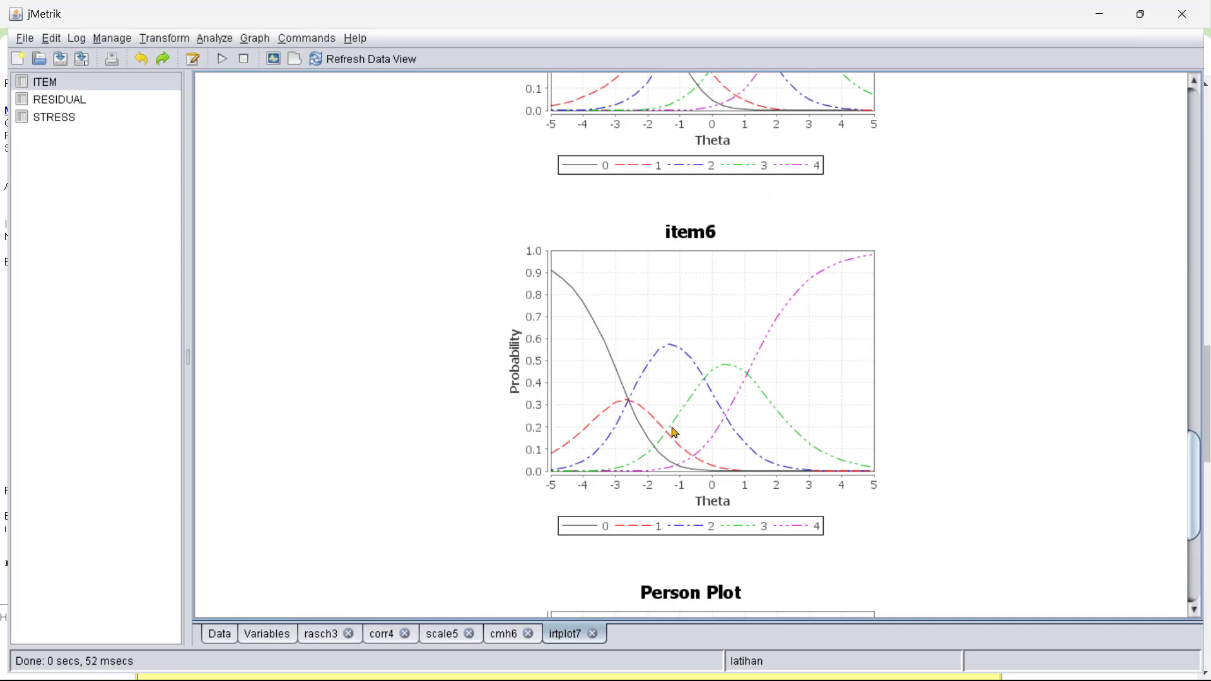
Regenerate the IRT plots for all six items with the same settings to replace the accidentally zoomed item6 plot.
{"action": "left_click_drag", "start_coordinate": [673, 428], "coordinate": [680, 437]}
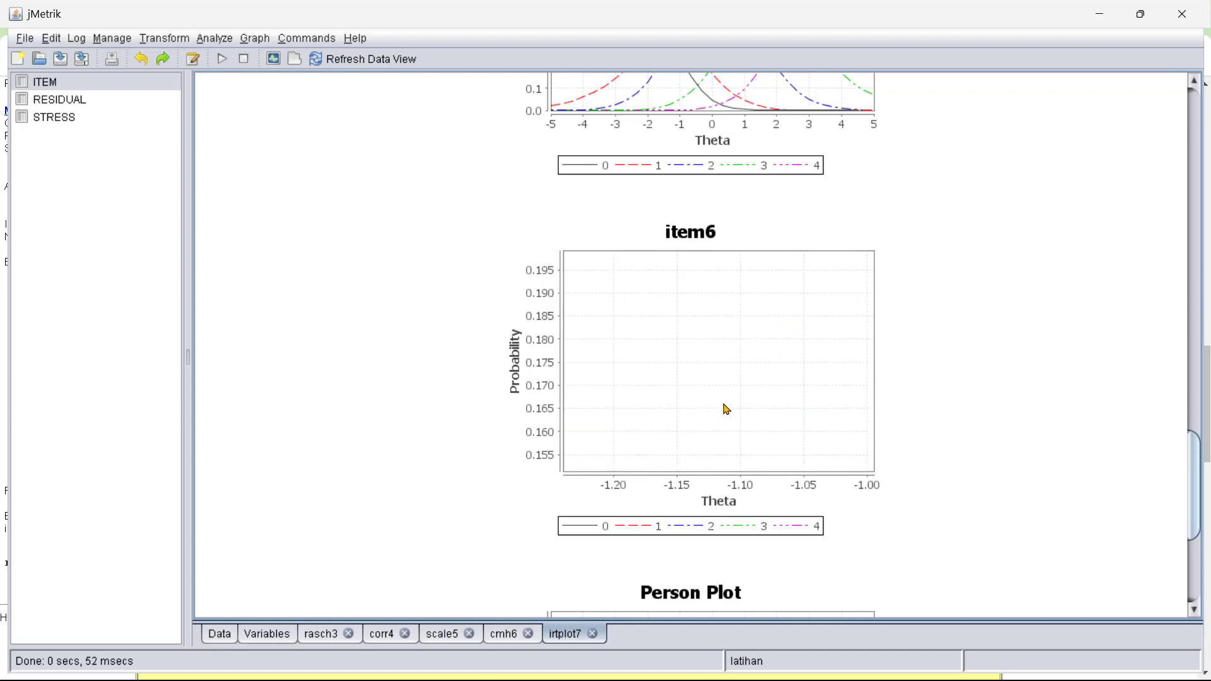
{"action": "scroll", "coordinate": [711, 365], "scroll_direction": "up", "scroll_amount": 1}
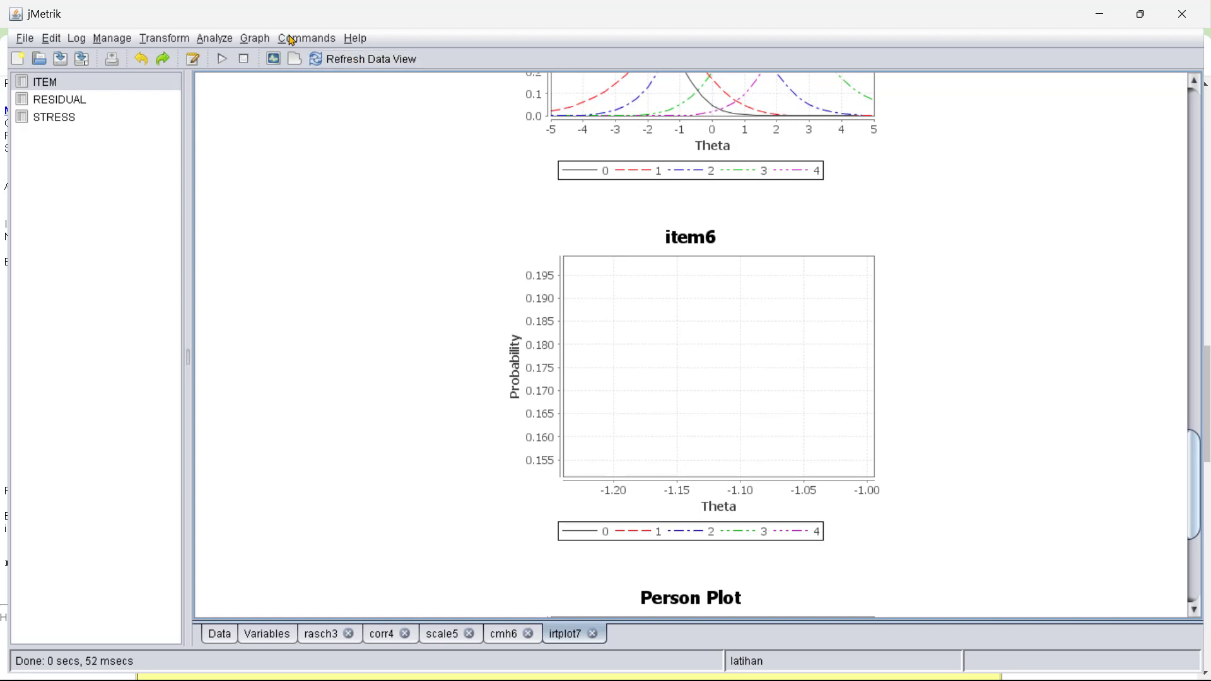
{"action": "left_click", "coordinate": [256, 39]}
{"action": "left_click", "coordinate": [300, 188]}
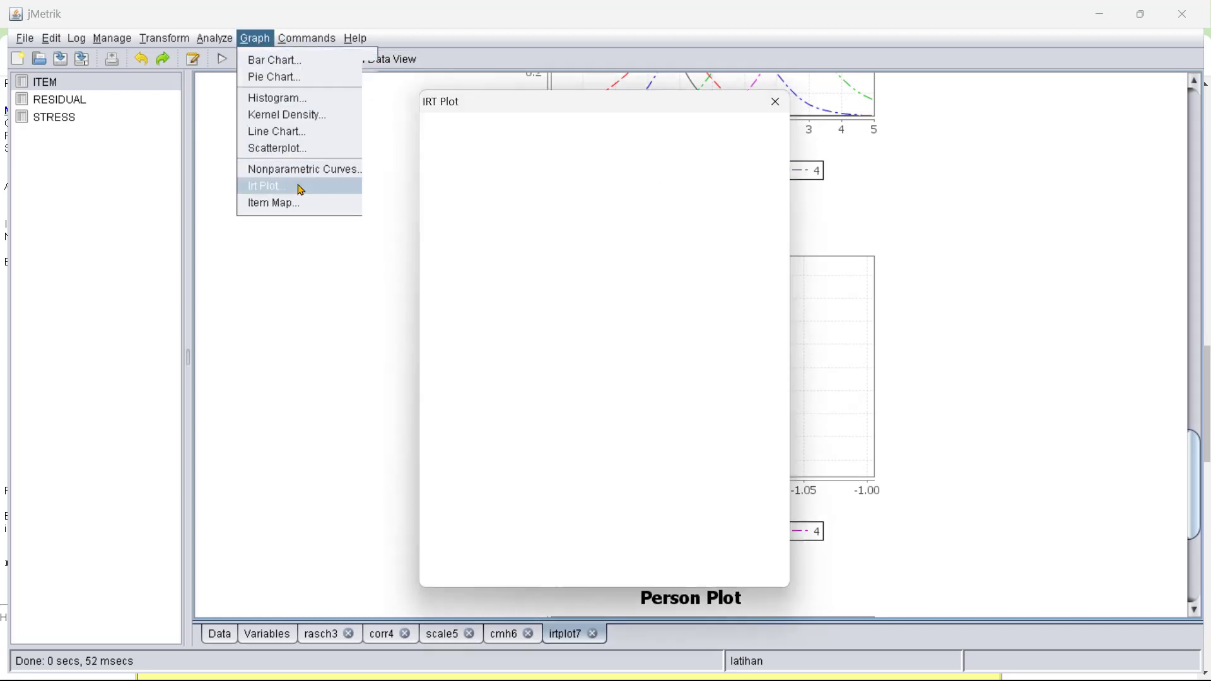
{"action": "left_click", "coordinate": [726, 137]}
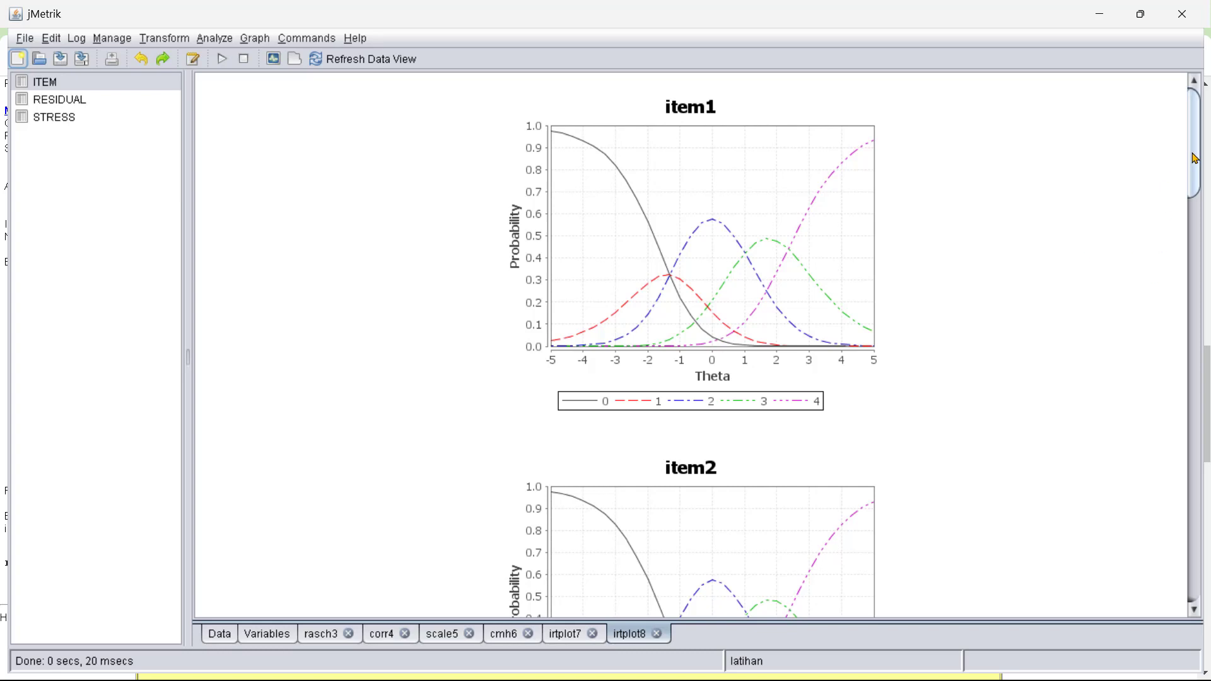
Compare the category probability curves in the new IRT plots, going from item6 back to item1.
{"action": "scroll", "coordinate": [959, 366], "scroll_direction": "down", "scroll_amount": 10}
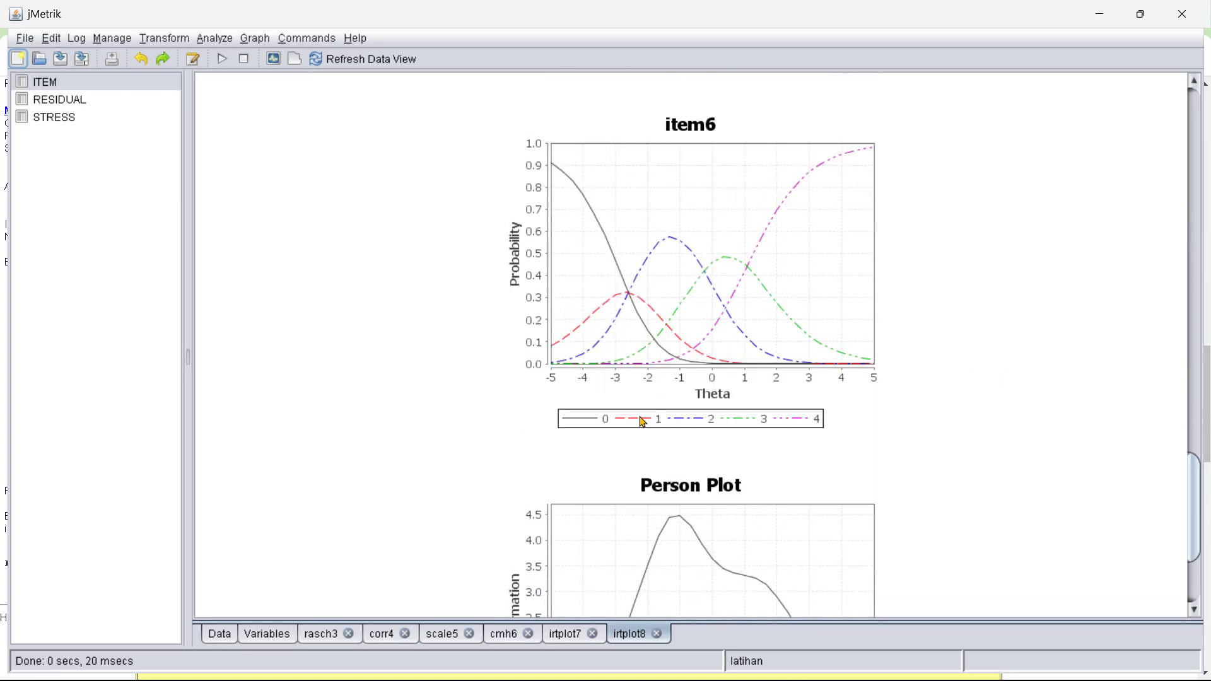
{"action": "left_click_drag", "start_coordinate": [1201, 450], "coordinate": [757, 413]}
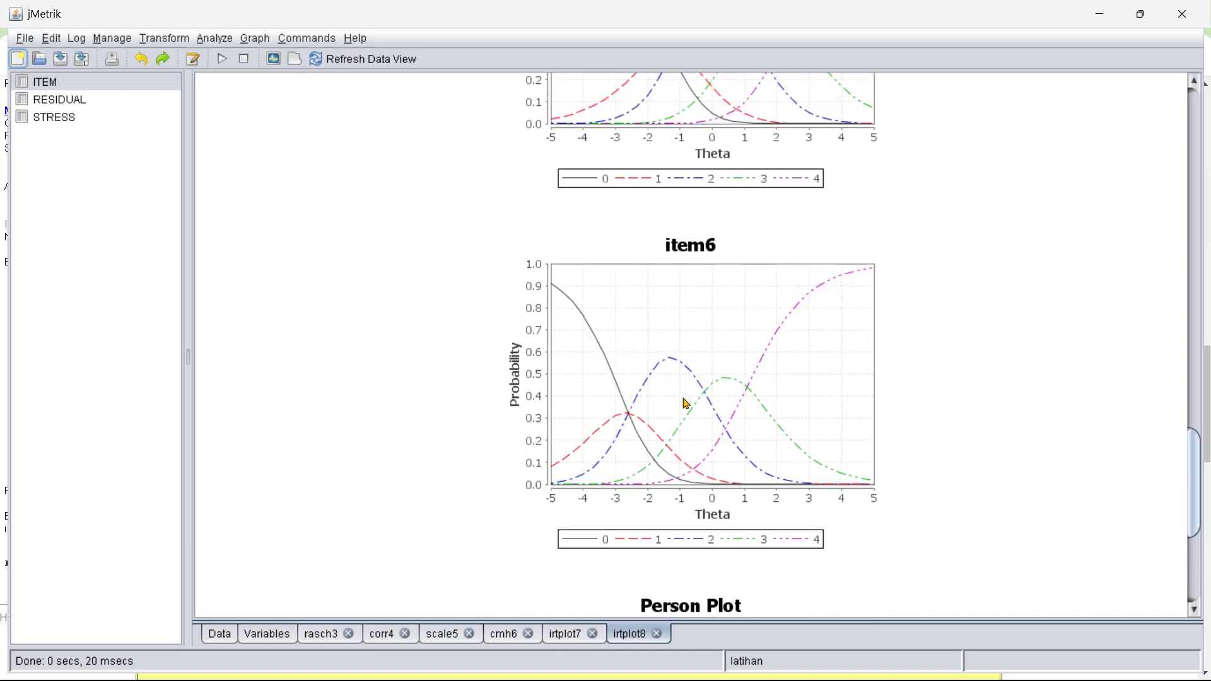
{"action": "left_click_drag", "start_coordinate": [1193, 448], "coordinate": [1189, 395]}
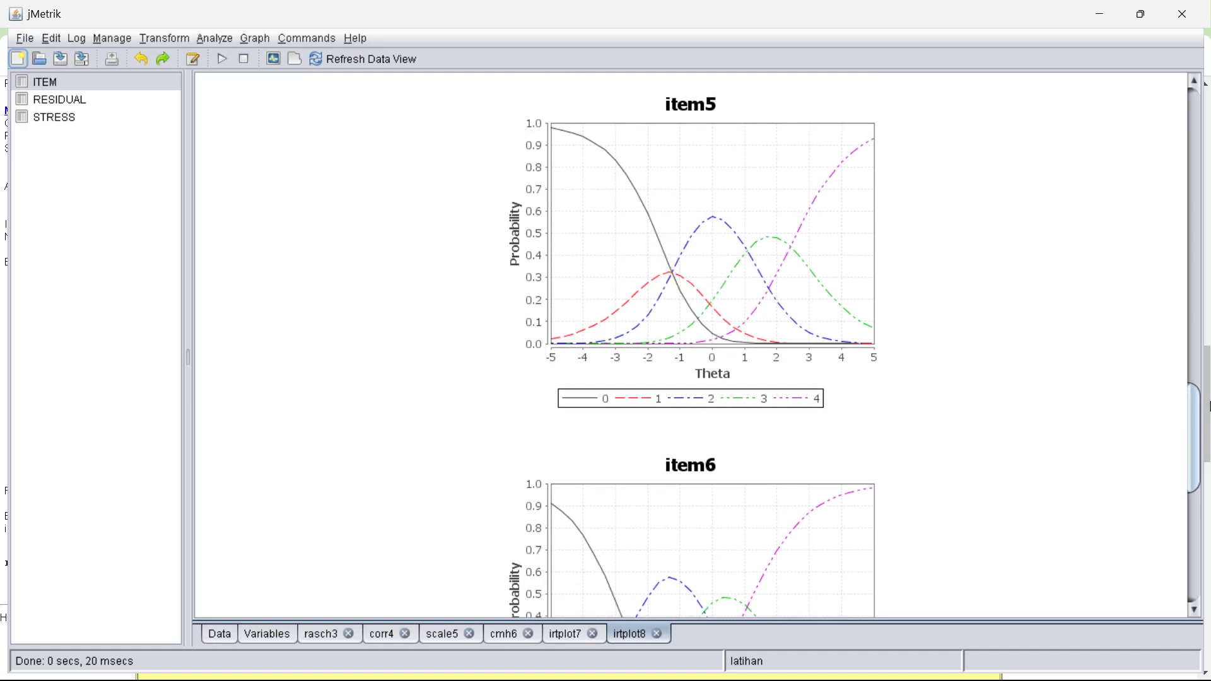
{"action": "left_click_drag", "start_coordinate": [1193, 410], "coordinate": [1201, 237]}
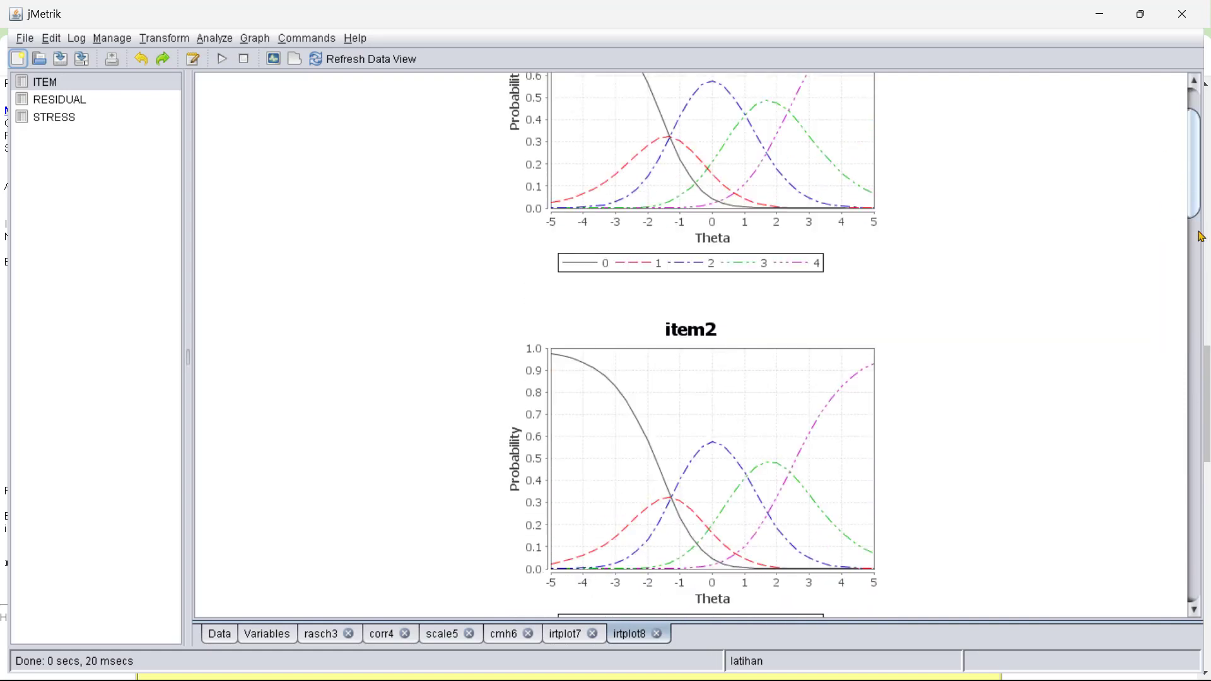
{"action": "scroll", "coordinate": [1182, 160], "scroll_direction": "up", "scroll_amount": 3}
{"action": "scroll", "coordinate": [1183, 159], "scroll_direction": "up", "scroll_amount": 3}
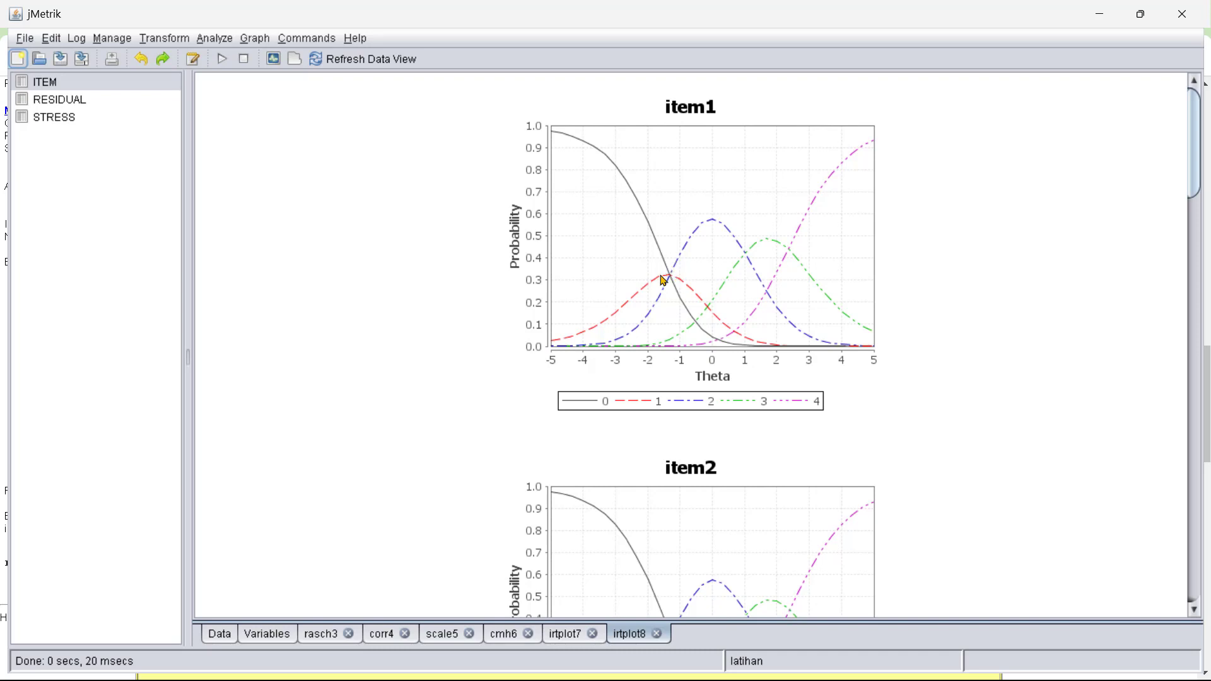
Examine the category thresholds in the Rasch output's final JMLE category statistics and return to the newest IRT plot.
{"action": "left_click", "coordinate": [327, 636]}
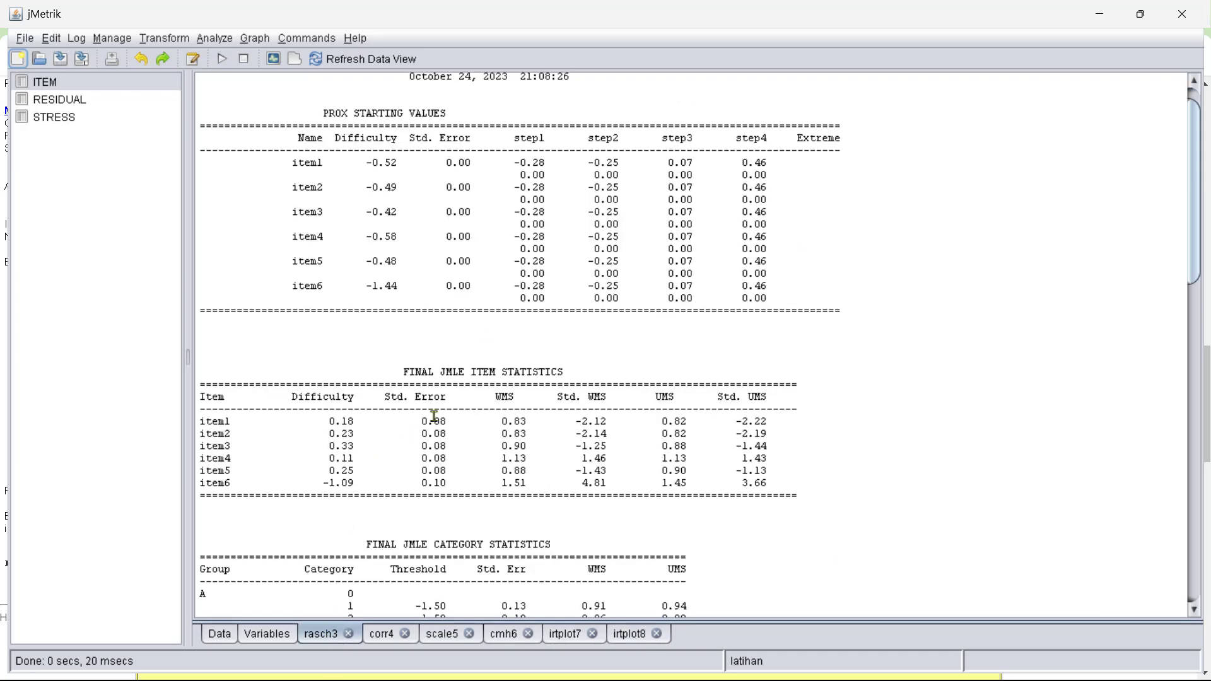
{"action": "scroll", "coordinate": [561, 347], "scroll_direction": "up", "scroll_amount": 1}
{"action": "scroll", "coordinate": [566, 399], "scroll_direction": "down", "scroll_amount": 6}
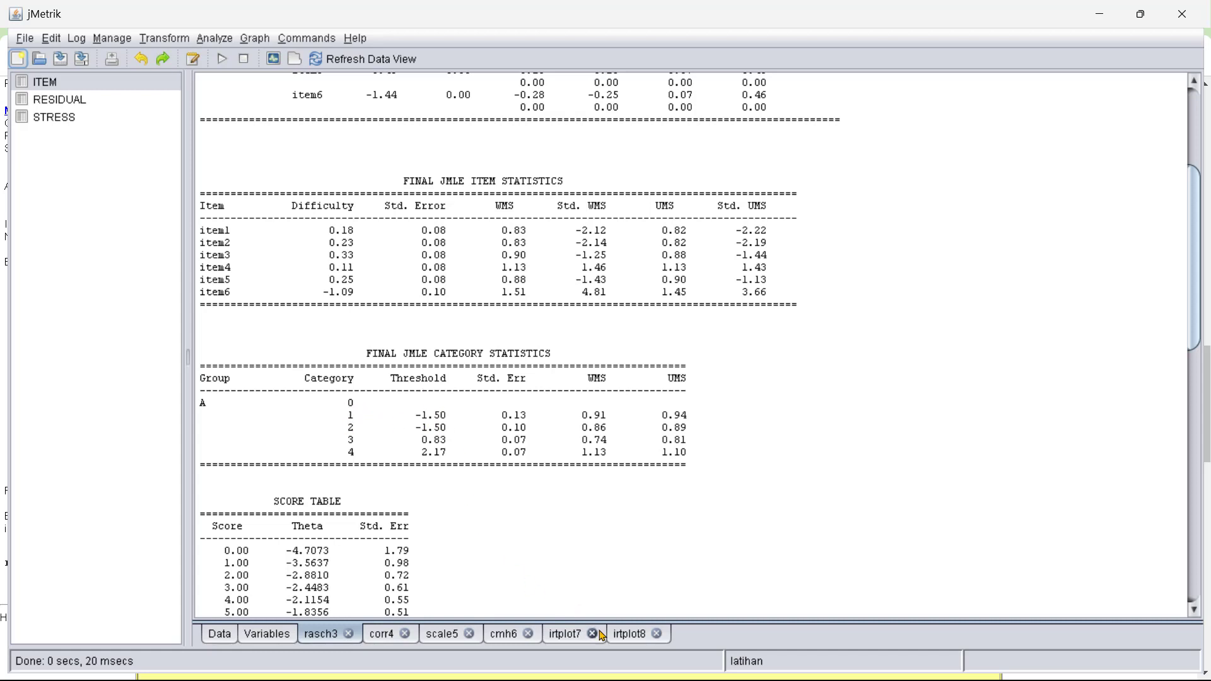
{"action": "left_click", "coordinate": [628, 634]}
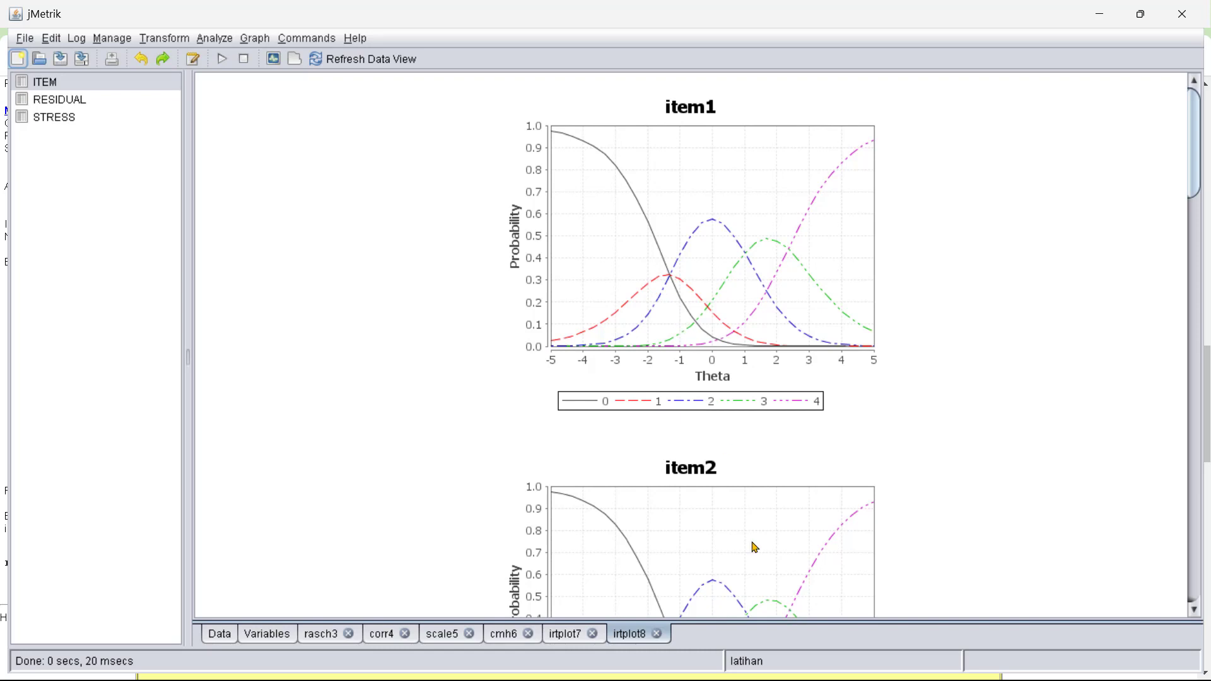
Check the SKALA 1 response categories in the Word questionnaire and return to the item1 plot in jMetrik.
{"action": "mouse_move", "coordinate": [832, 678]}
{"action": "left_click", "coordinate": [777, 671]}
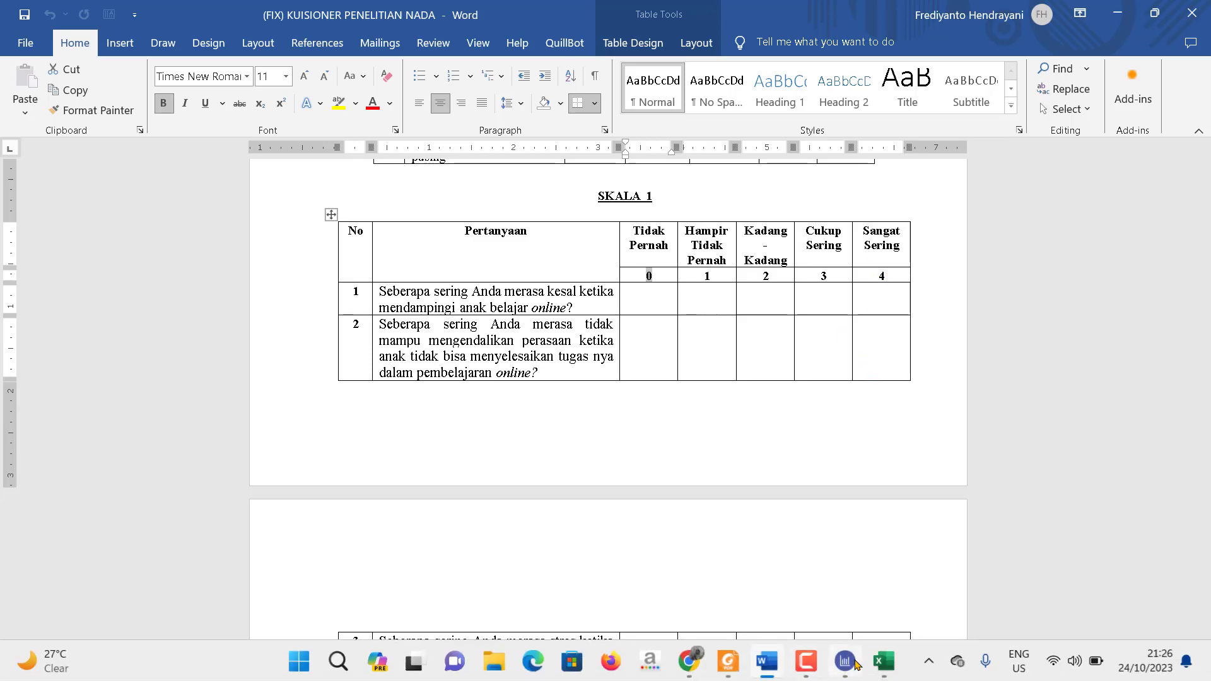
{"action": "left_click", "coordinate": [852, 660]}
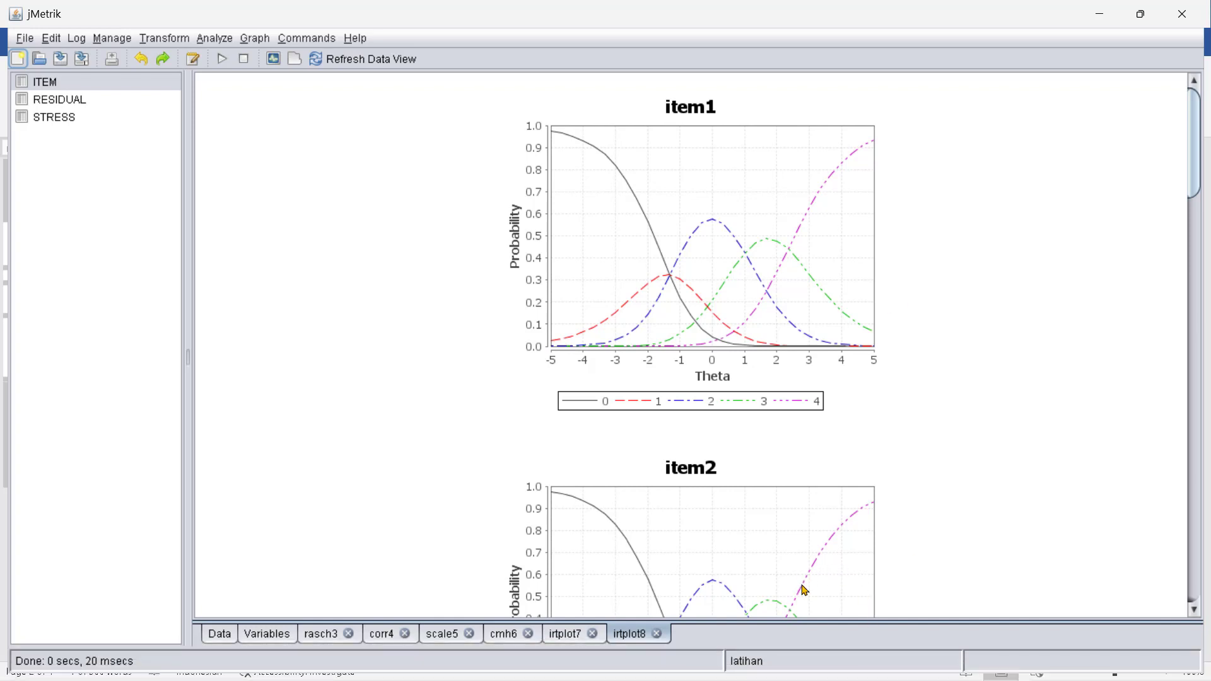
{"action": "mouse_move", "coordinate": [804, 668]}
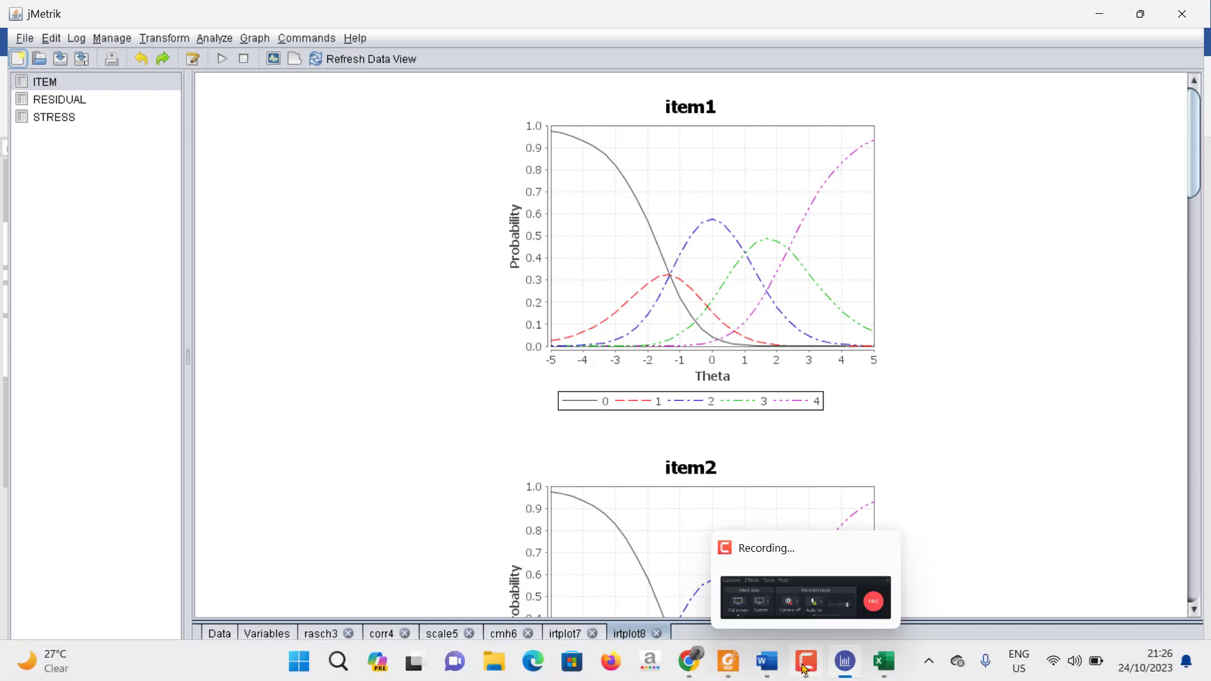
{"action": "left_click", "coordinate": [804, 668]}
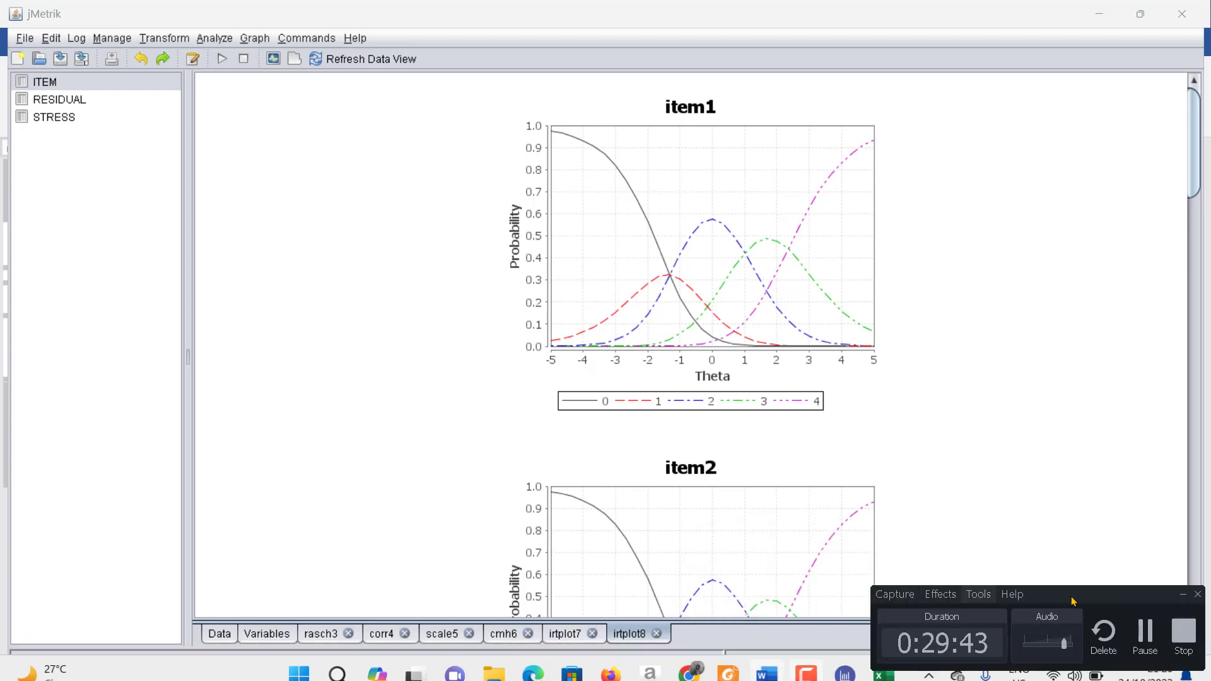